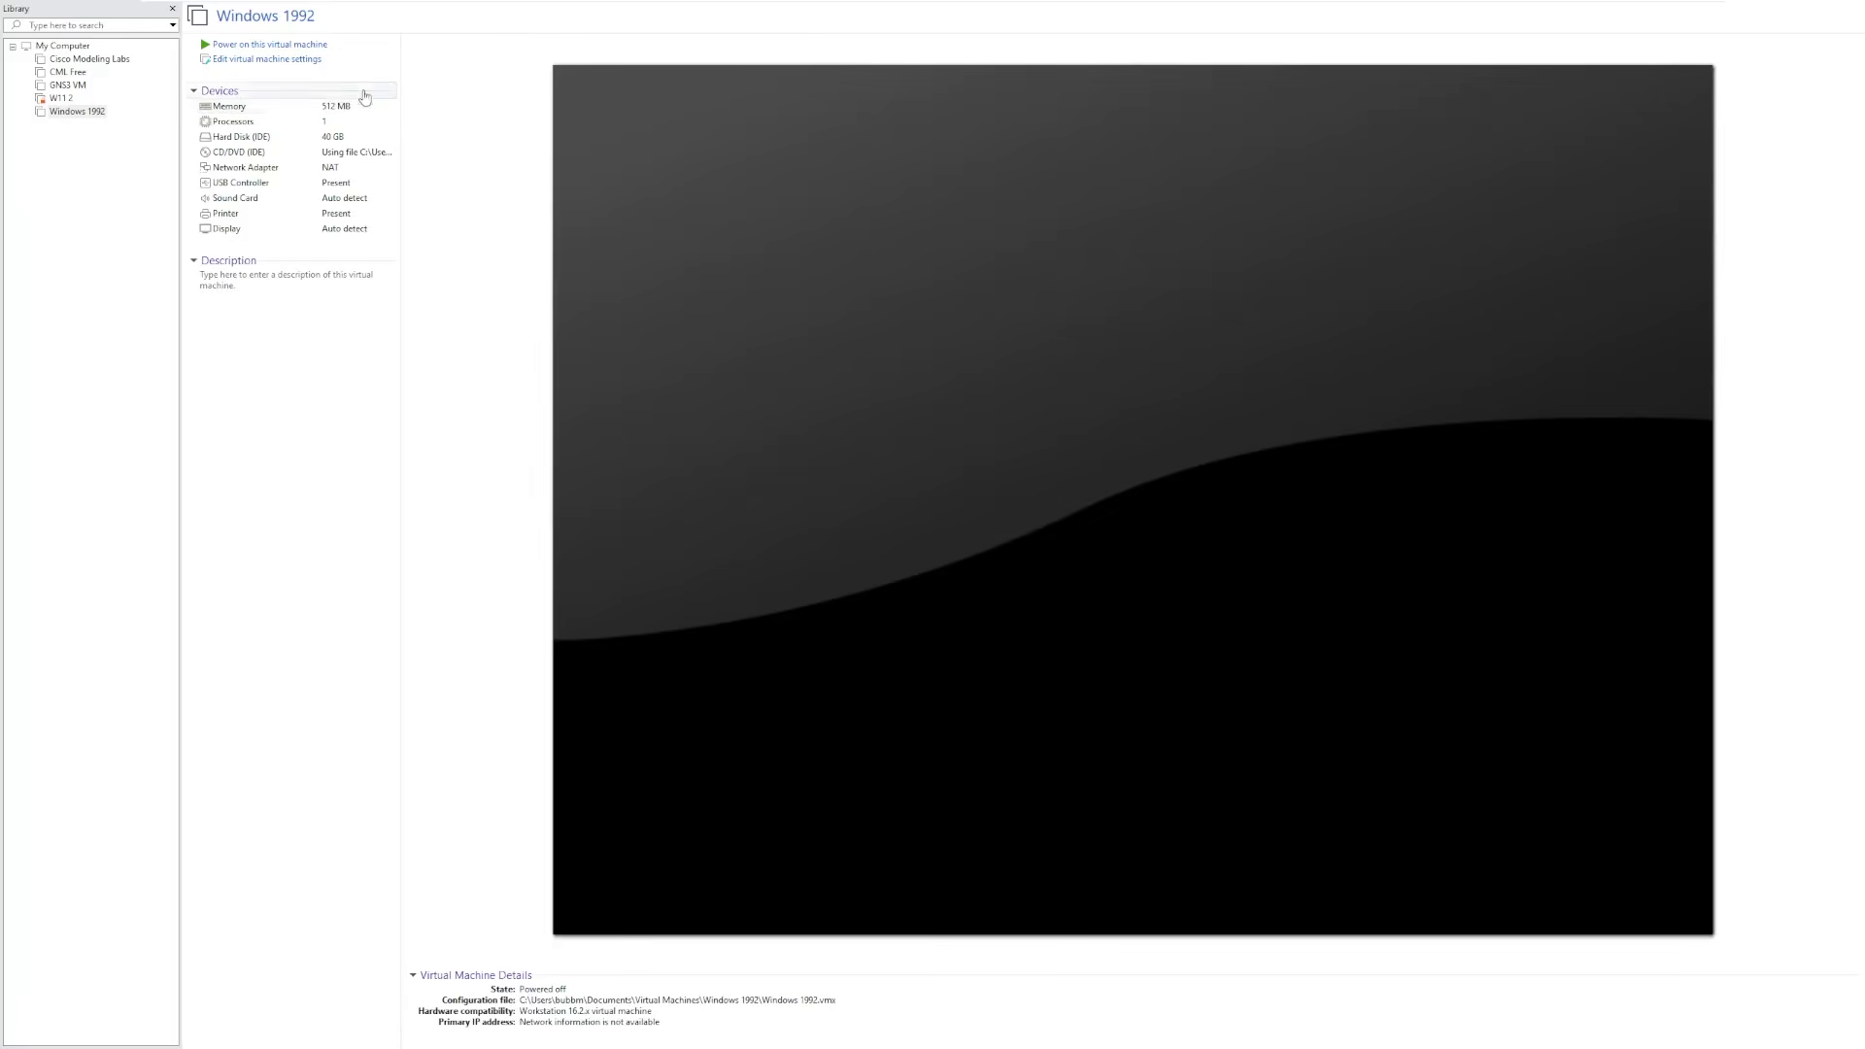
# Power on the Windows 1992 virtual machine and stretch the guest display to fill the screen
pyautogui.click(354, 46)
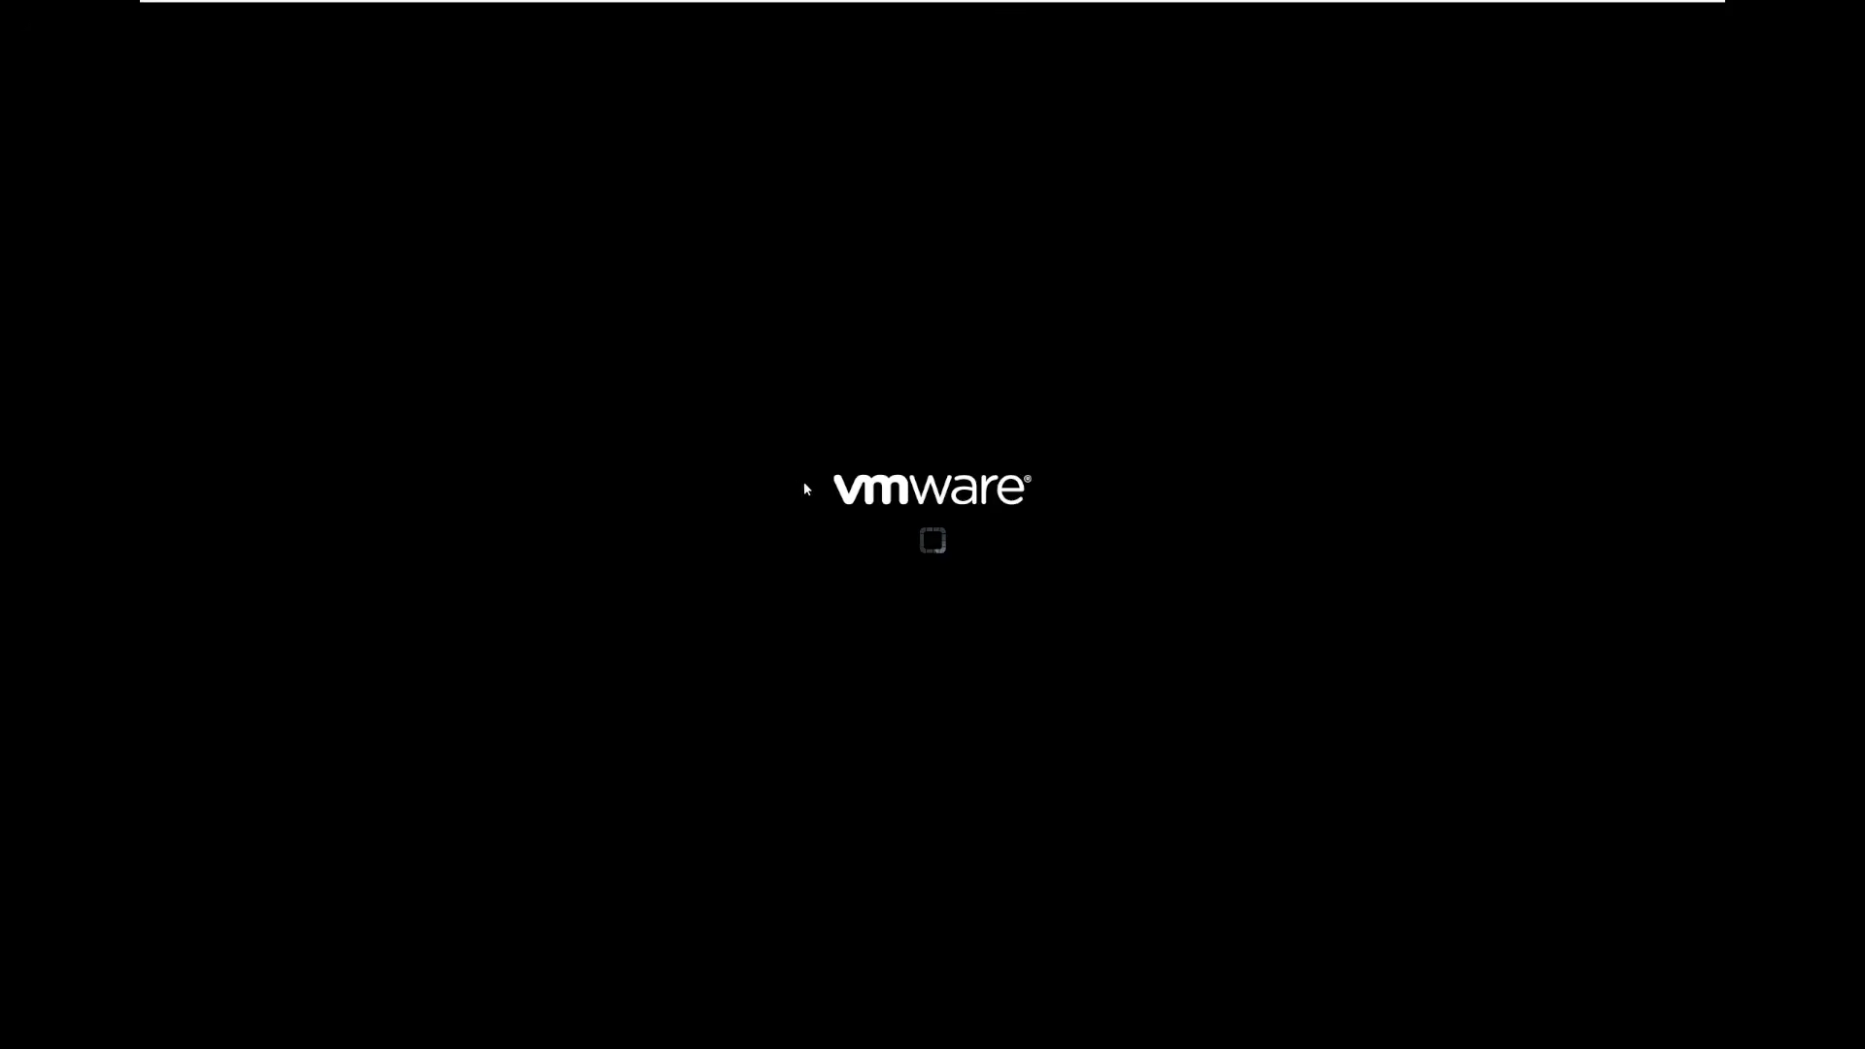
pyautogui.click(957, 563)
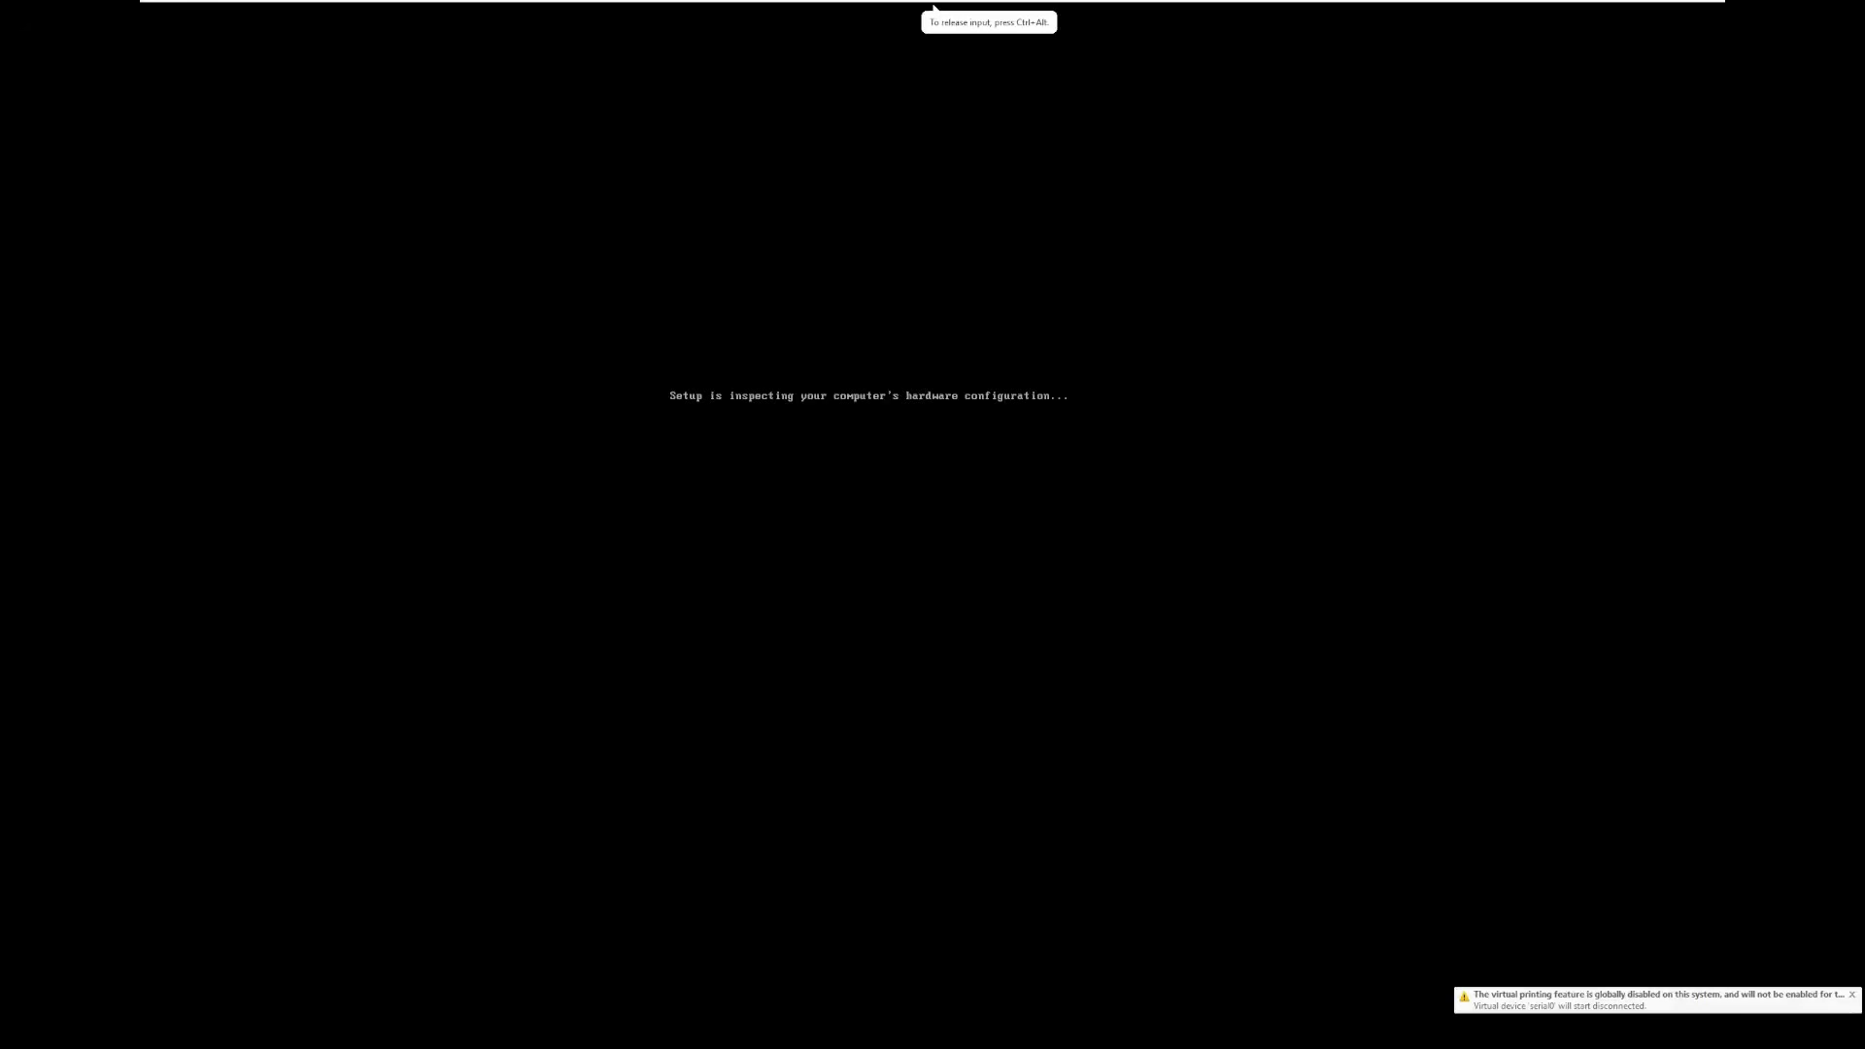
pyautogui.hotkey('ctrl', 'alt')
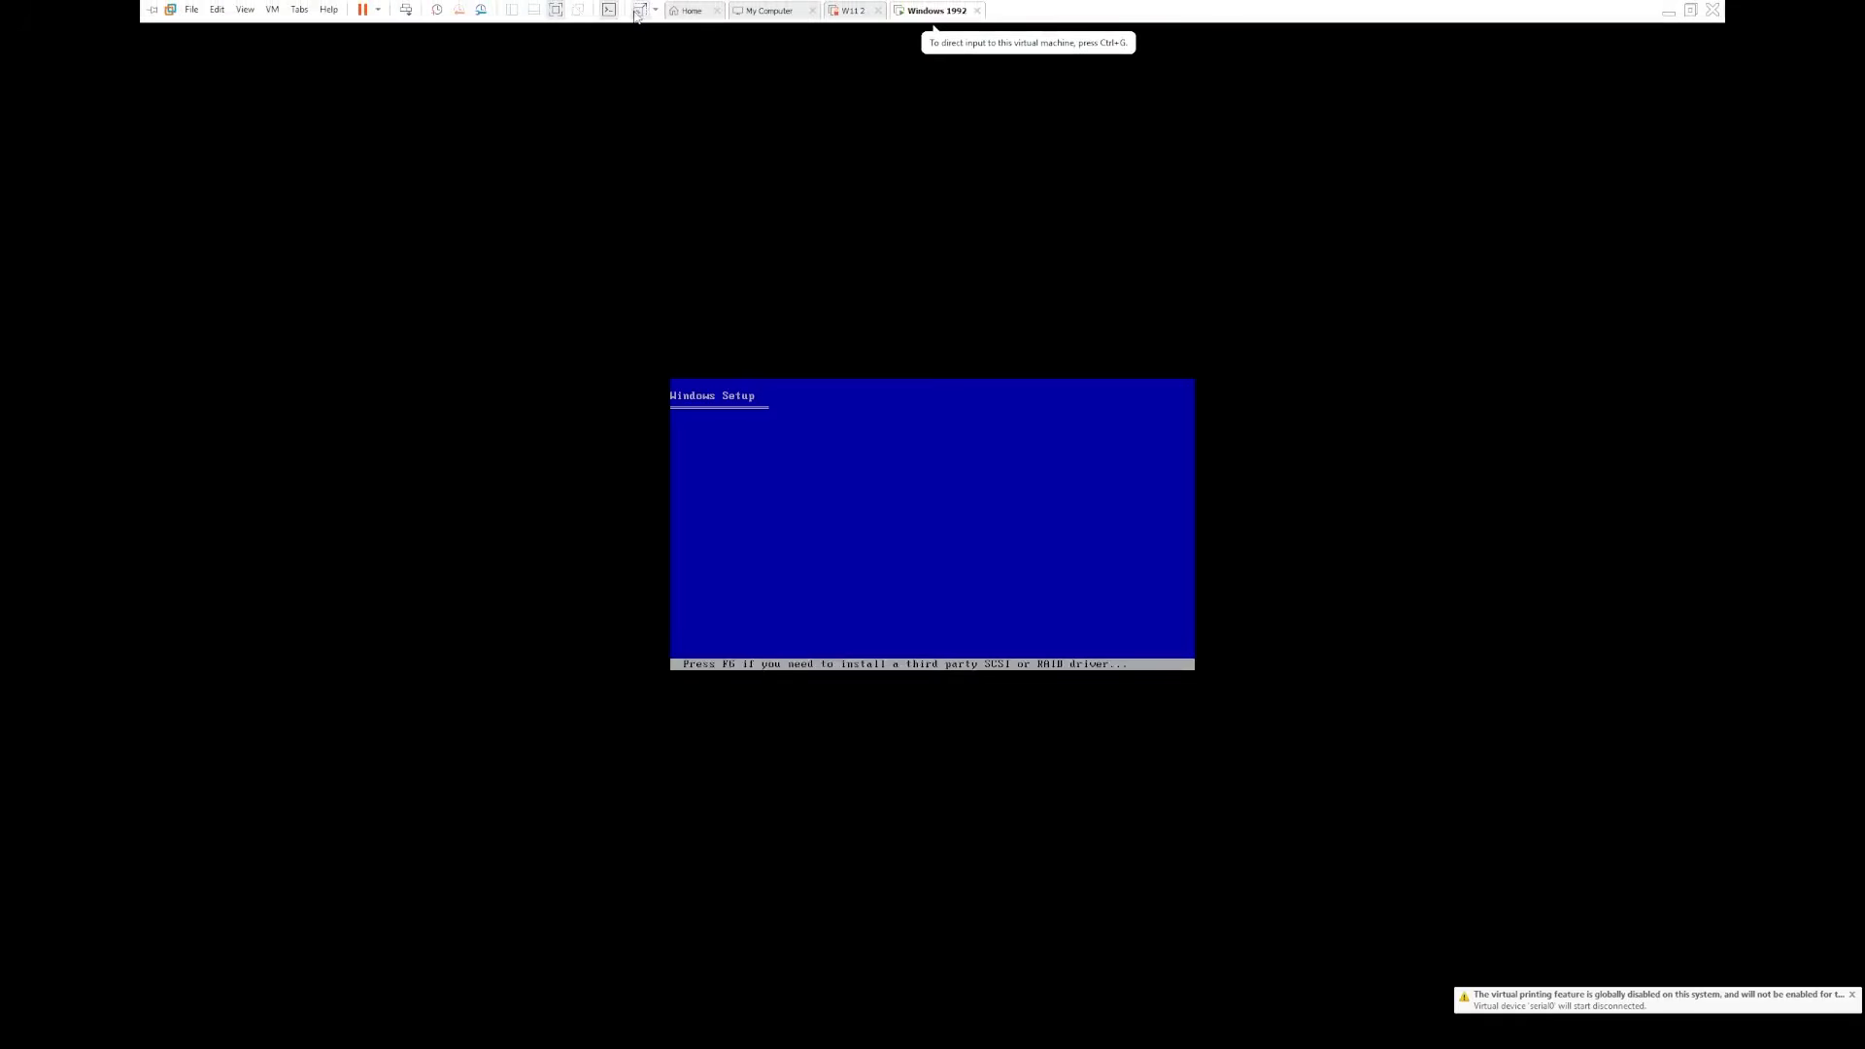
pyautogui.click(656, 10)
pyautogui.click(680, 37)
pyautogui.click(708, 178)
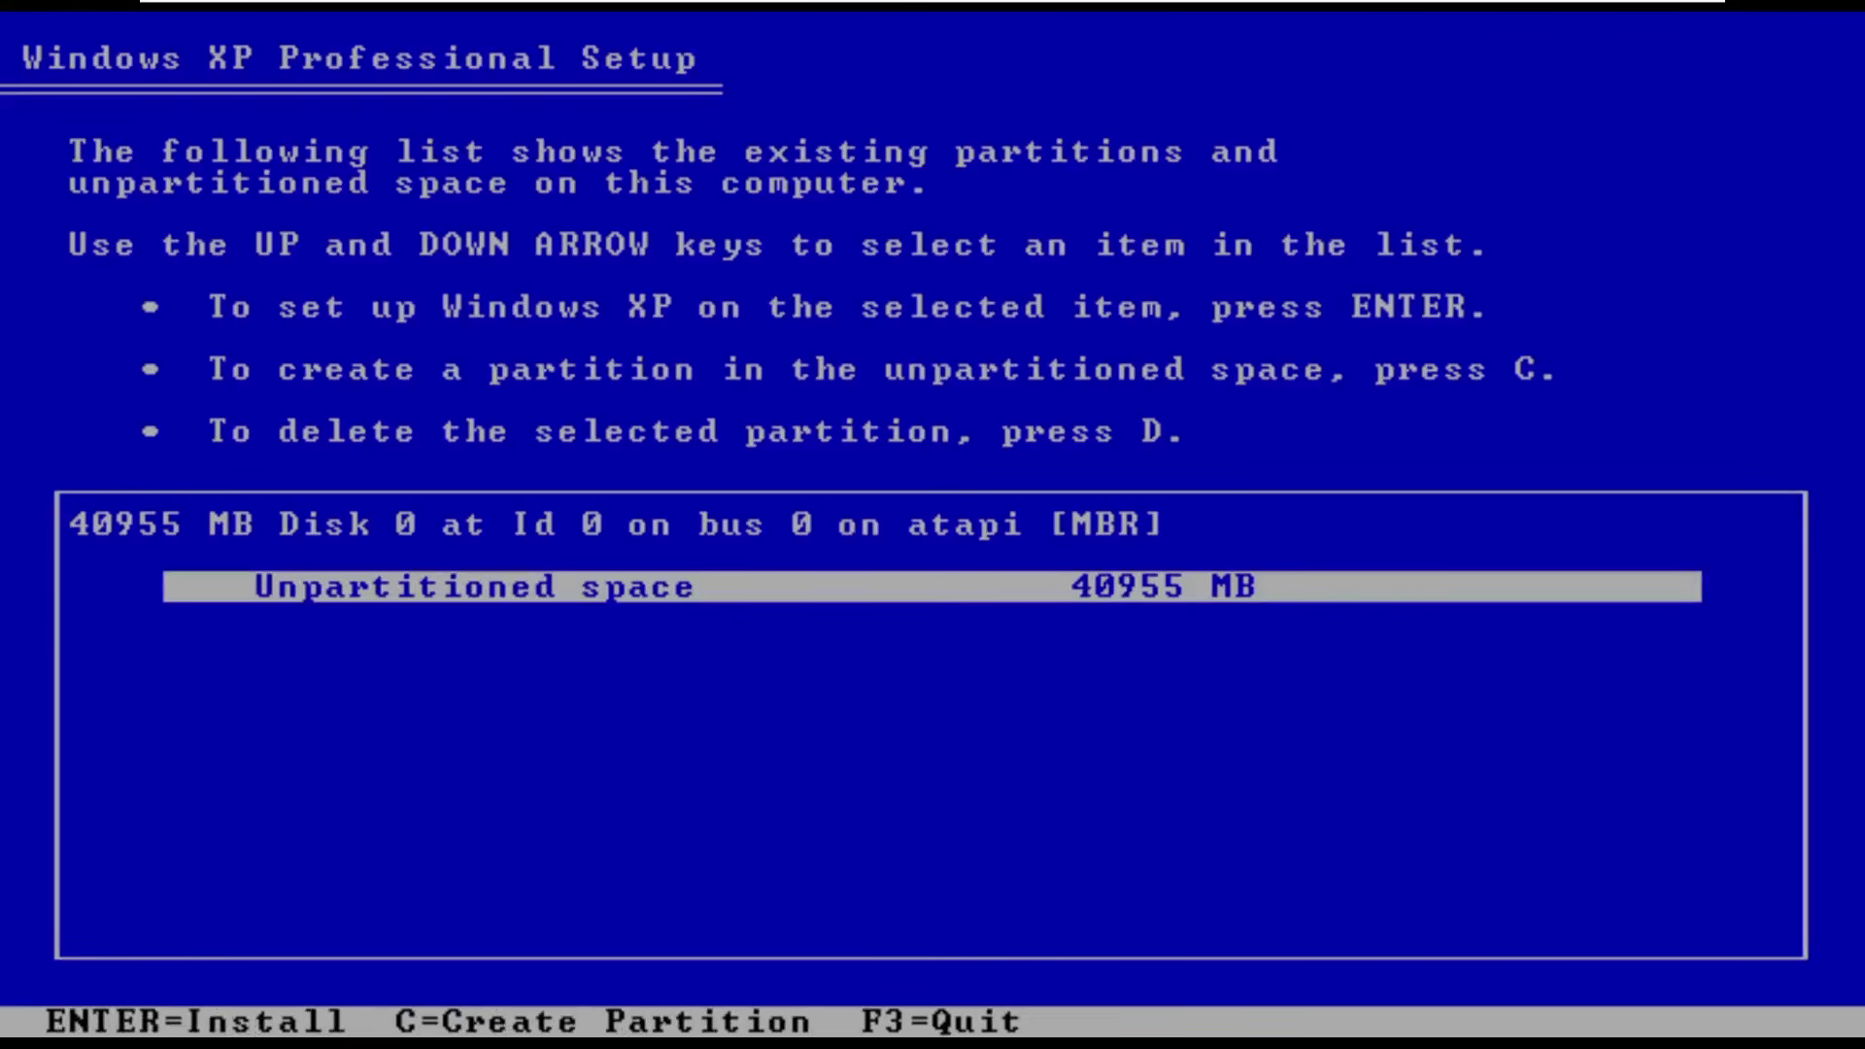
# Set up Windows XP on the unpartitioned space of Disk 0 and confirm a partition format option
pyautogui.press('Return')
pyautogui.press('Down')
pyautogui.press('Return')
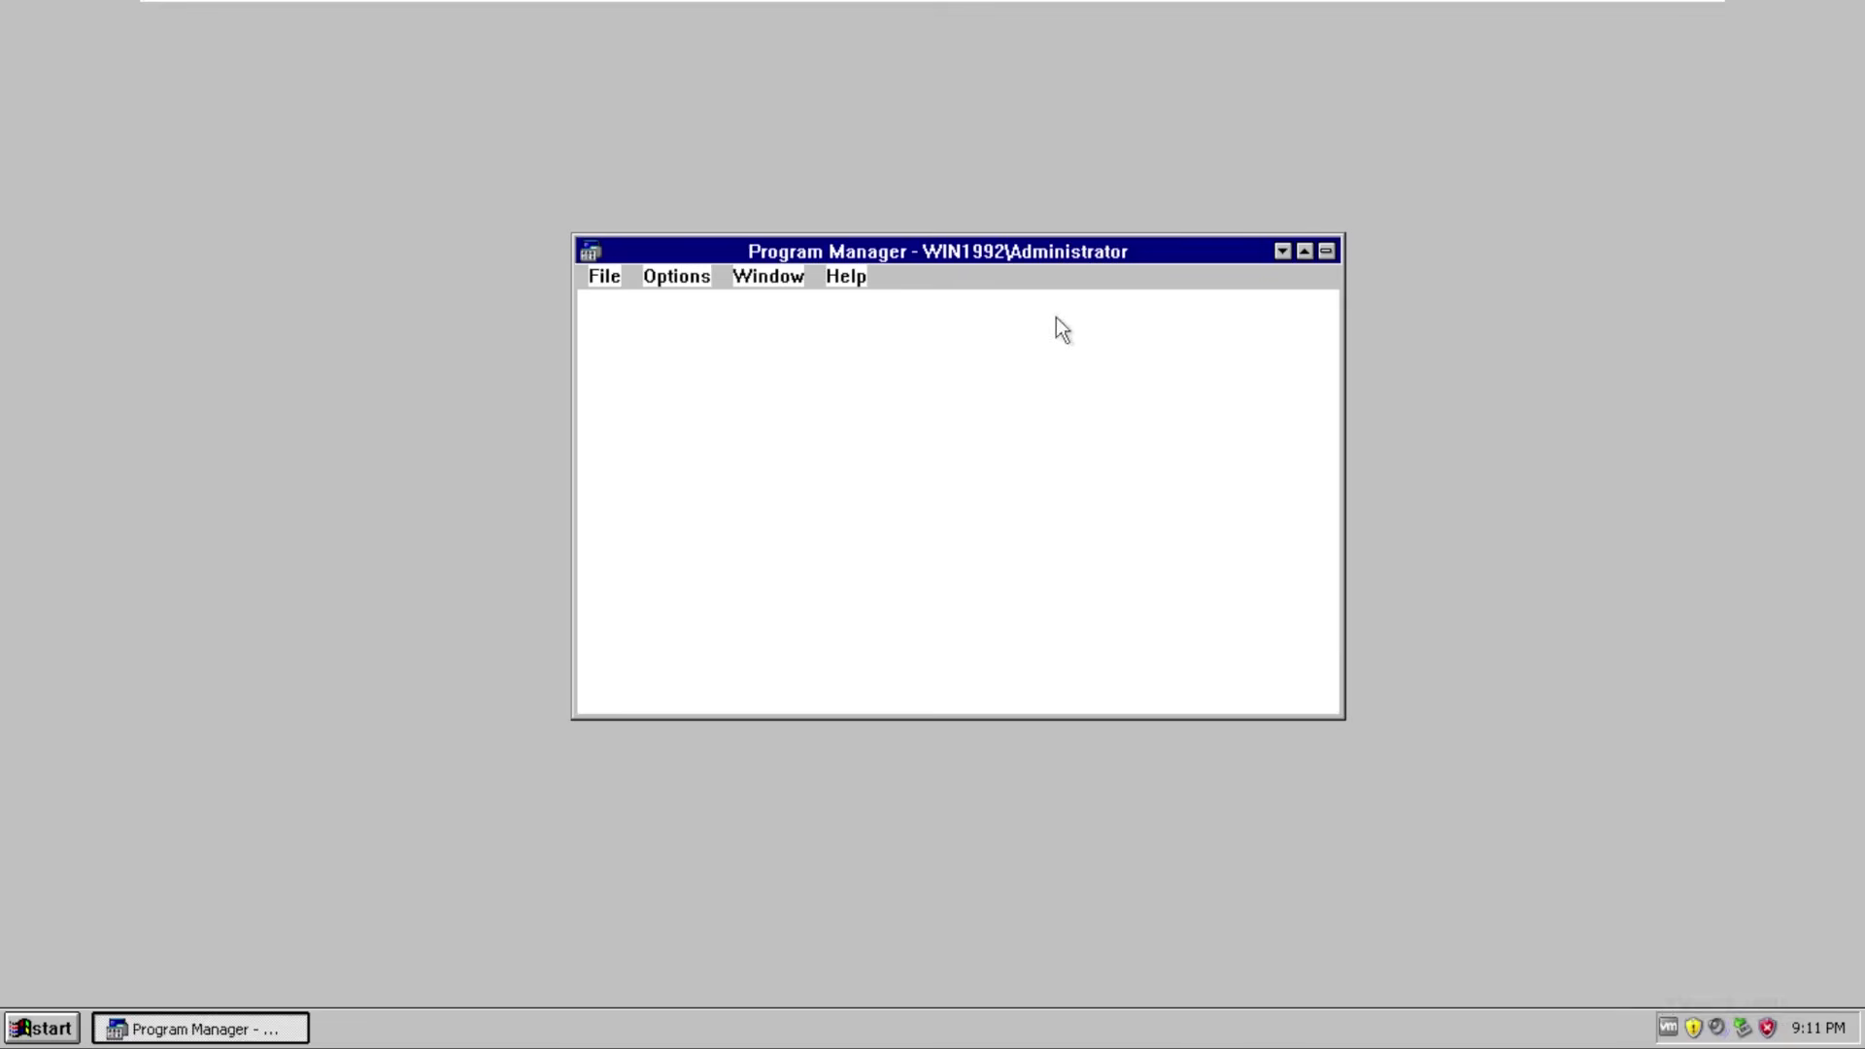
# Look through Program Manager's commands and its About information, closing the About dialog when finished
pyautogui.moveTo(980, 252); pyautogui.dragTo(946, 252)
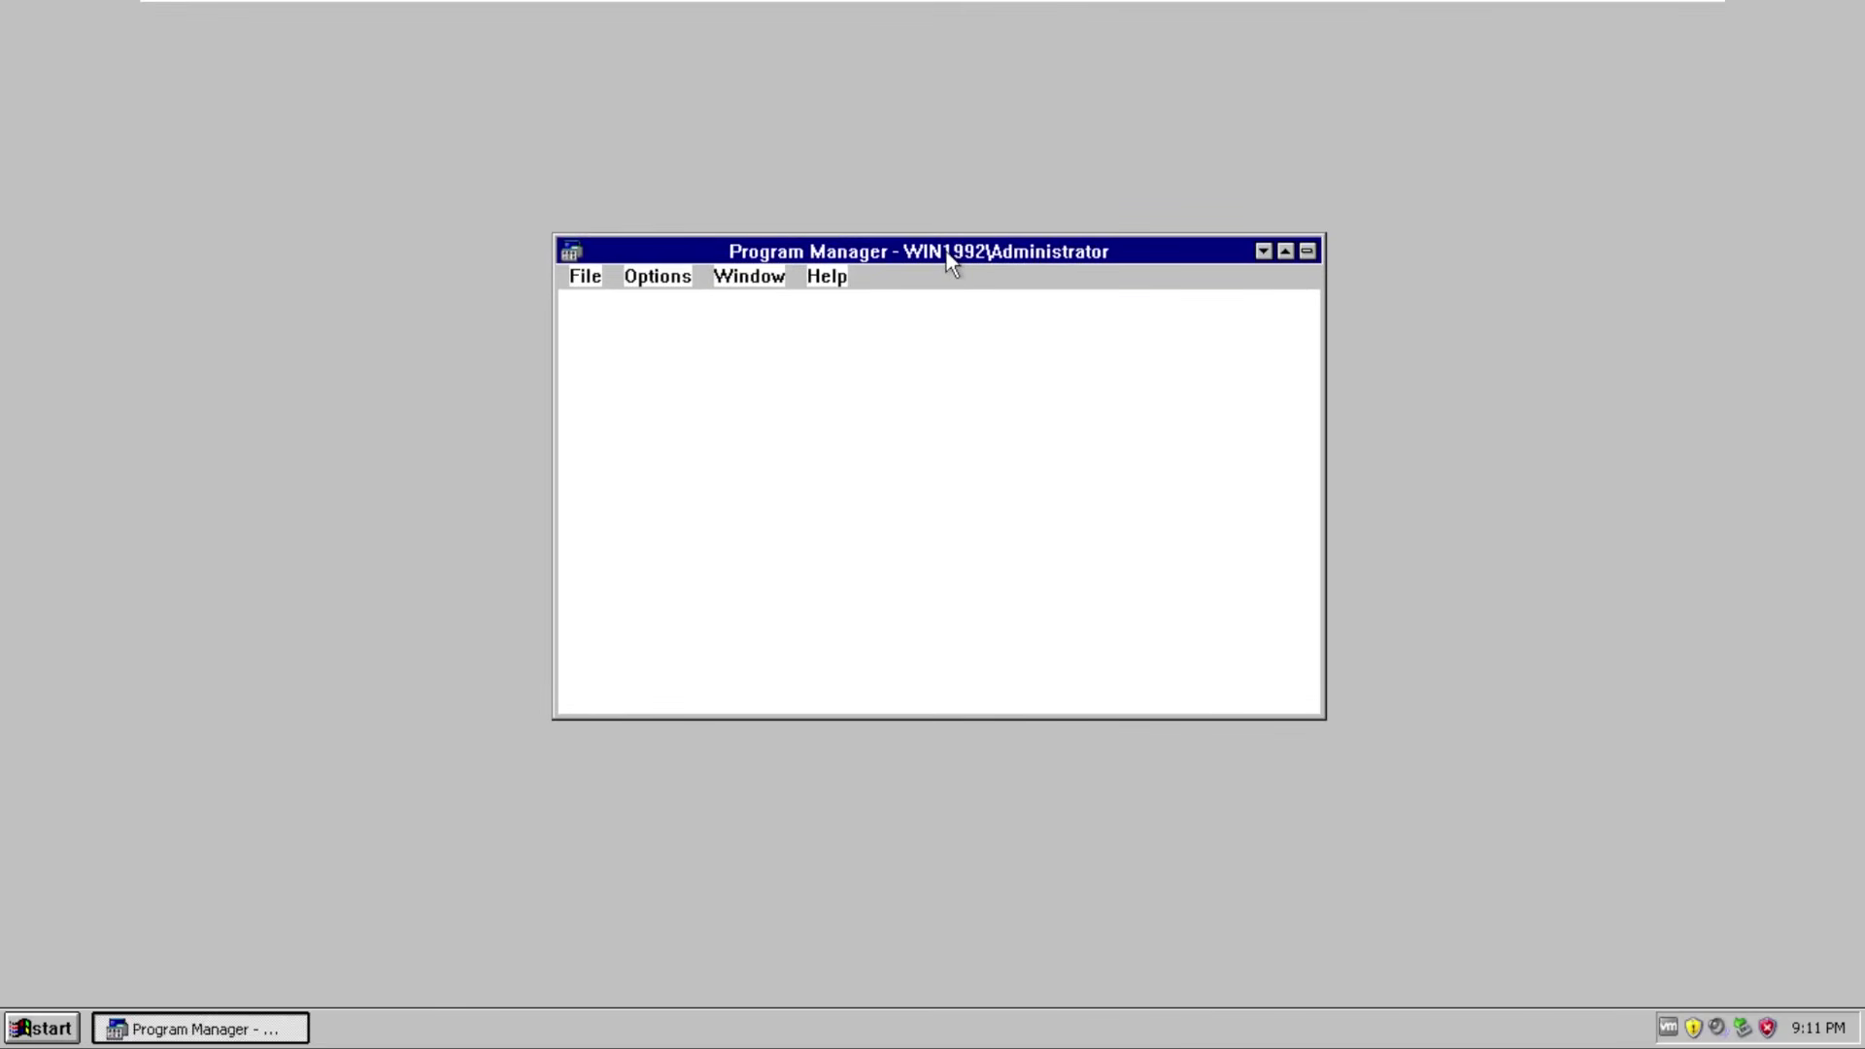
pyautogui.click(594, 277)
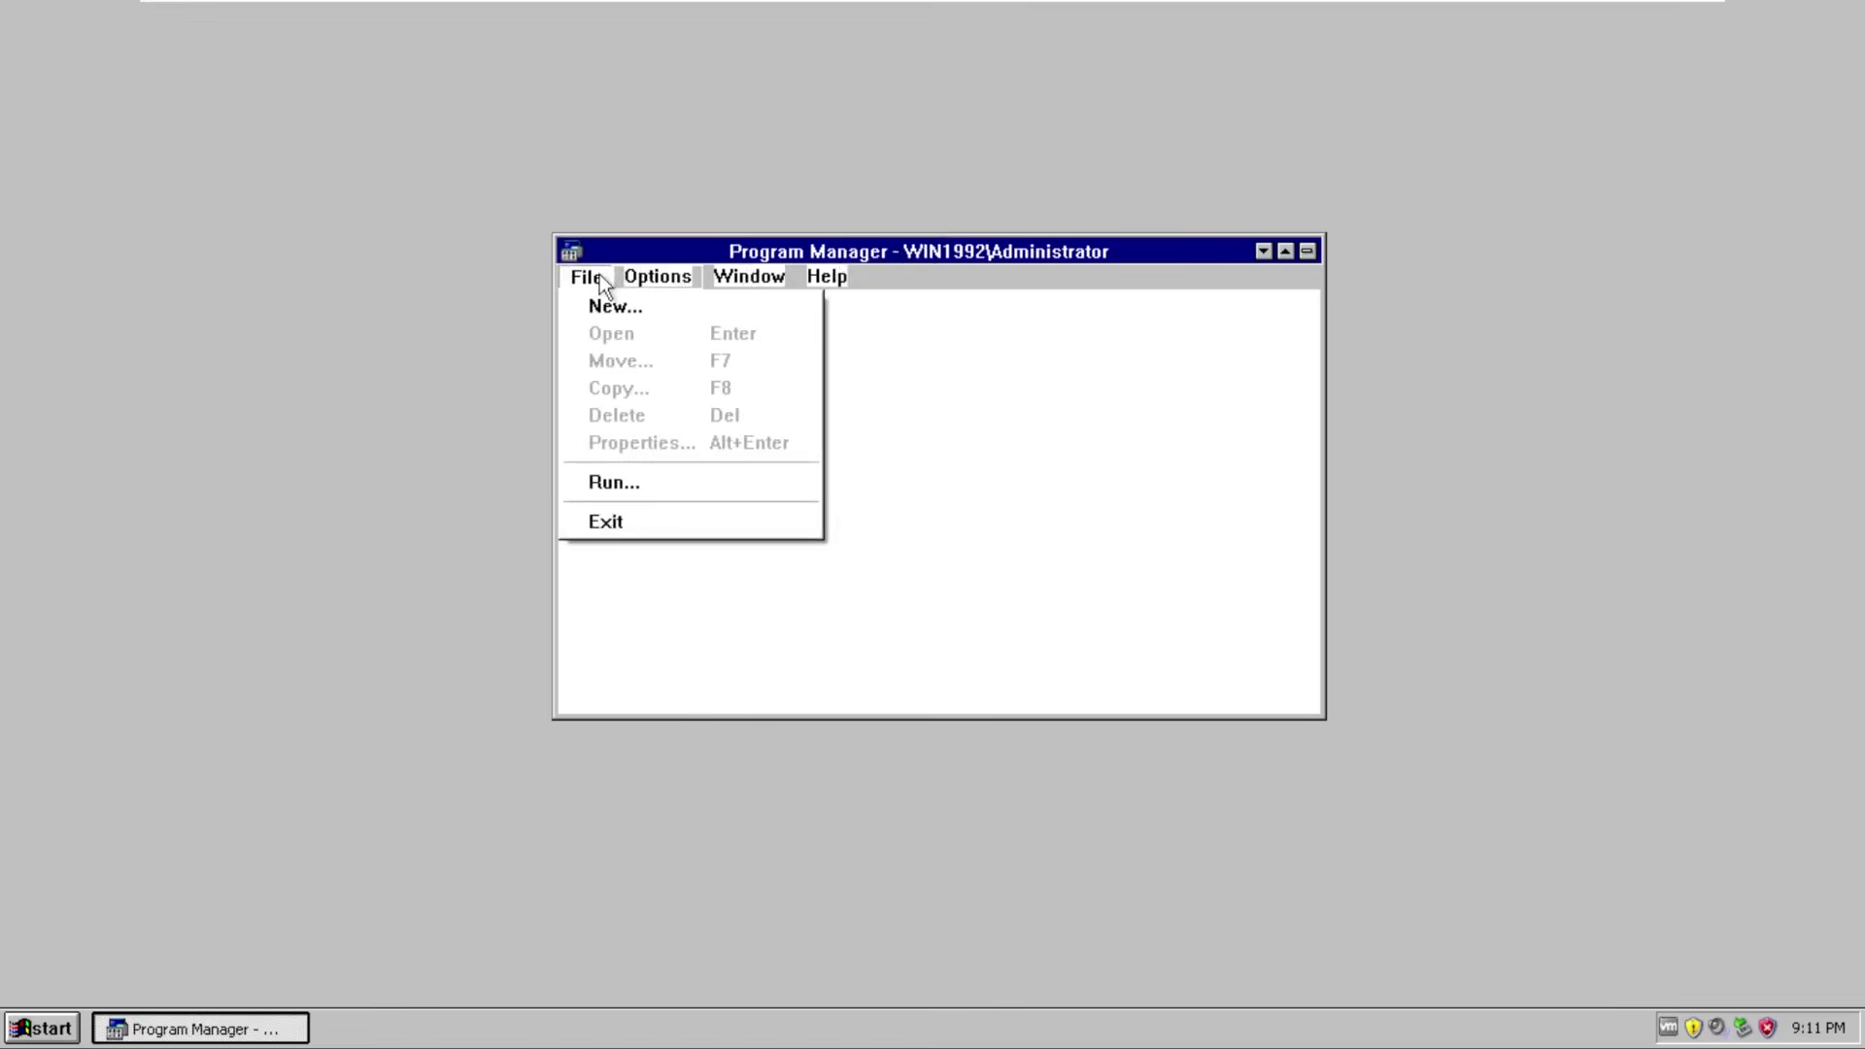
pyautogui.click(627, 309)
pyautogui.click(631, 279)
pyautogui.moveTo(709, 279)
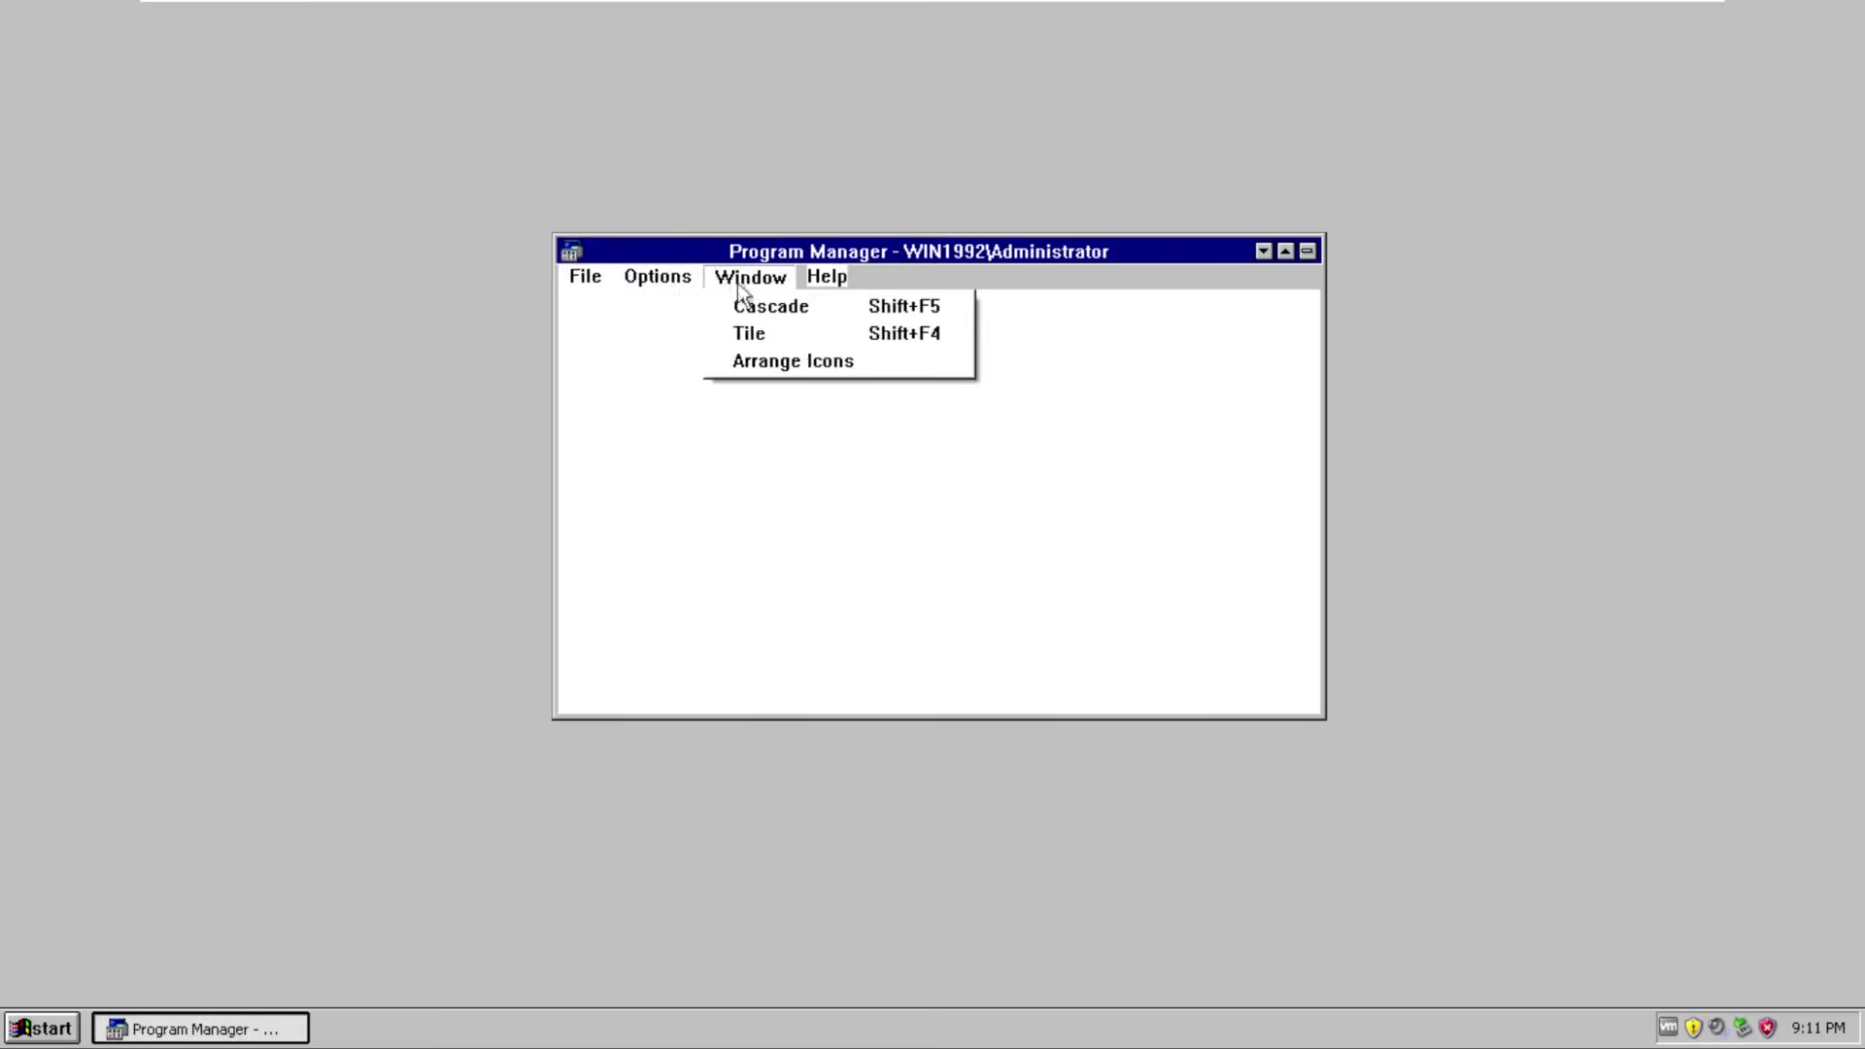
pyautogui.moveTo(825, 278)
pyautogui.click(874, 399)
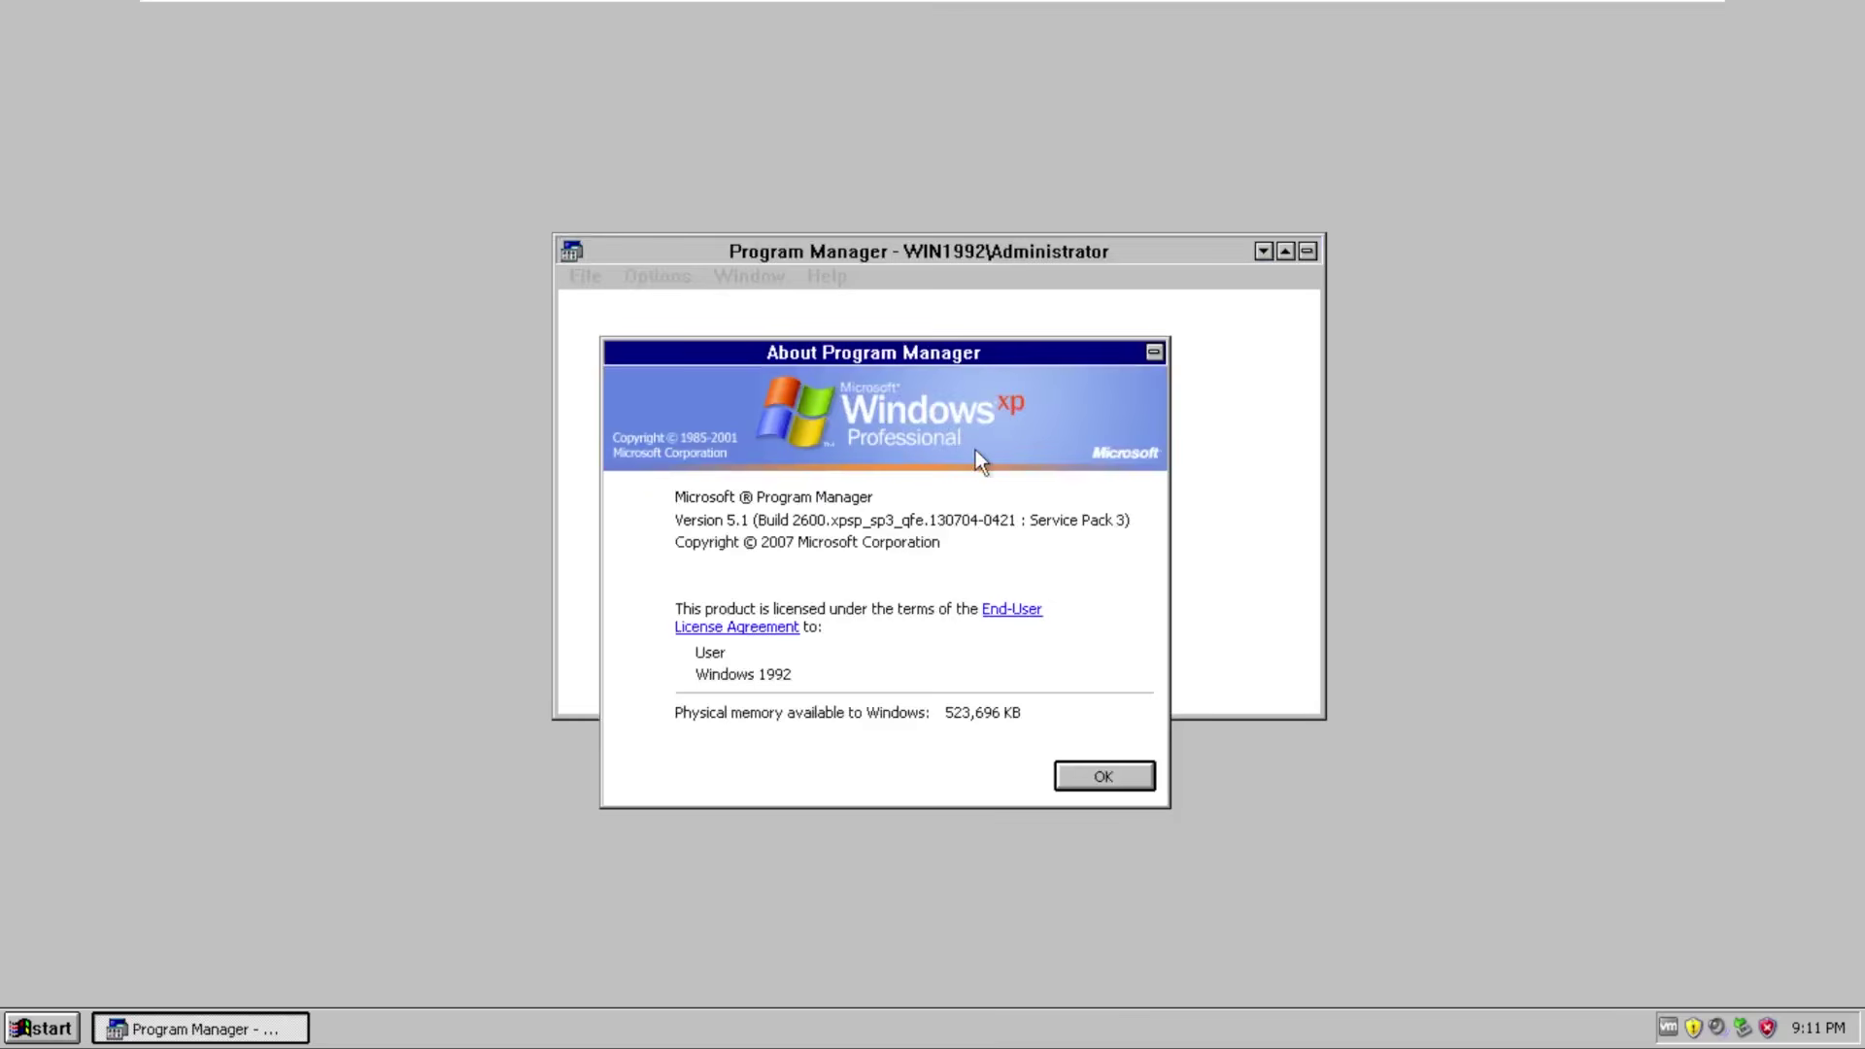
pyautogui.doubleClick(1154, 354)
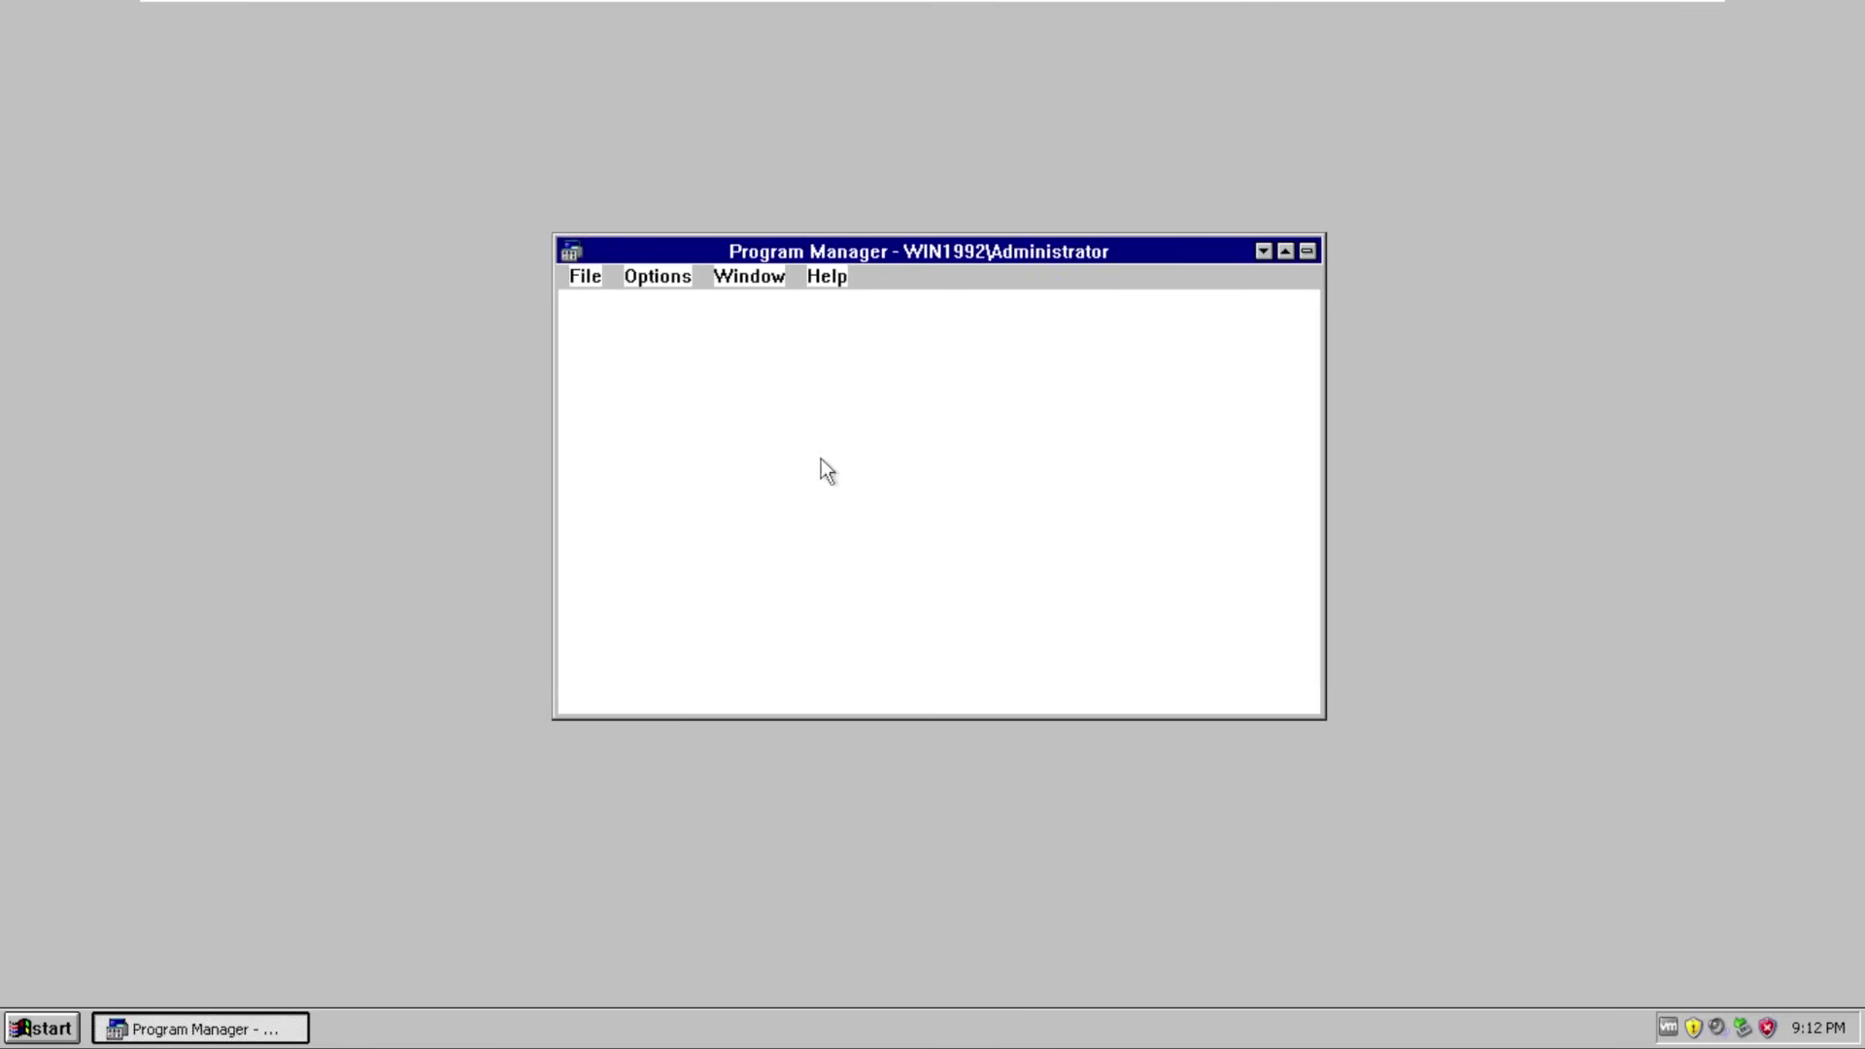
# Close Program Manager, look through the installed accessories, and restart the computer
pyautogui.click(1308, 251)
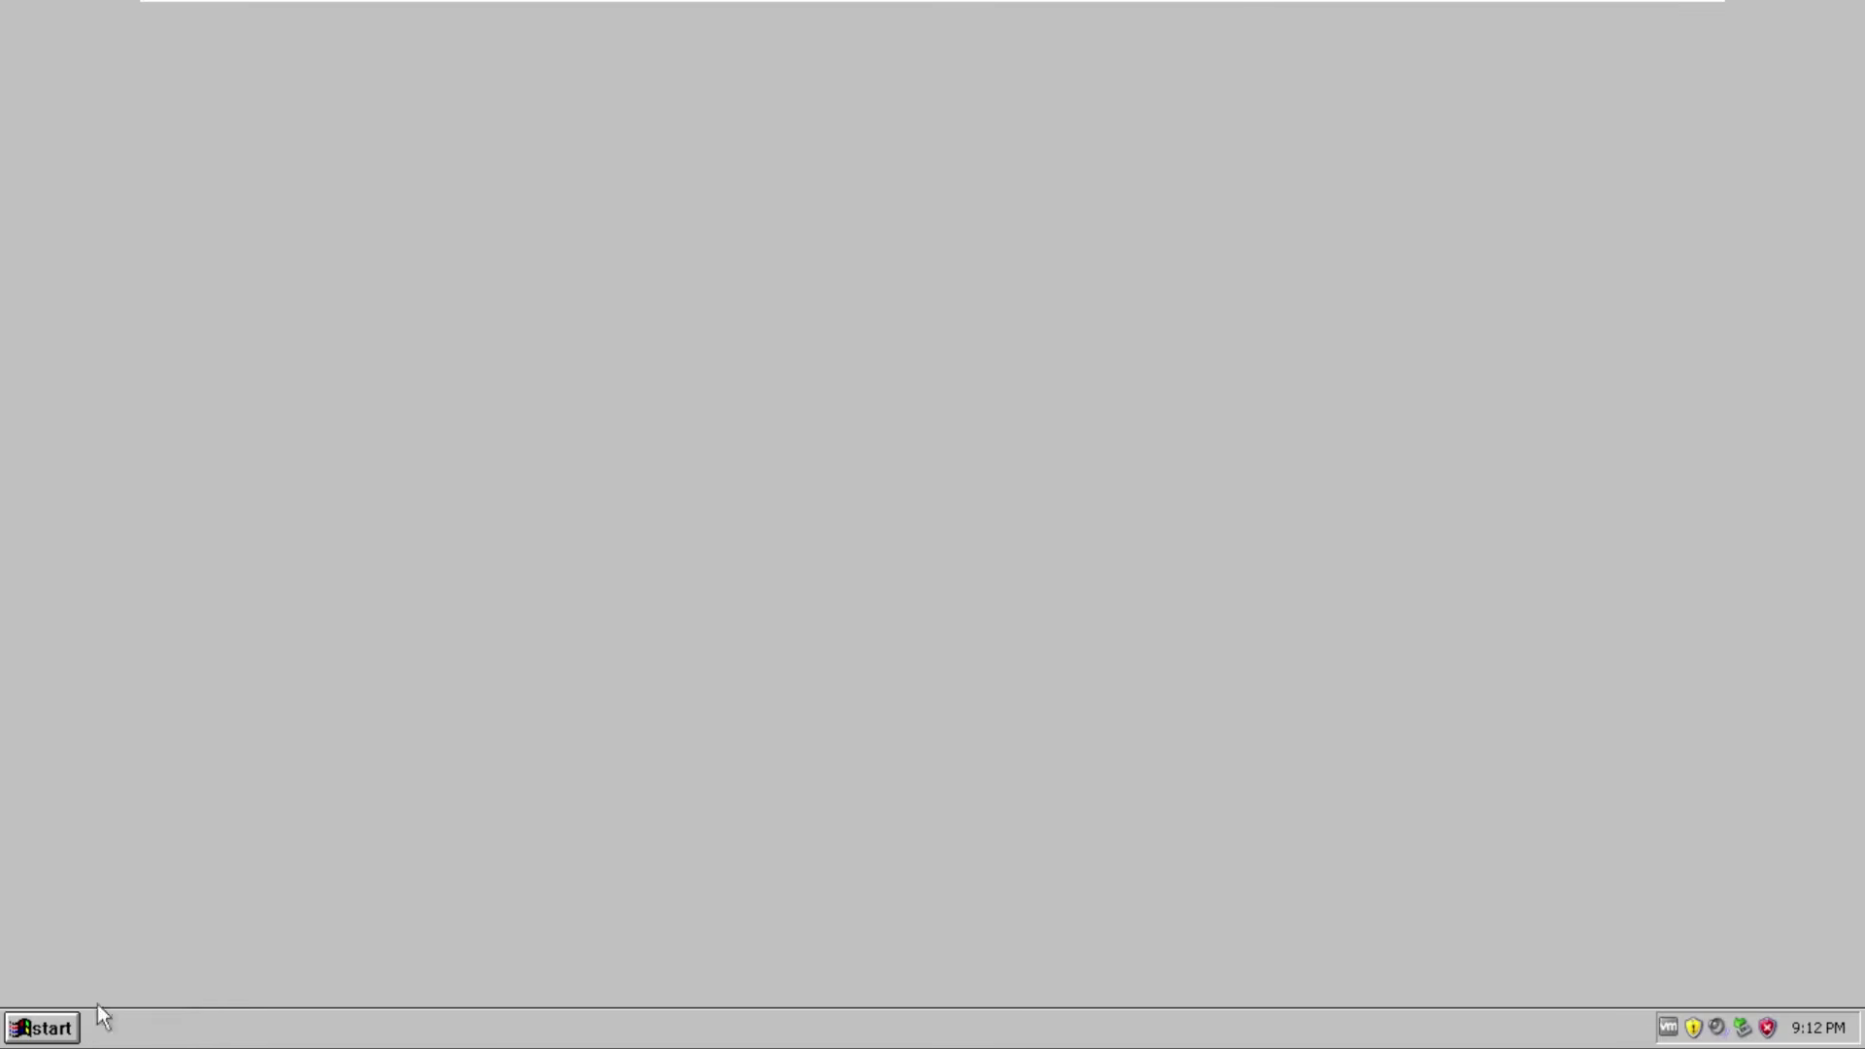
pyautogui.click(41, 1028)
pyautogui.moveTo(162, 661)
pyautogui.moveTo(542, 673)
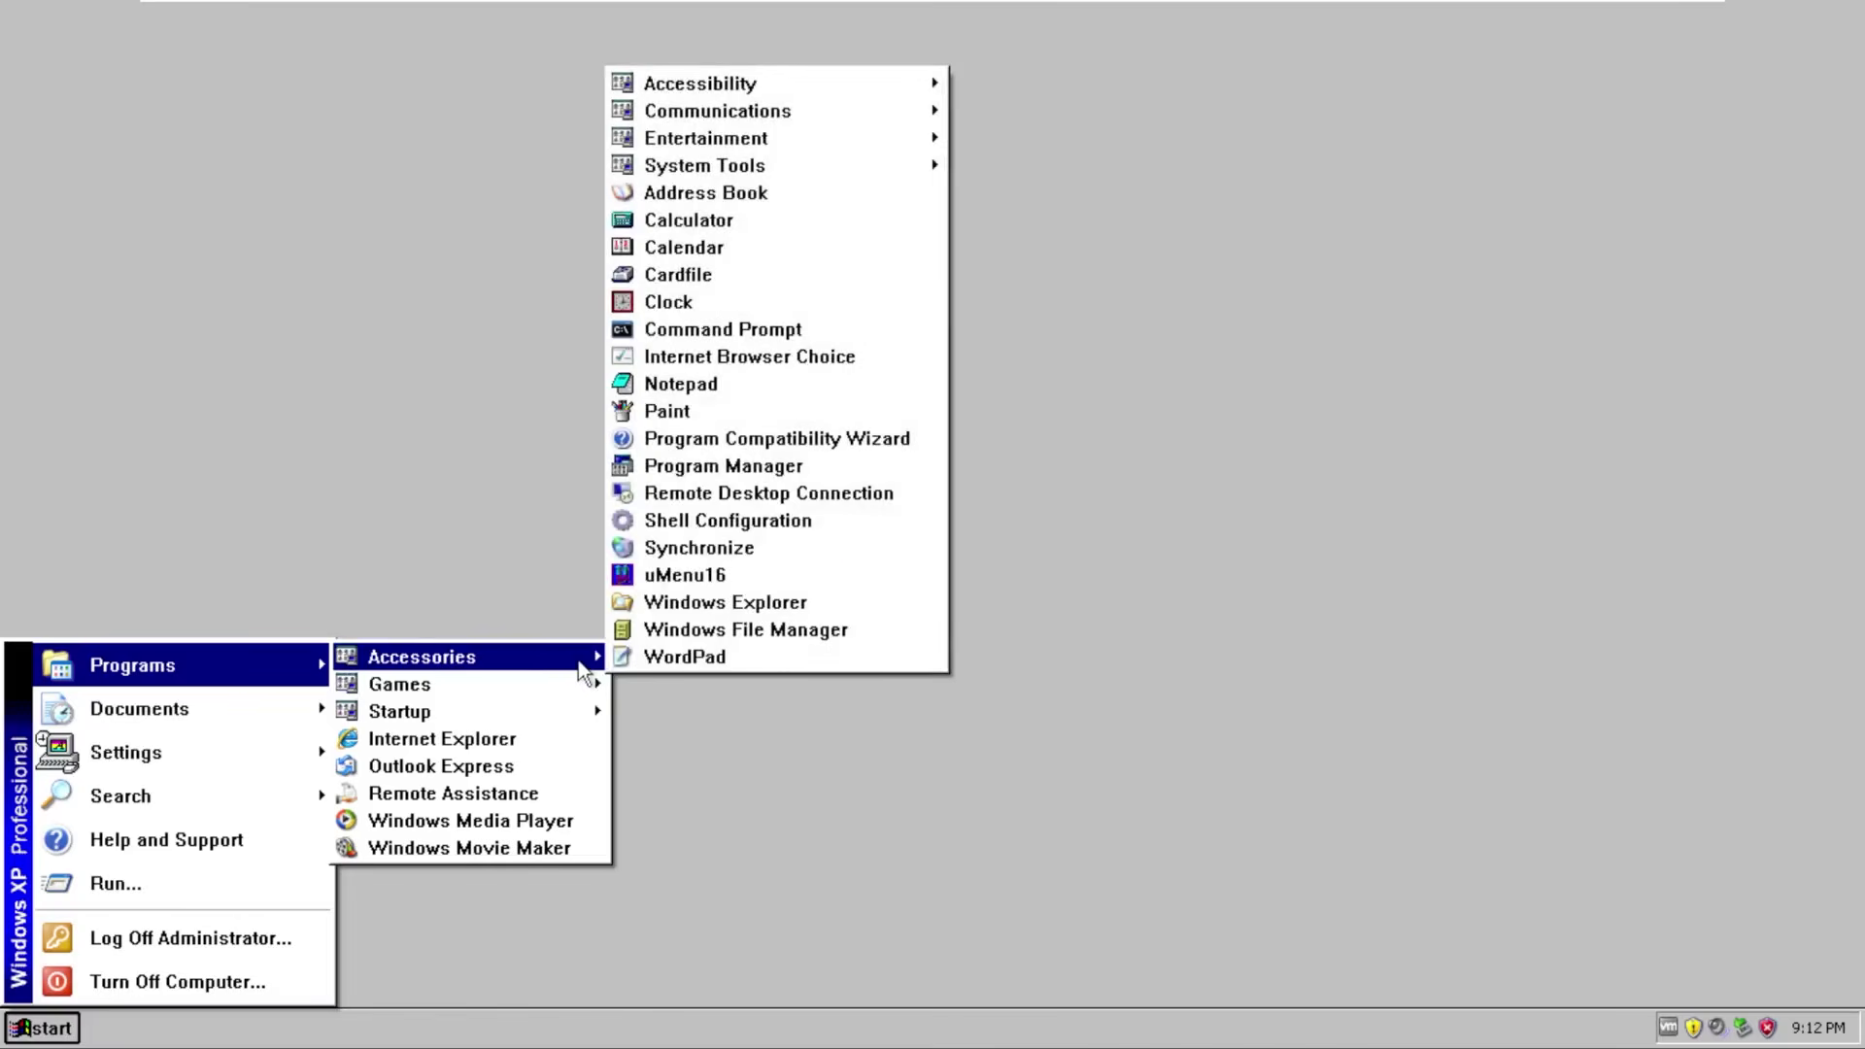
pyautogui.click(221, 981)
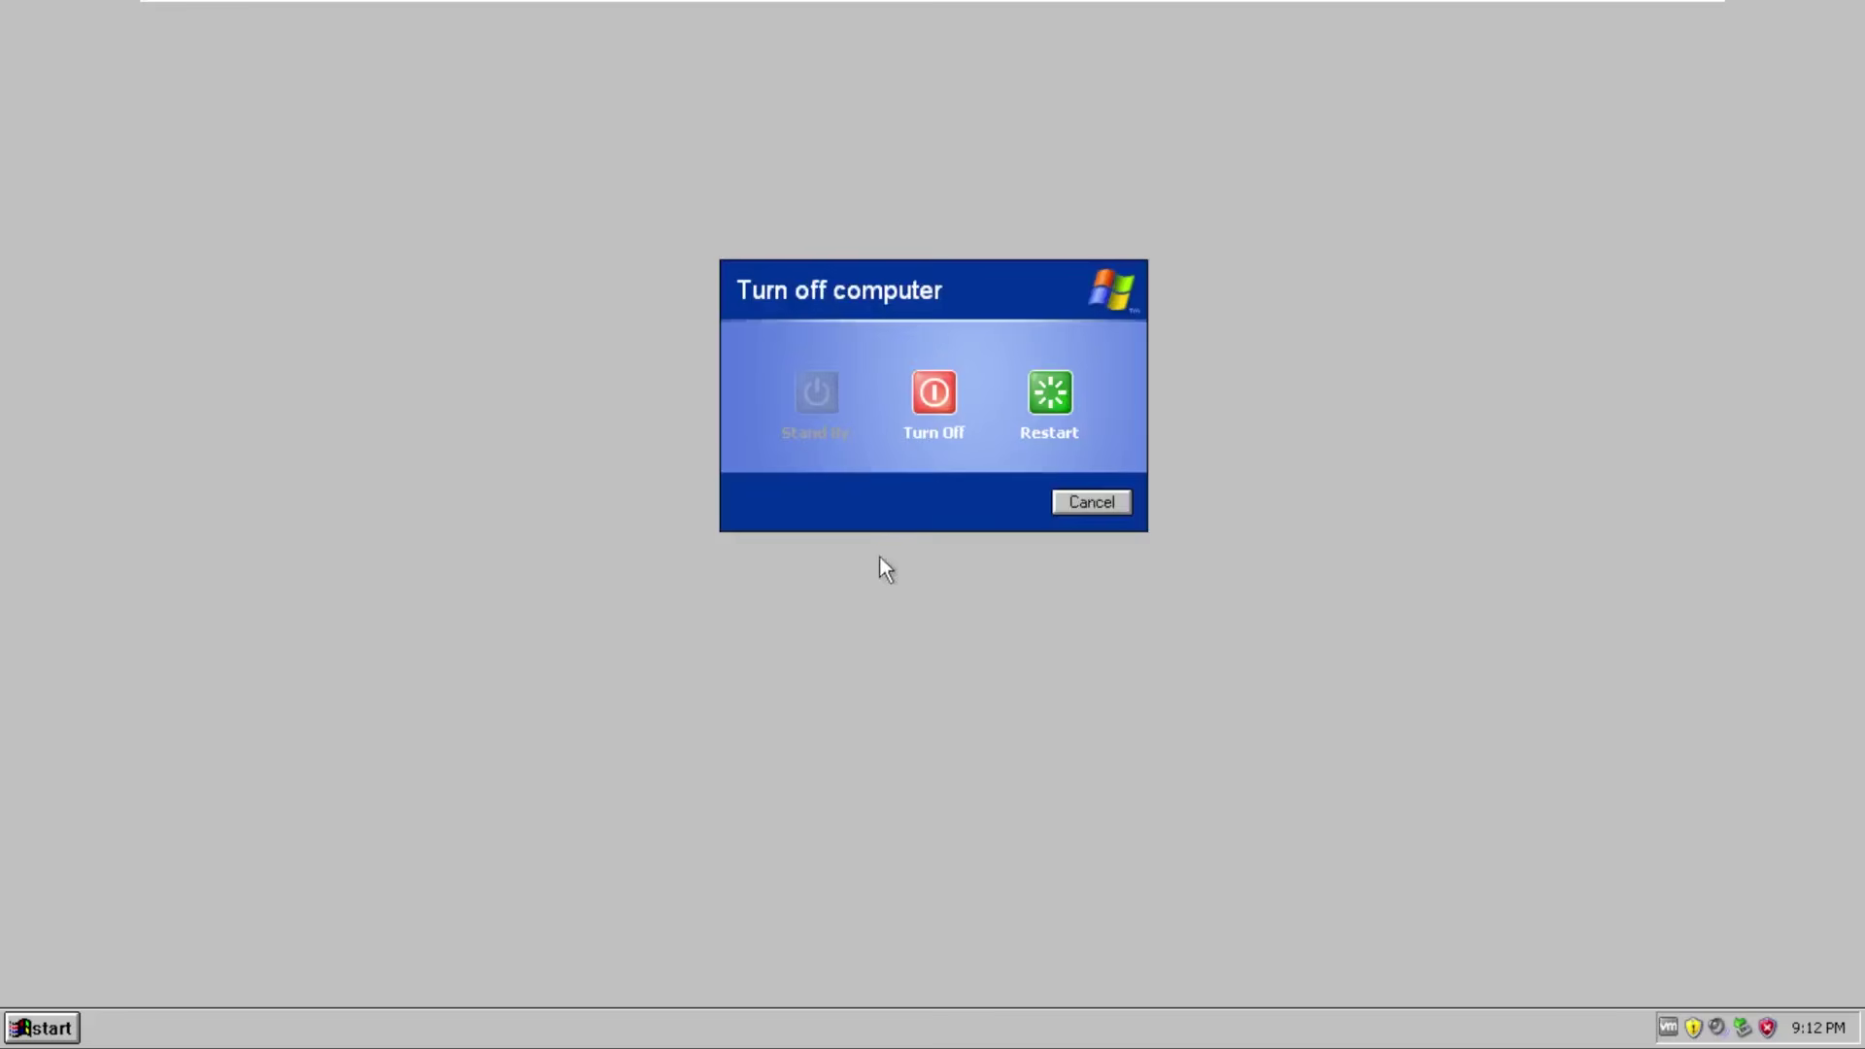
pyautogui.click(1031, 404)
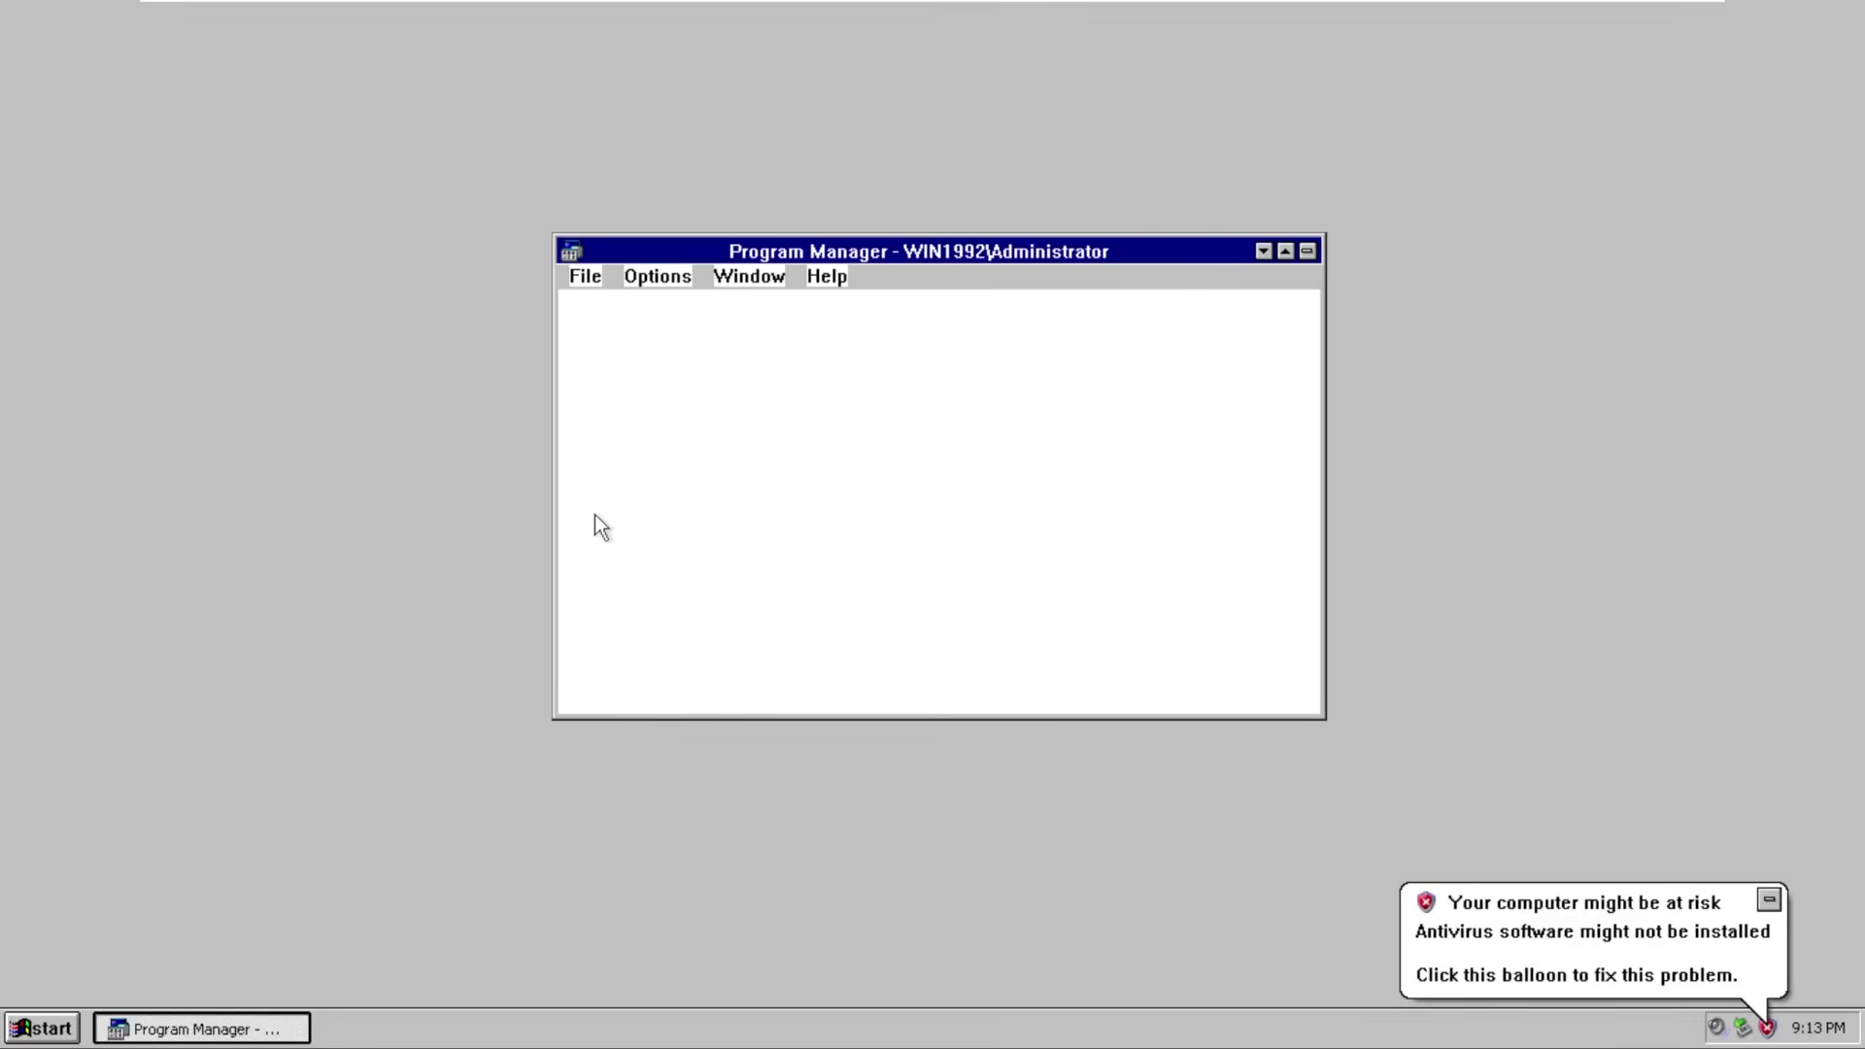
# Inspect Program Manager's Run dialog and its help commands, dismissing both without running anything
pyautogui.click(587, 278)
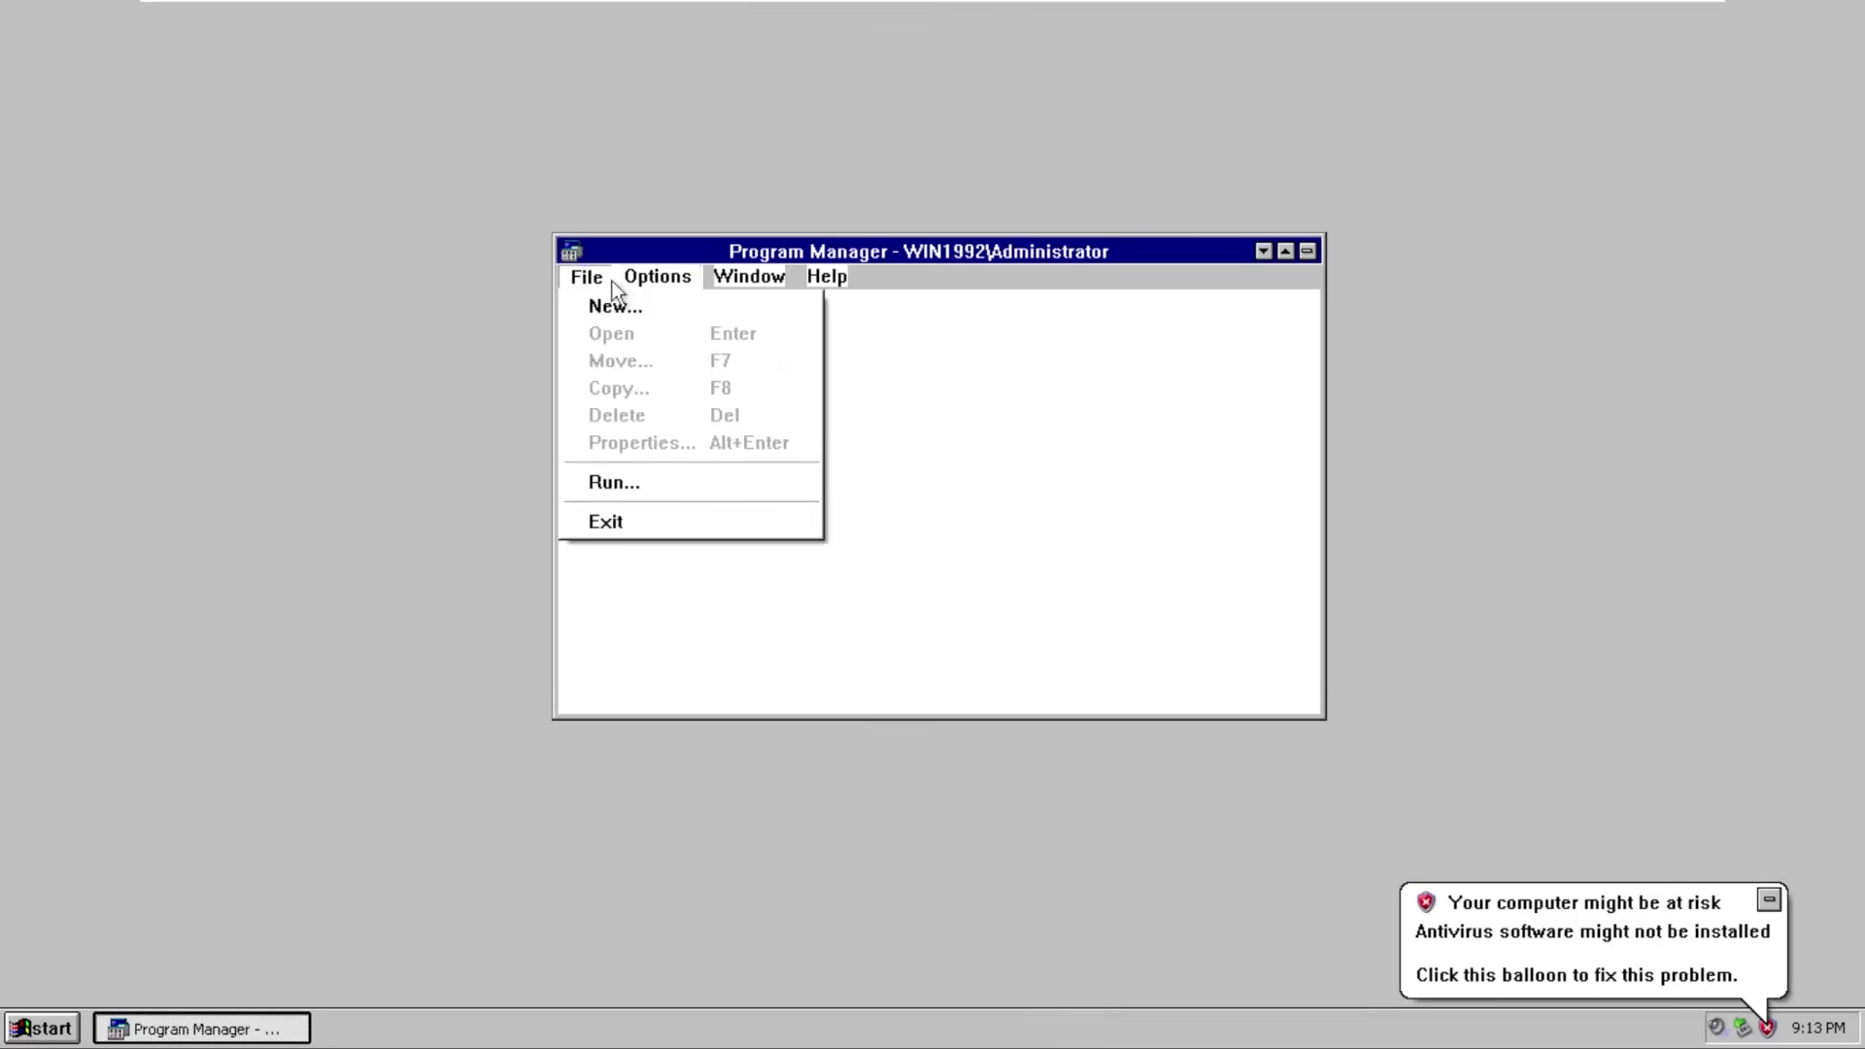
pyautogui.click(613, 484)
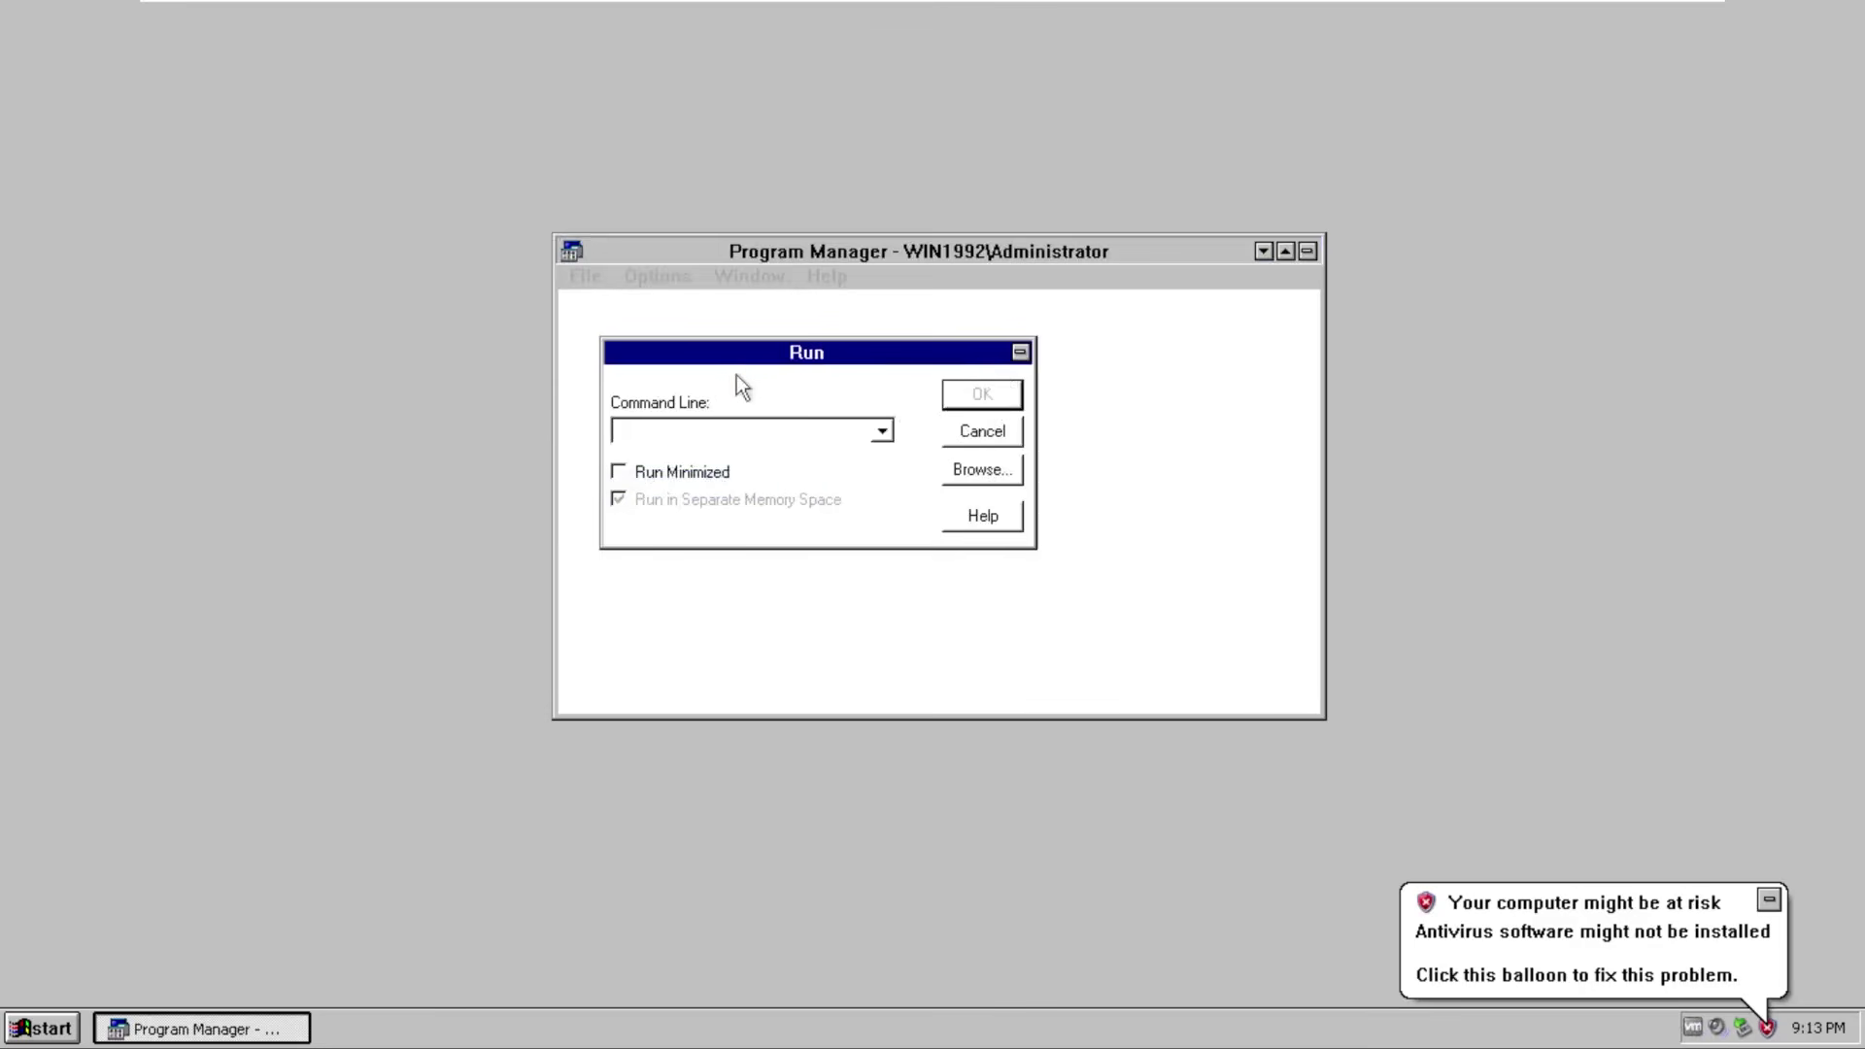
pyautogui.moveTo(736, 375); pyautogui.dragTo(839, 390)
pyautogui.click(1082, 441)
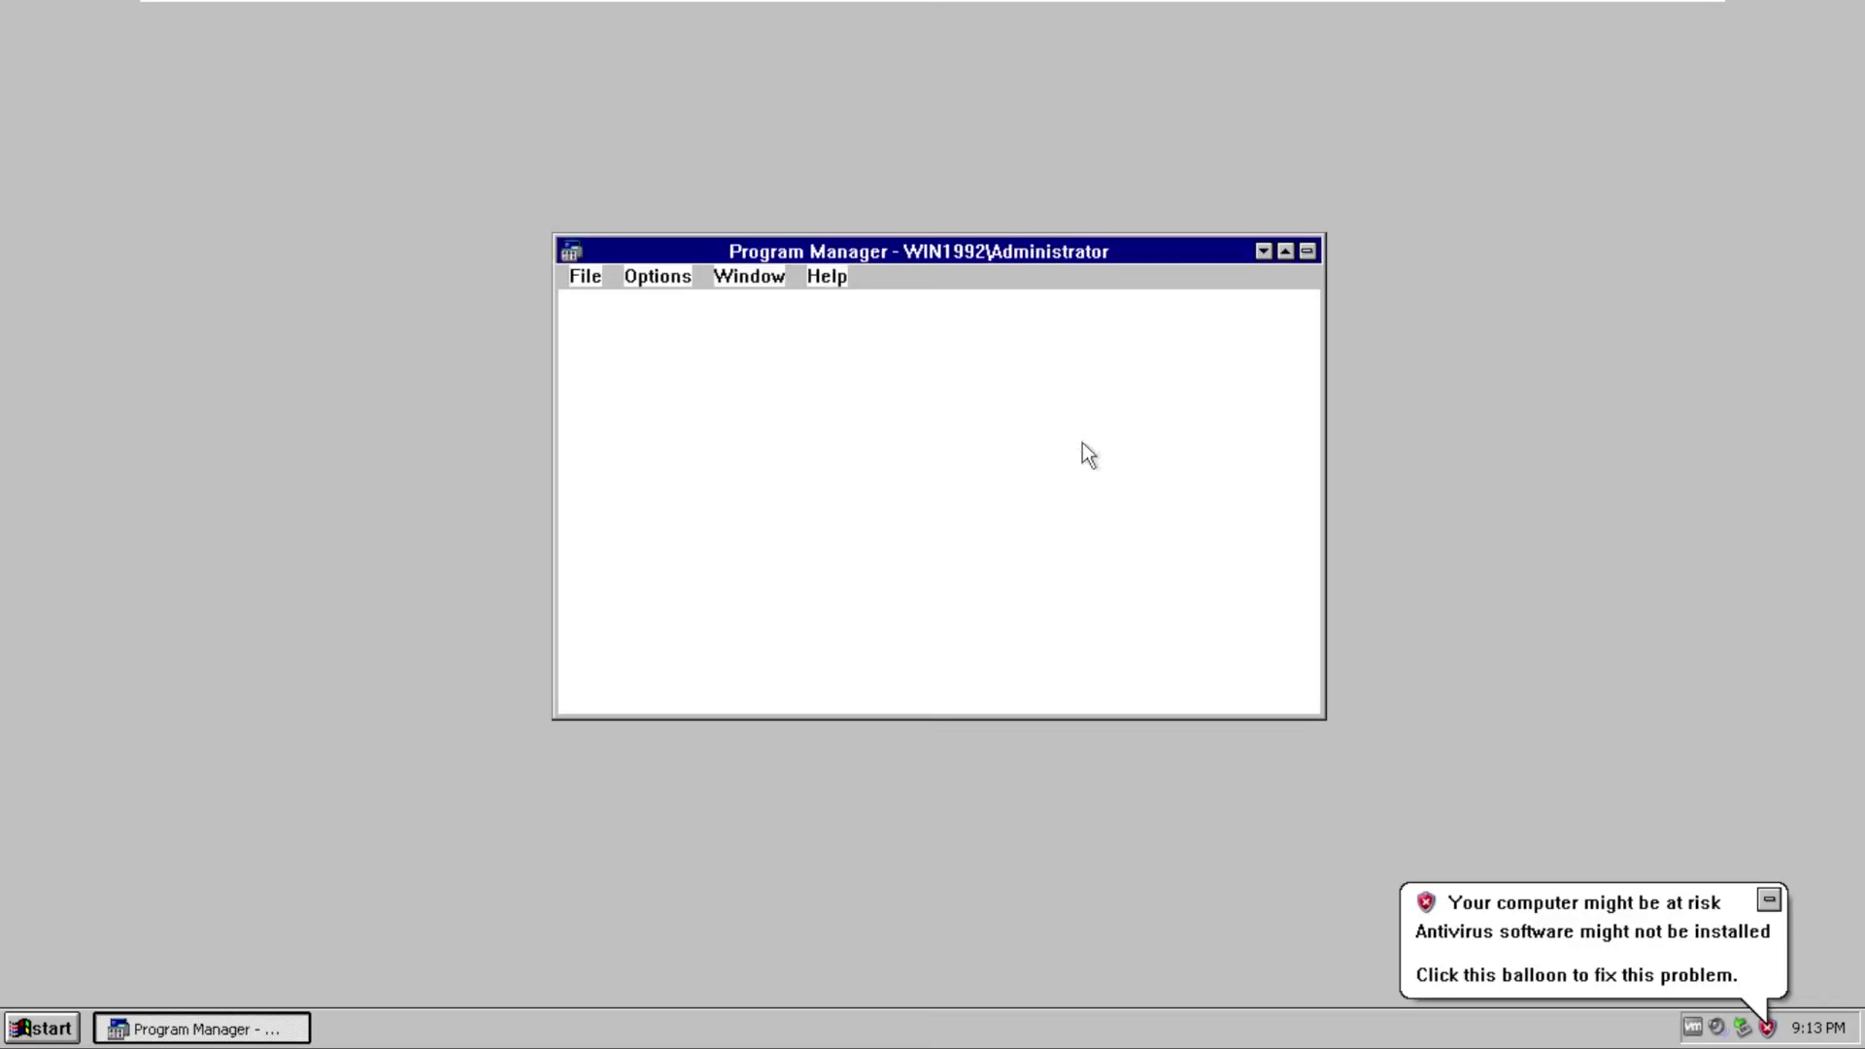
pyautogui.click(826, 277)
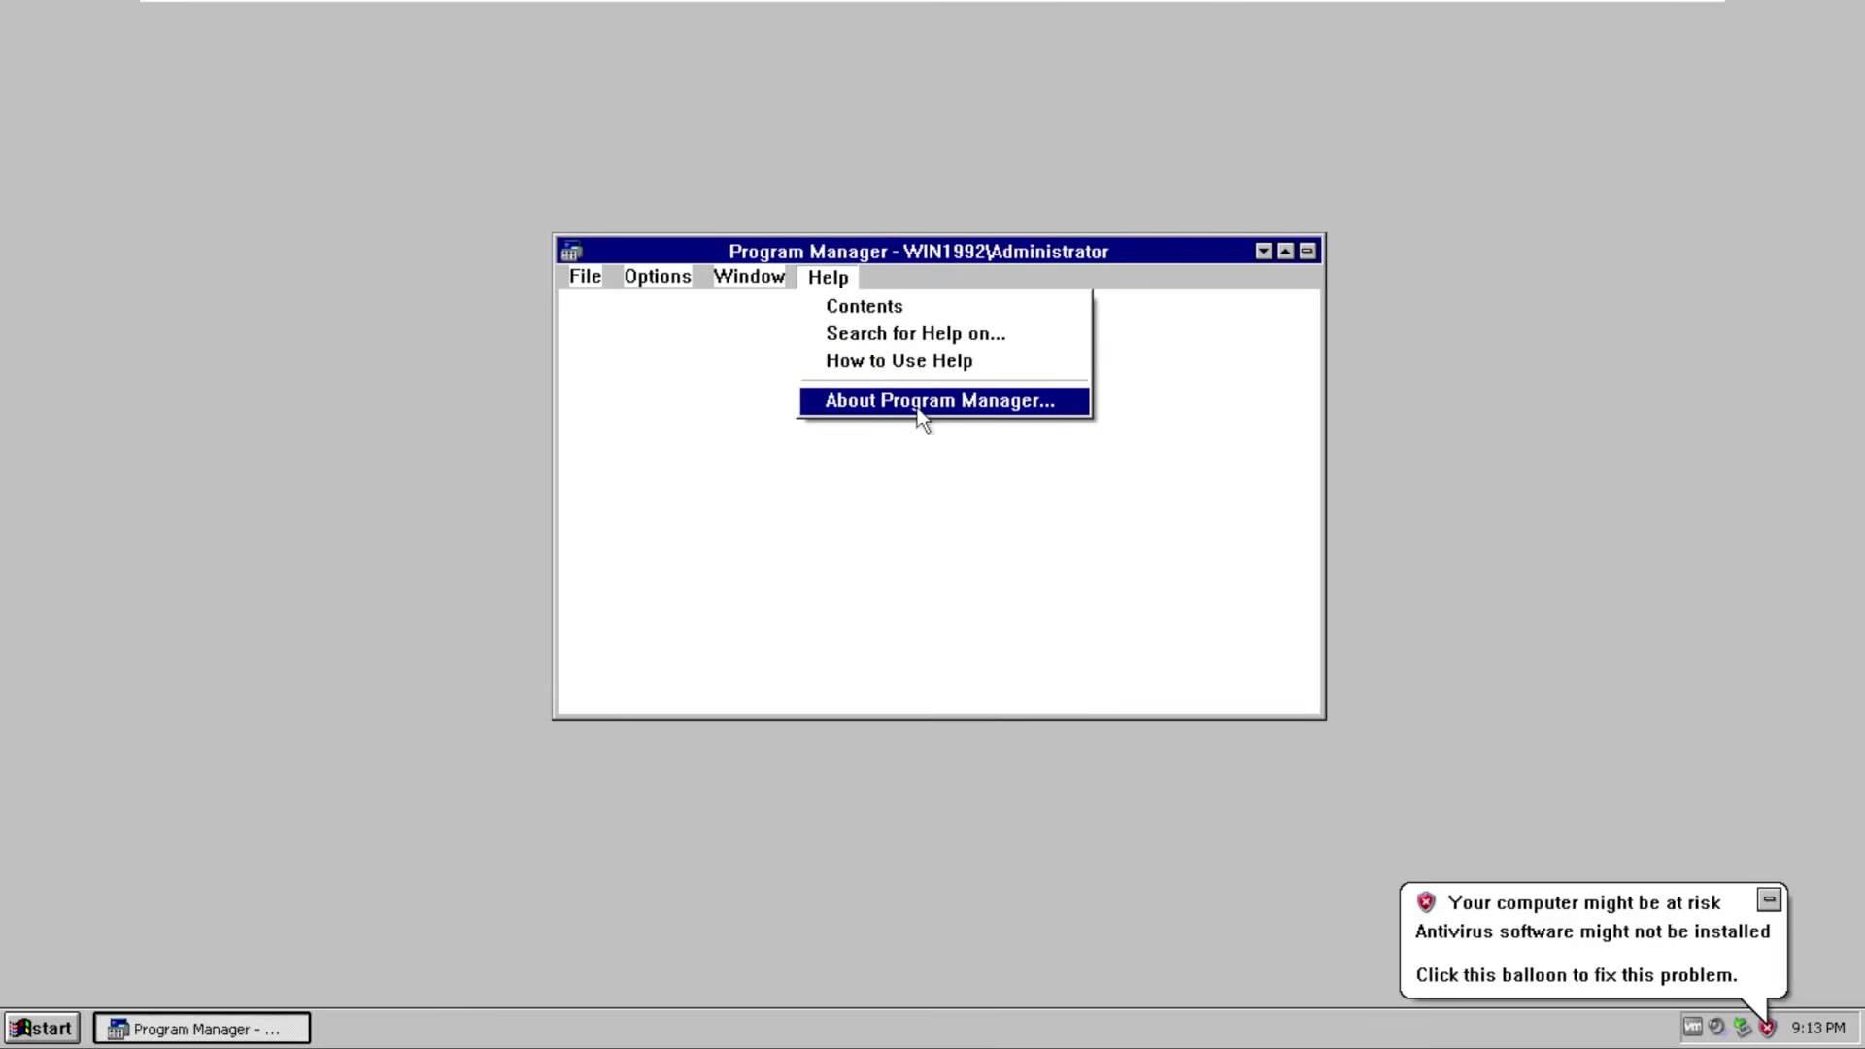
pyautogui.click(1232, 360)
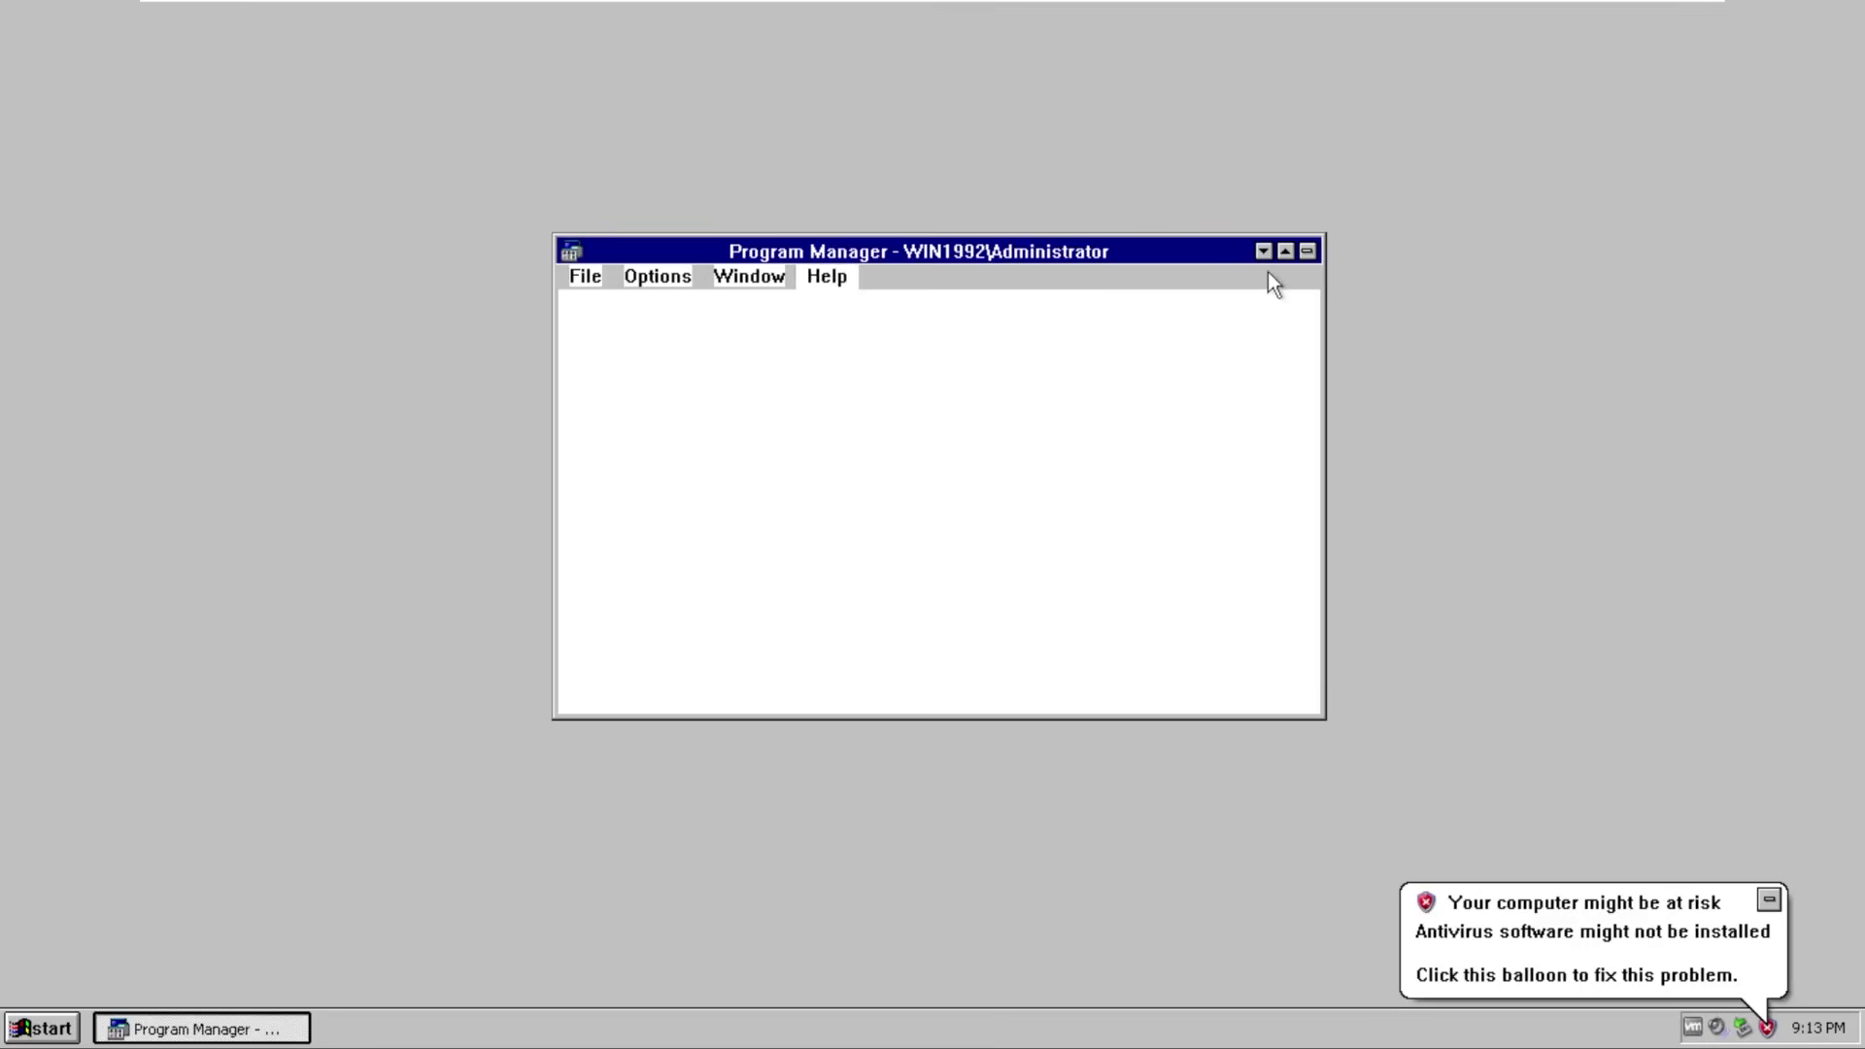
# Shift the Program Manager window slightly to the left and test minimizing and reopening it
pyautogui.moveTo(1212, 248); pyautogui.dragTo(1171, 255)
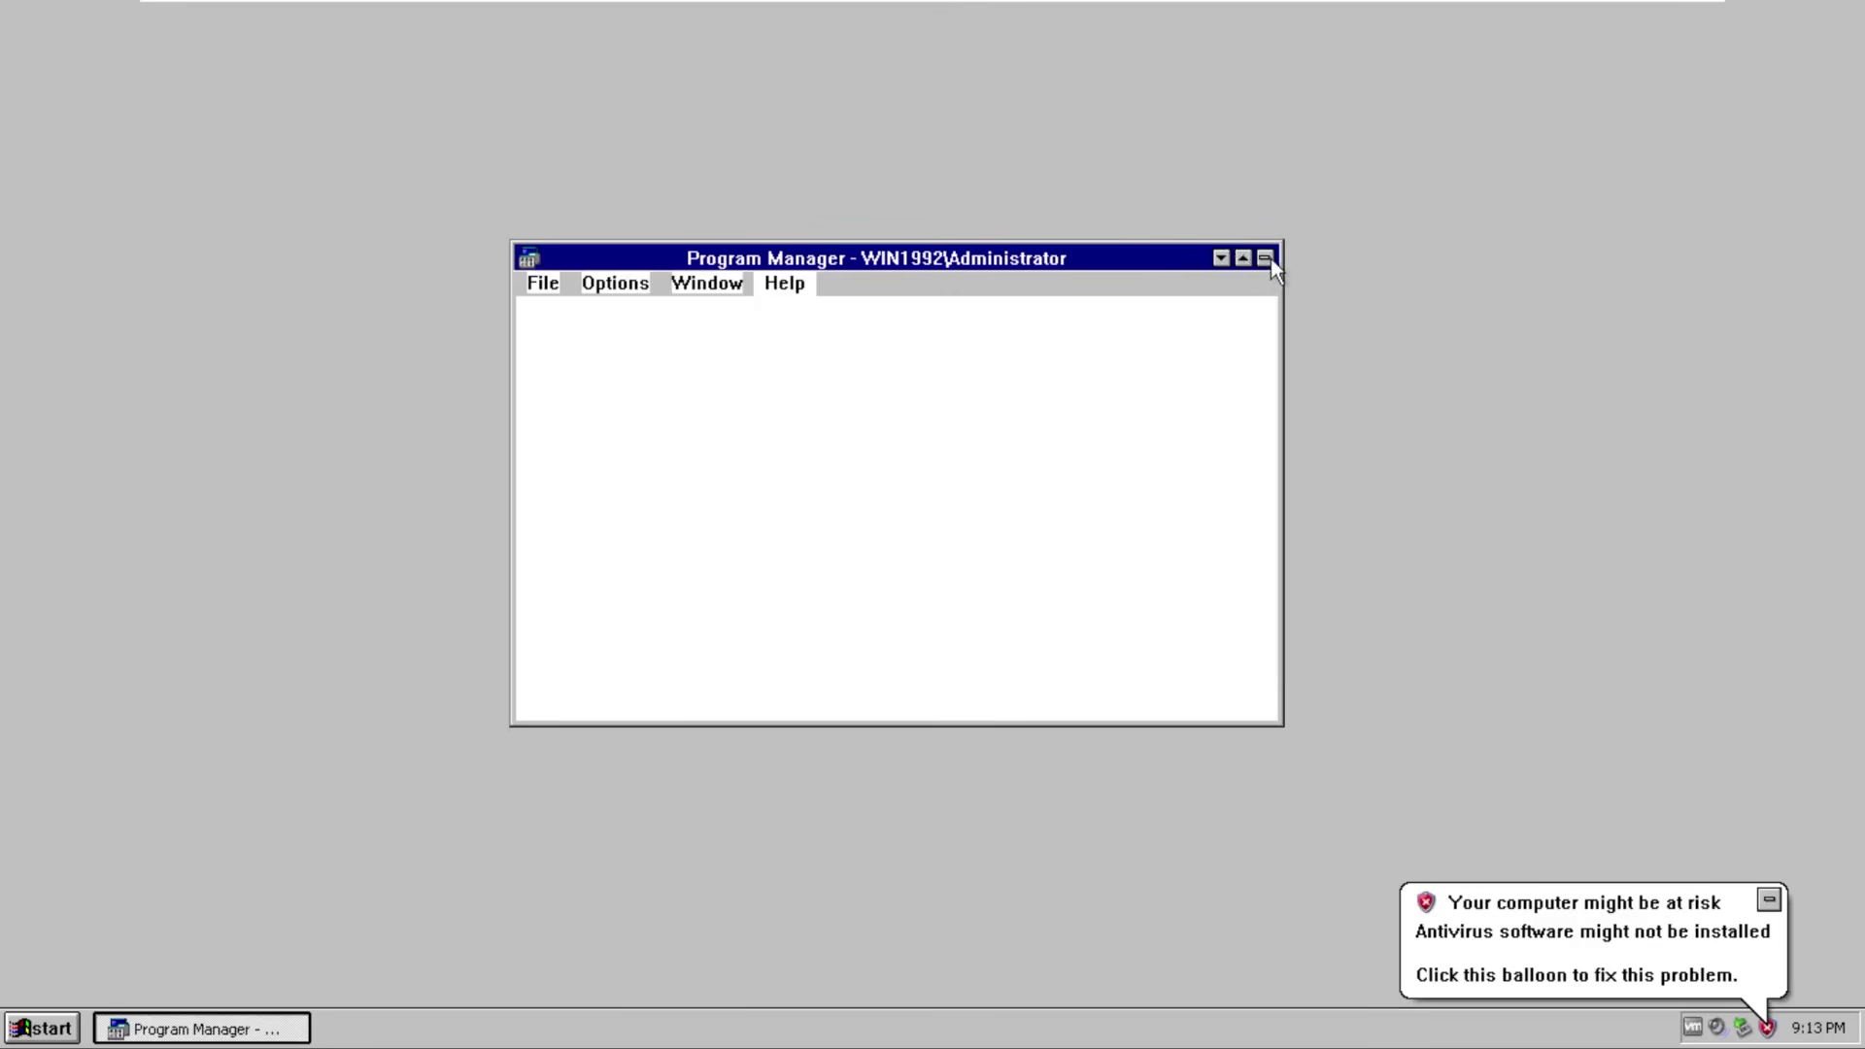
pyautogui.click(1220, 260)
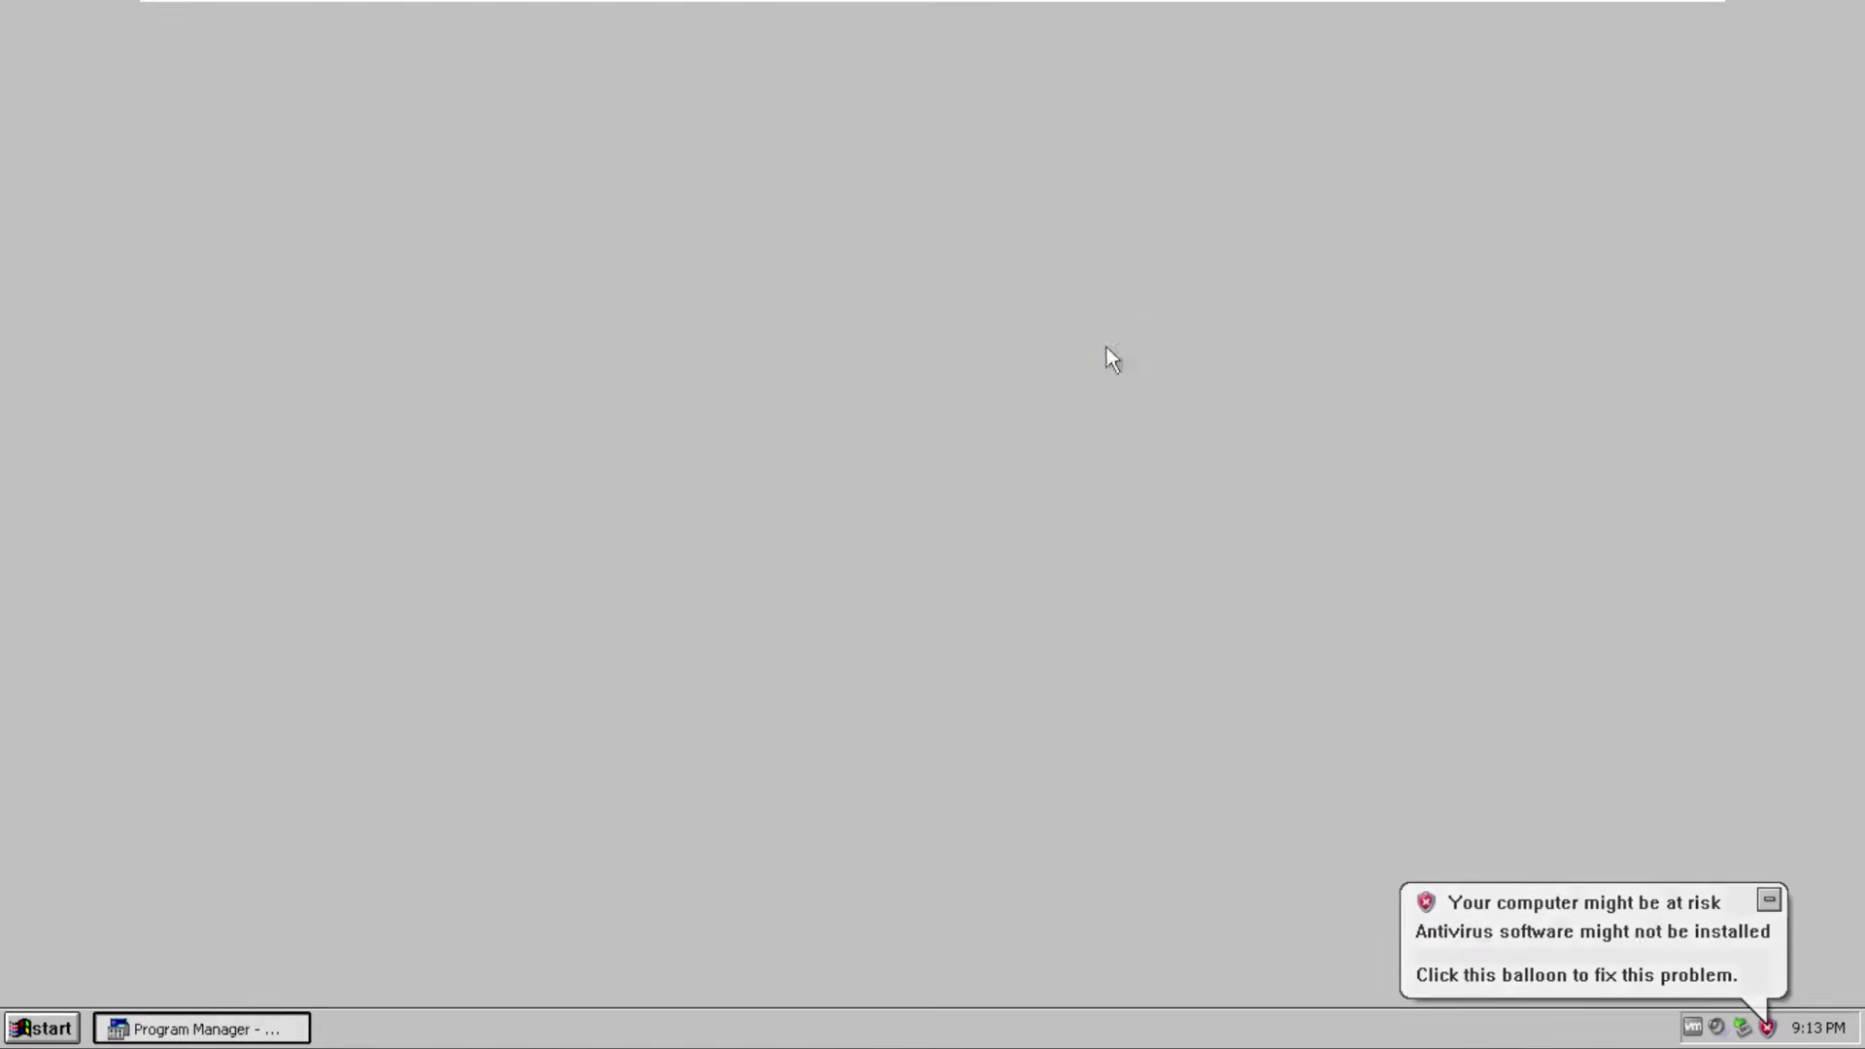
pyautogui.click(244, 1020)
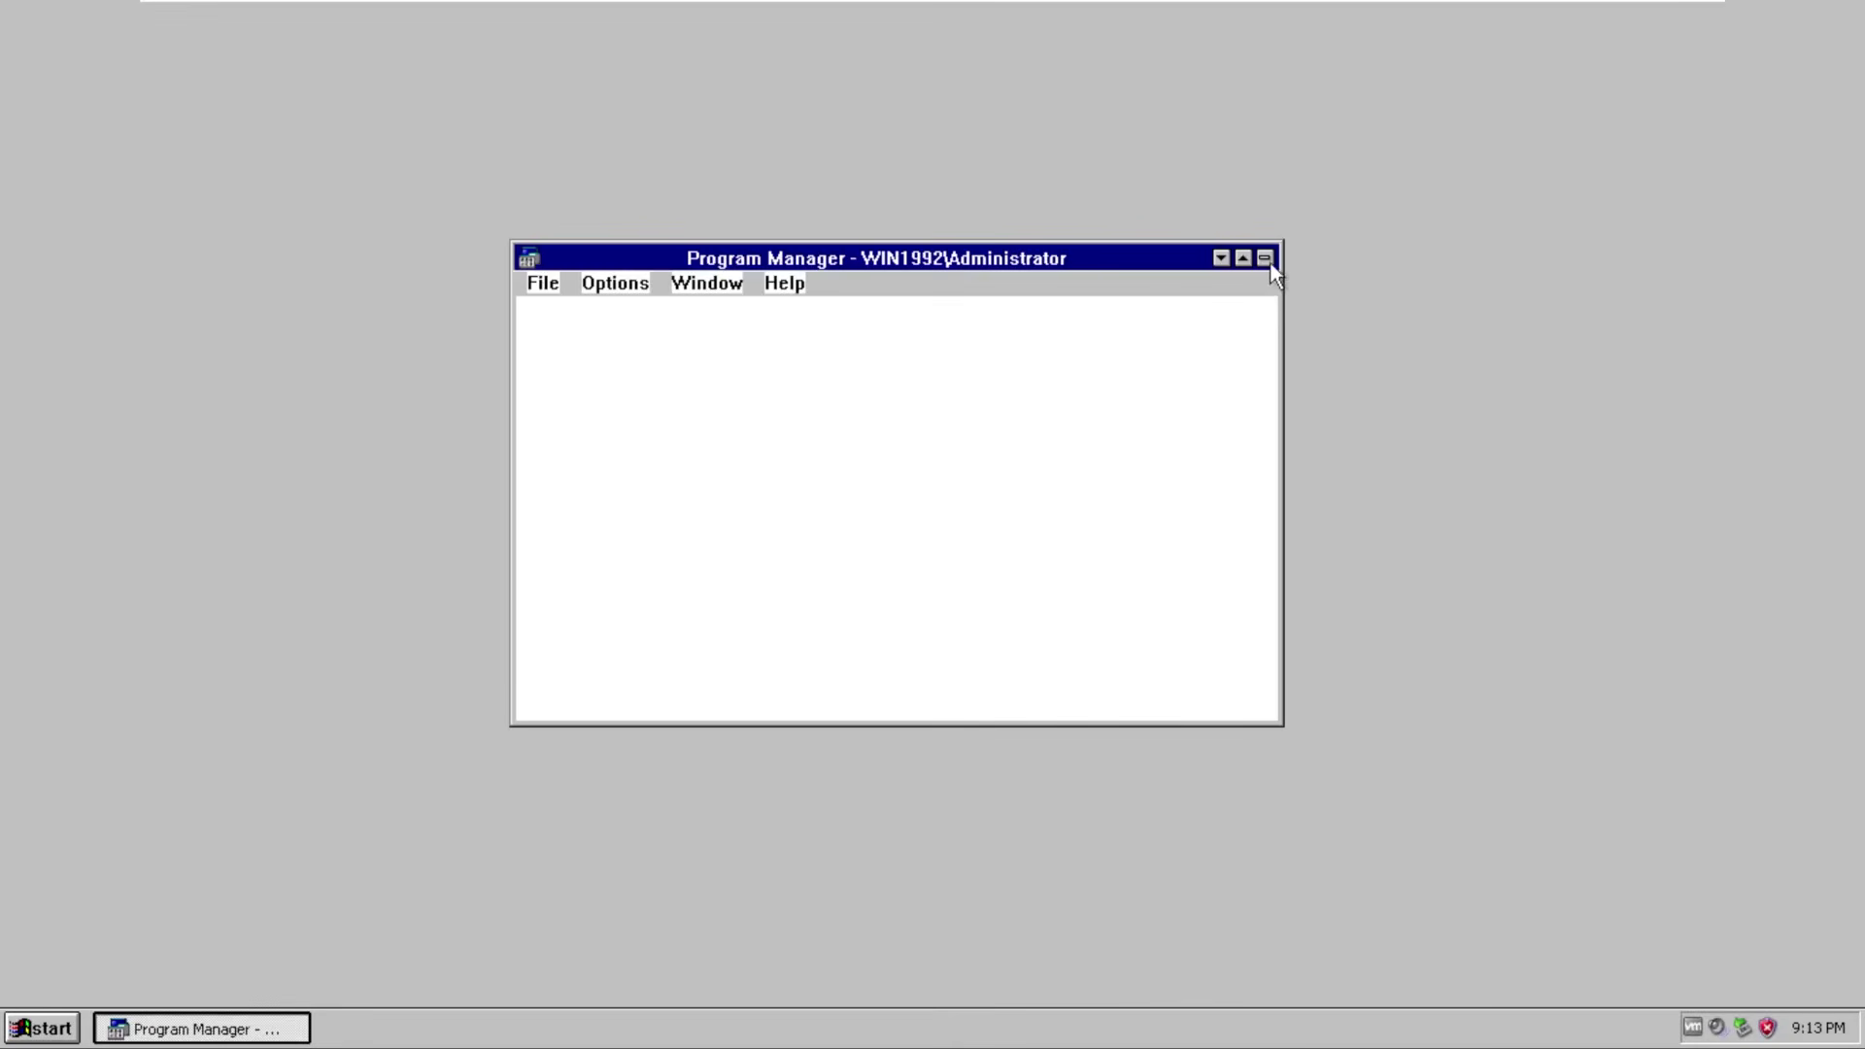
# Test maximizing and restoring the Program Manager window, leaving it minimized
pyautogui.click(531, 268)
pyautogui.click(852, 363)
pyautogui.click(1243, 258)
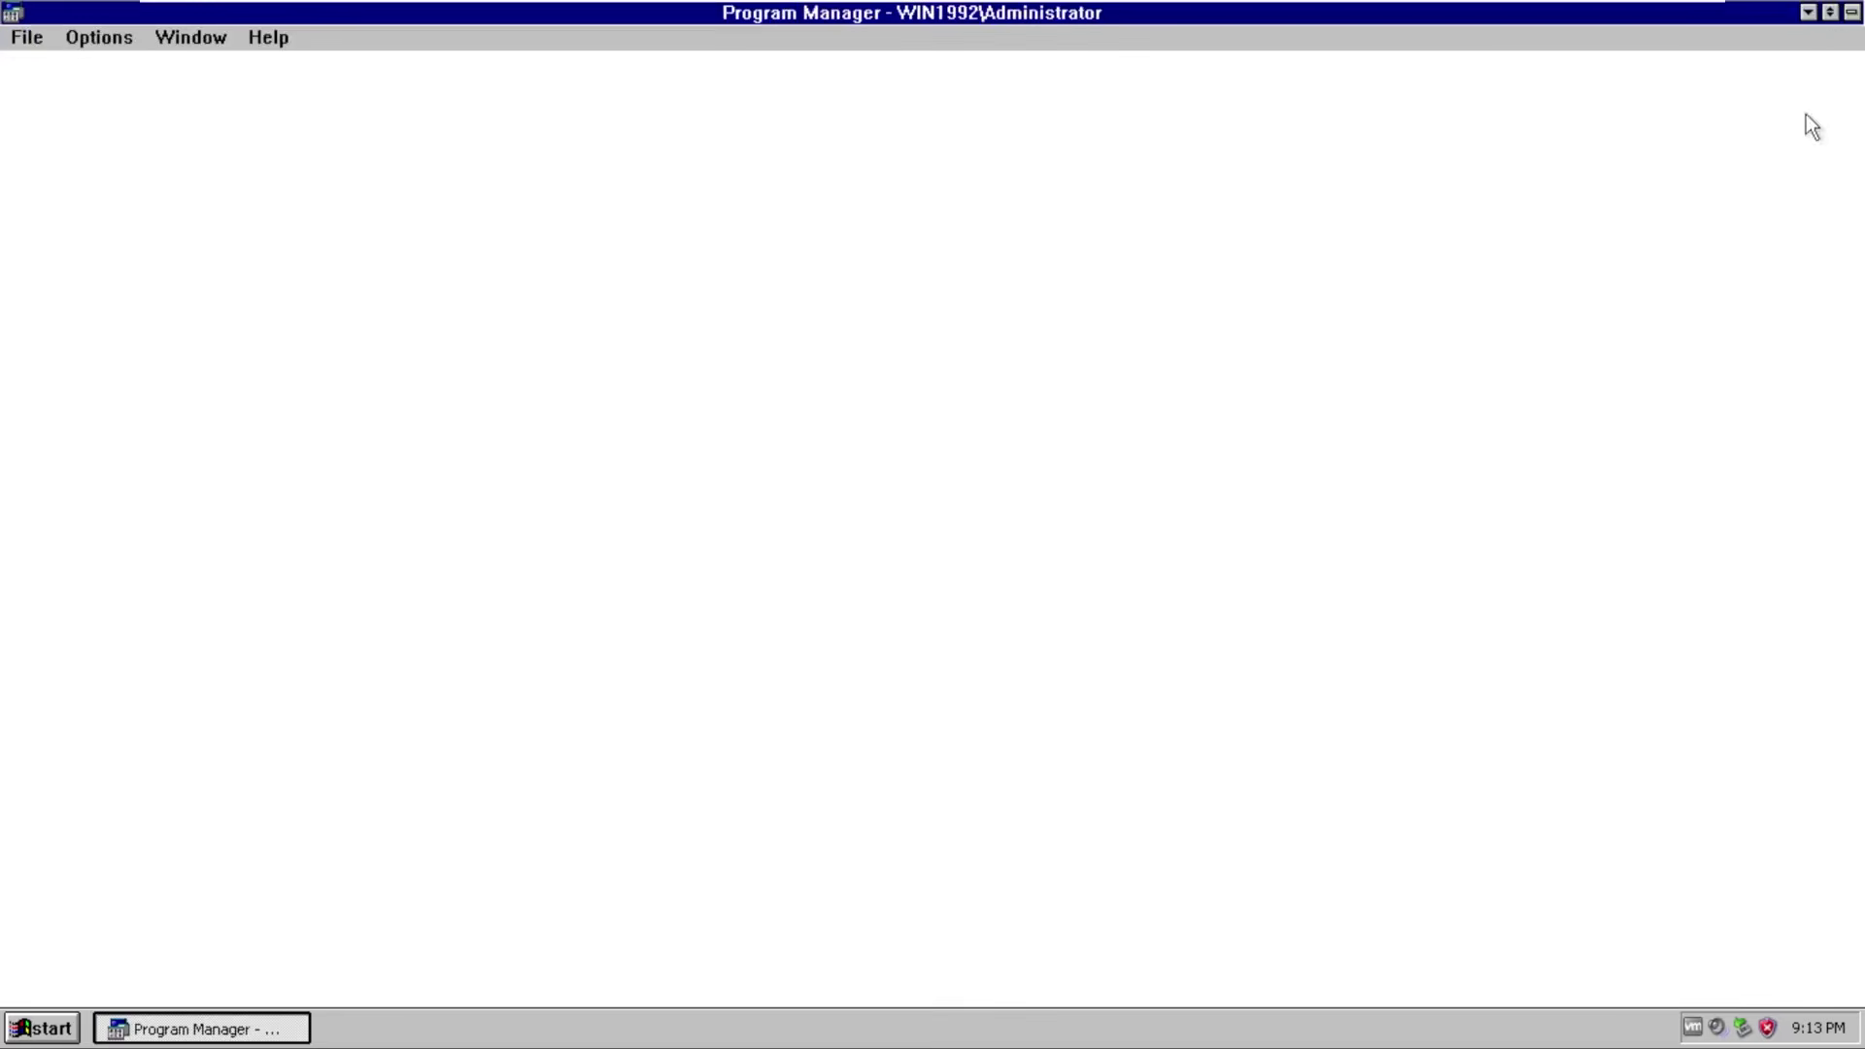
pyautogui.click(1830, 11)
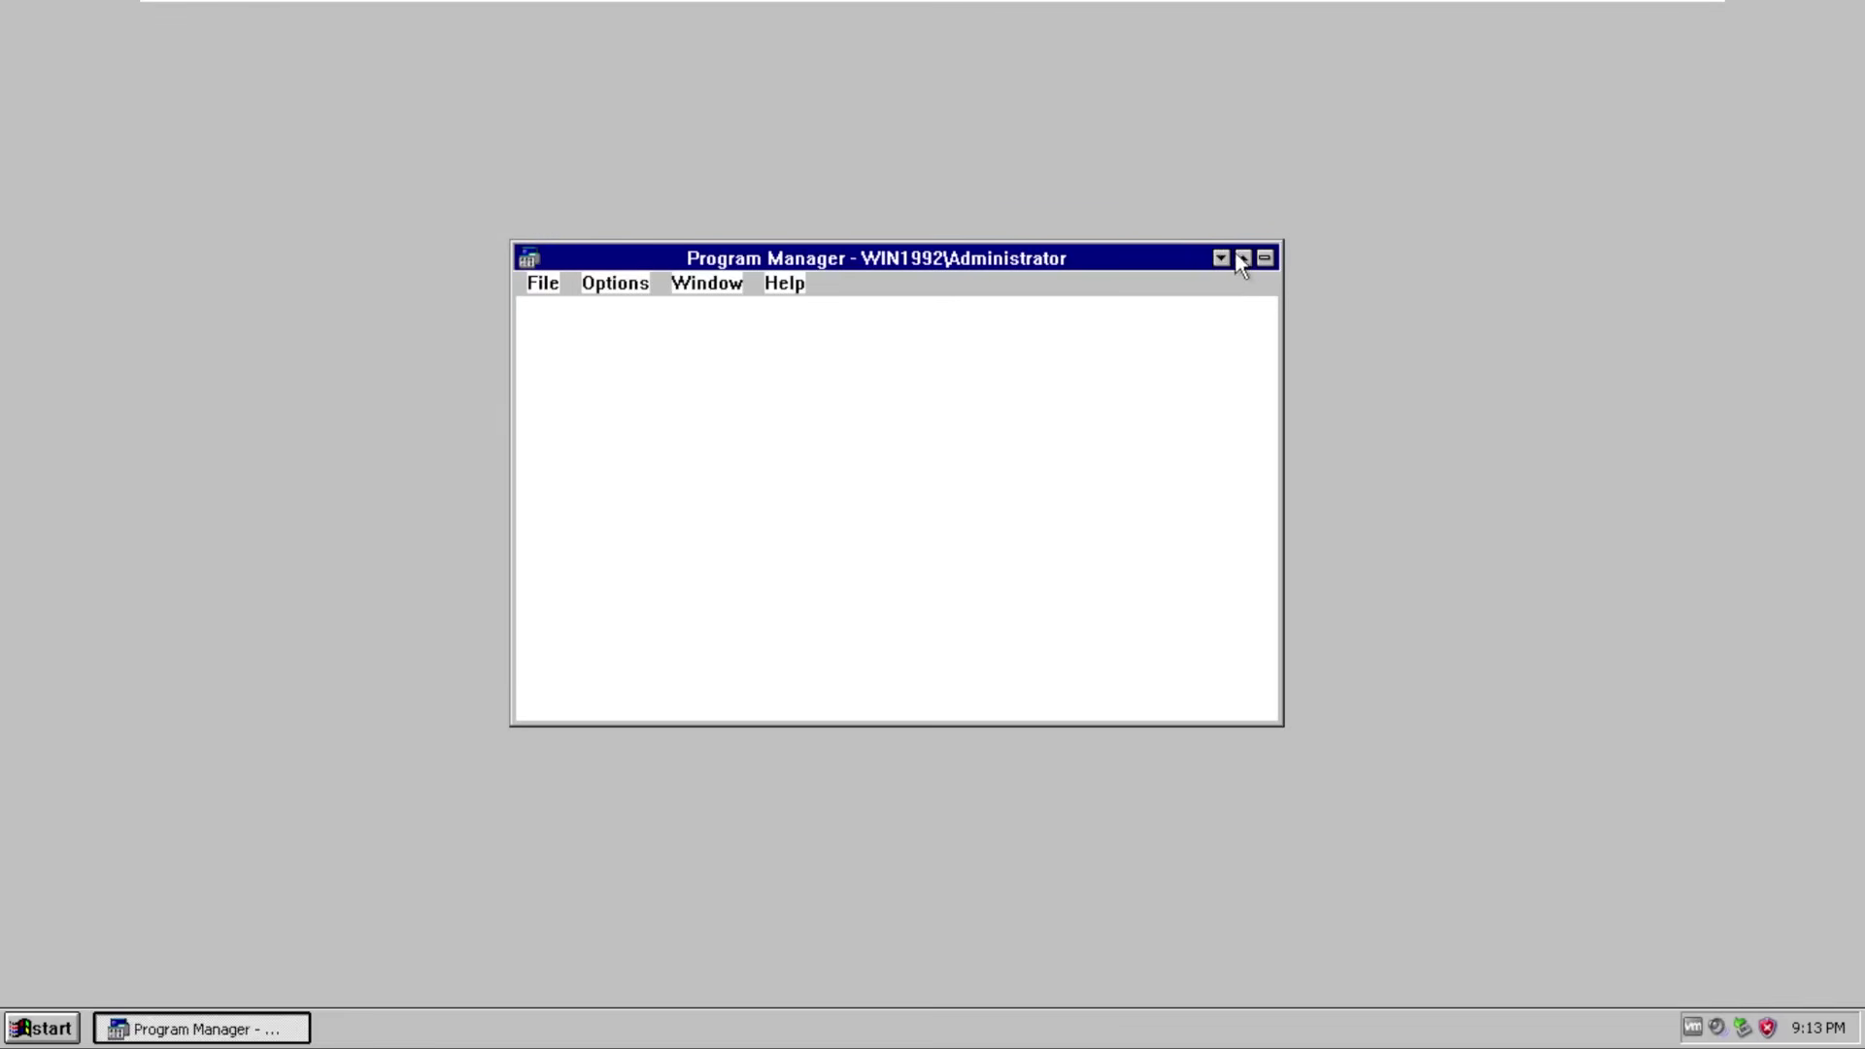
pyautogui.click(1222, 257)
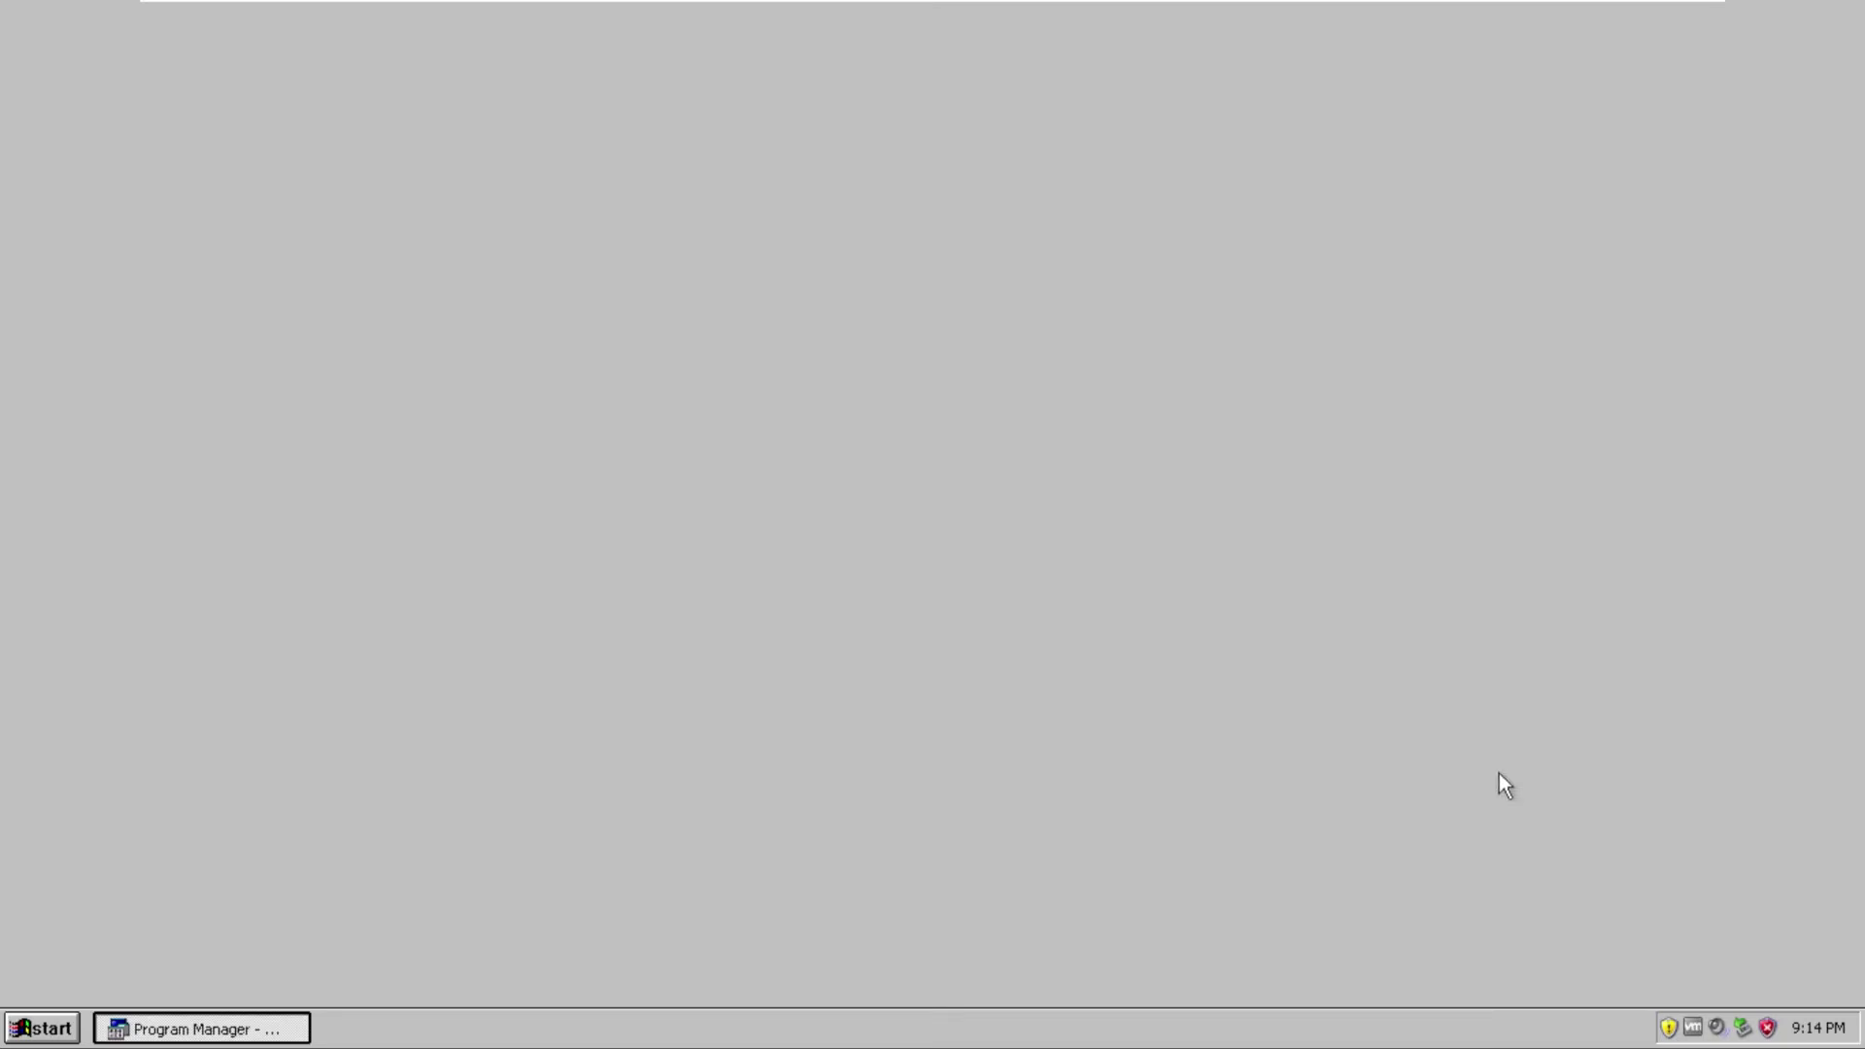
# Review the system's date, time zone and Internet time settings, closing the properties dialog without changes
pyautogui.doubleClick(1834, 1028)
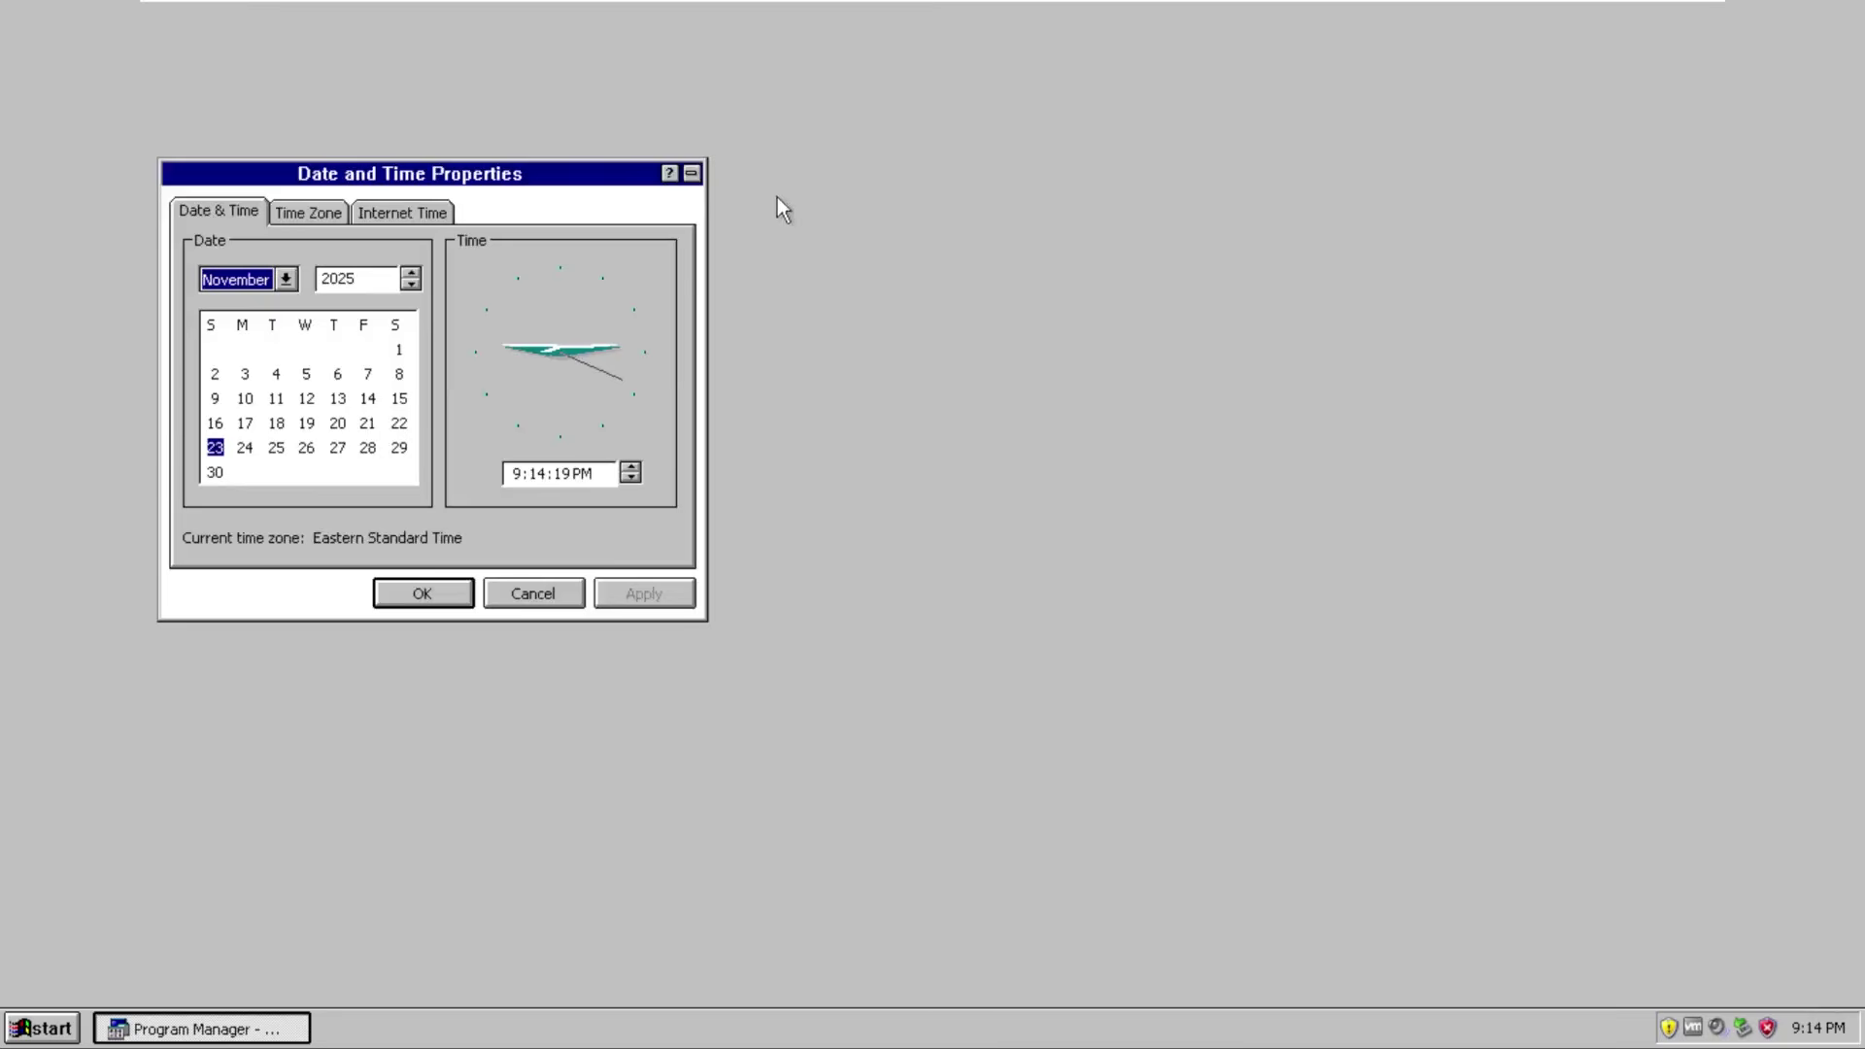
pyautogui.moveTo(553, 175); pyautogui.dragTo(729, 210)
pyautogui.hotkey('ctrl', 'shift', 'Tab')
pyautogui.hotkey('ctrl', 'shift', 'Tab')
pyautogui.hotkey('ctrl', 'shift', 'Tab')
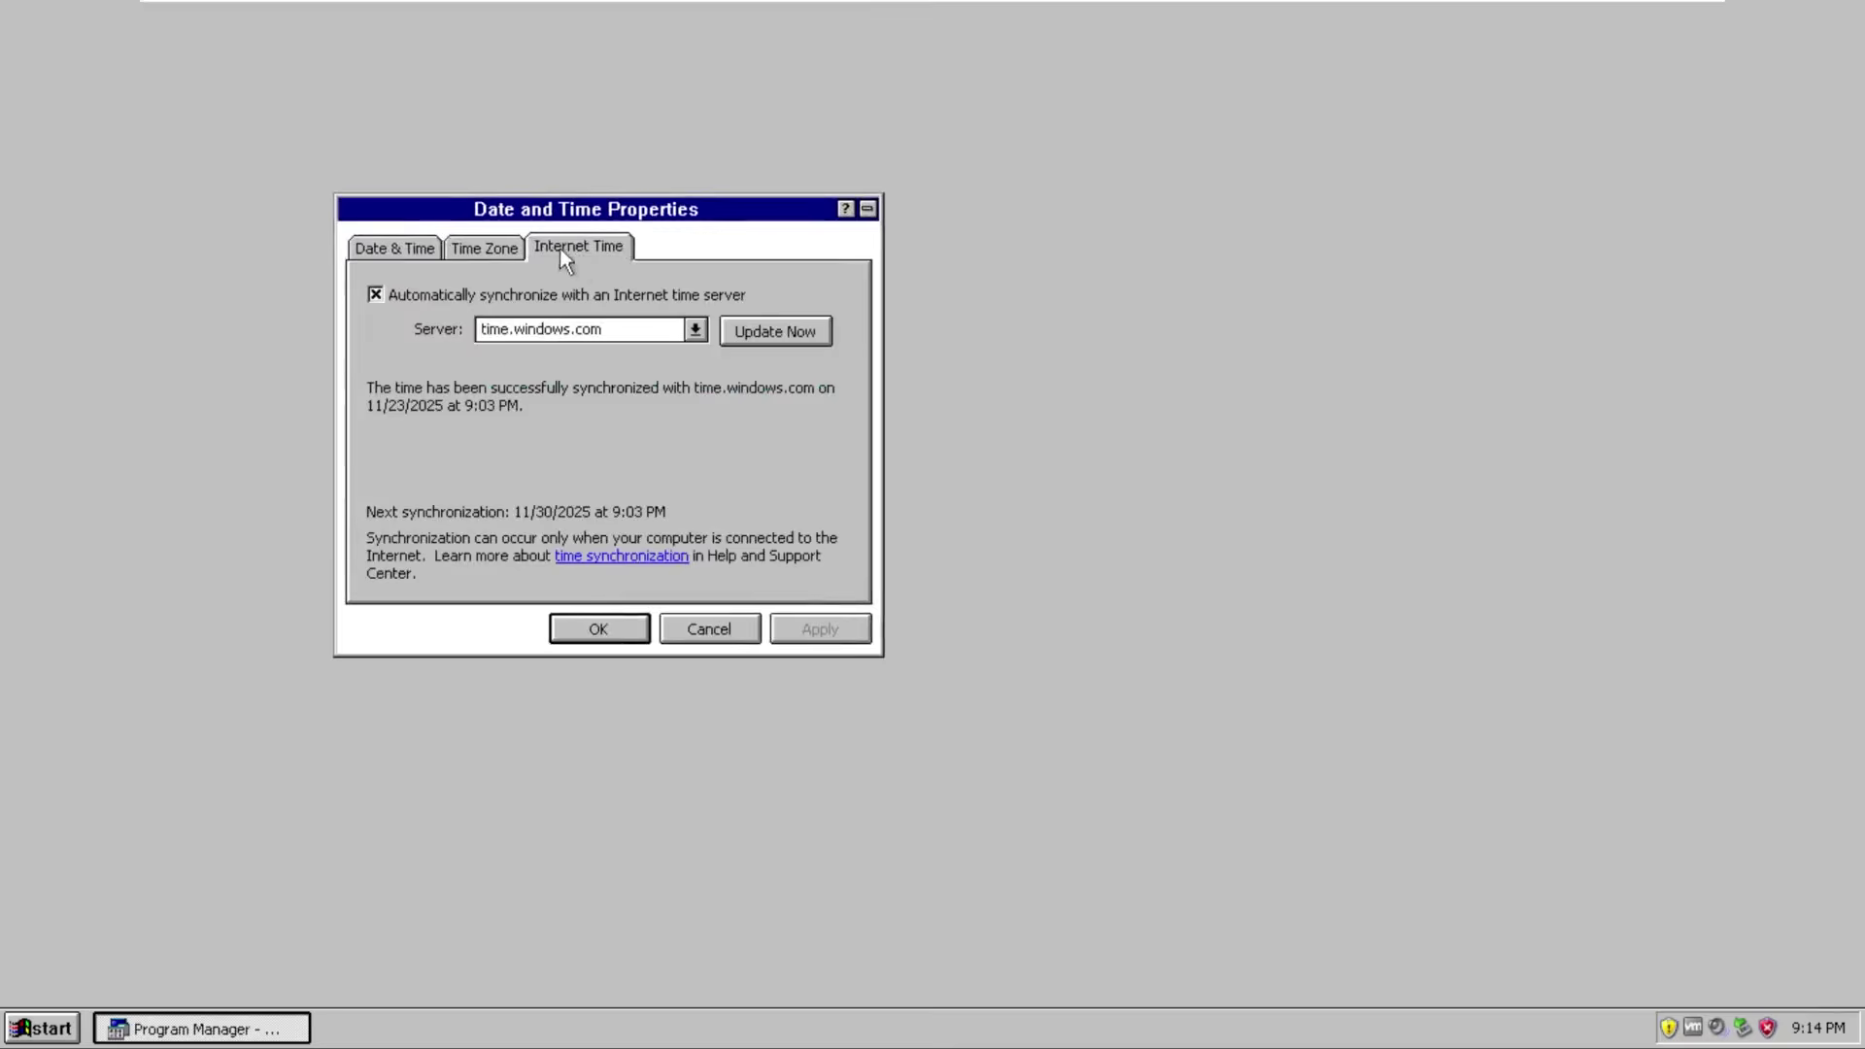
pyautogui.click(758, 638)
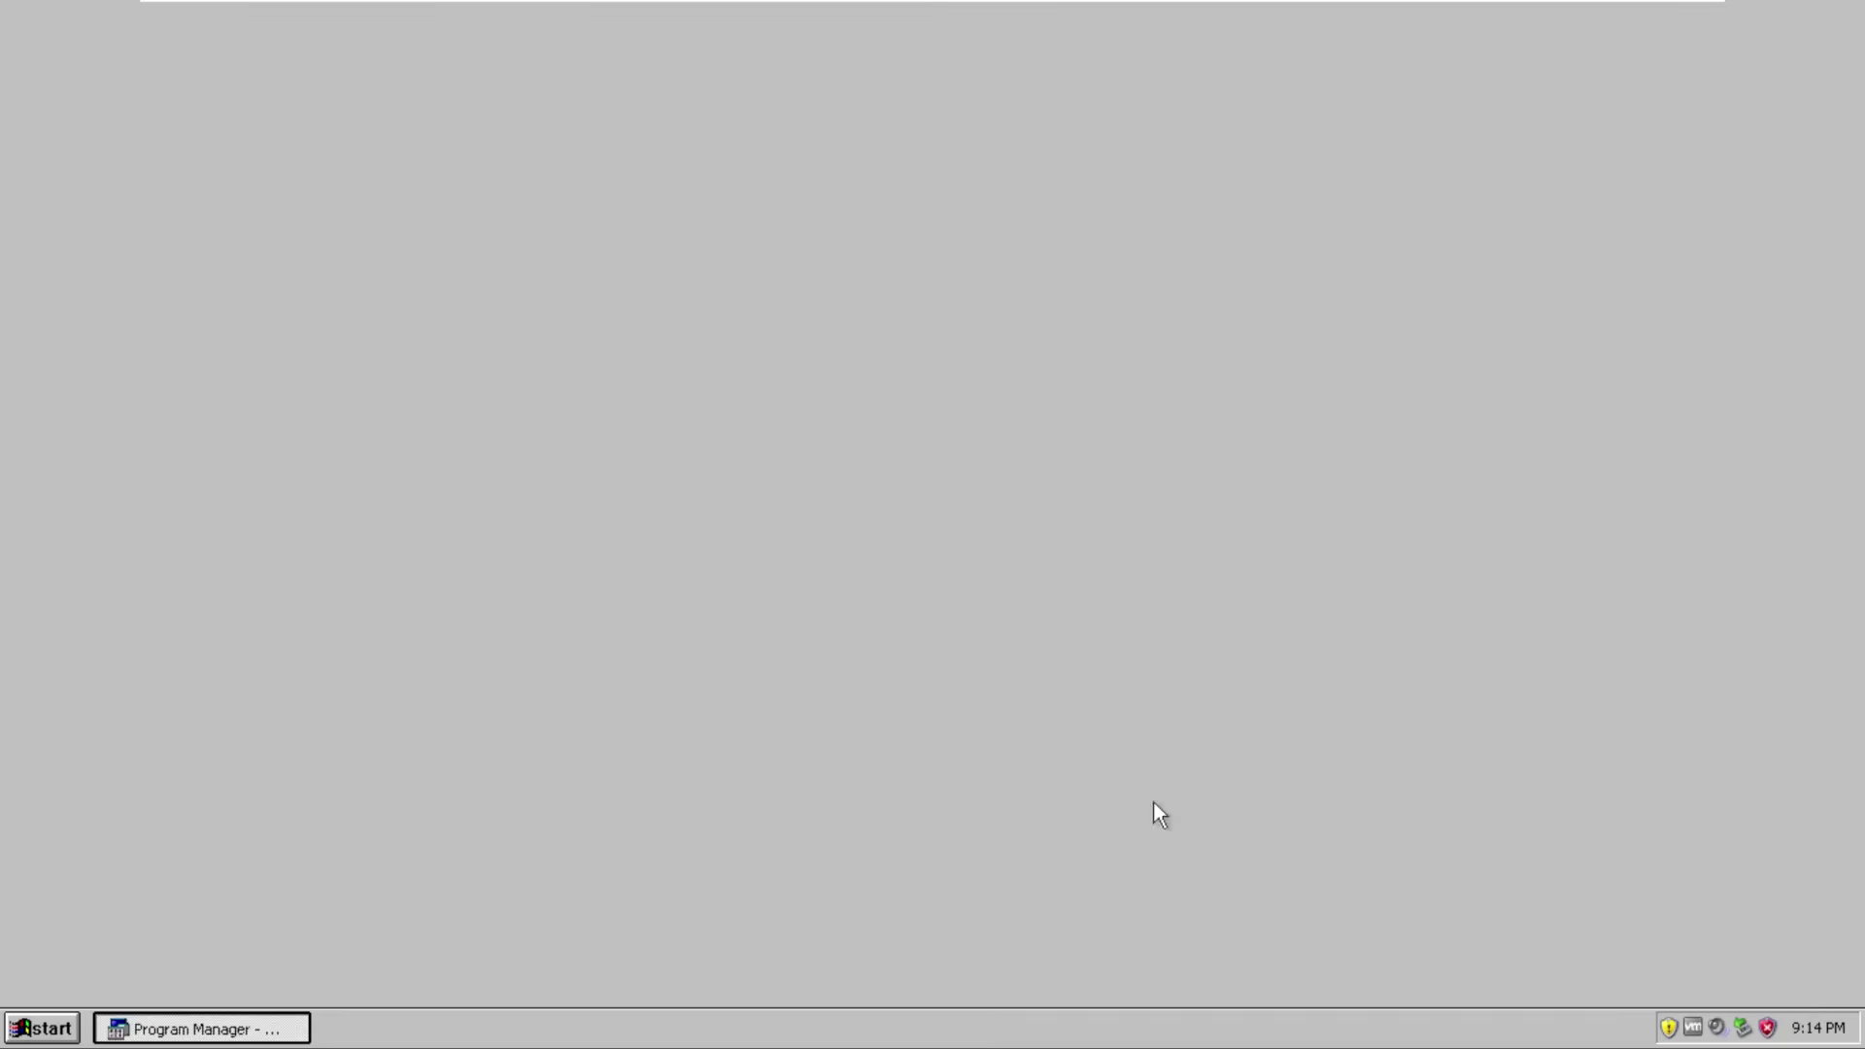
# View Windows Security Center and the system volume control, closing each without changes
pyautogui.doubleClick(1768, 1028)
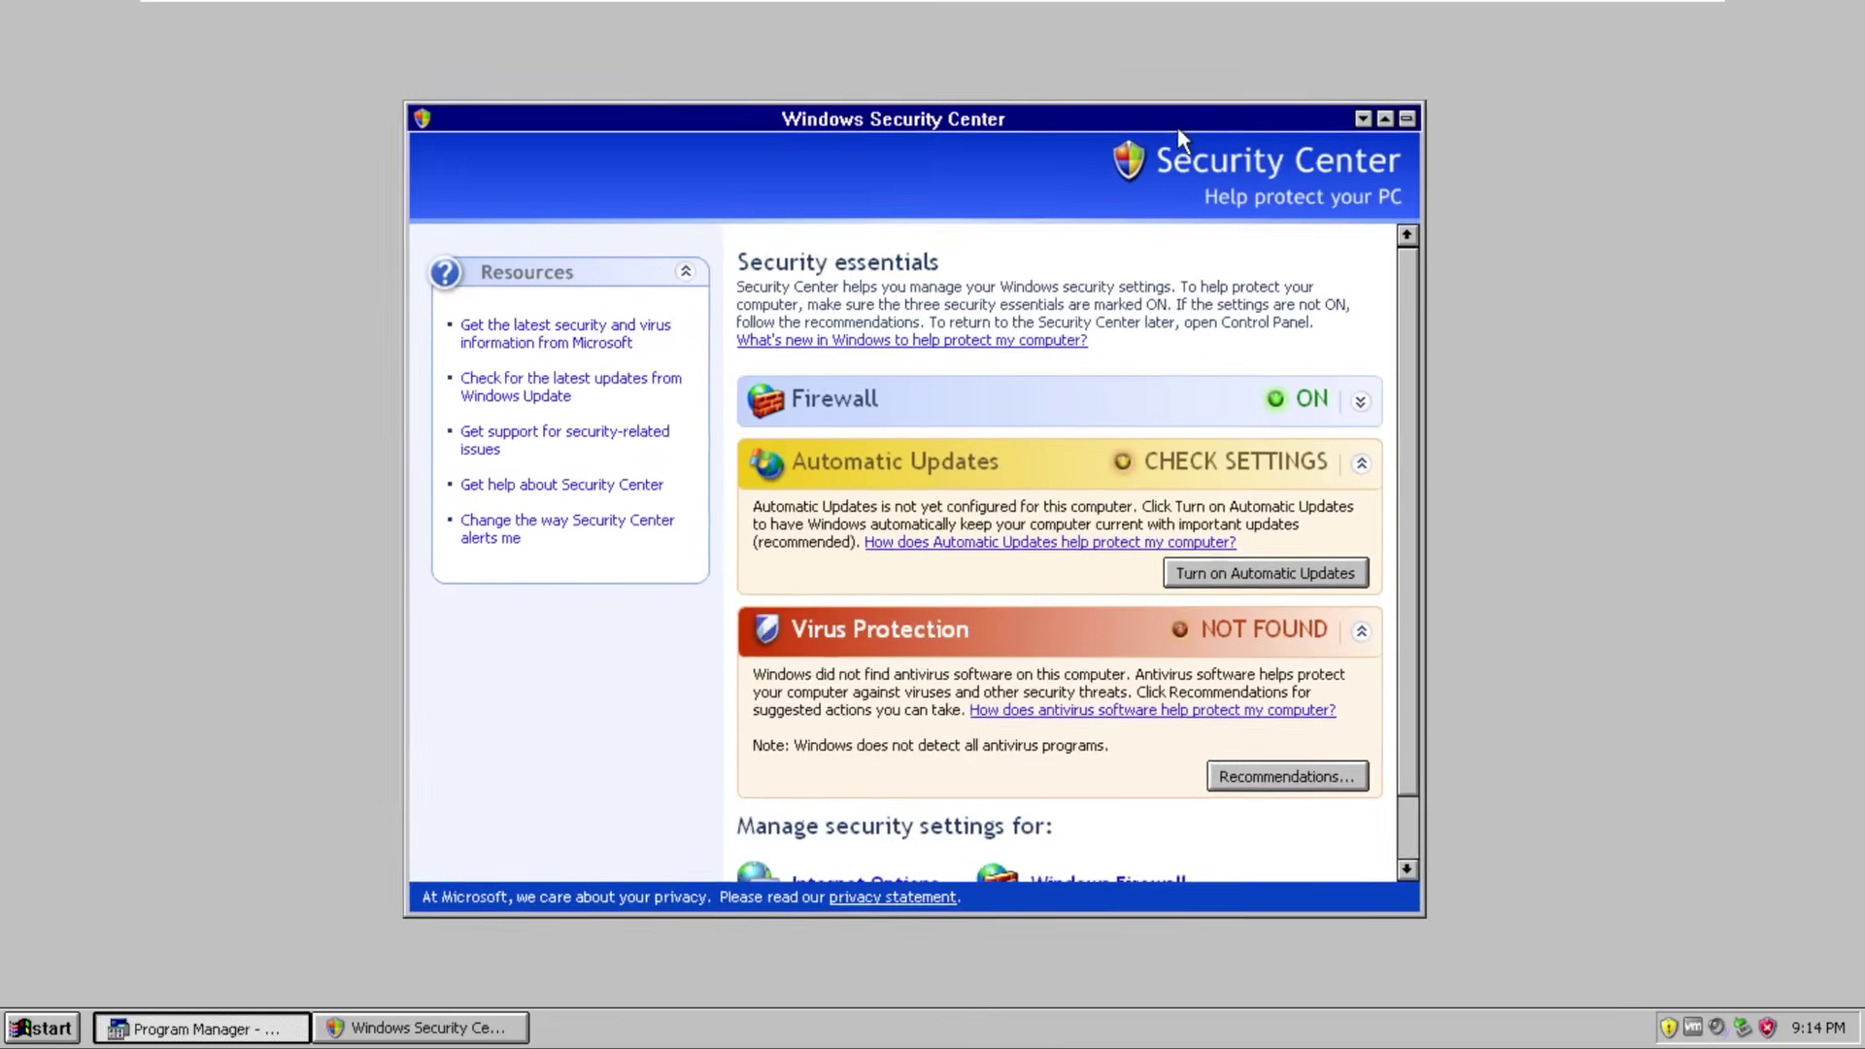
pyautogui.click(1455, 136)
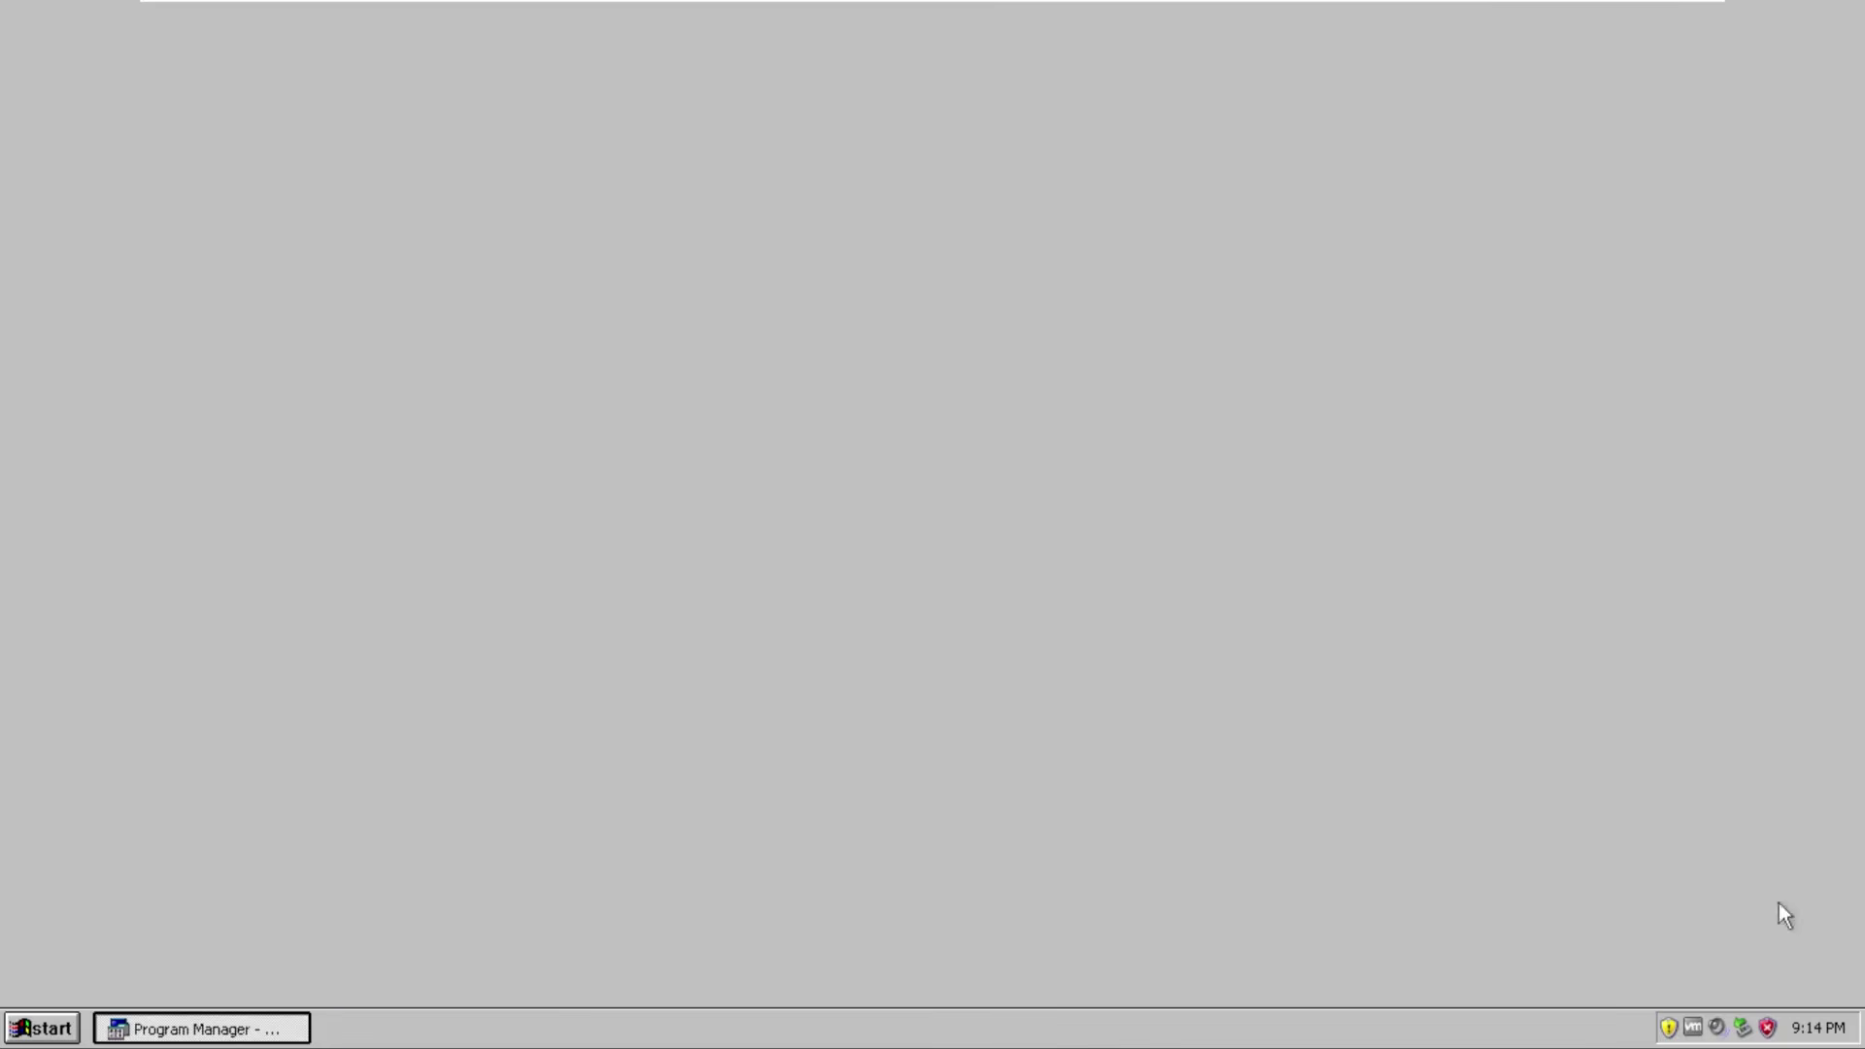
pyautogui.click(1716, 1027)
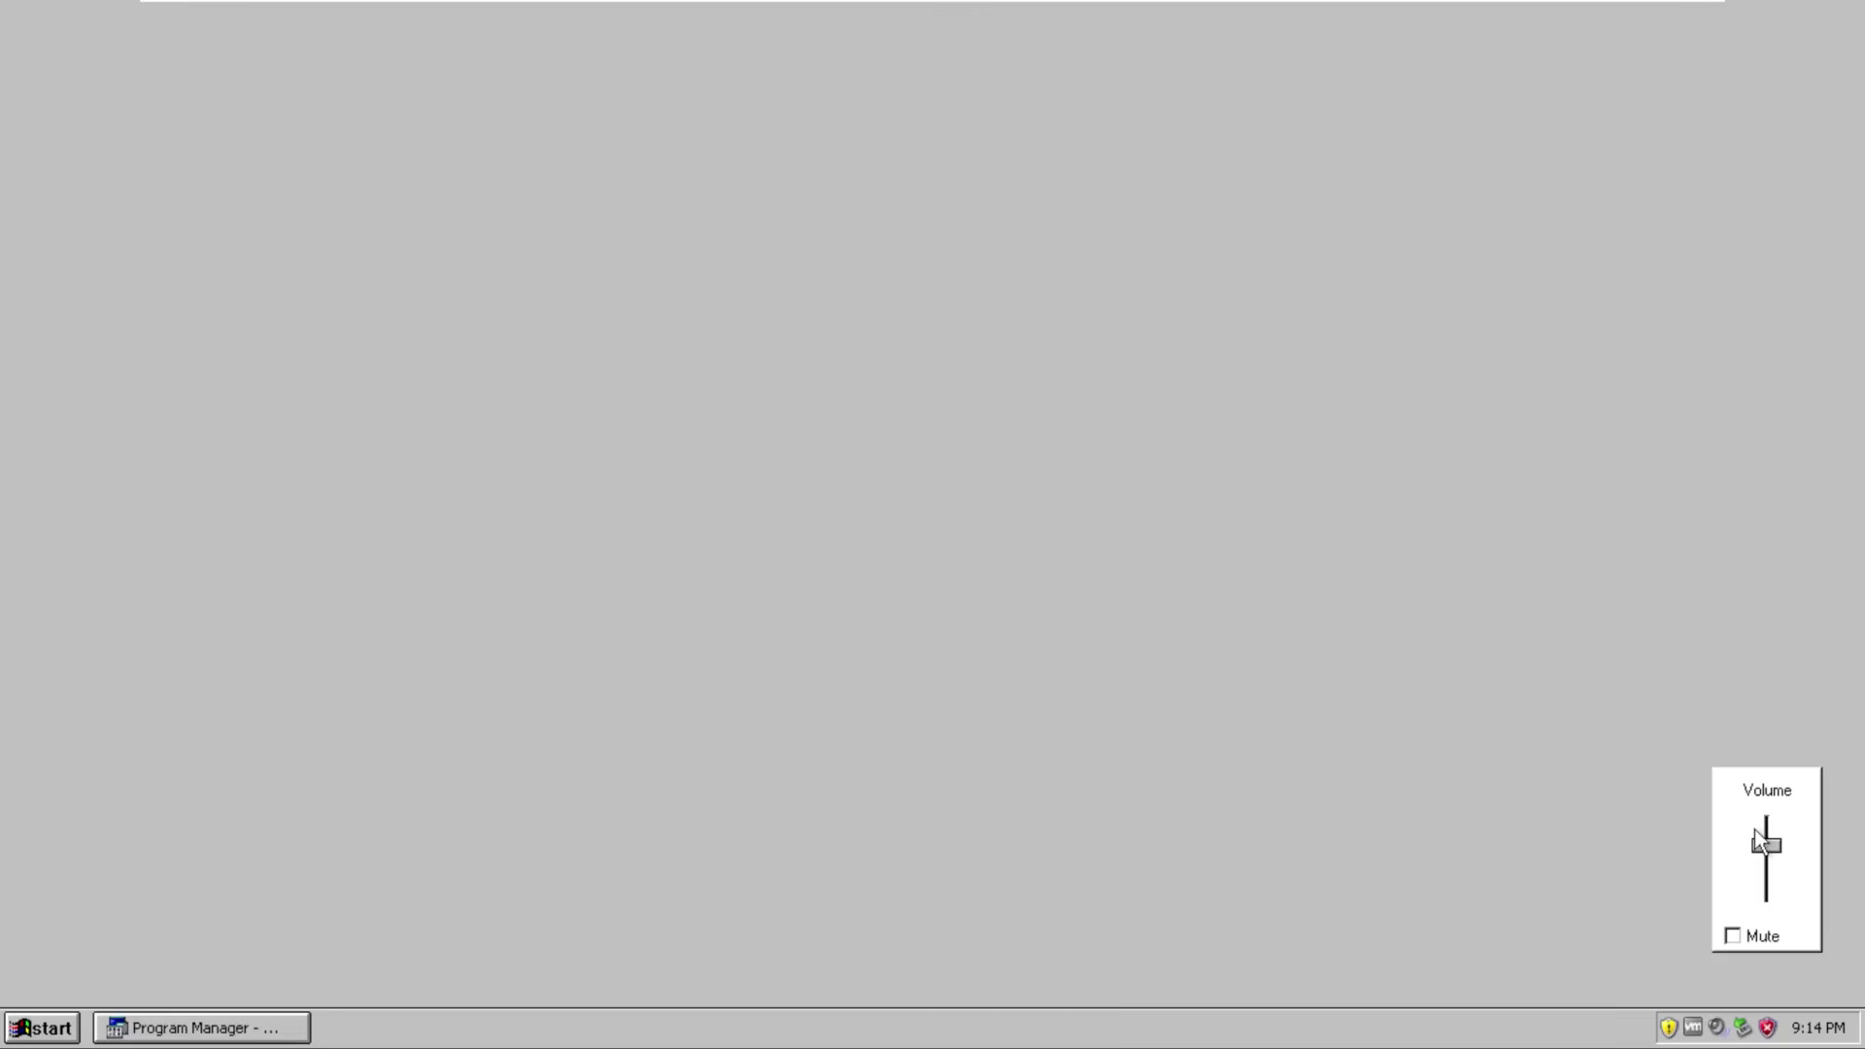
pyautogui.click(1708, 730)
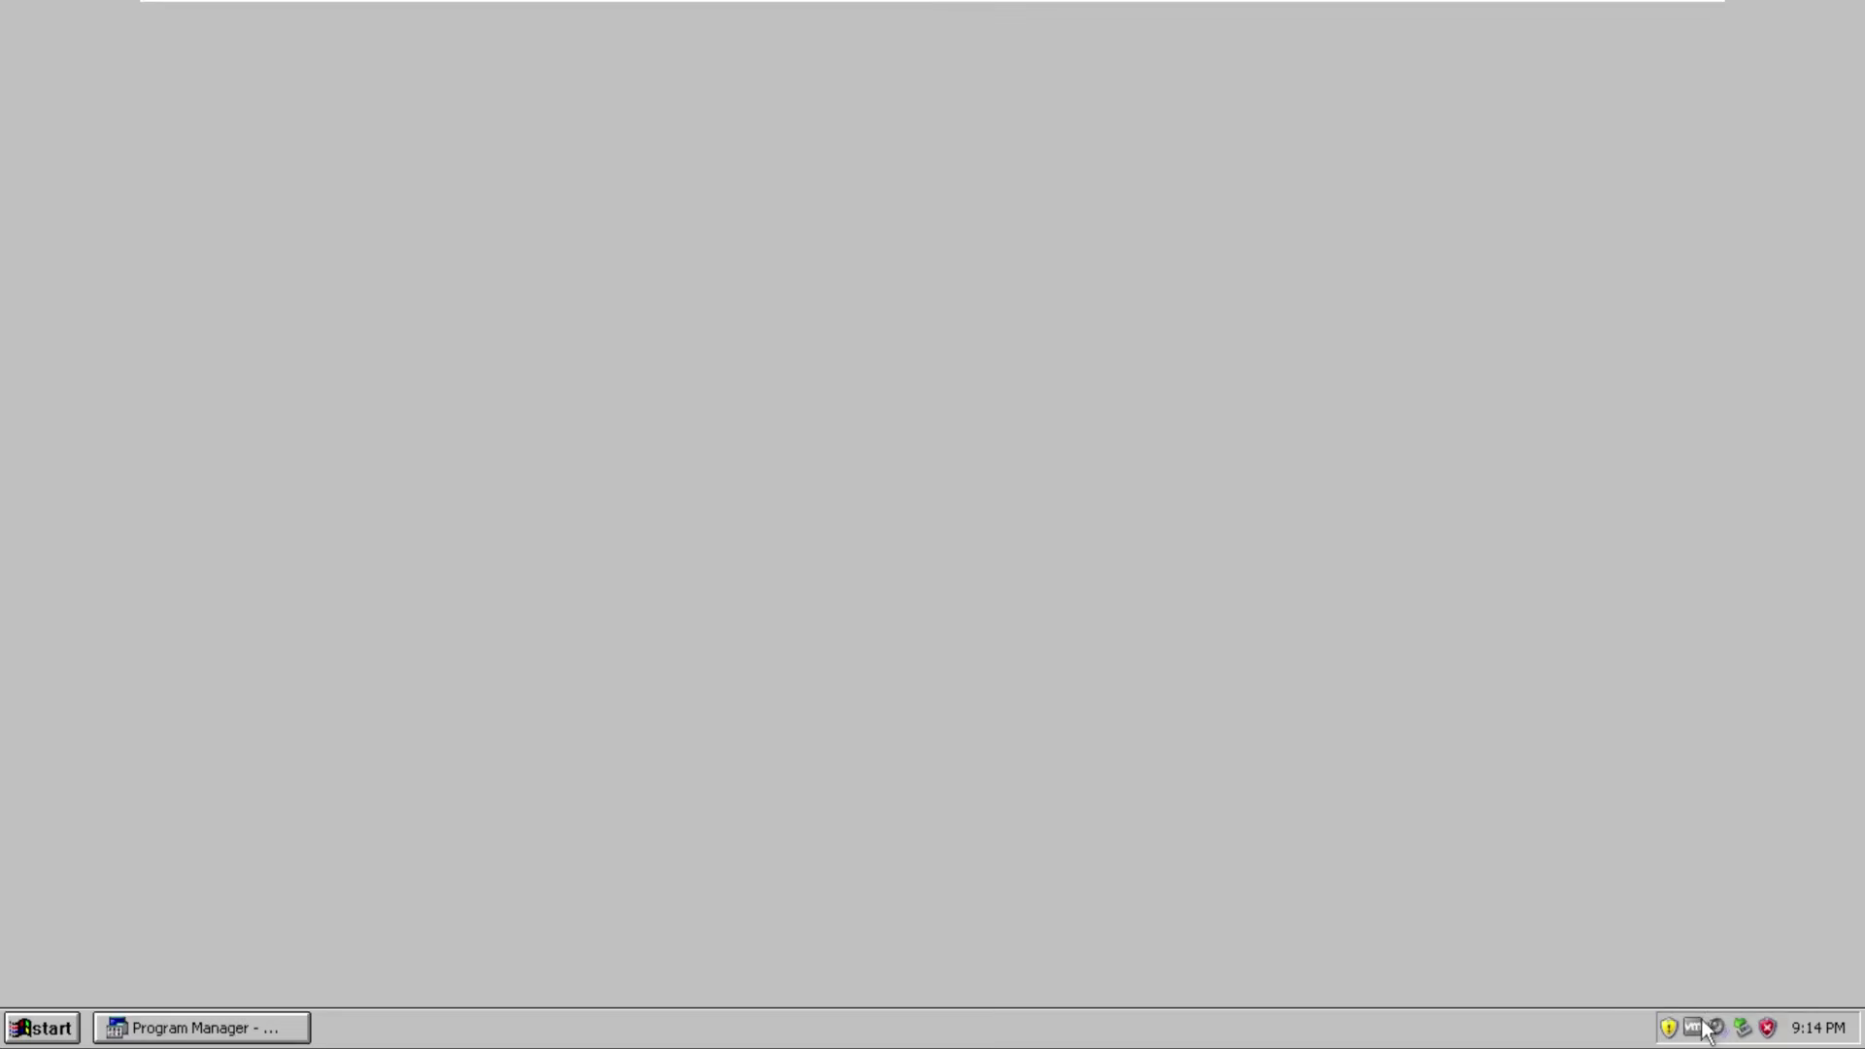
# Open the Automatic Updates setup and postpone its configuration
pyautogui.click(1668, 1027)
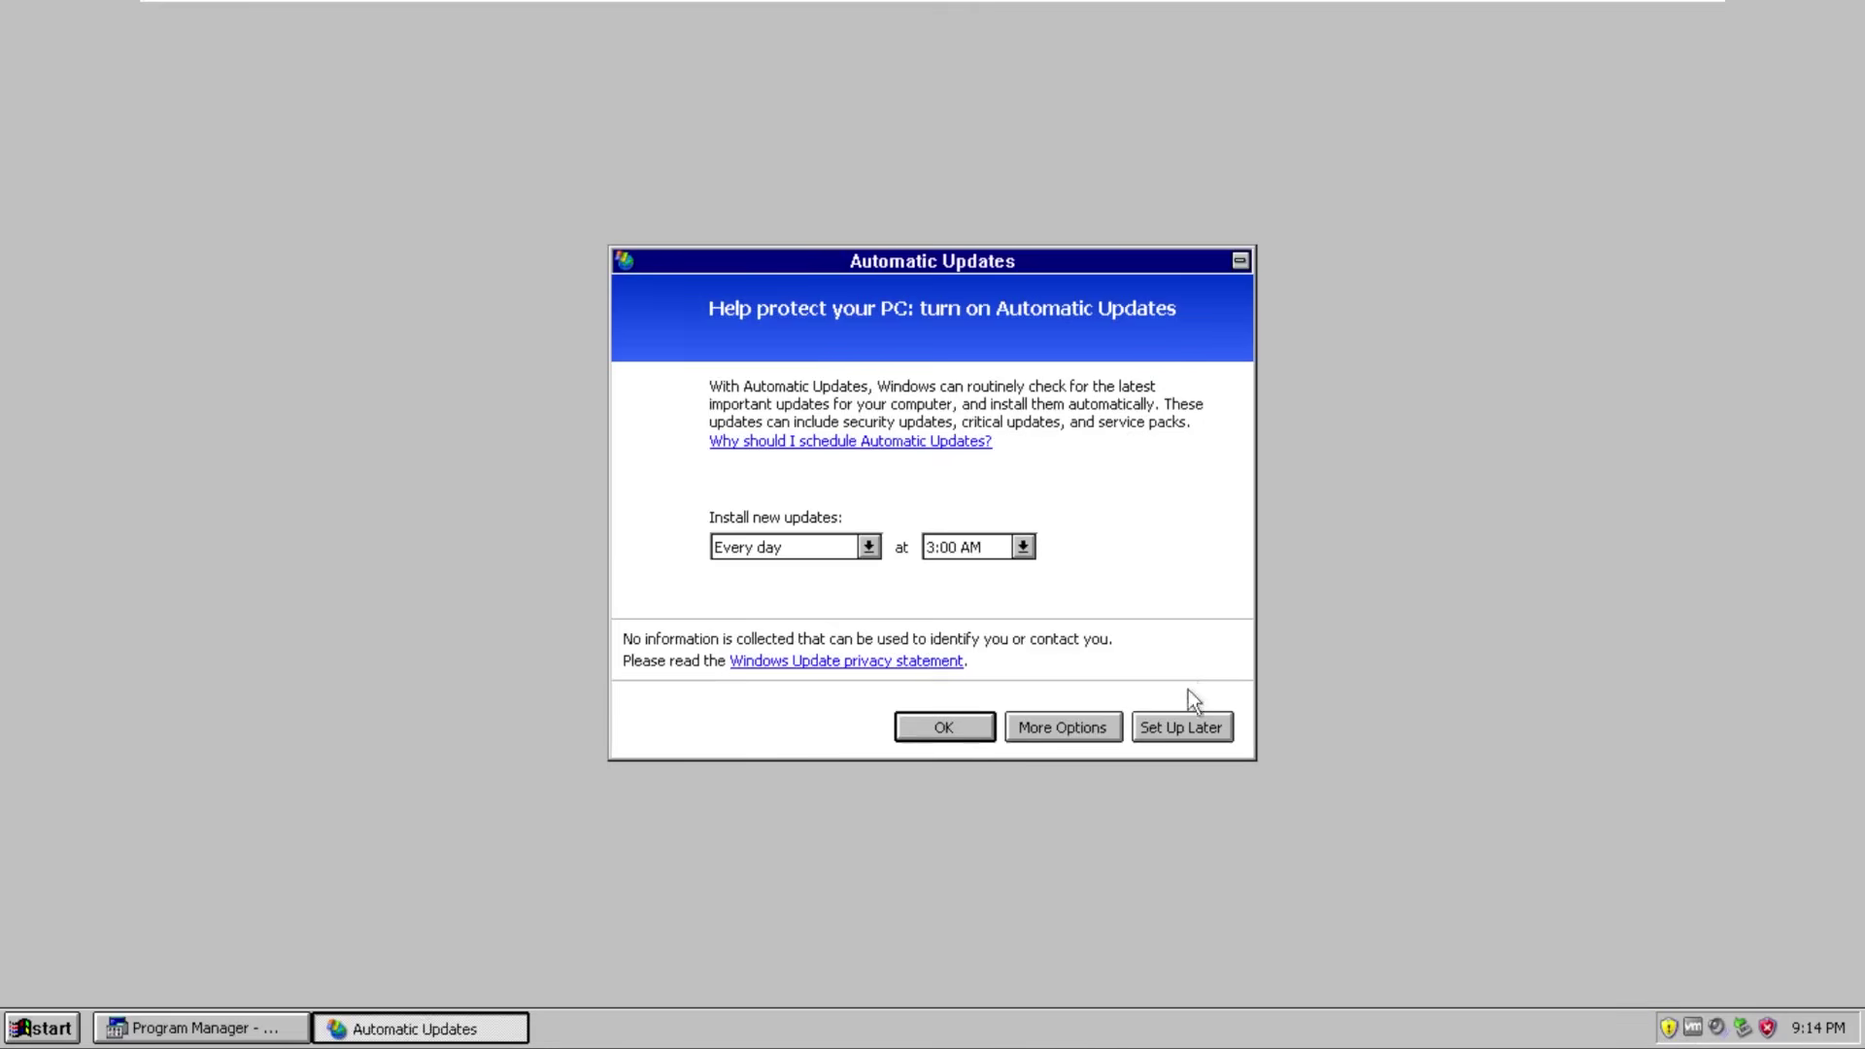
pyautogui.click(1134, 730)
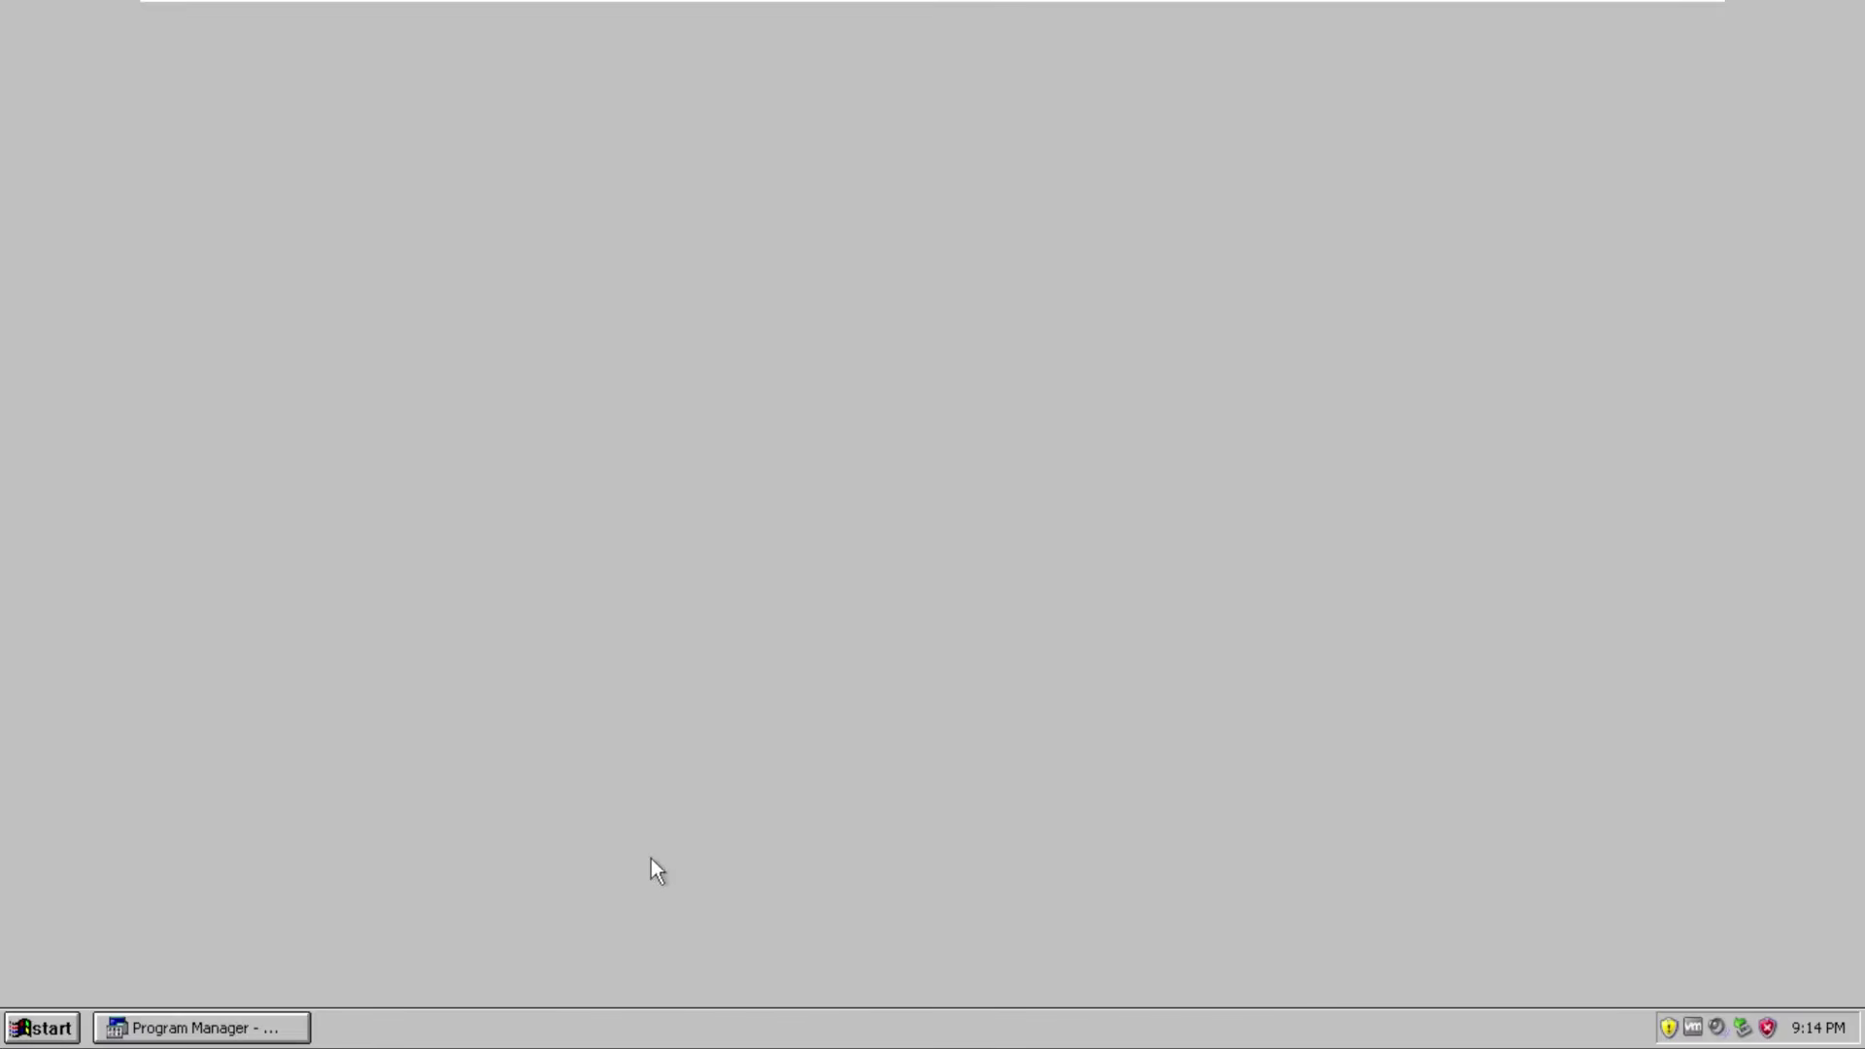
# Open Notepad from the Accessories programs, try moving and maximizing its window, and close it
pyautogui.click(37, 1036)
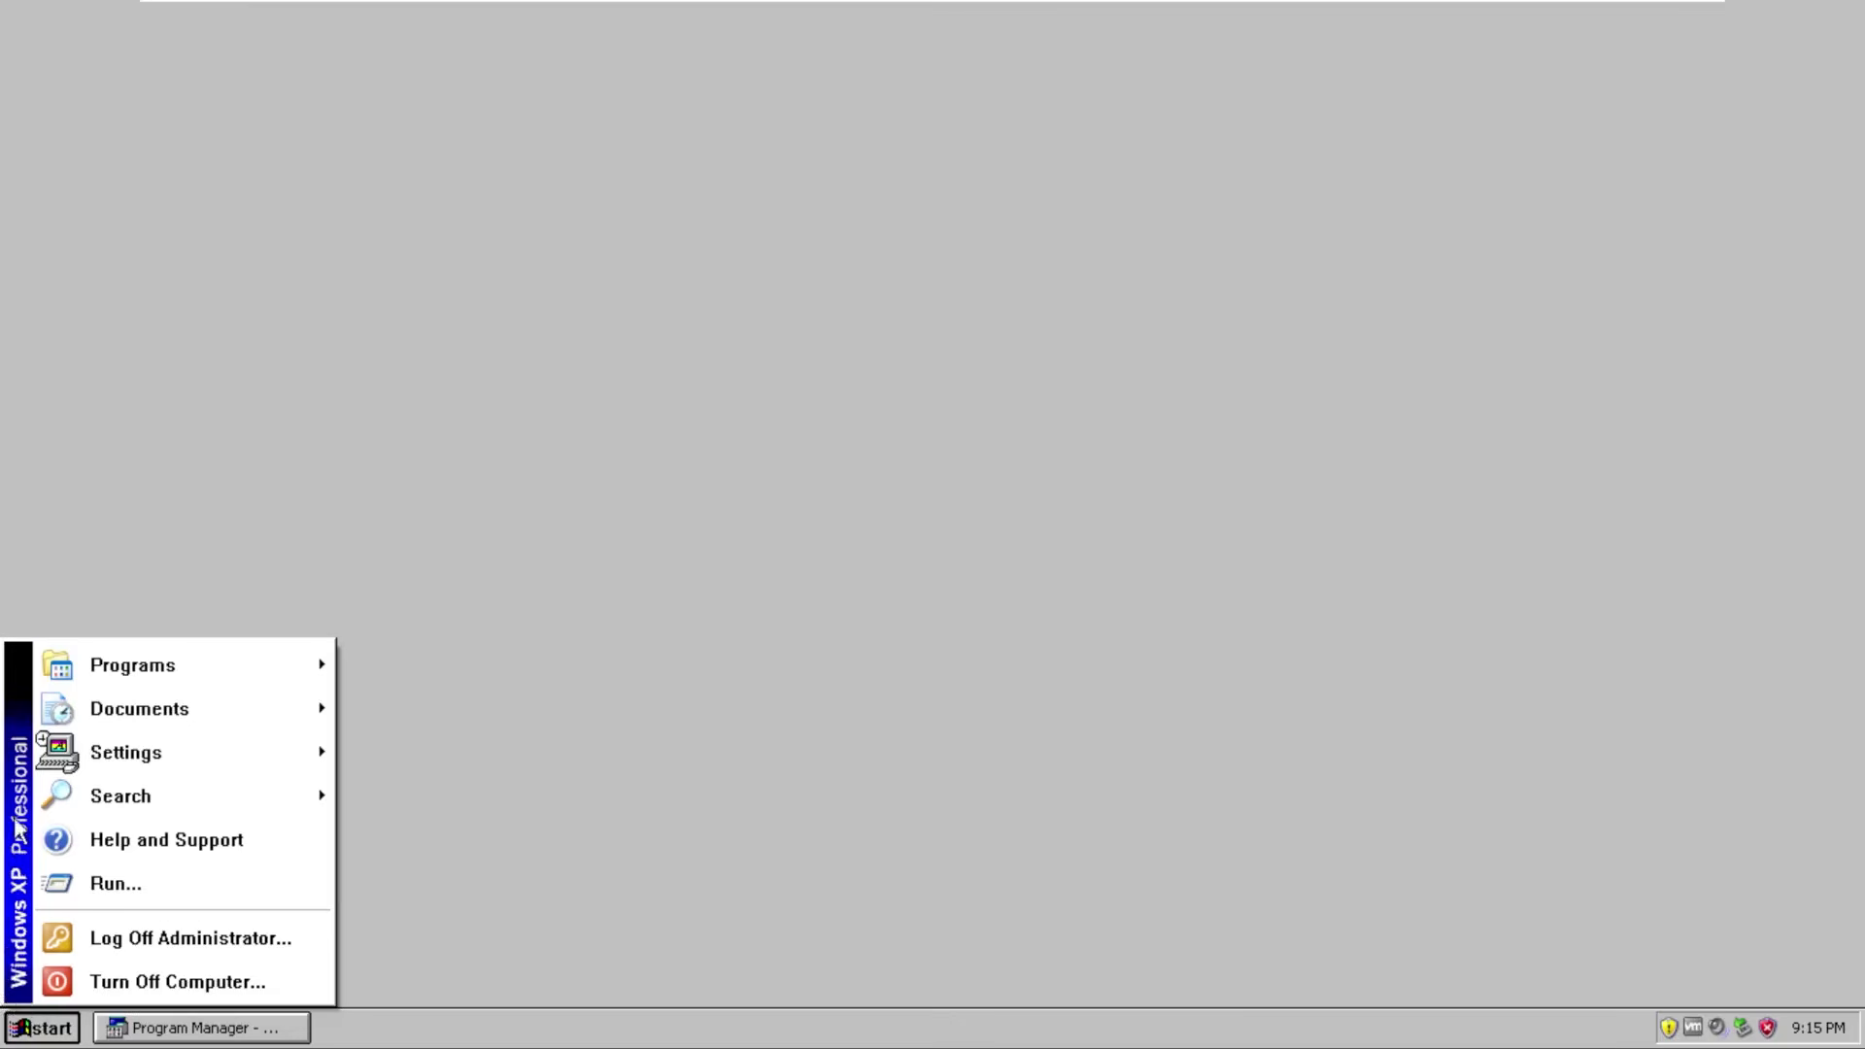
pyautogui.moveTo(48, 668)
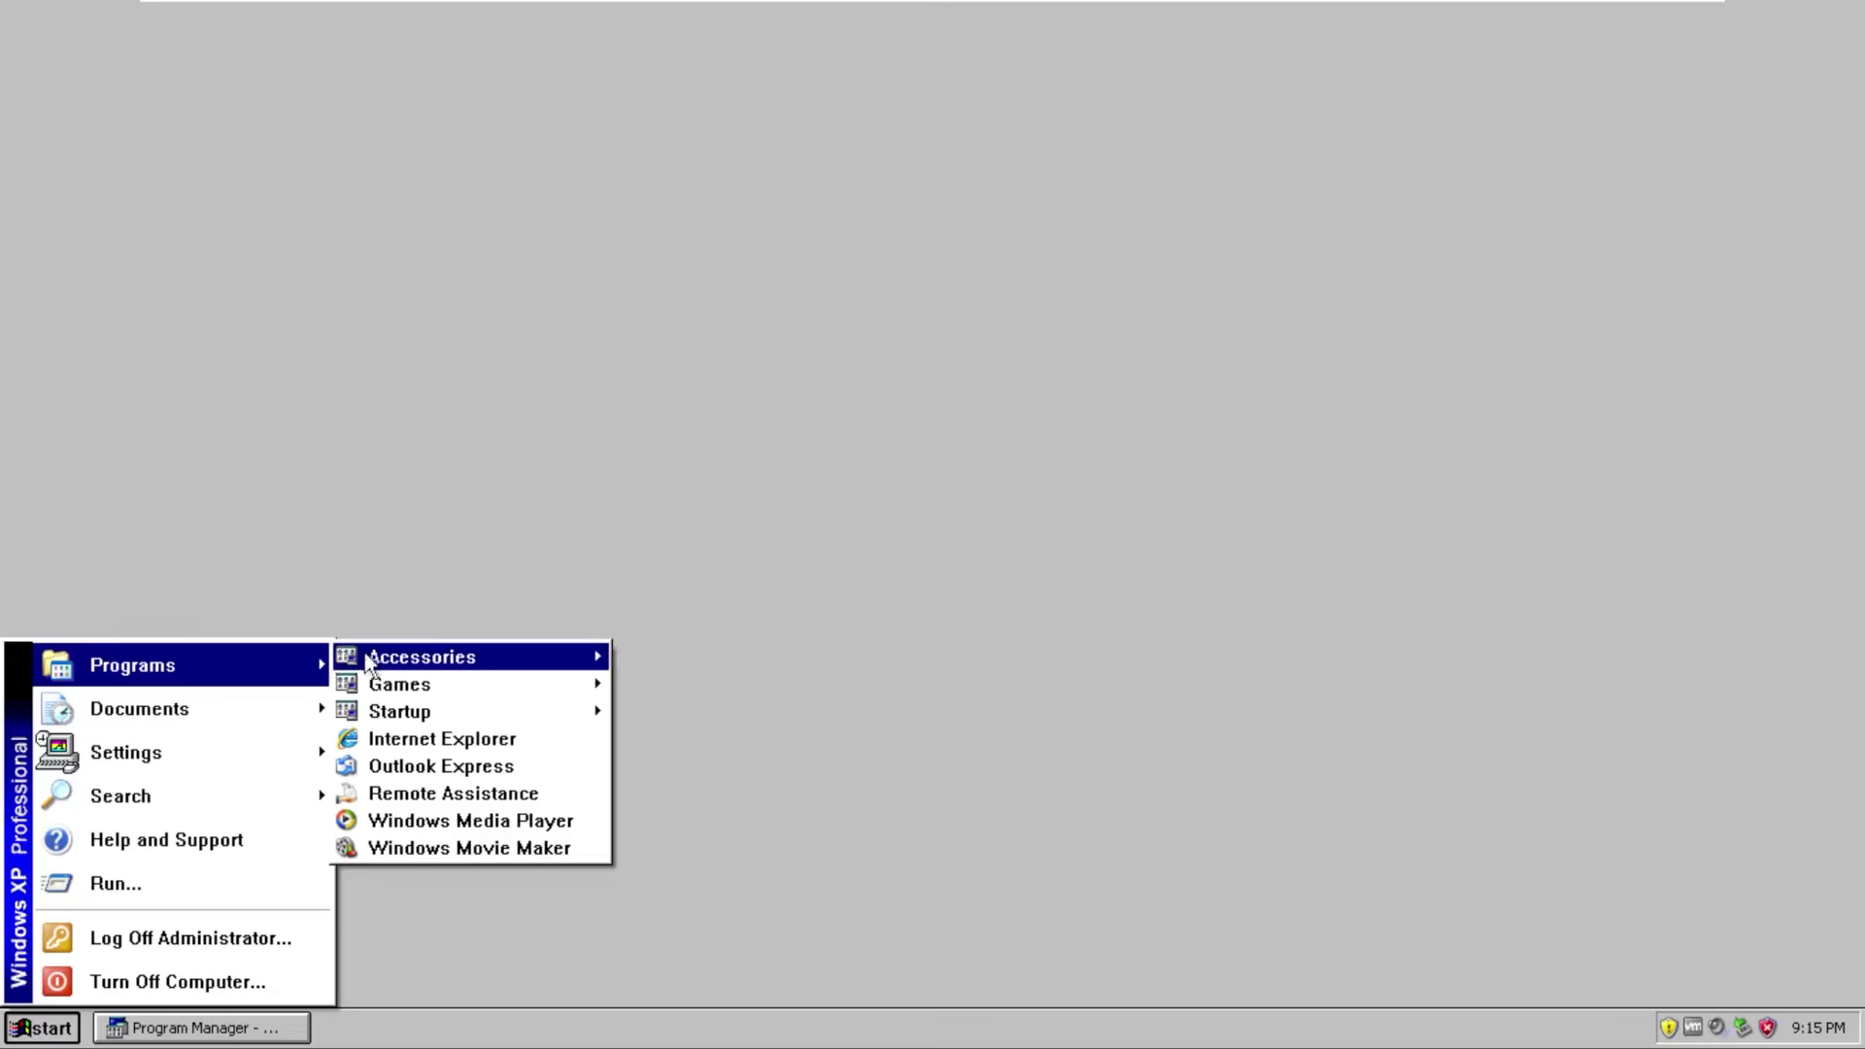
pyautogui.moveTo(372, 661)
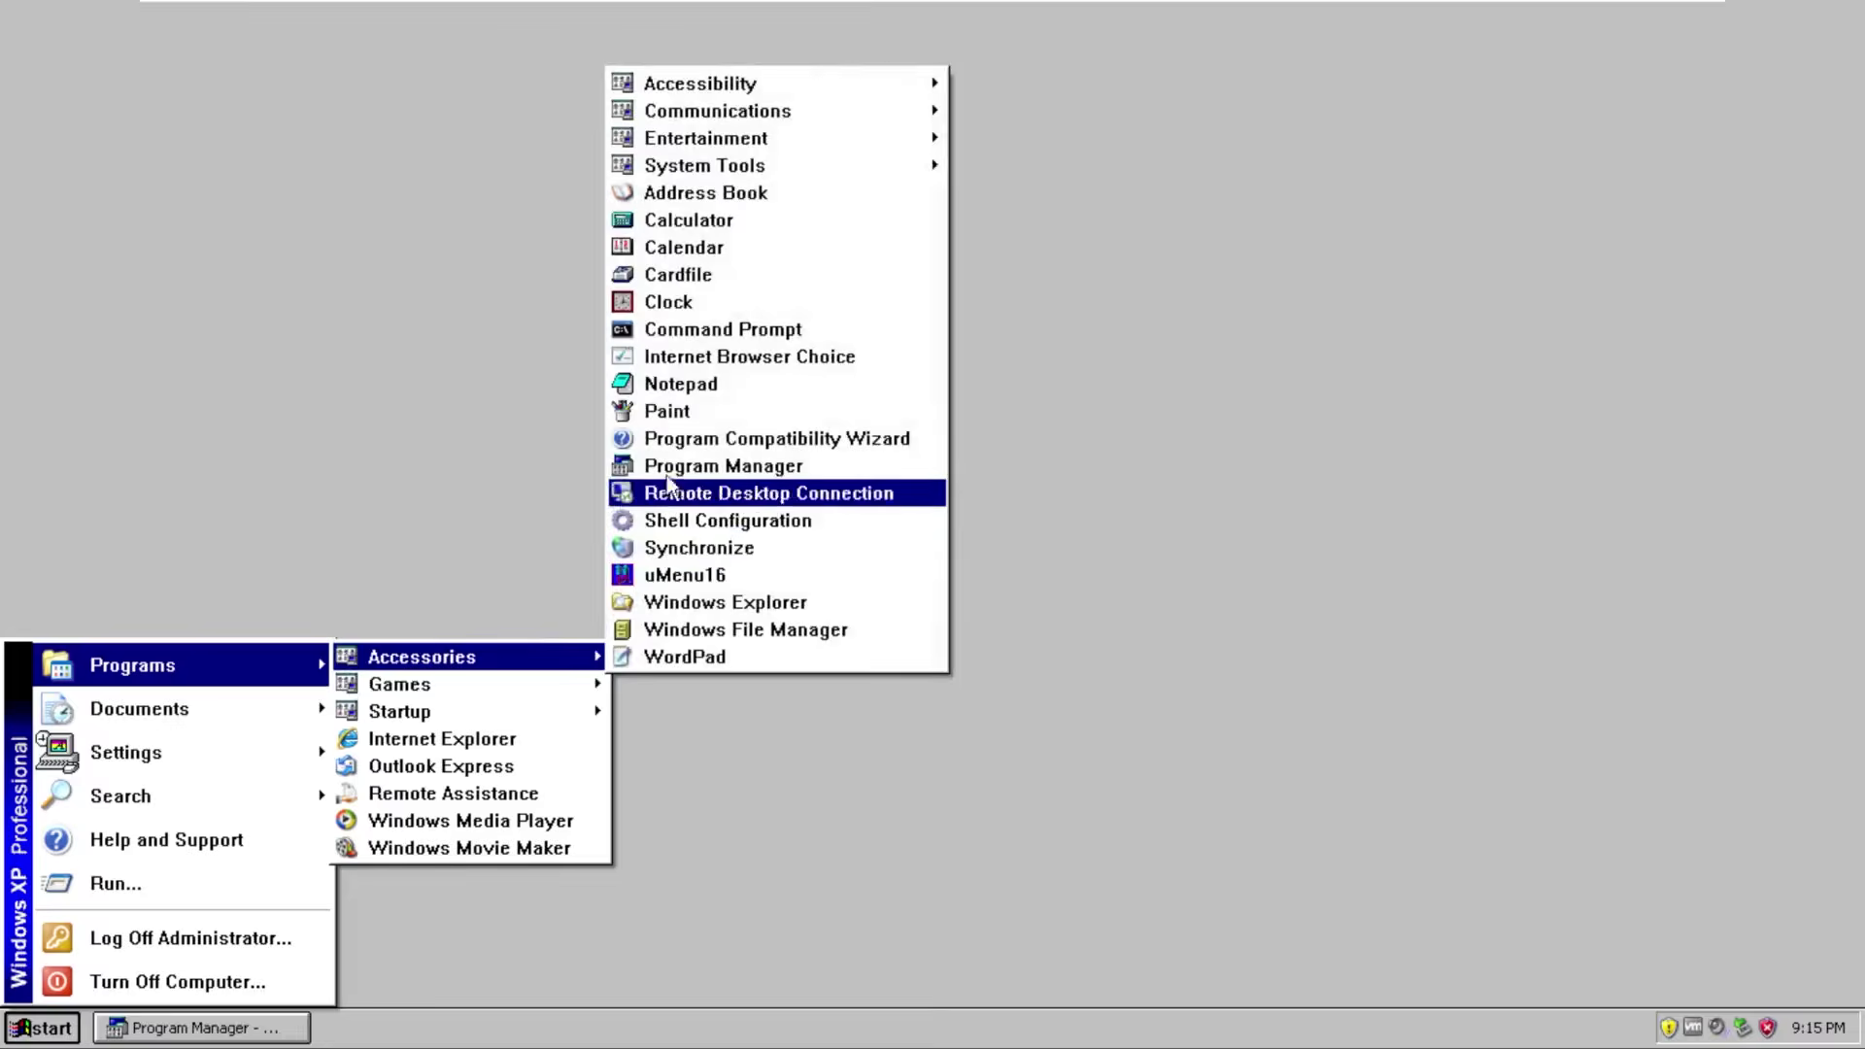
pyautogui.click(680, 384)
pyautogui.moveTo(327, 54); pyautogui.dragTo(412, 155)
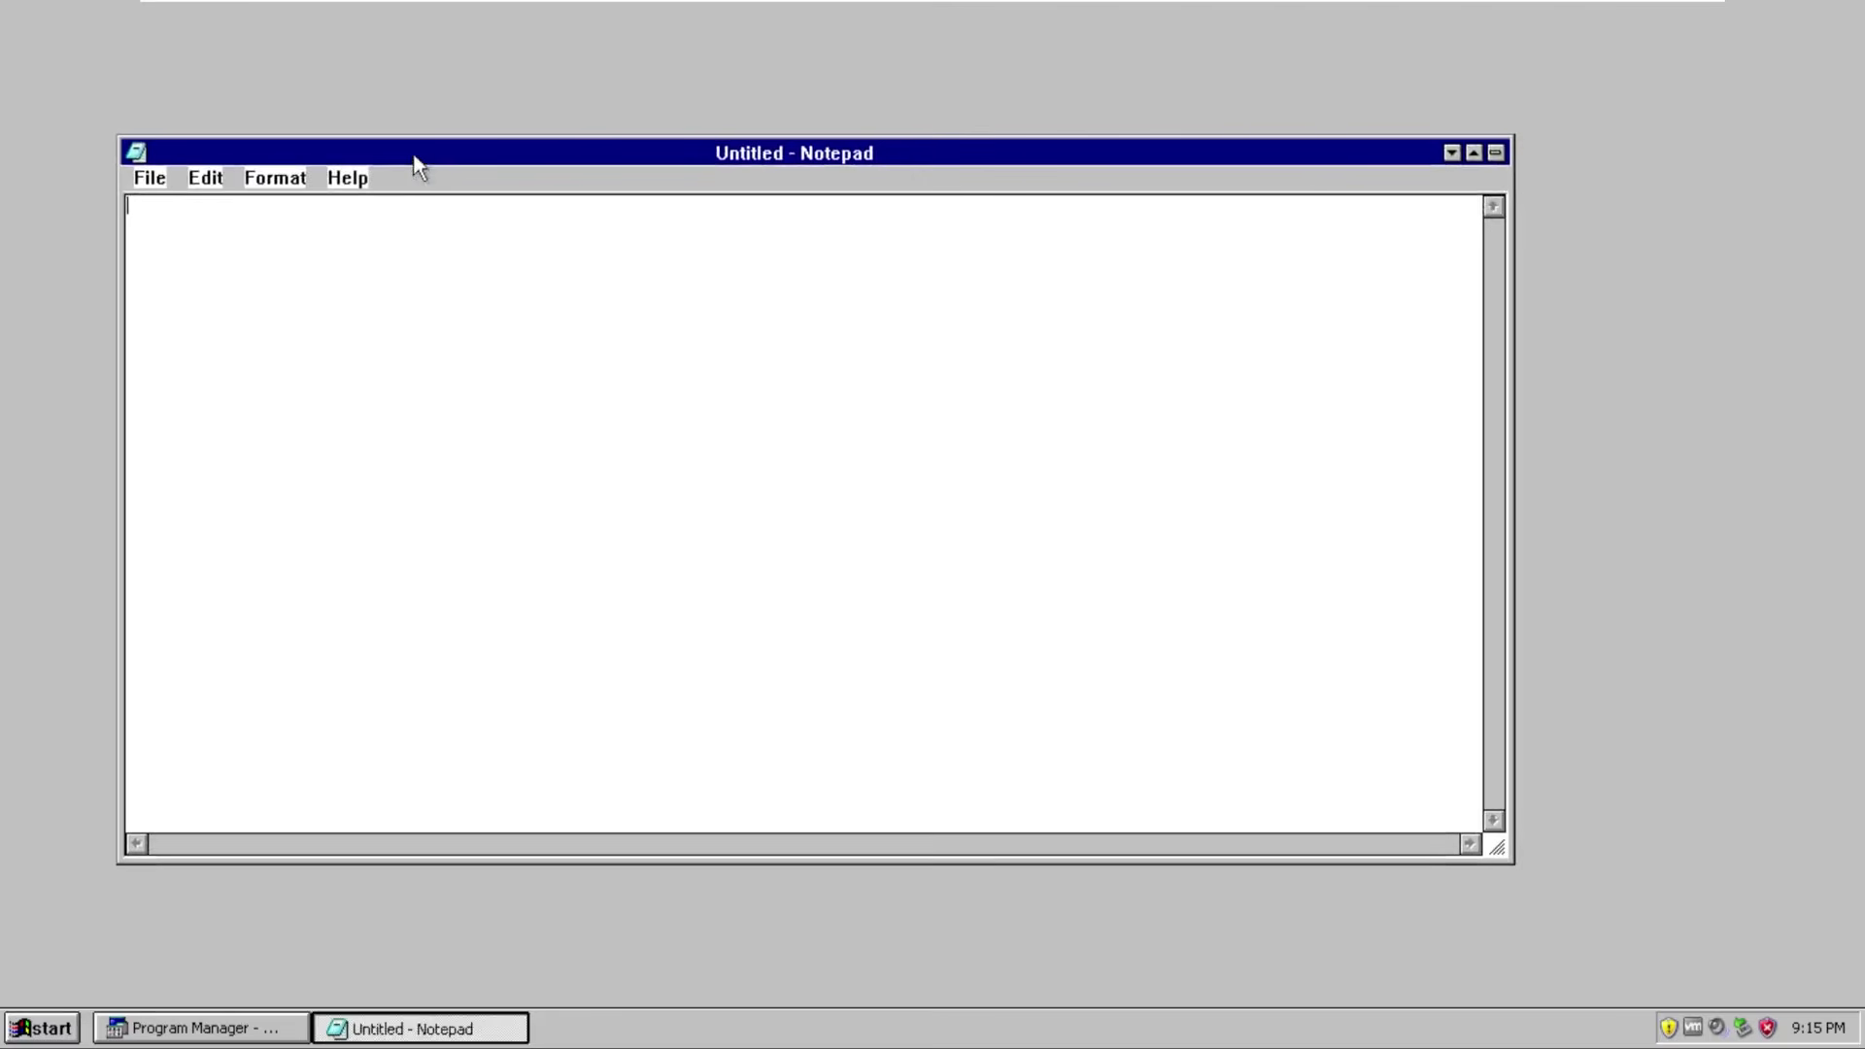
pyautogui.click(1472, 151)
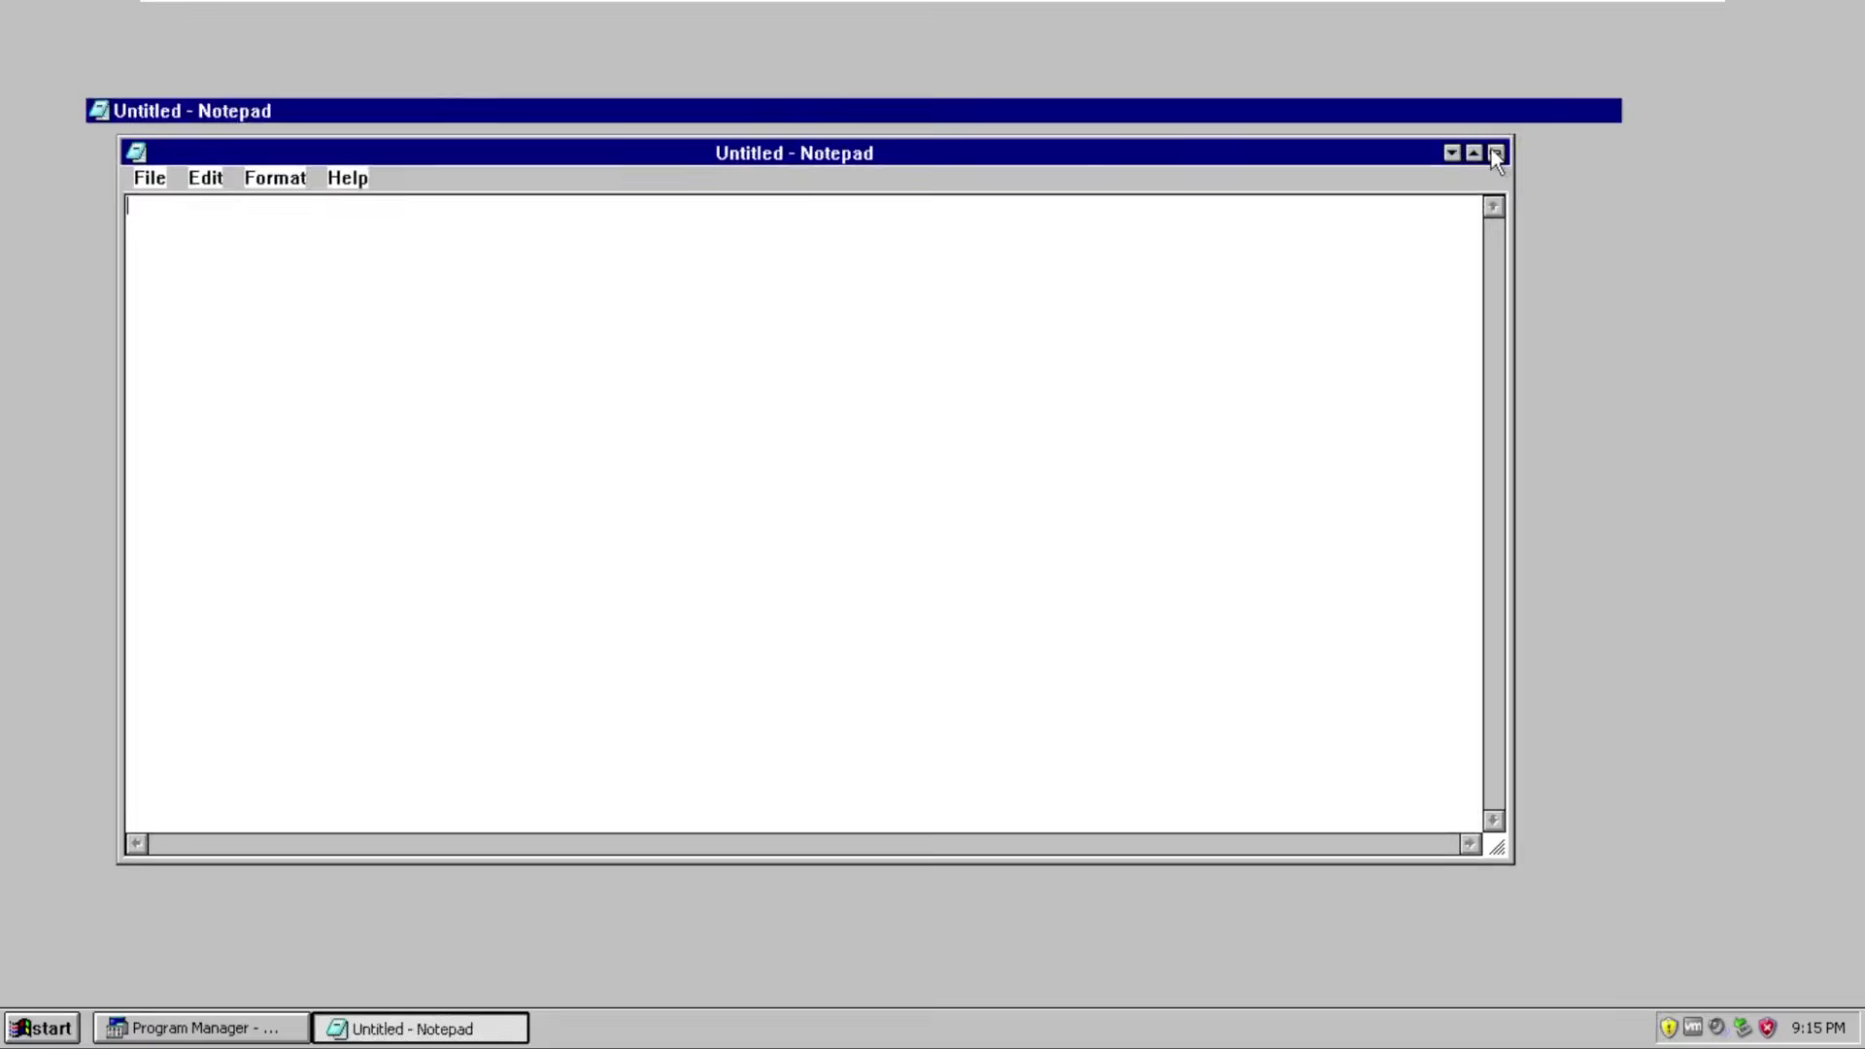
pyautogui.click(1852, 12)
# Open the Clock accessory to view its display and close it
pyautogui.click(41, 1028)
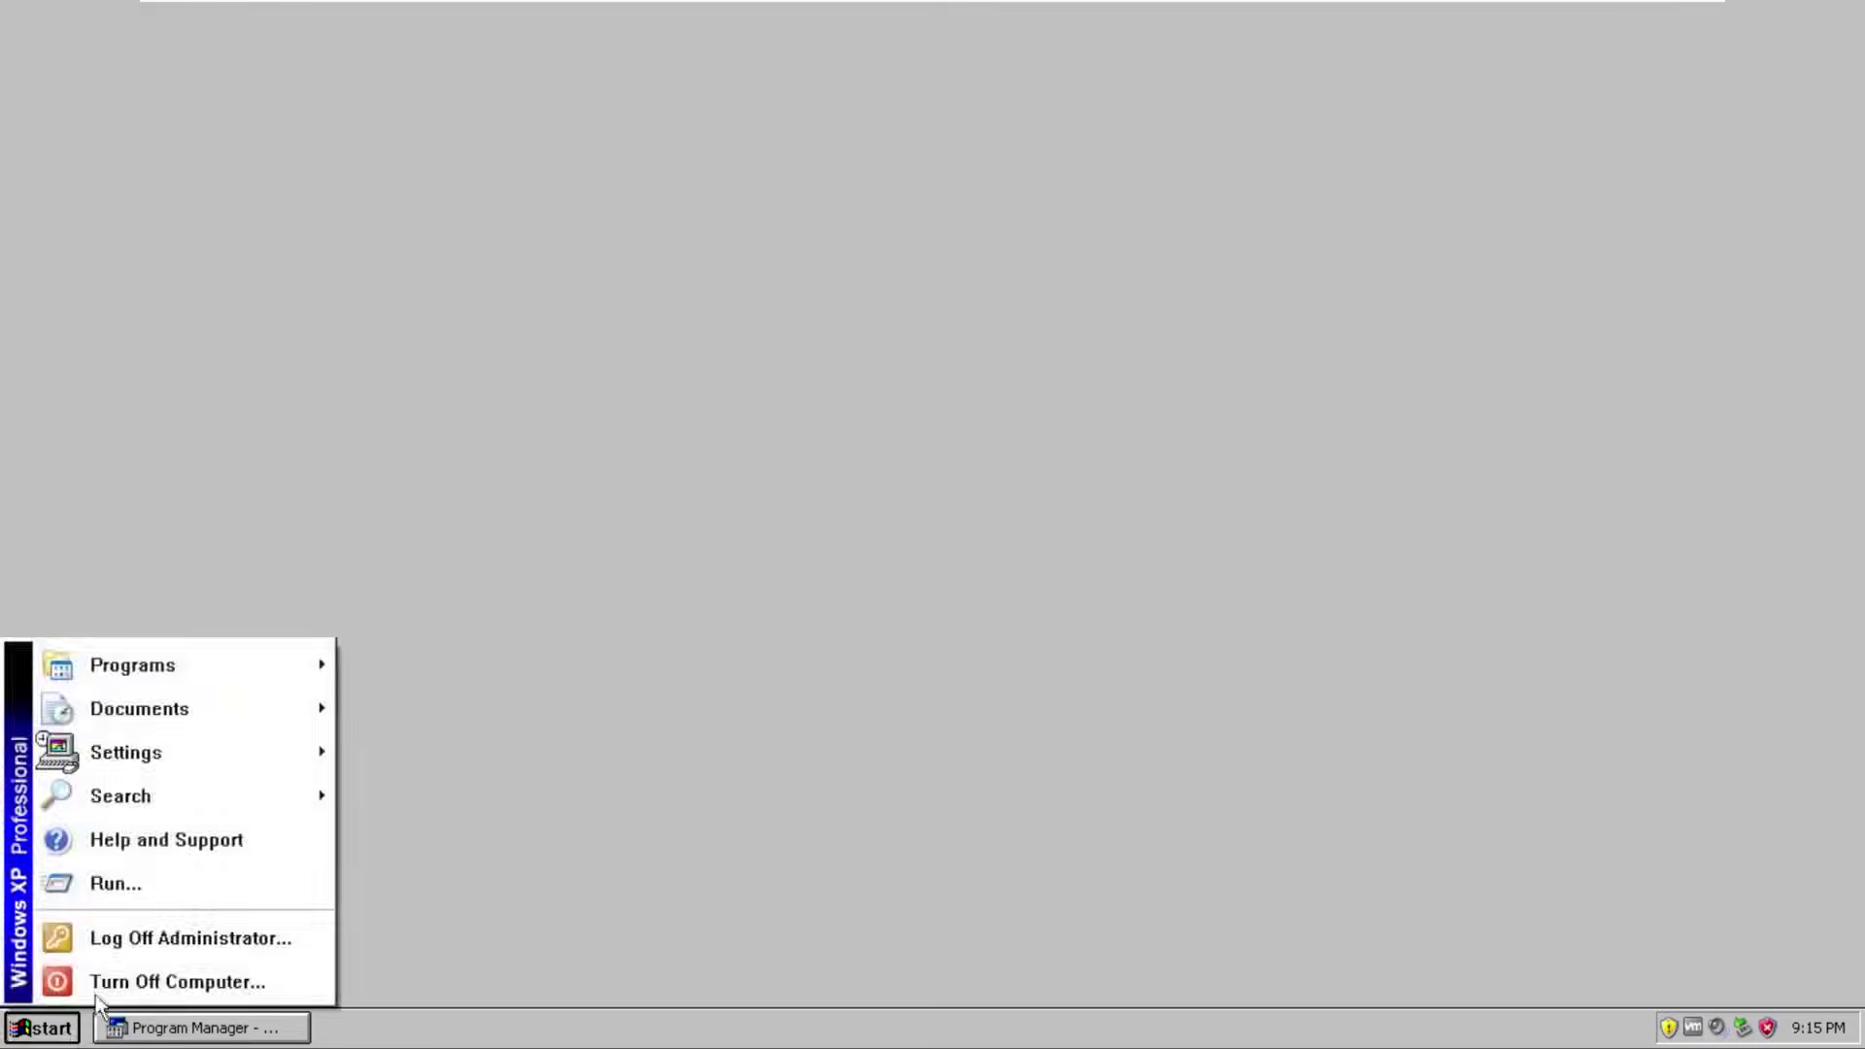
pyautogui.moveTo(230, 670)
pyautogui.moveTo(434, 664)
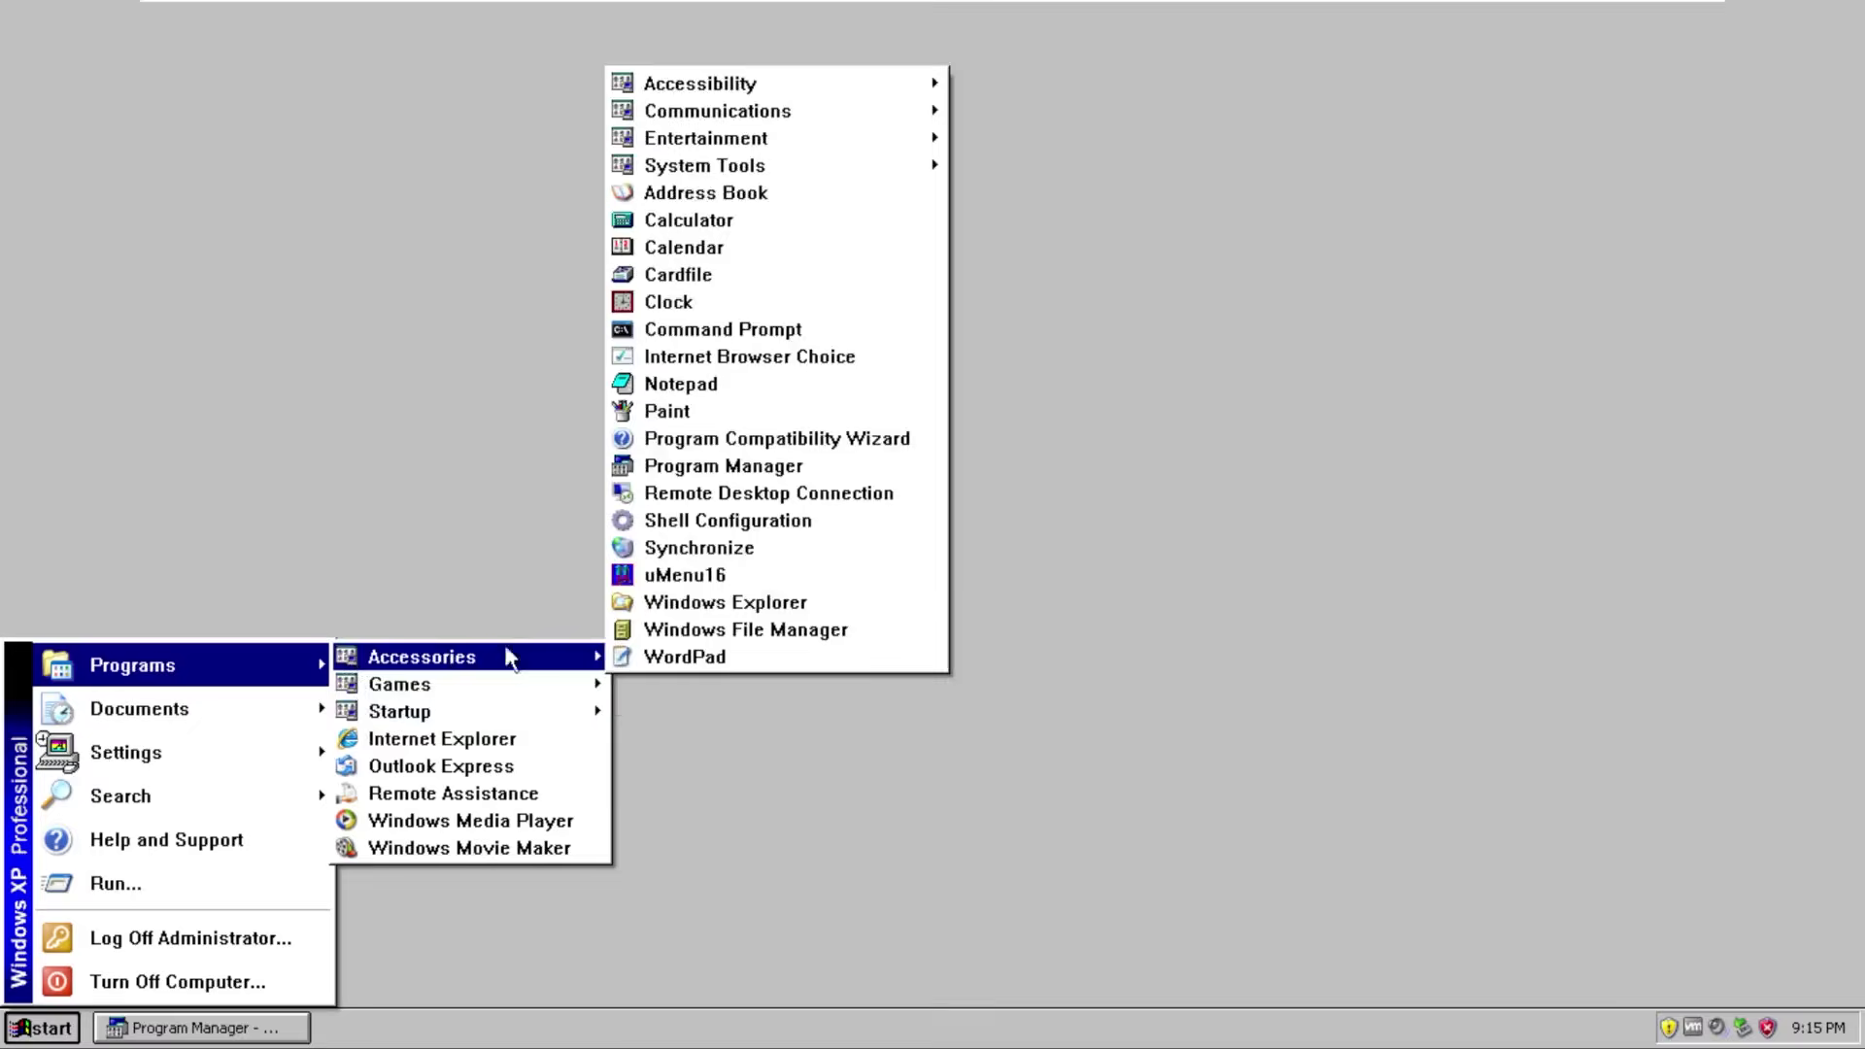
pyautogui.click(650, 302)
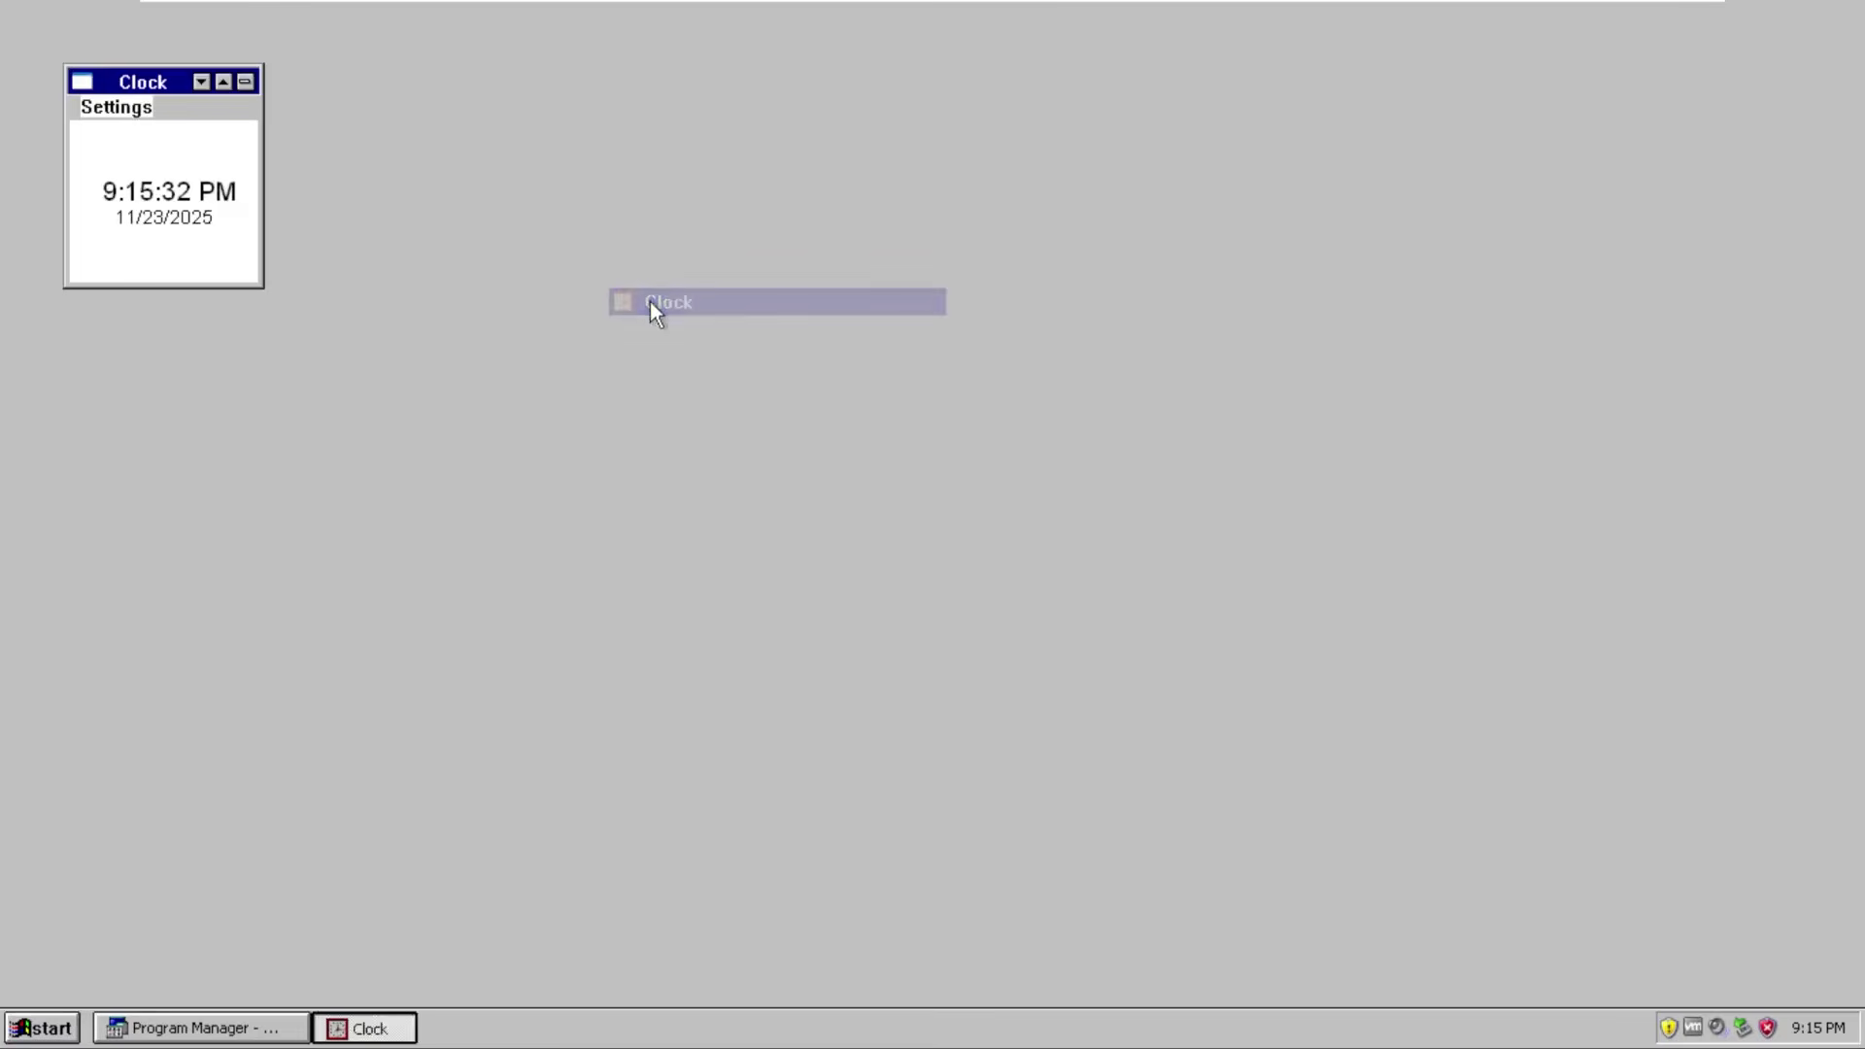
pyautogui.click(245, 82)
# Open the Calculator accessory to view its retro layout and close it
pyautogui.click(41, 1028)
pyautogui.moveTo(141, 666)
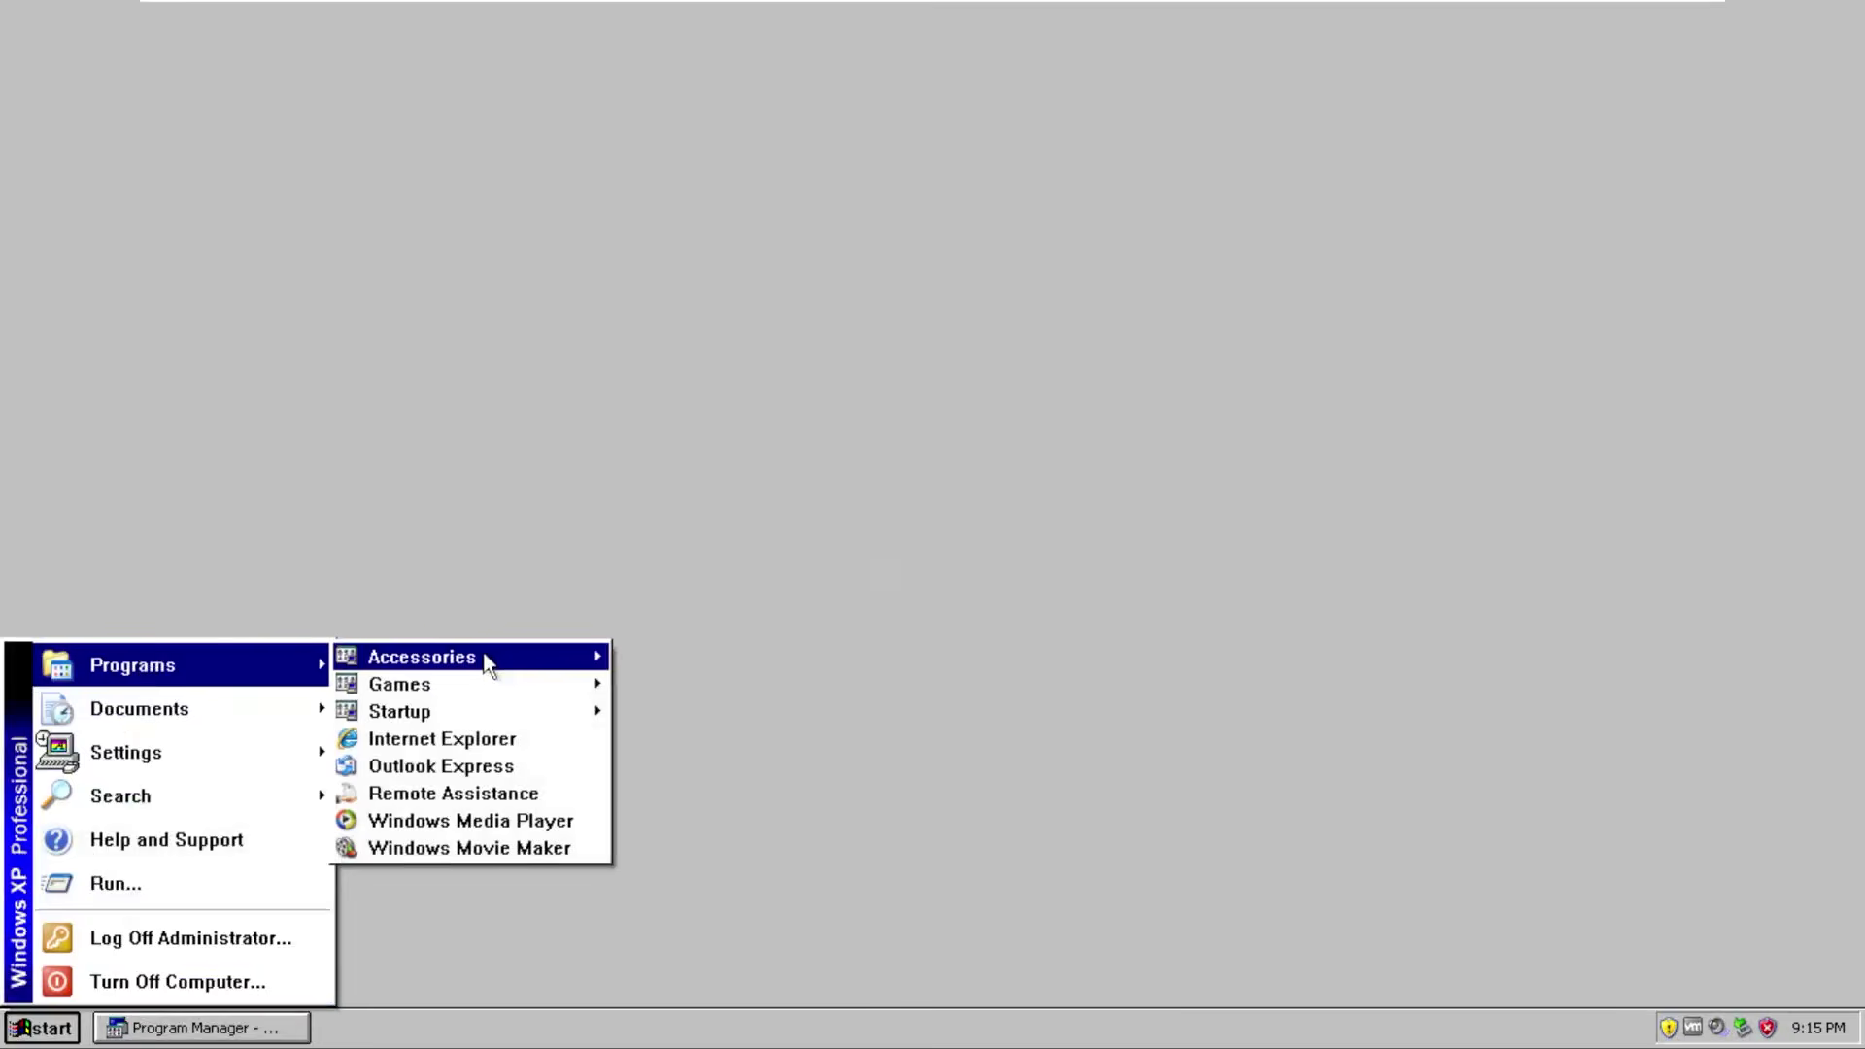
pyautogui.moveTo(486, 661)
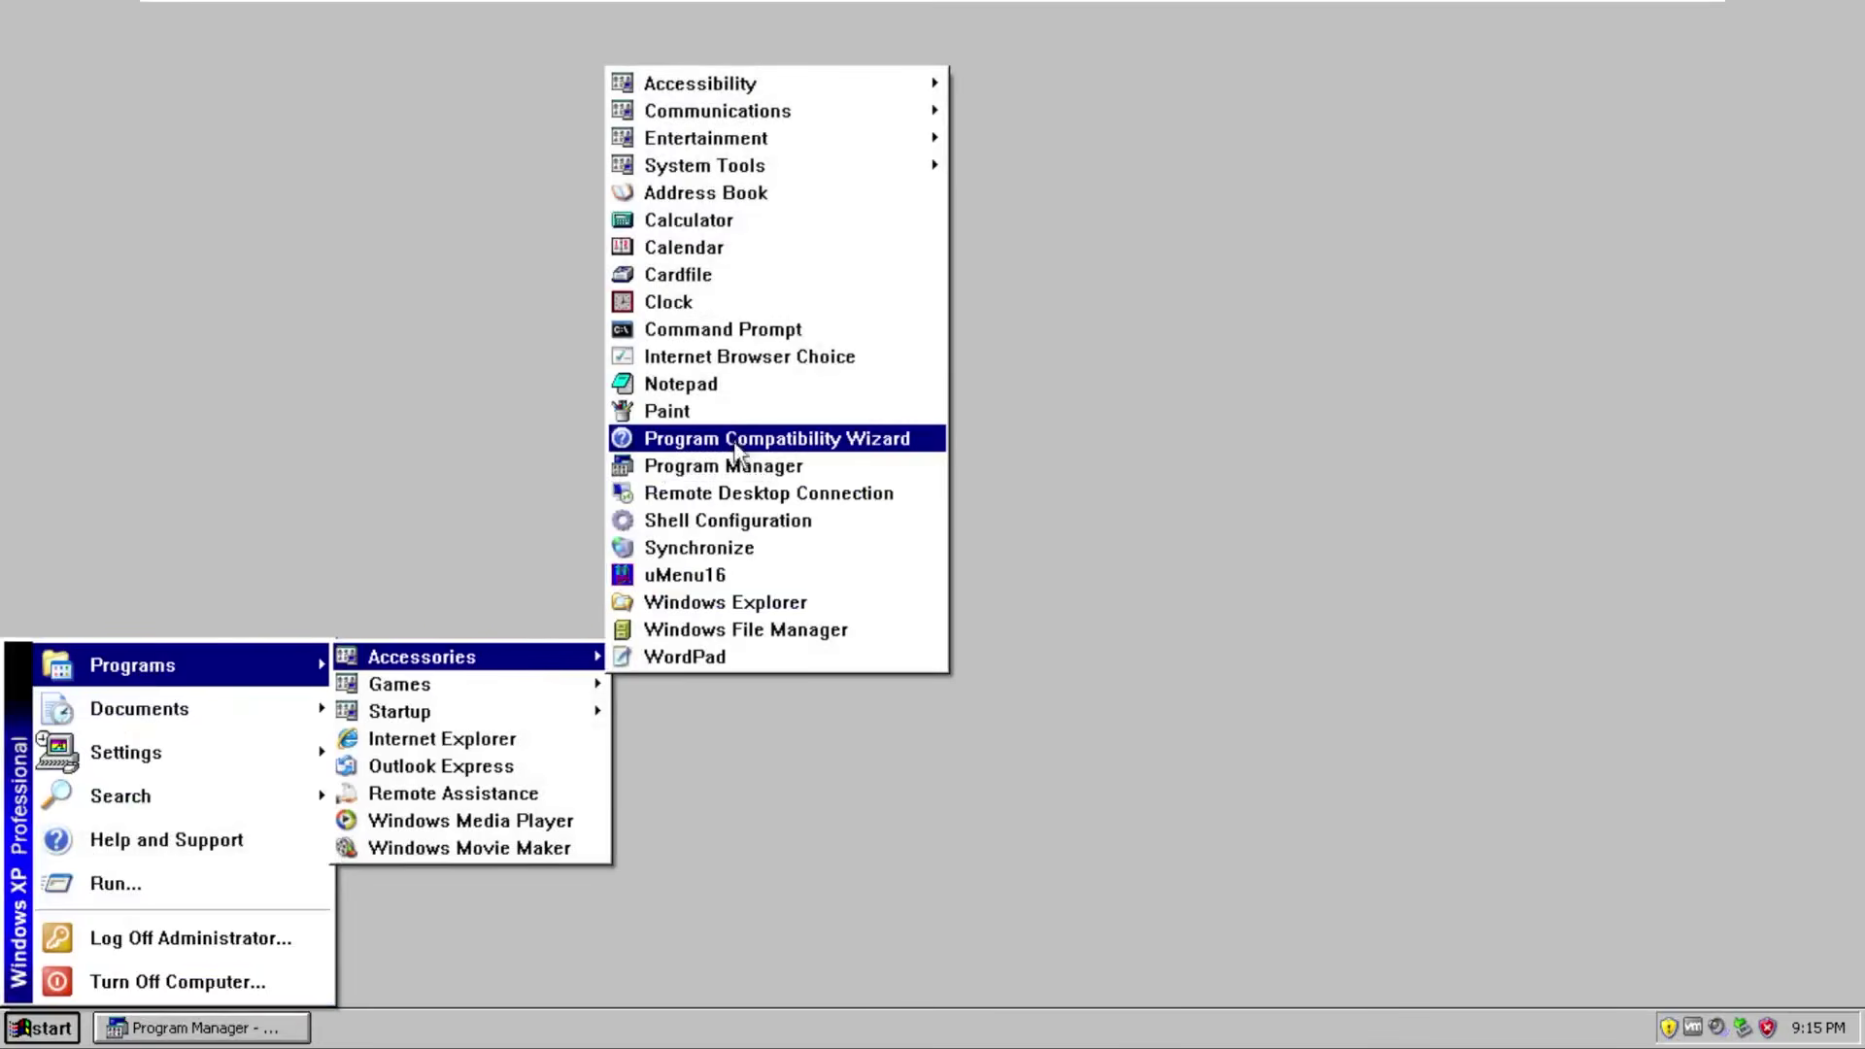
pyautogui.click(731, 223)
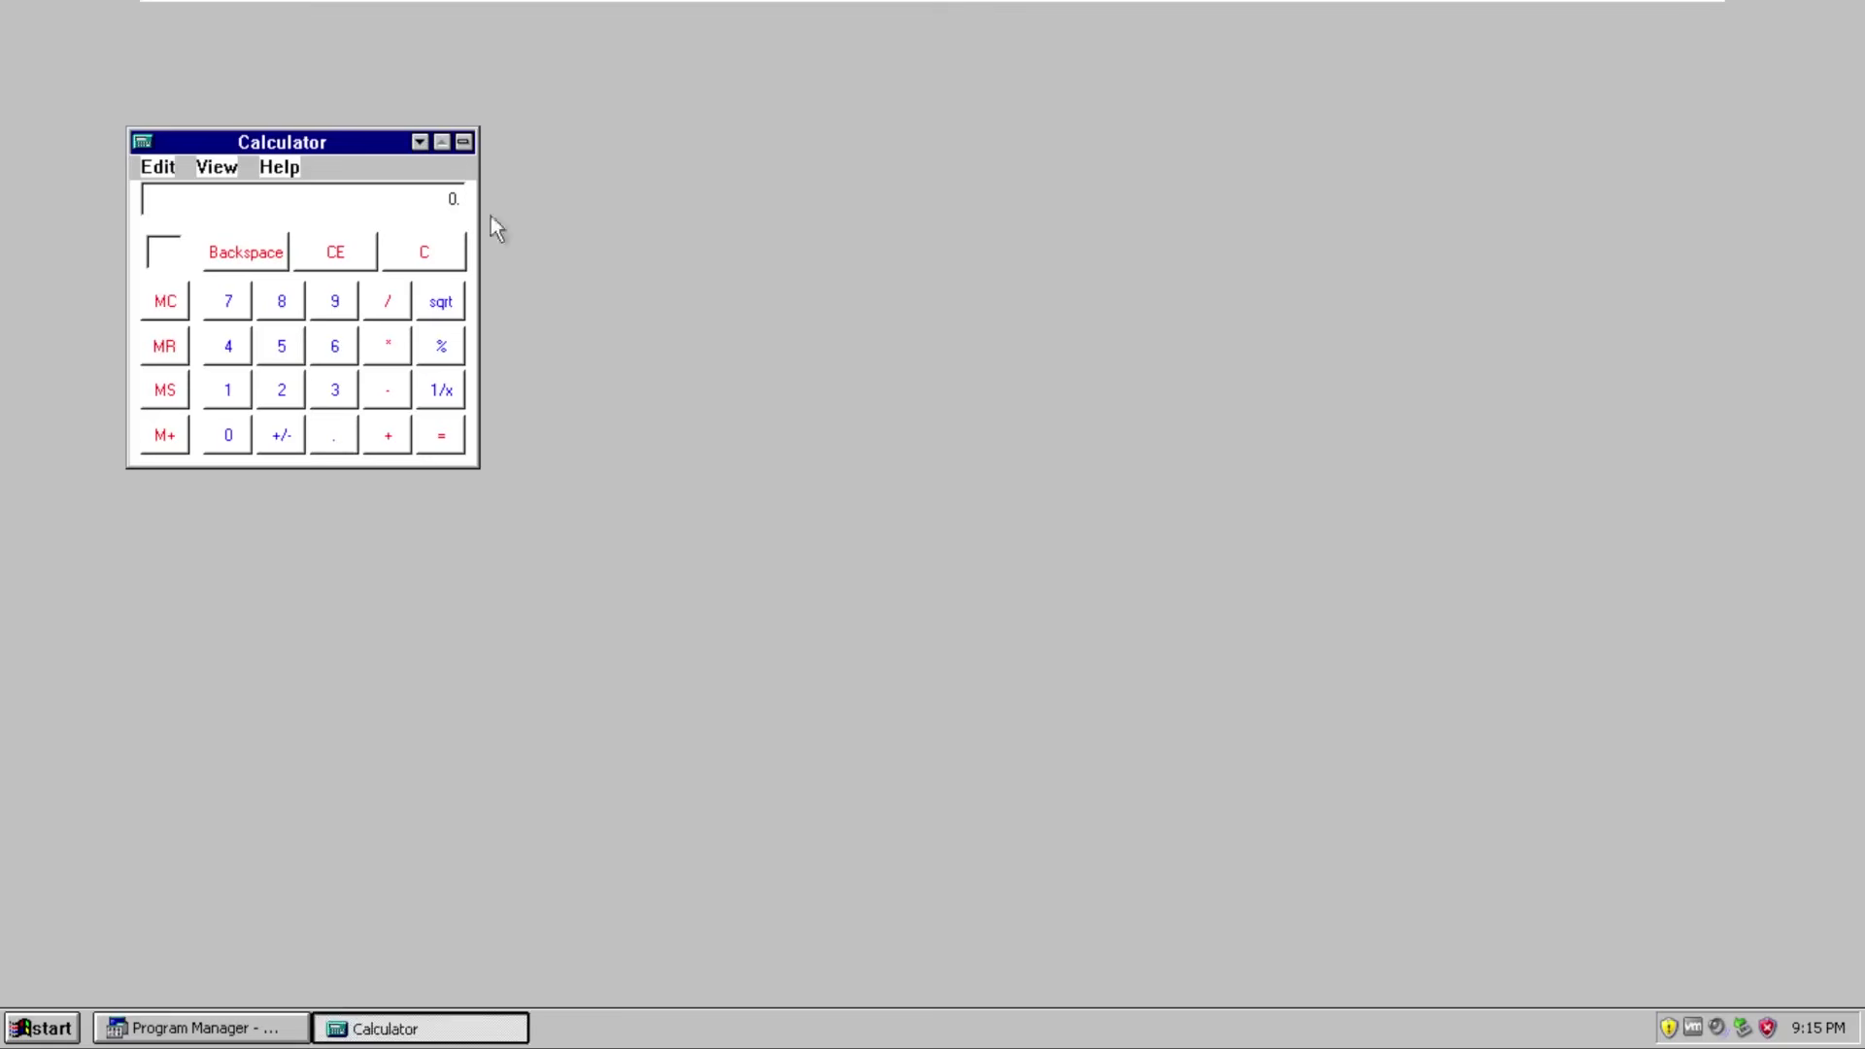
pyautogui.click(464, 142)
# Browse the Accessibility and System Tools programs under Accessories, and open Calculator, leaving its window on the desktop
pyautogui.click(41, 1028)
pyautogui.moveTo(183, 677)
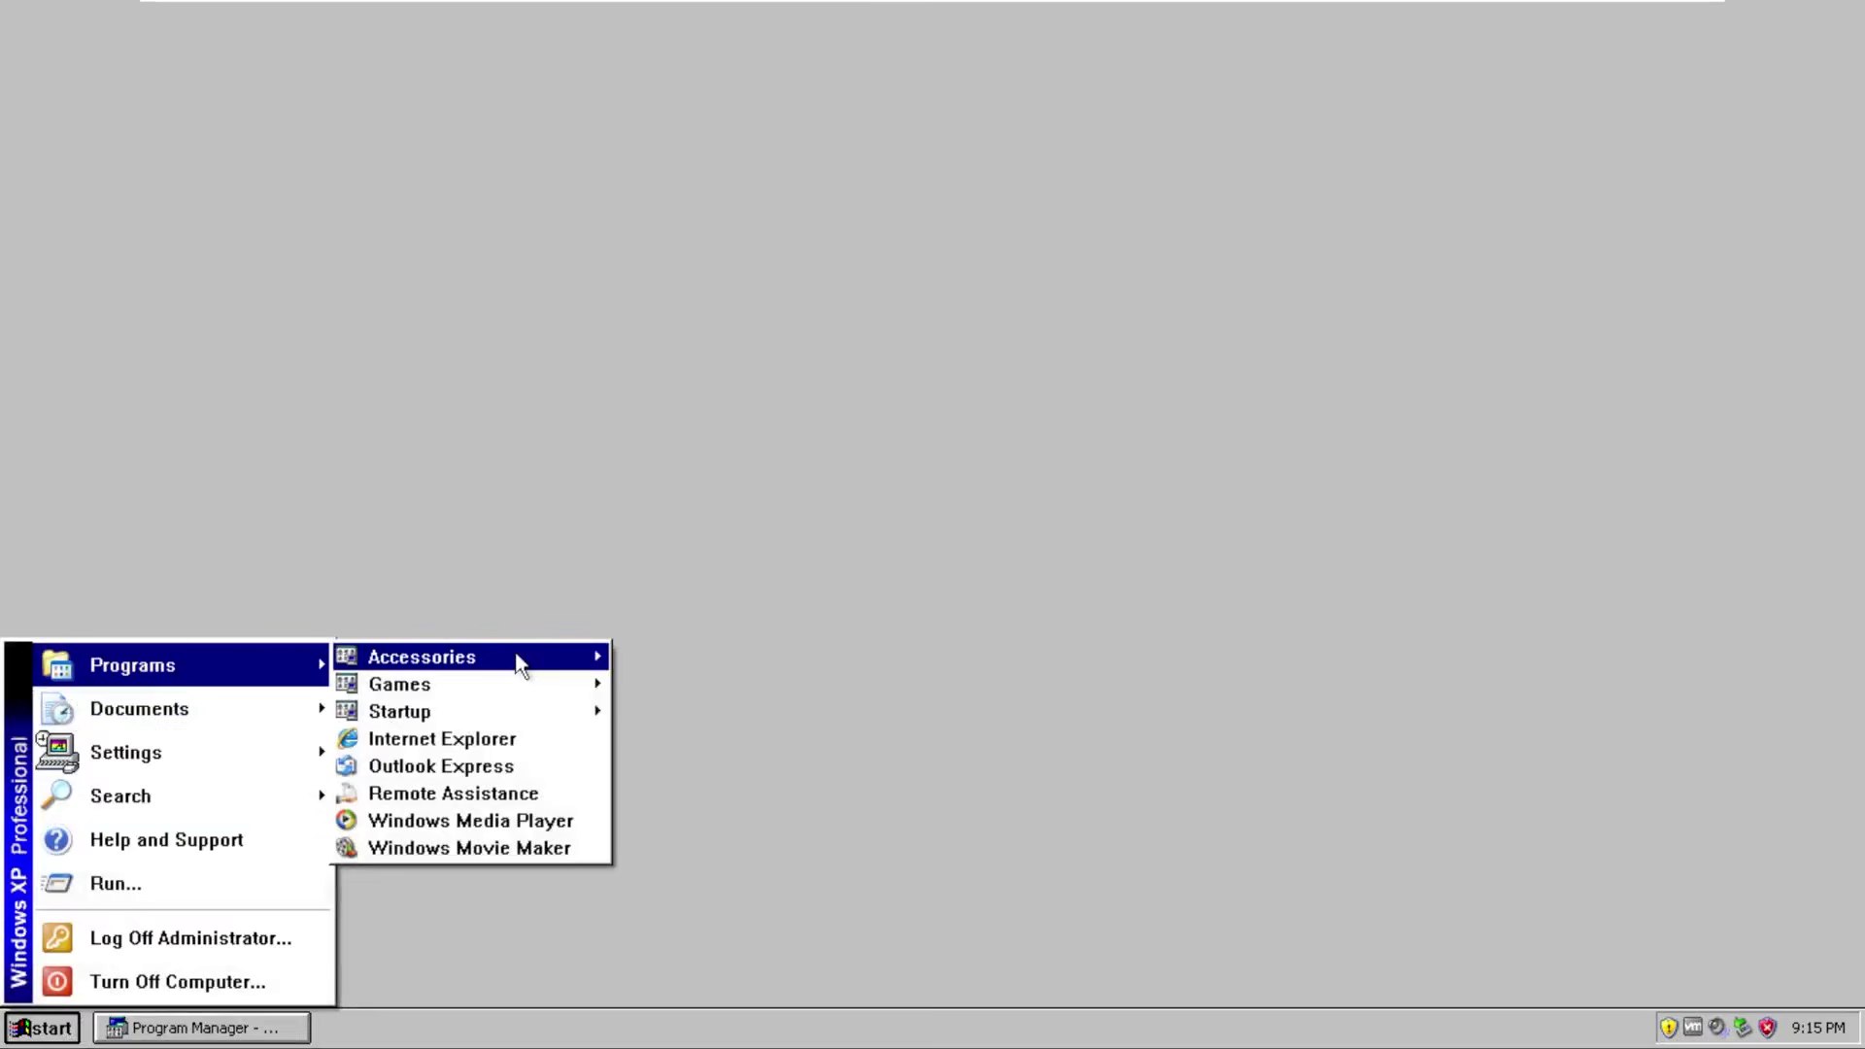
pyautogui.moveTo(520, 657)
pyautogui.moveTo(806, 89)
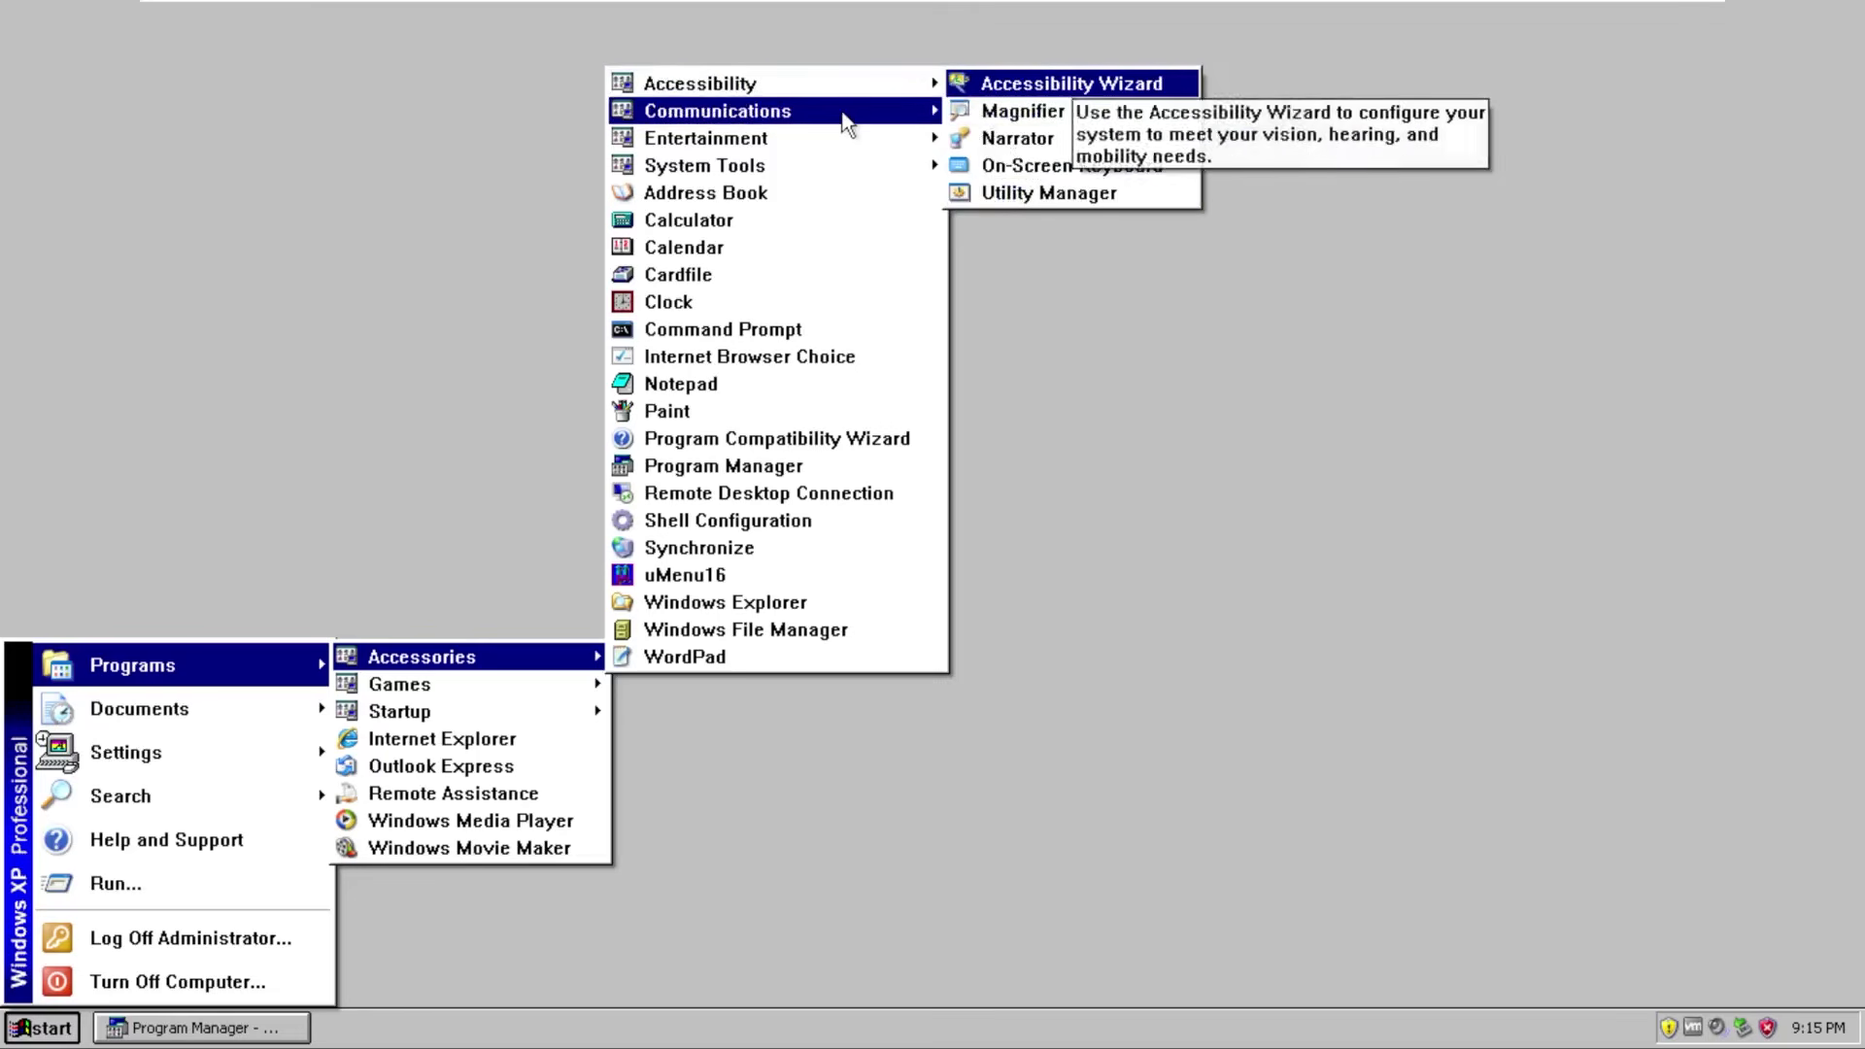
pyautogui.moveTo(849, 176)
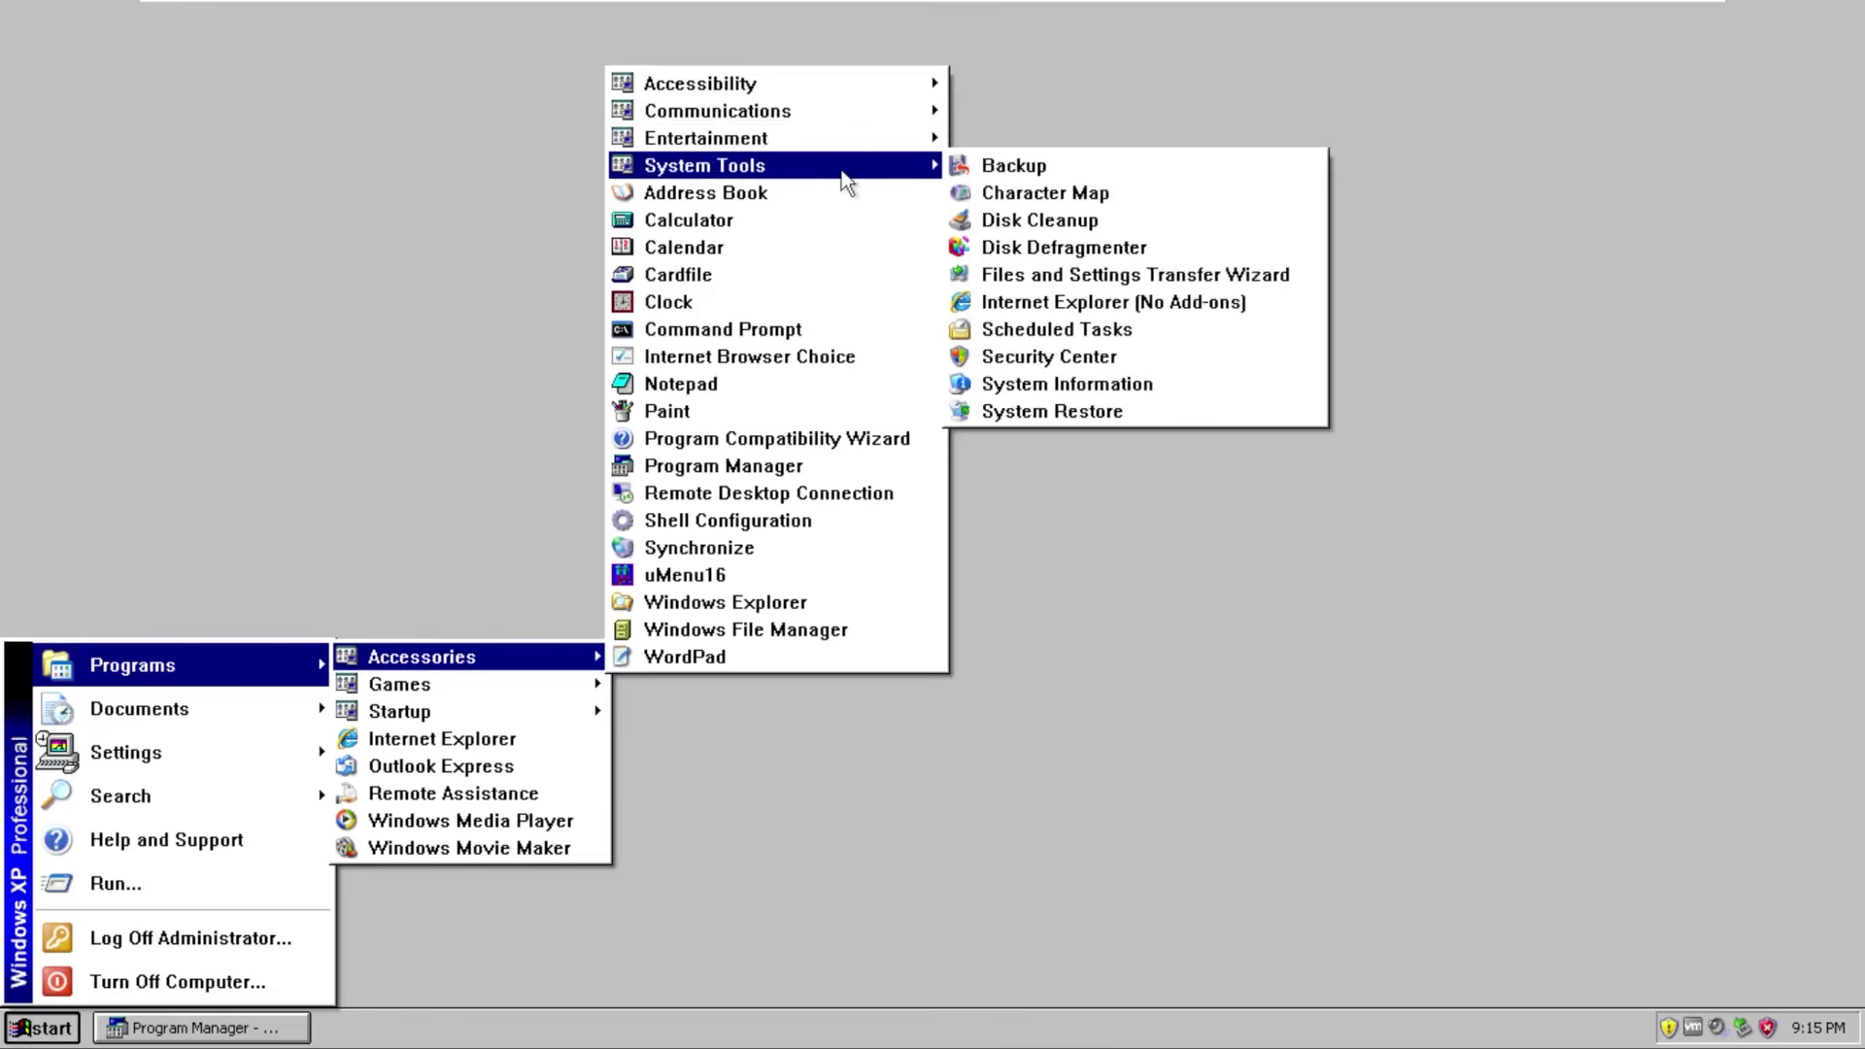
pyautogui.click(828, 221)
# Open the Calendar and Cardfile accessories, placing both windows on the desktop clear of Calculator
pyautogui.click(63, 1025)
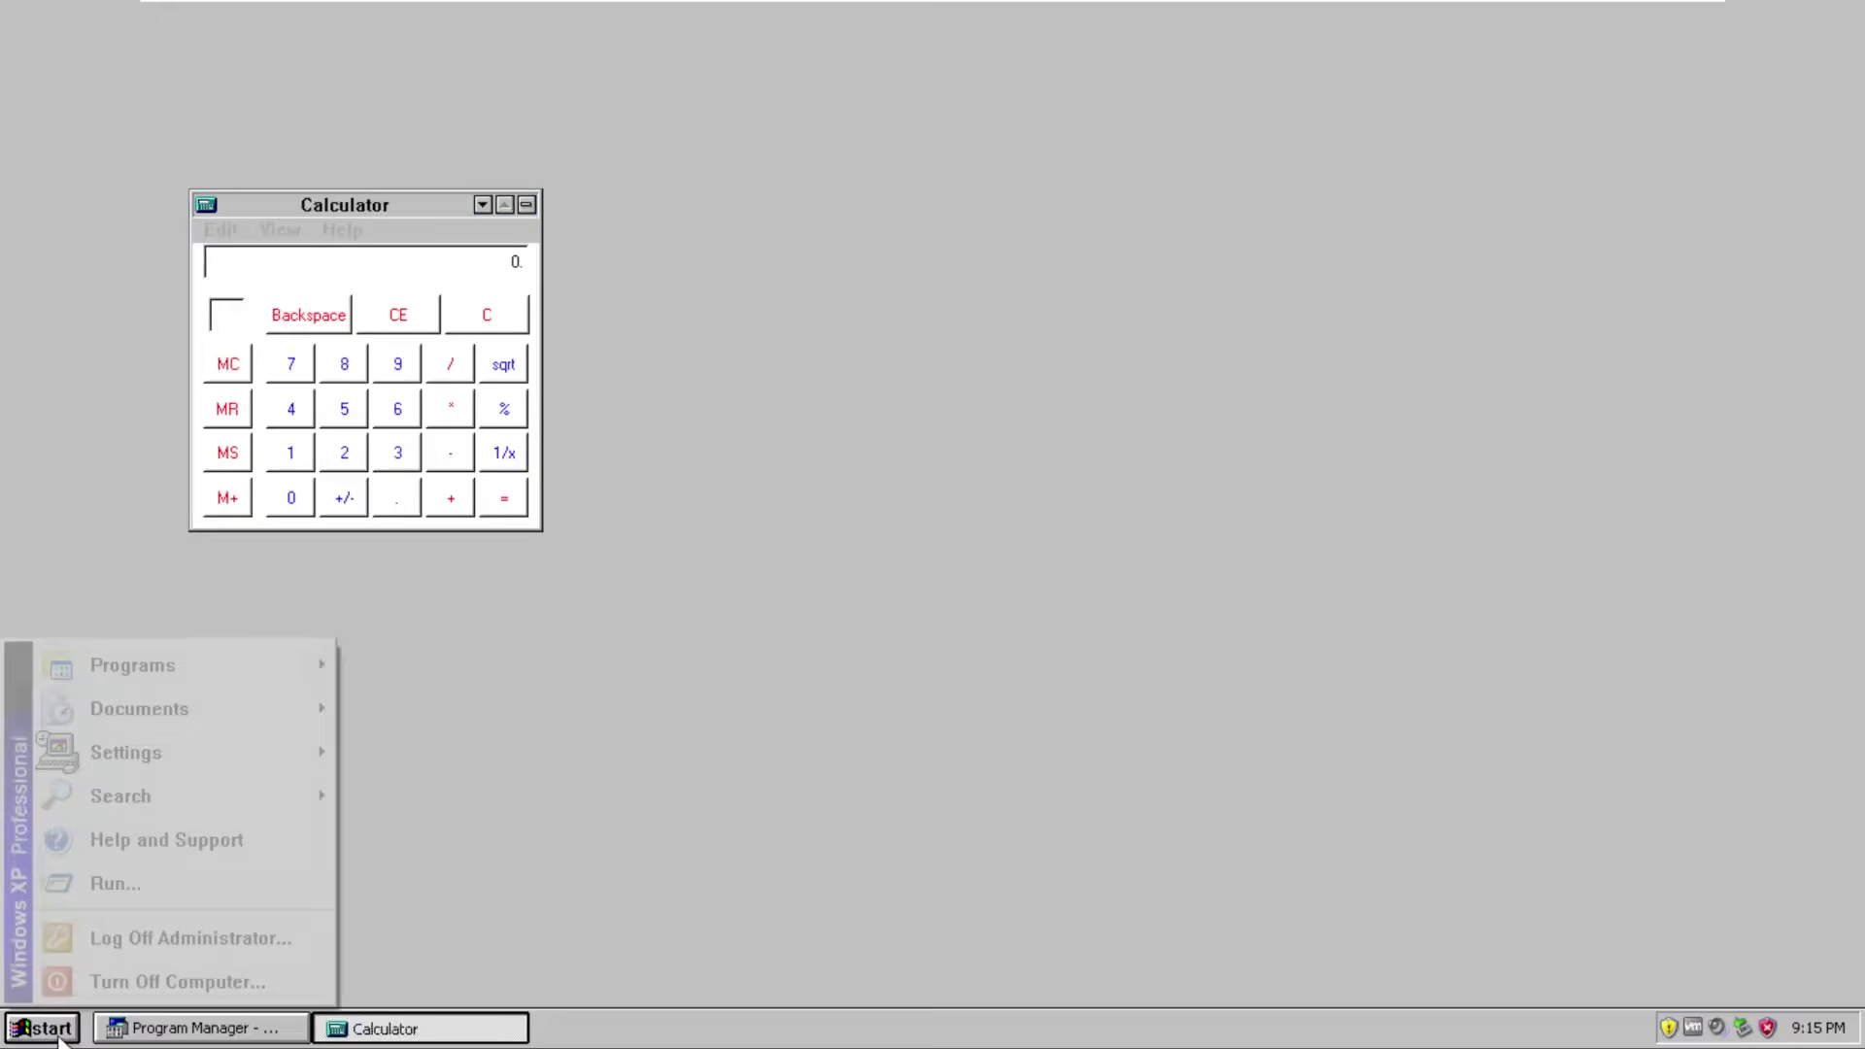
pyautogui.moveTo(266, 677)
pyautogui.click(756, 251)
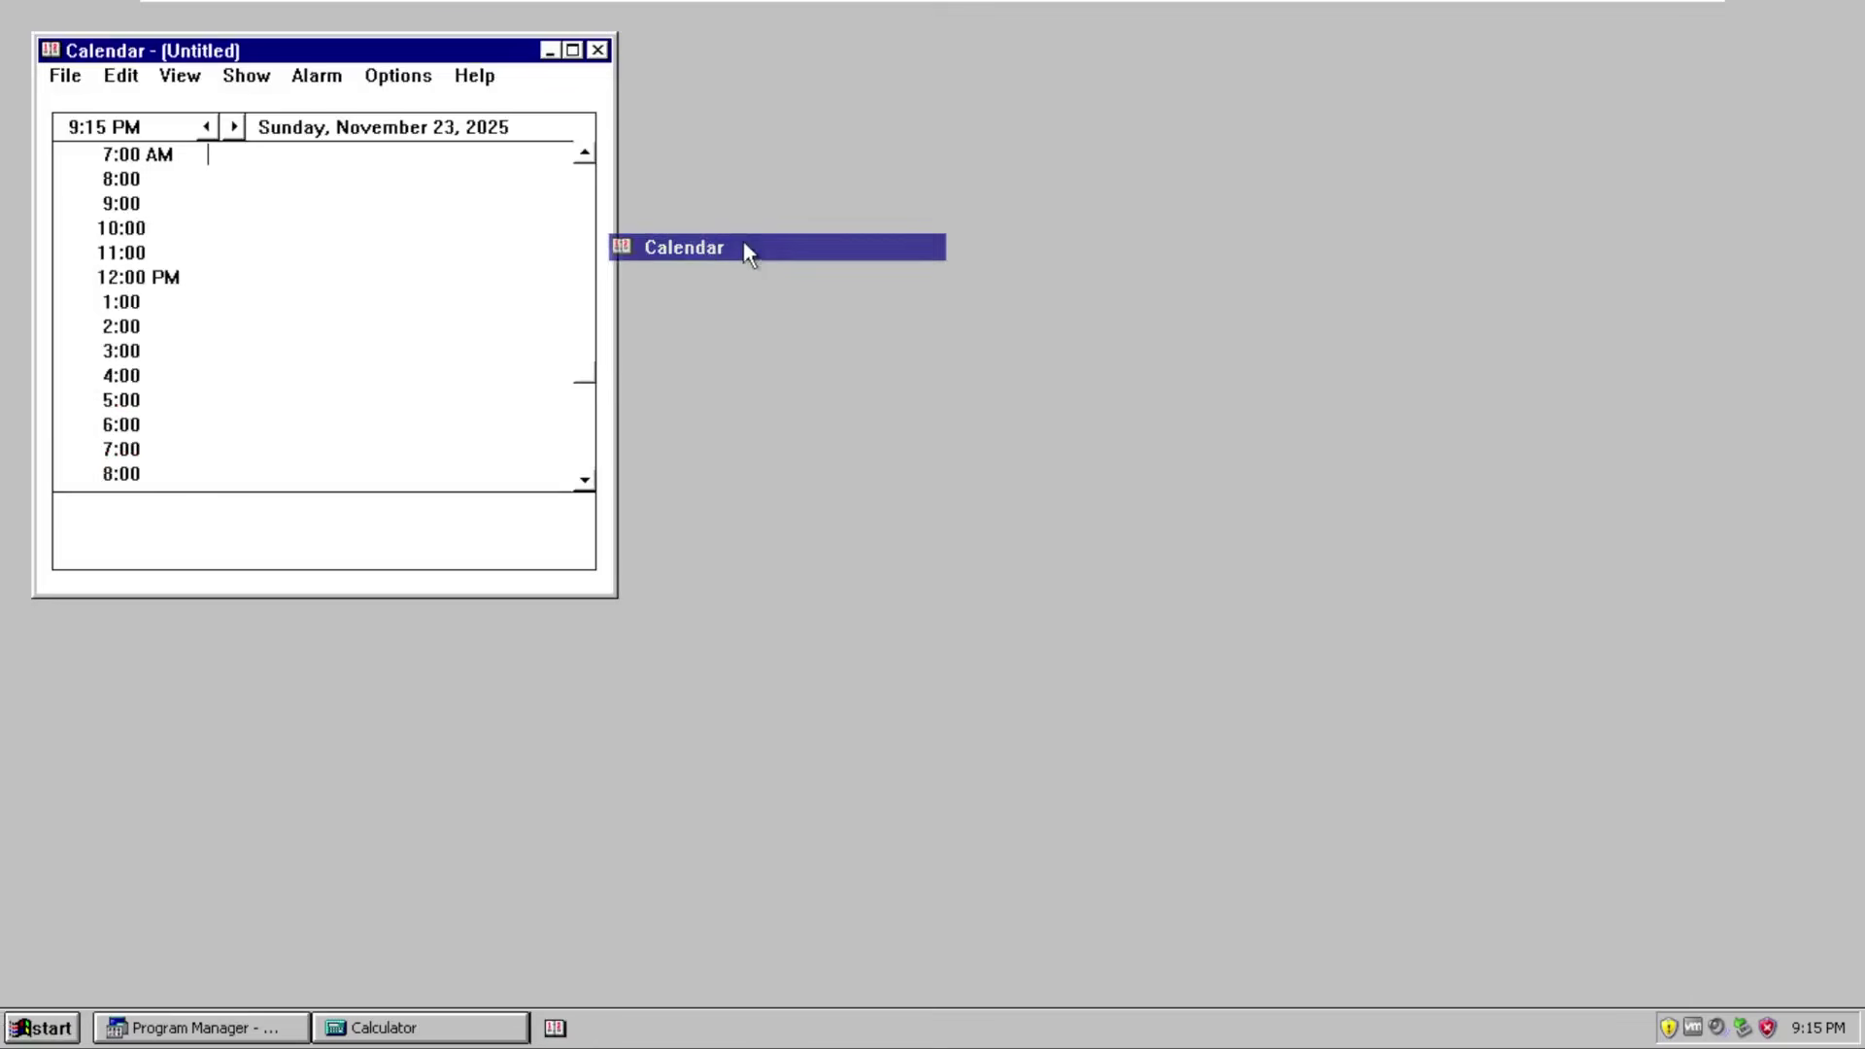
pyautogui.click(41, 1027)
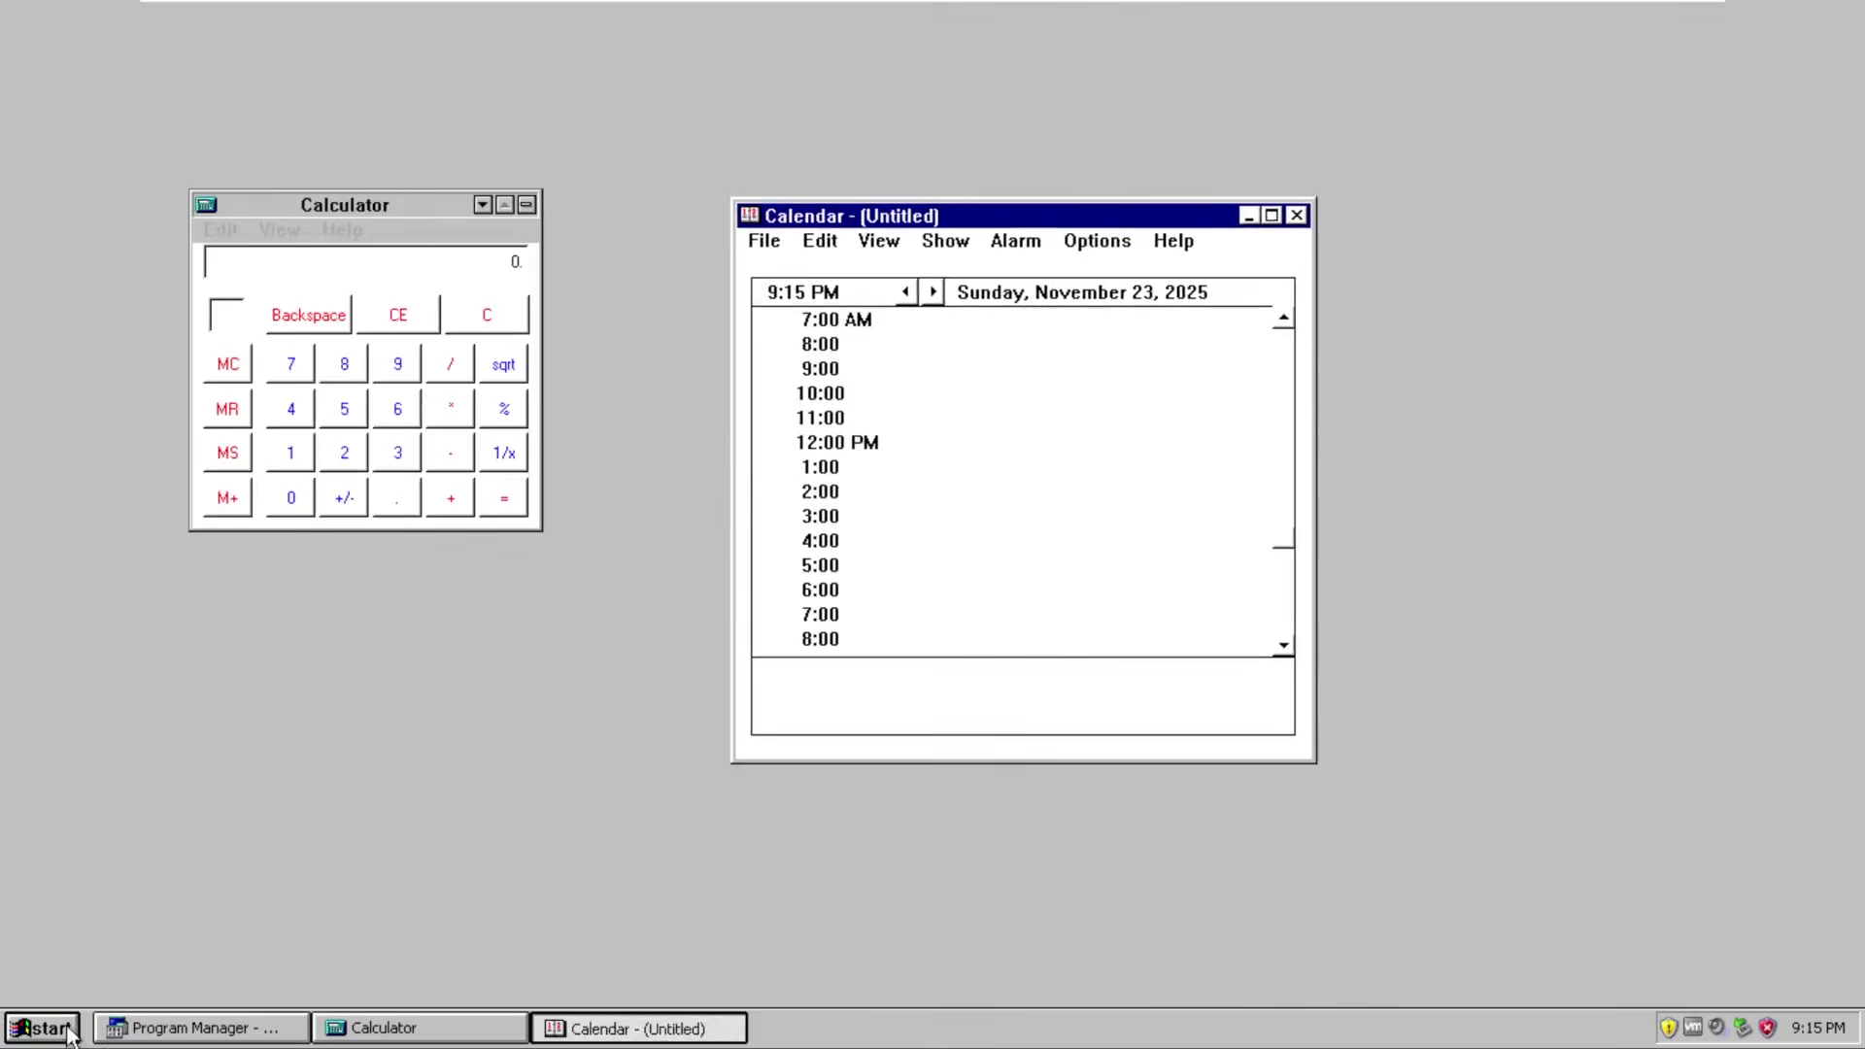
pyautogui.moveTo(467, 657)
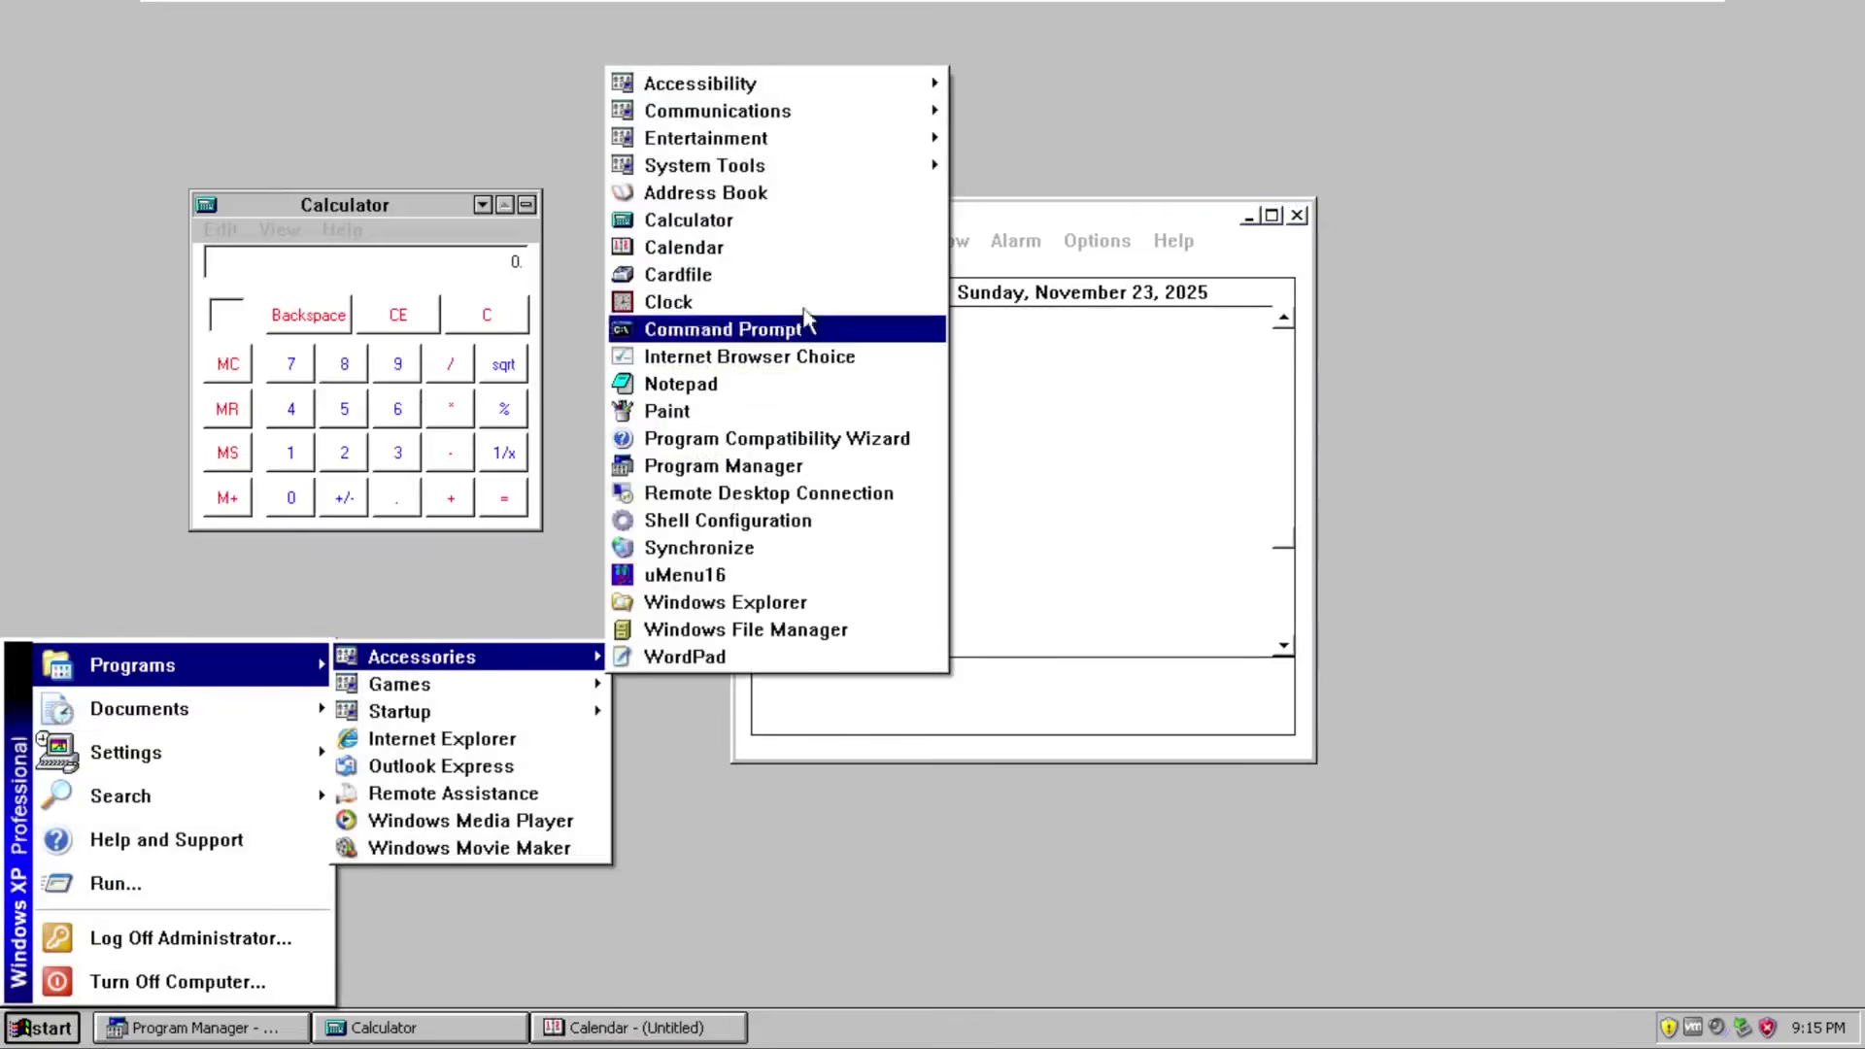
pyautogui.click(763, 275)
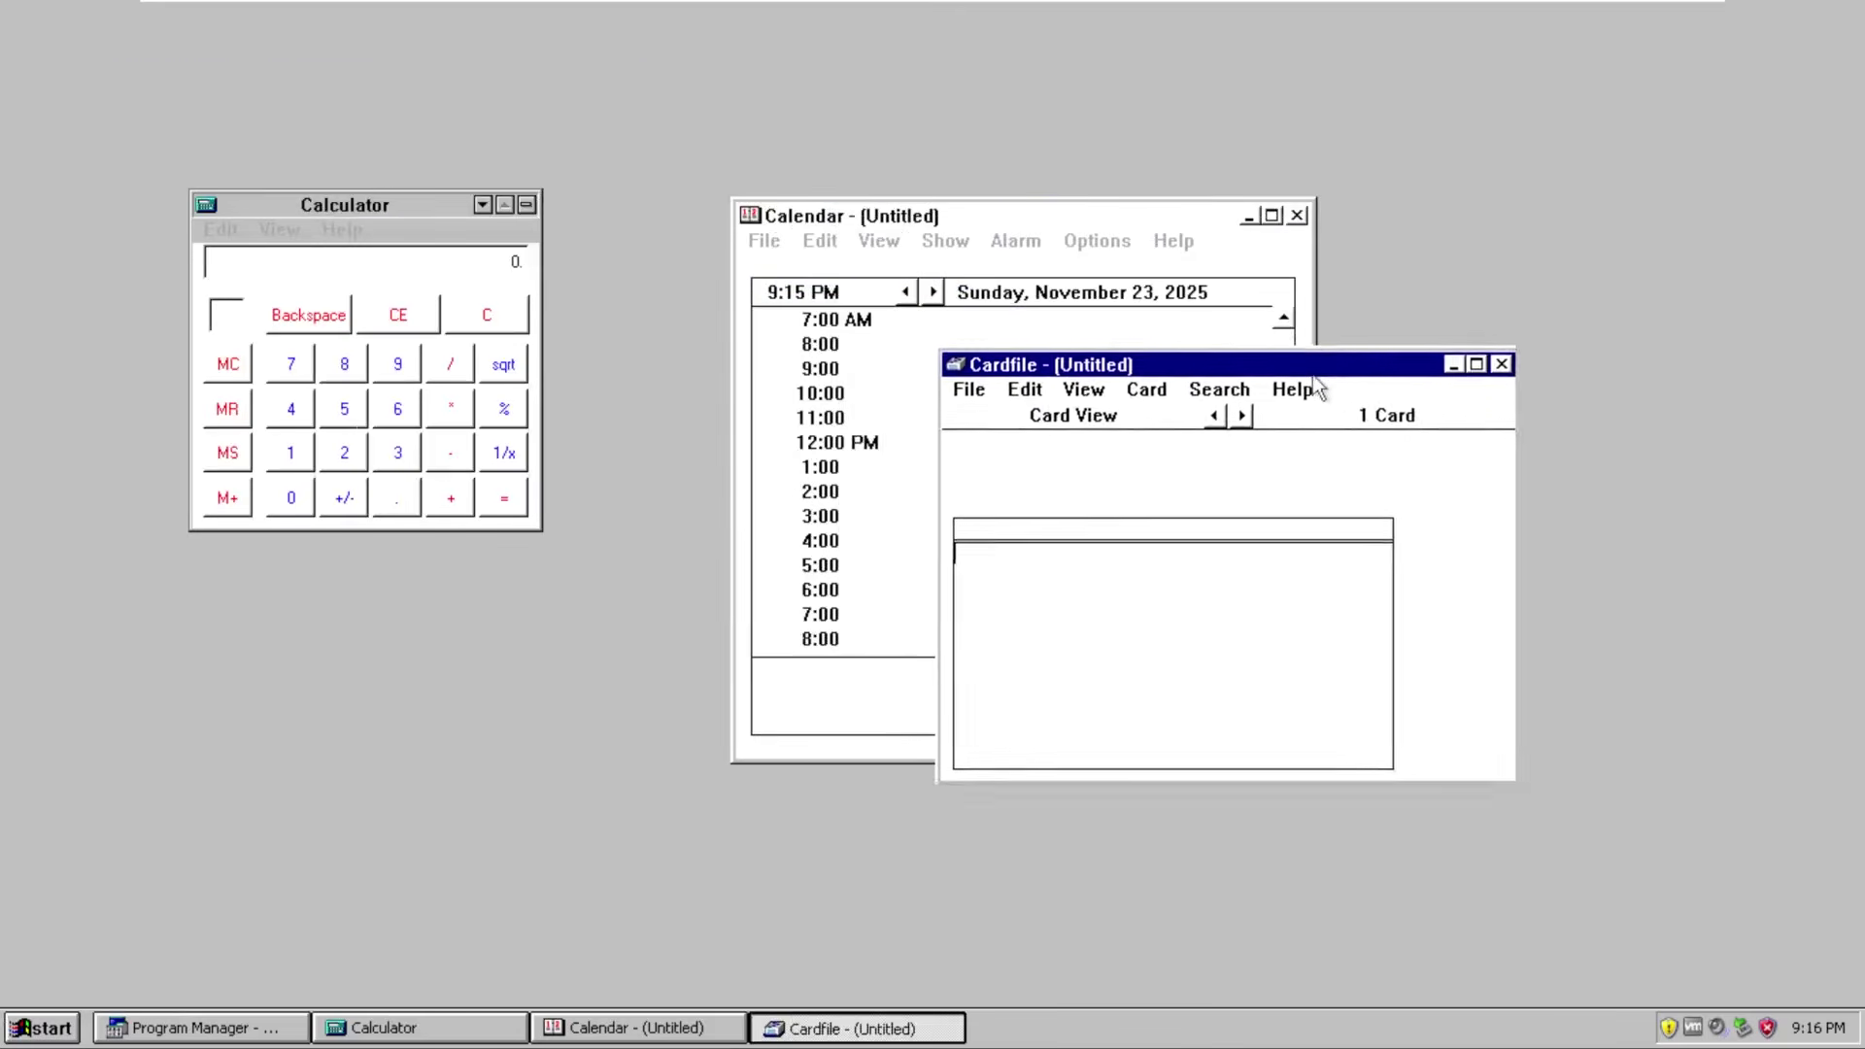
# Open the Clock accessory alongside the other open accessory windows
pyautogui.click(41, 1028)
pyautogui.moveTo(170, 678)
pyautogui.moveTo(438, 657)
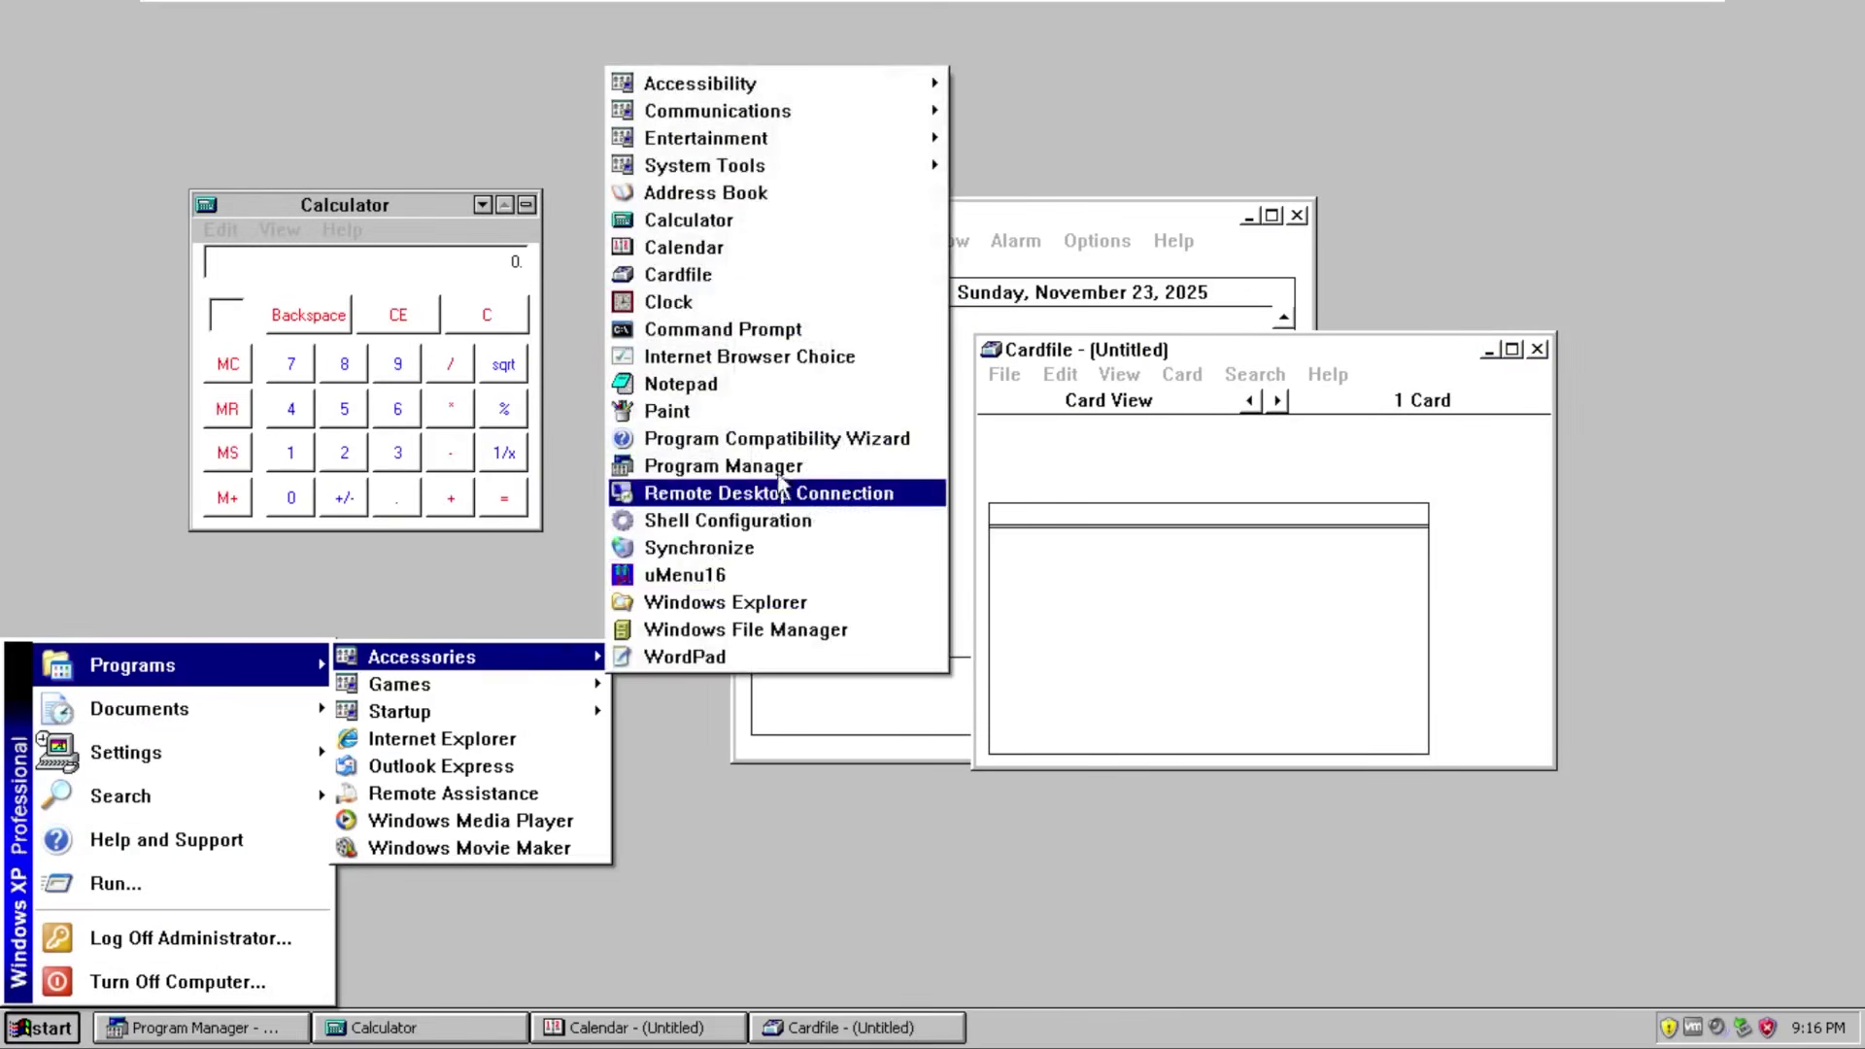
pyautogui.click(709, 299)
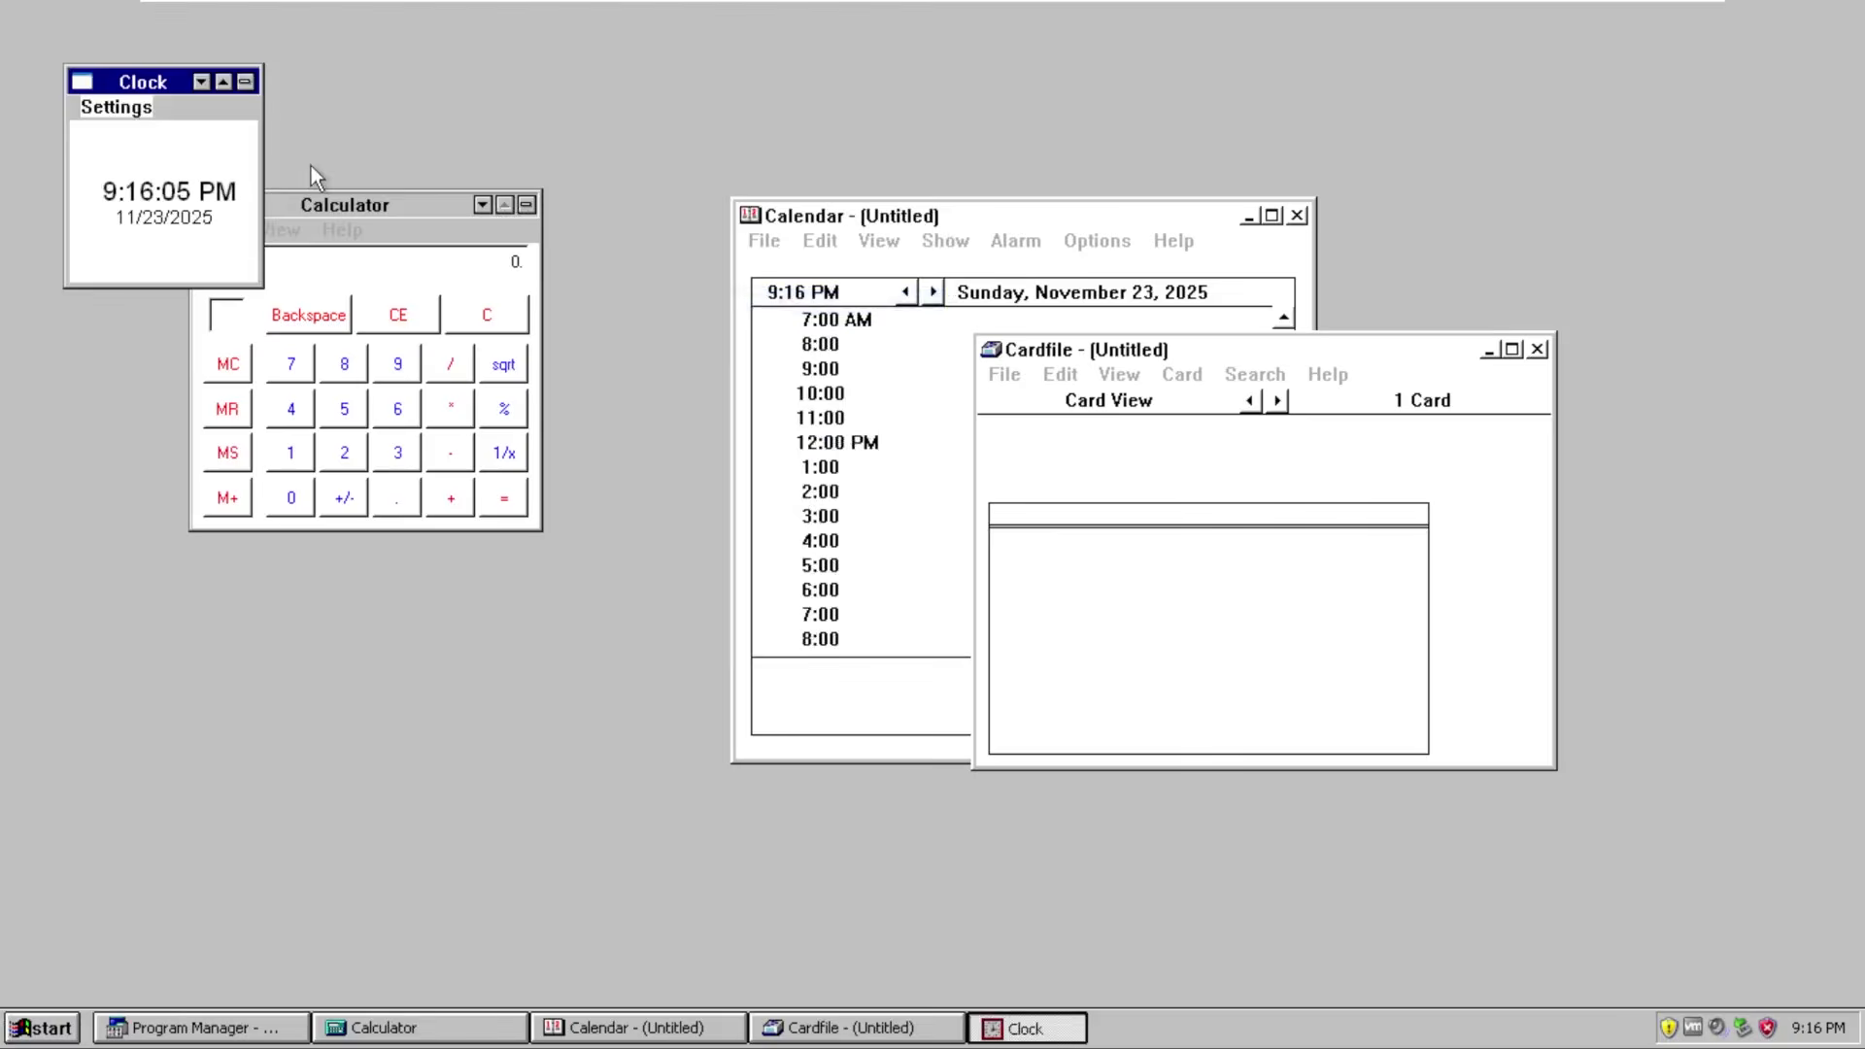
# Switch the Clock display to Analog and back to Digital
pyautogui.click(114, 107)
pyautogui.click(136, 133)
pyautogui.click(115, 107)
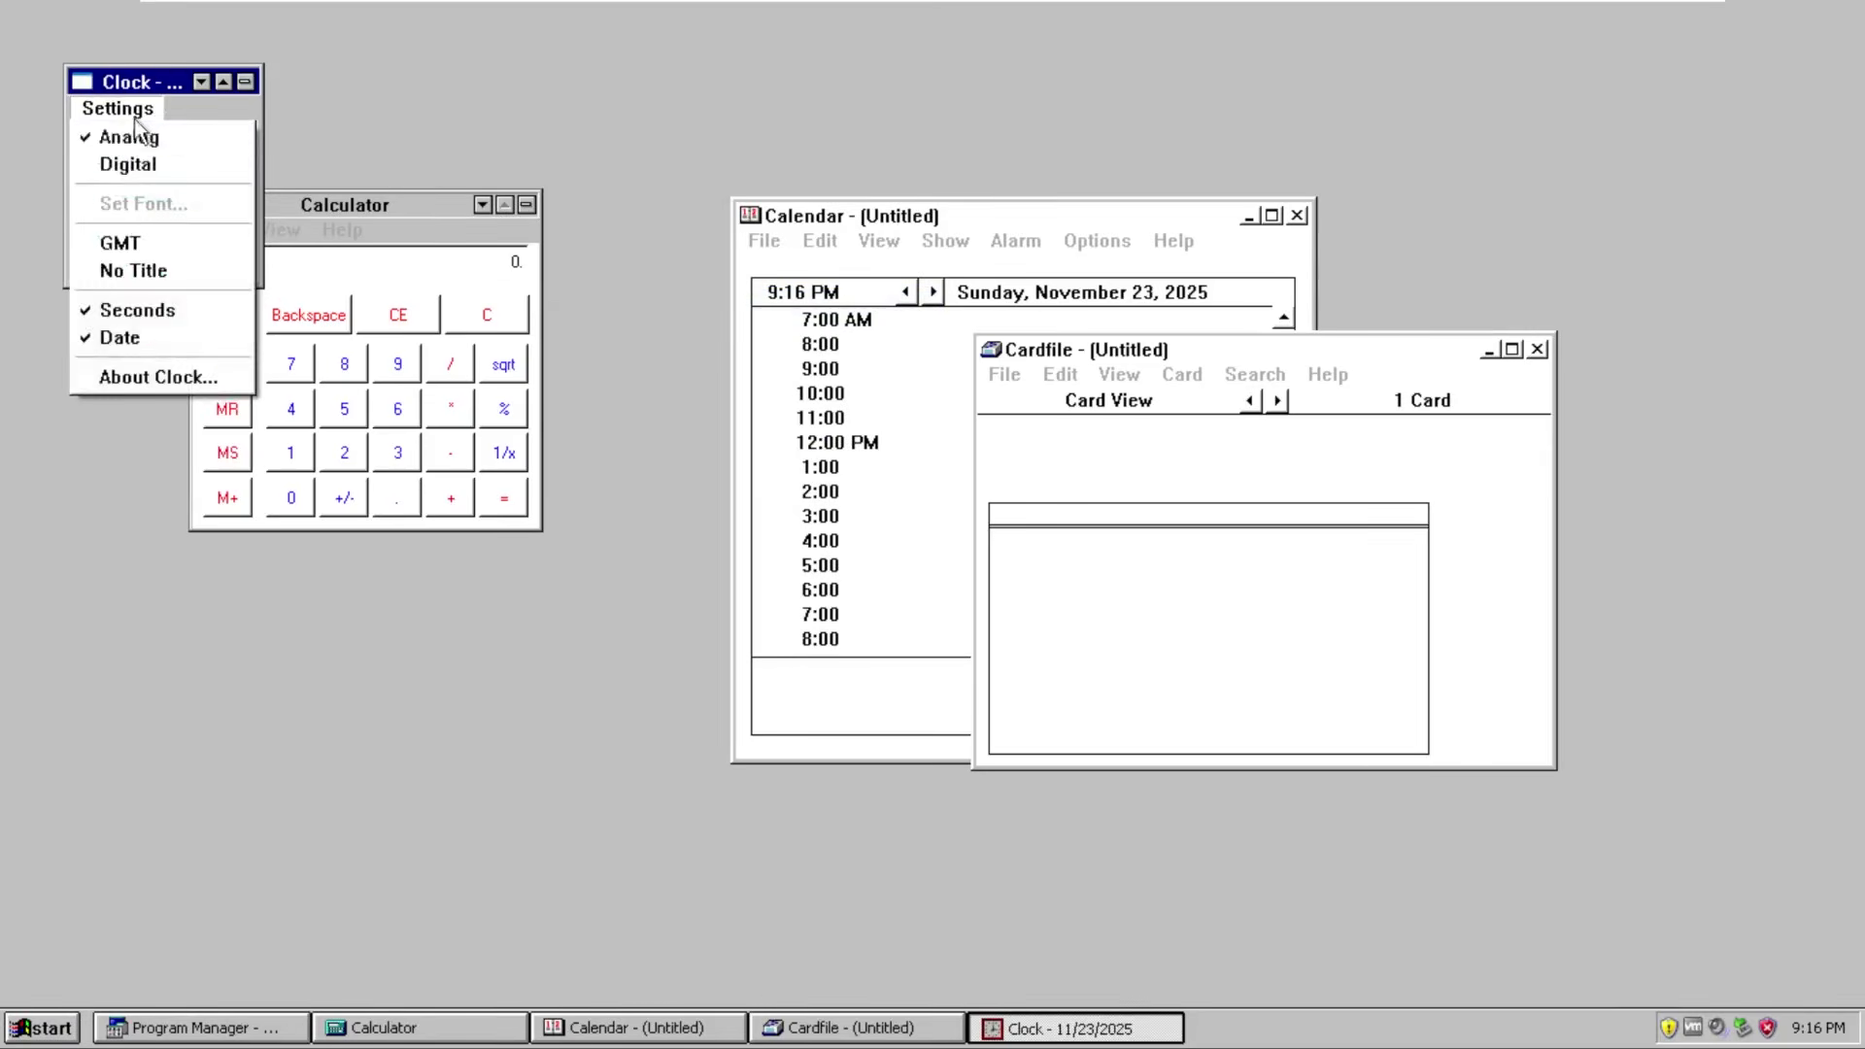
pyautogui.click(107, 162)
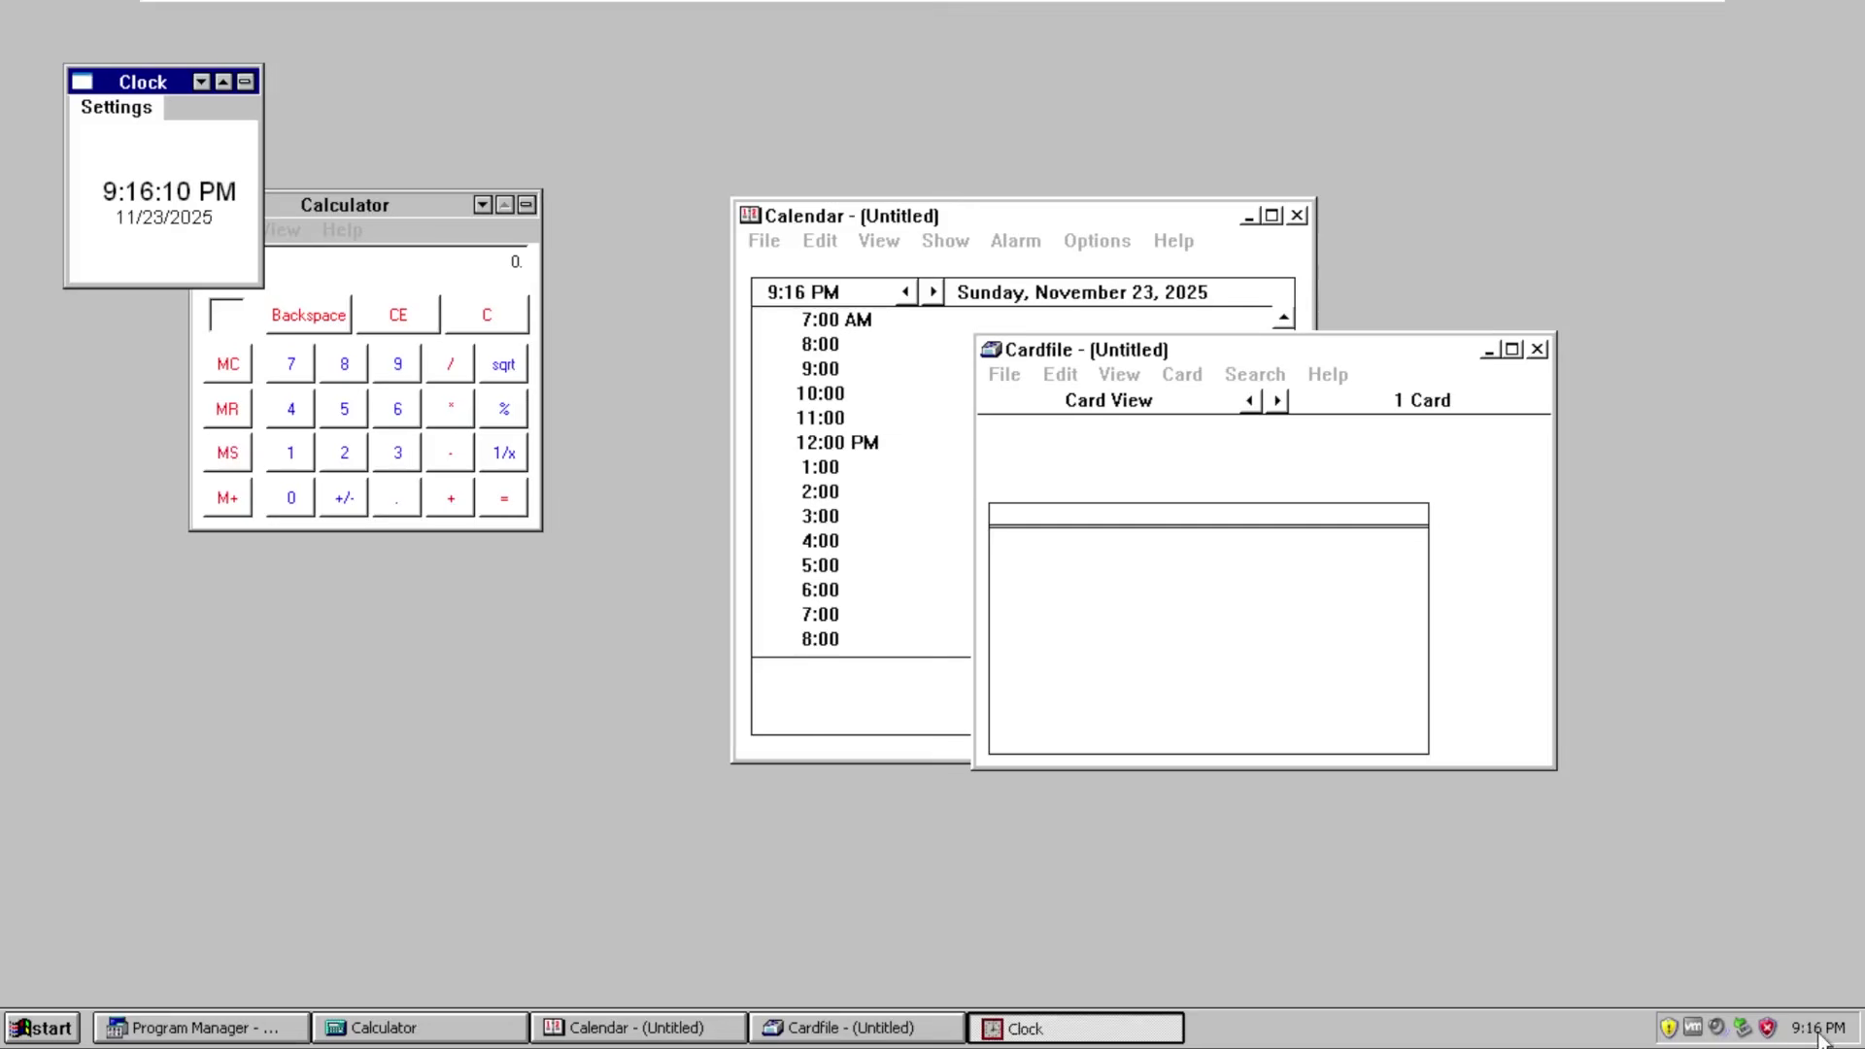
# Open the Command Prompt from the Accessories programs and close it
pyautogui.click(70, 1036)
pyautogui.moveTo(146, 665)
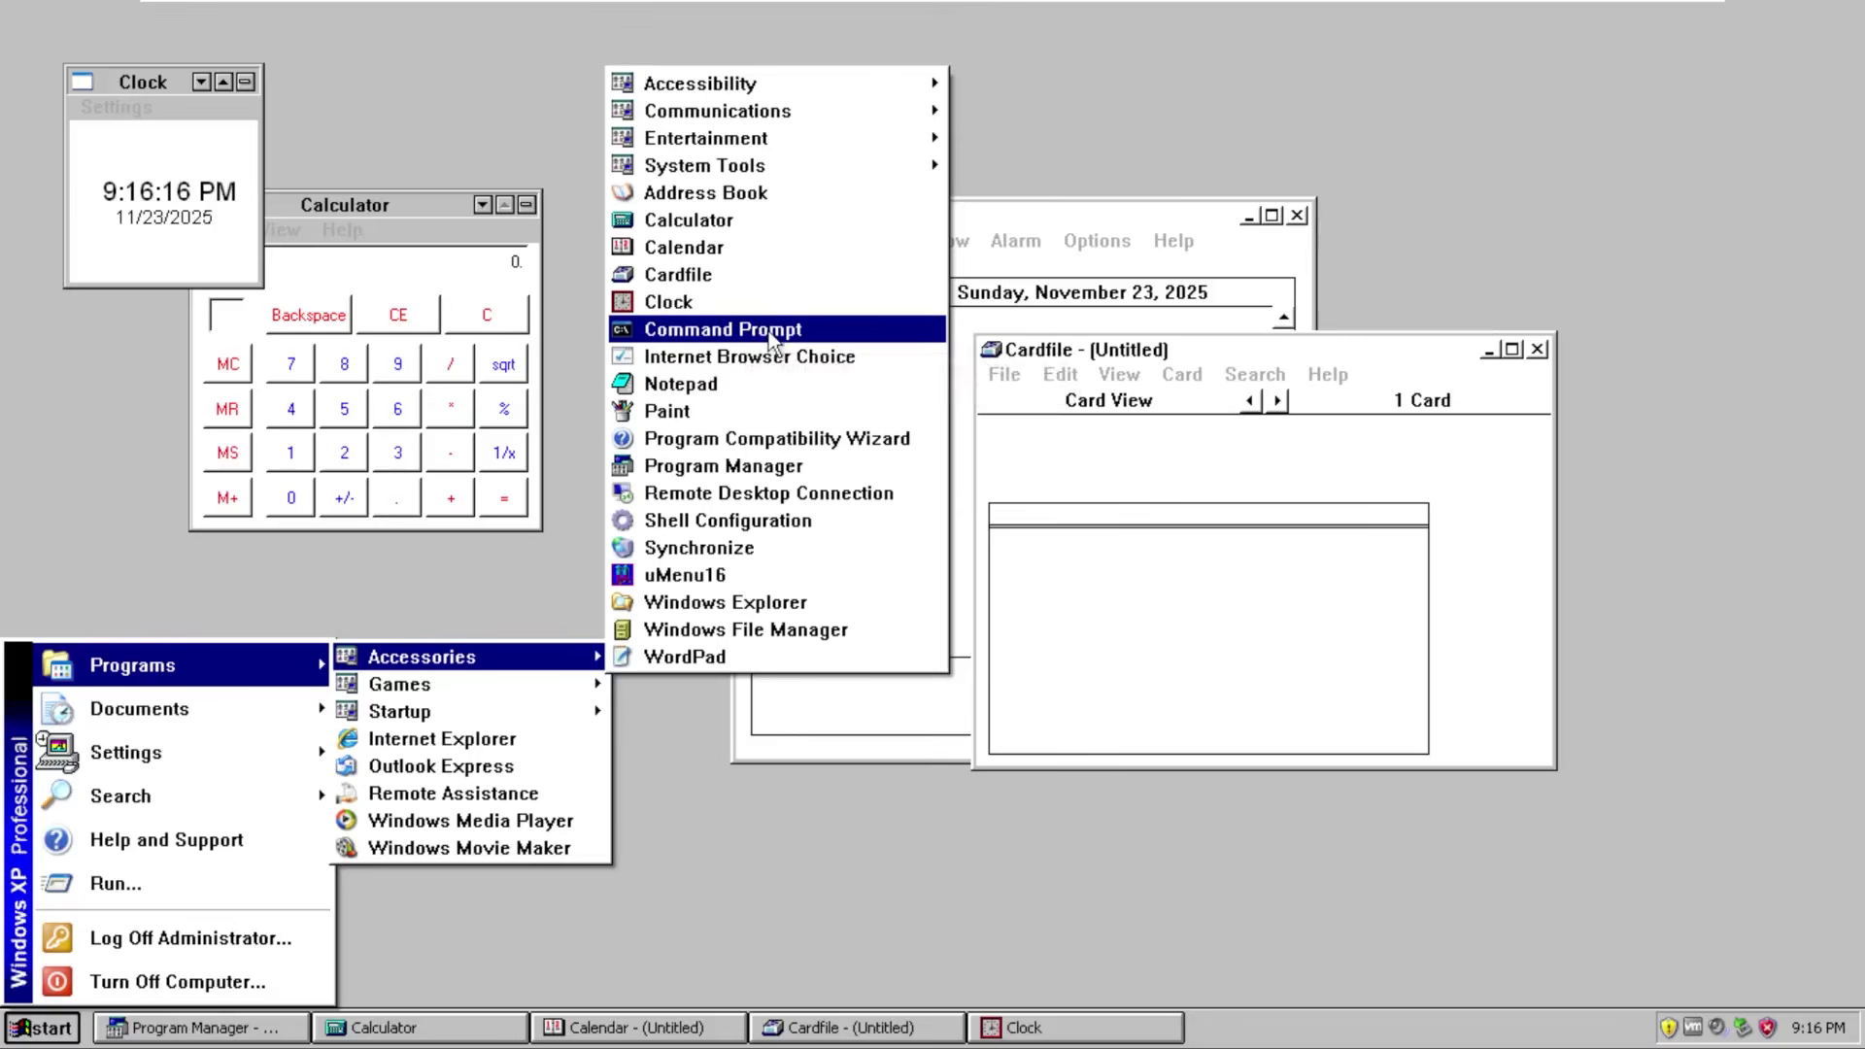
pyautogui.click(773, 340)
pyautogui.click(989, 113)
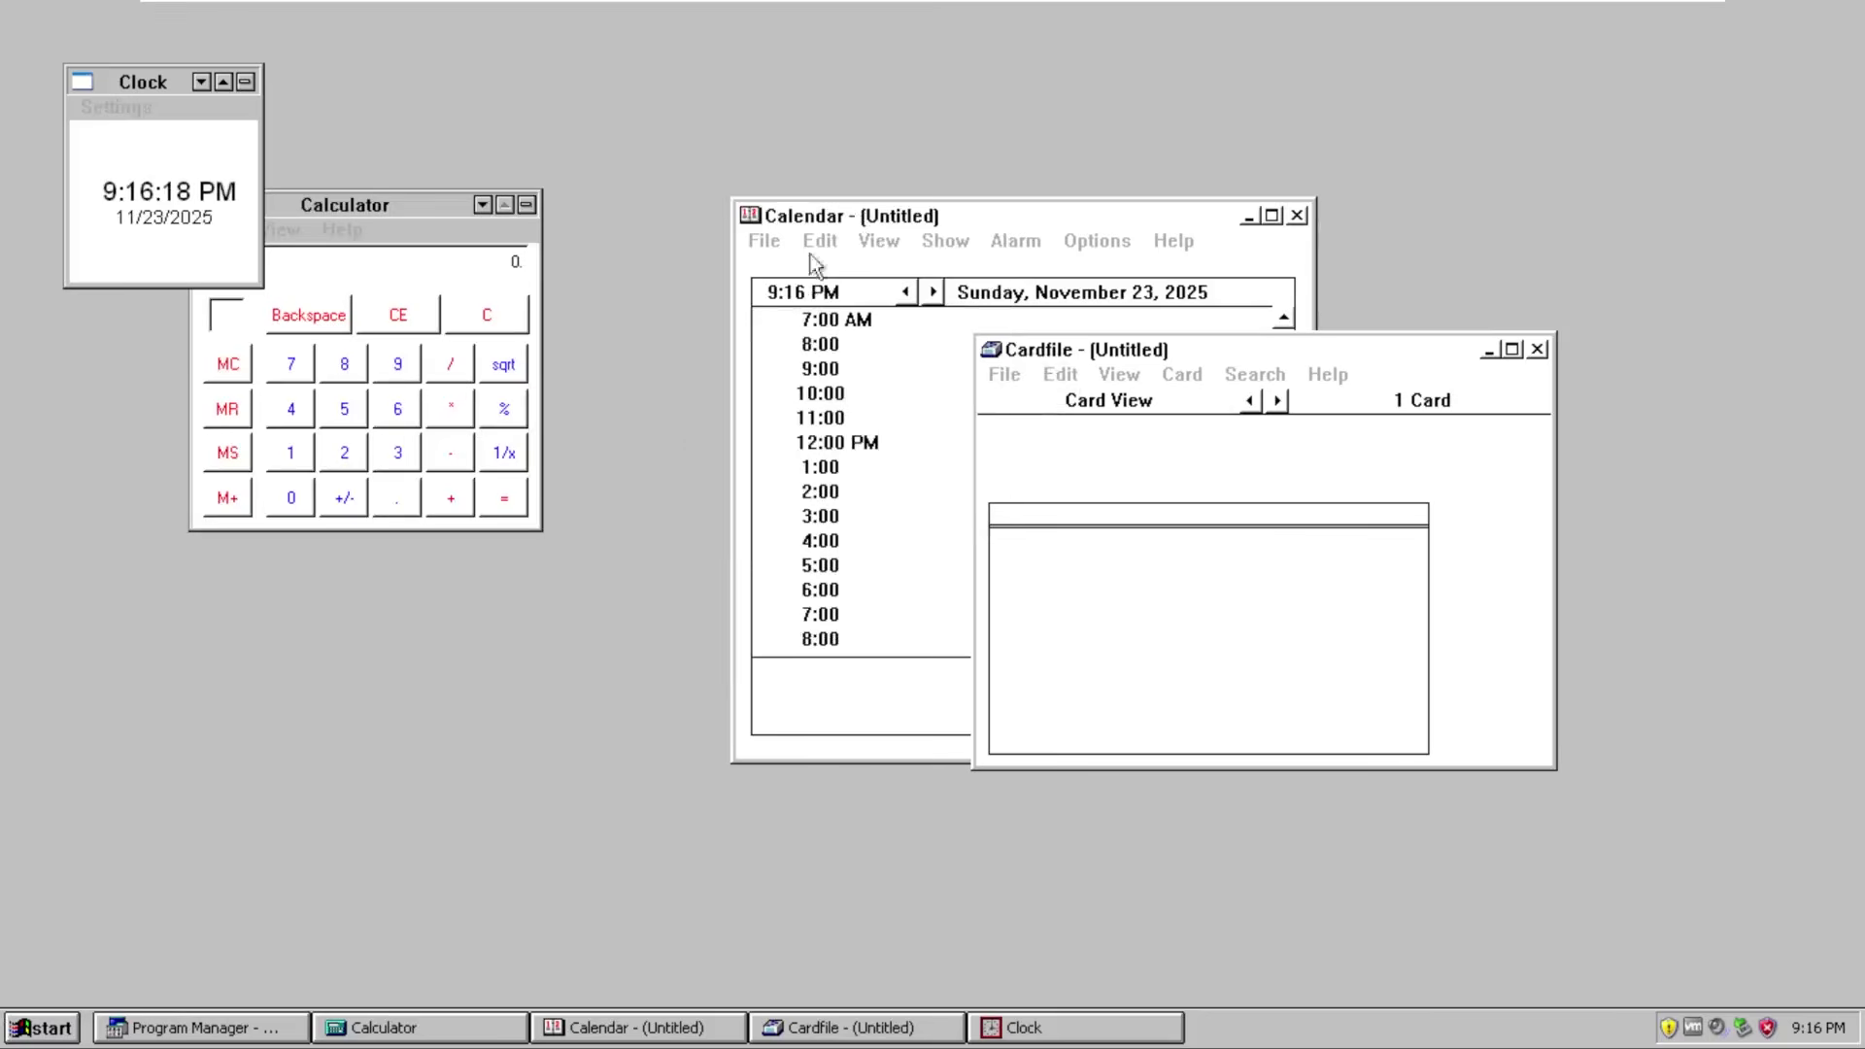
# Open Notepad, shrink its window, and place it so it slightly overlaps the outer edge of the Cardfile window
pyautogui.click(39, 1027)
pyautogui.moveTo(194, 666)
pyautogui.moveTo(554, 669)
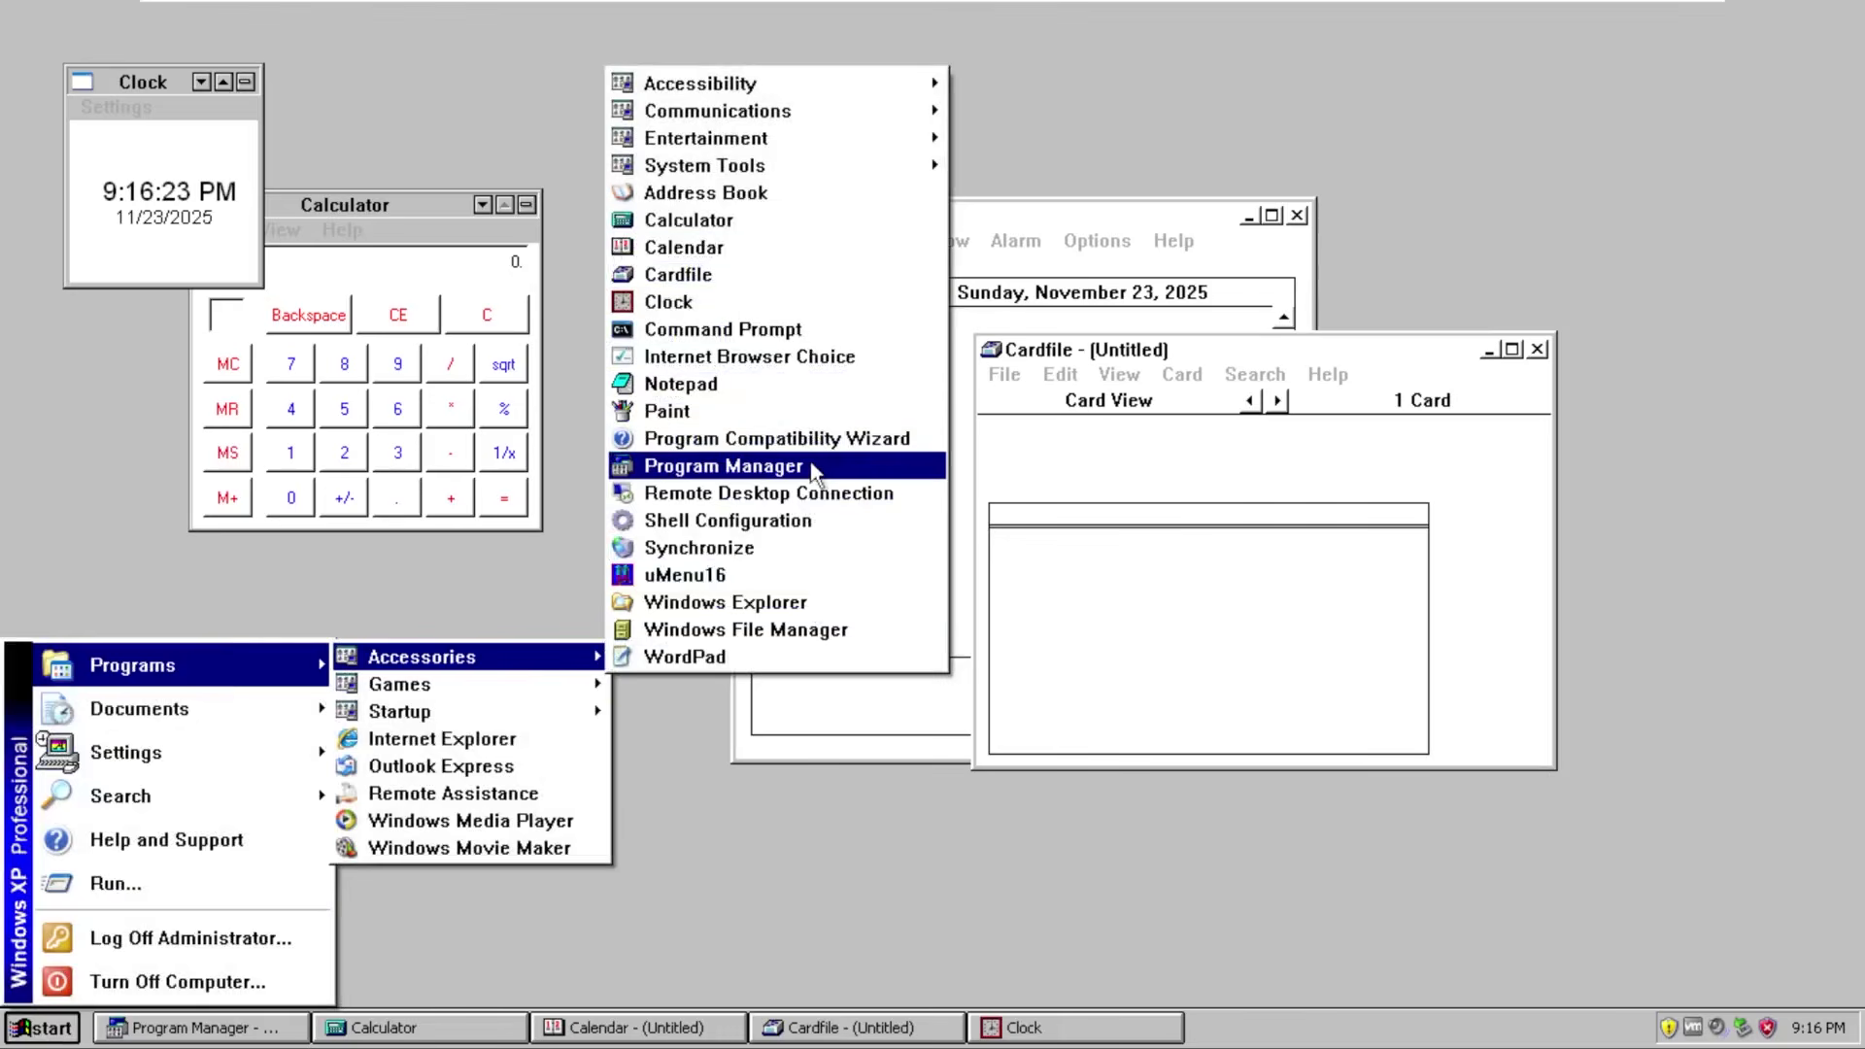
pyautogui.click(777, 383)
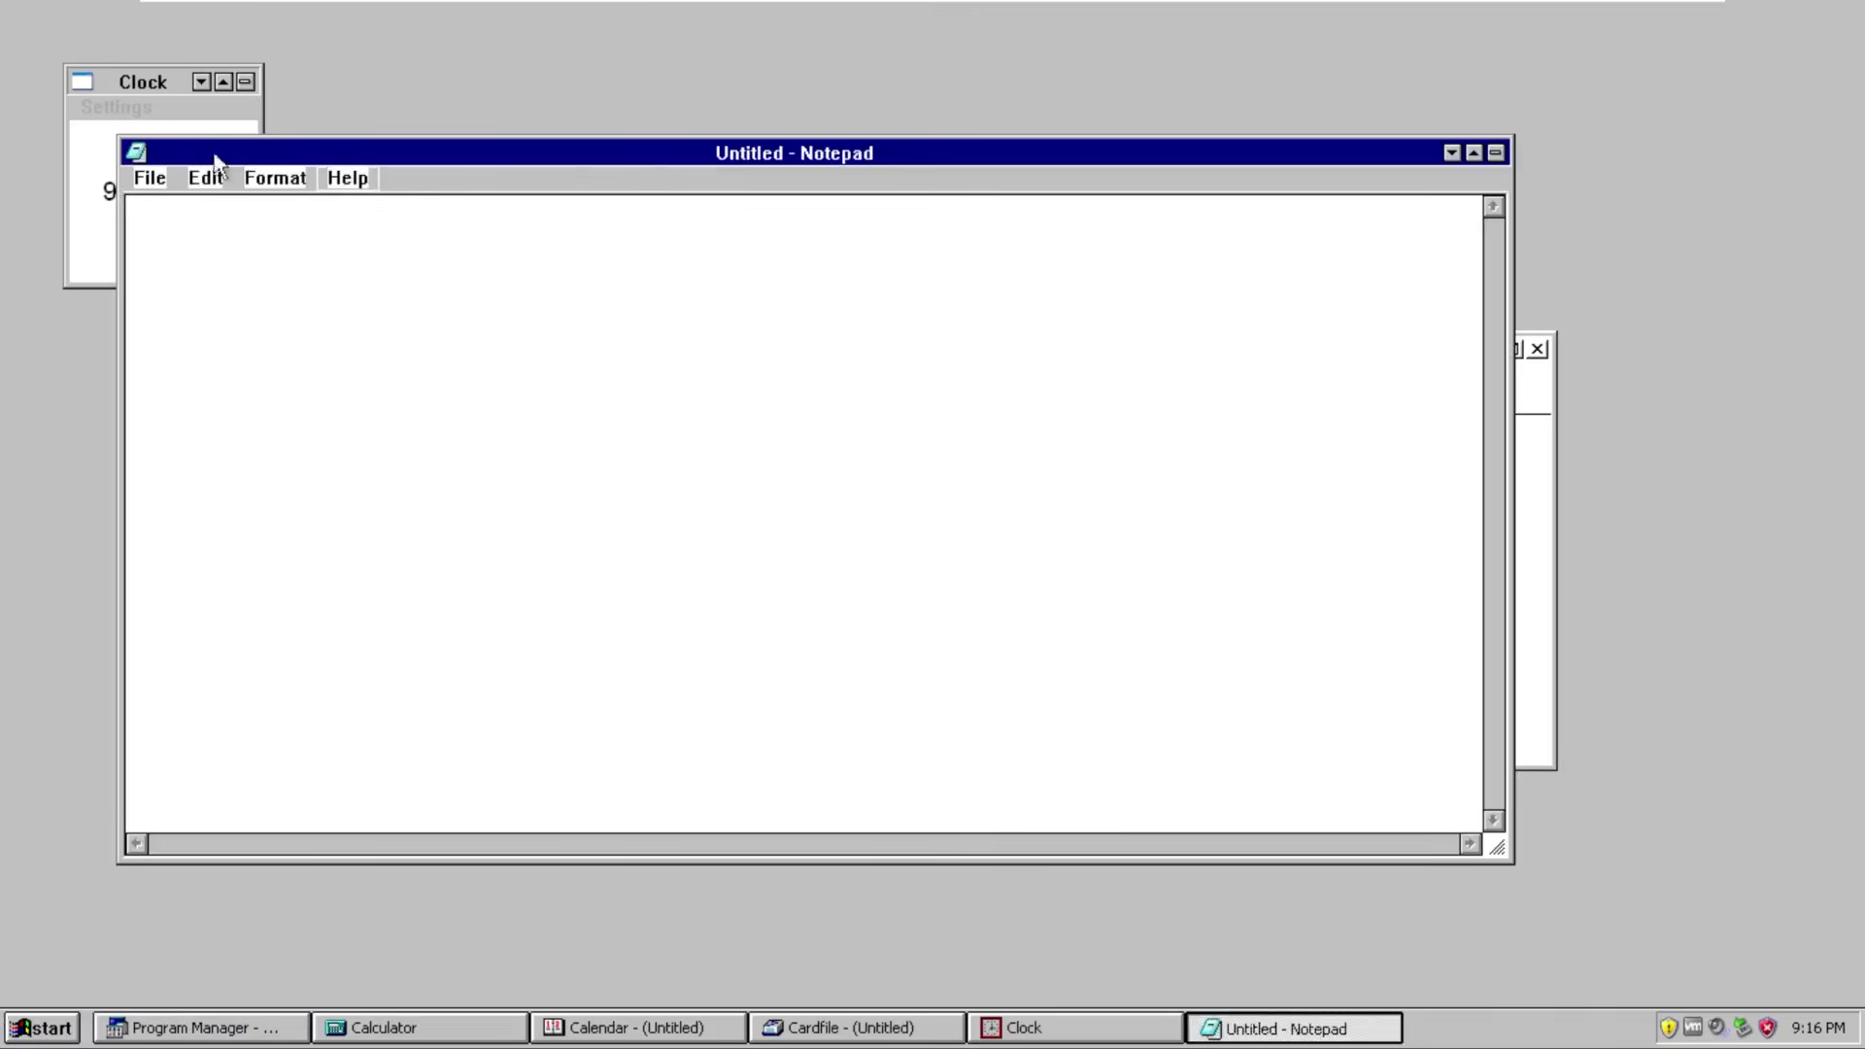
pyautogui.moveTo(125, 139); pyautogui.dragTo(1083, 511)
pyautogui.moveTo(1178, 510); pyautogui.dragTo(1180, 534)
pyautogui.moveTo(1230, 544); pyautogui.dragTo(1499, 377)
# Open Windows File Manager, view the contents of drives D and C, and exit it
pyautogui.click(39, 1028)
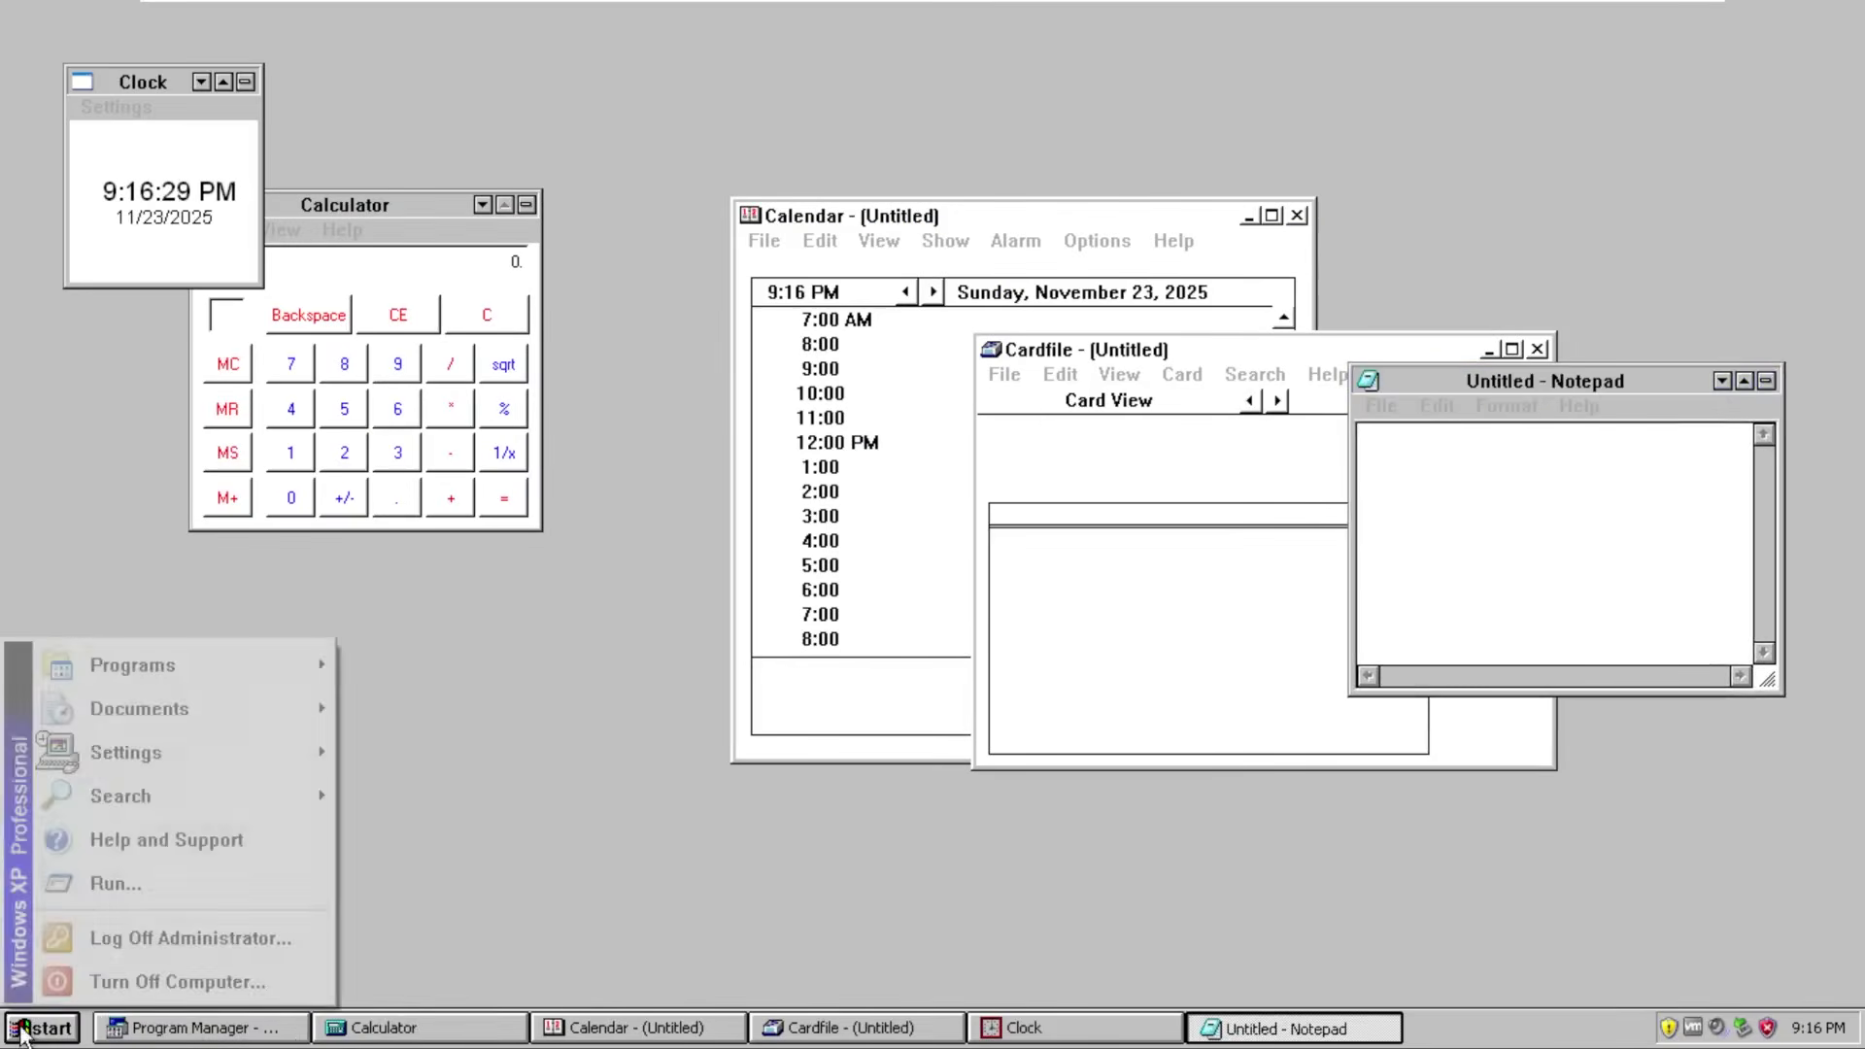
pyautogui.moveTo(194, 665)
pyautogui.moveTo(466, 656)
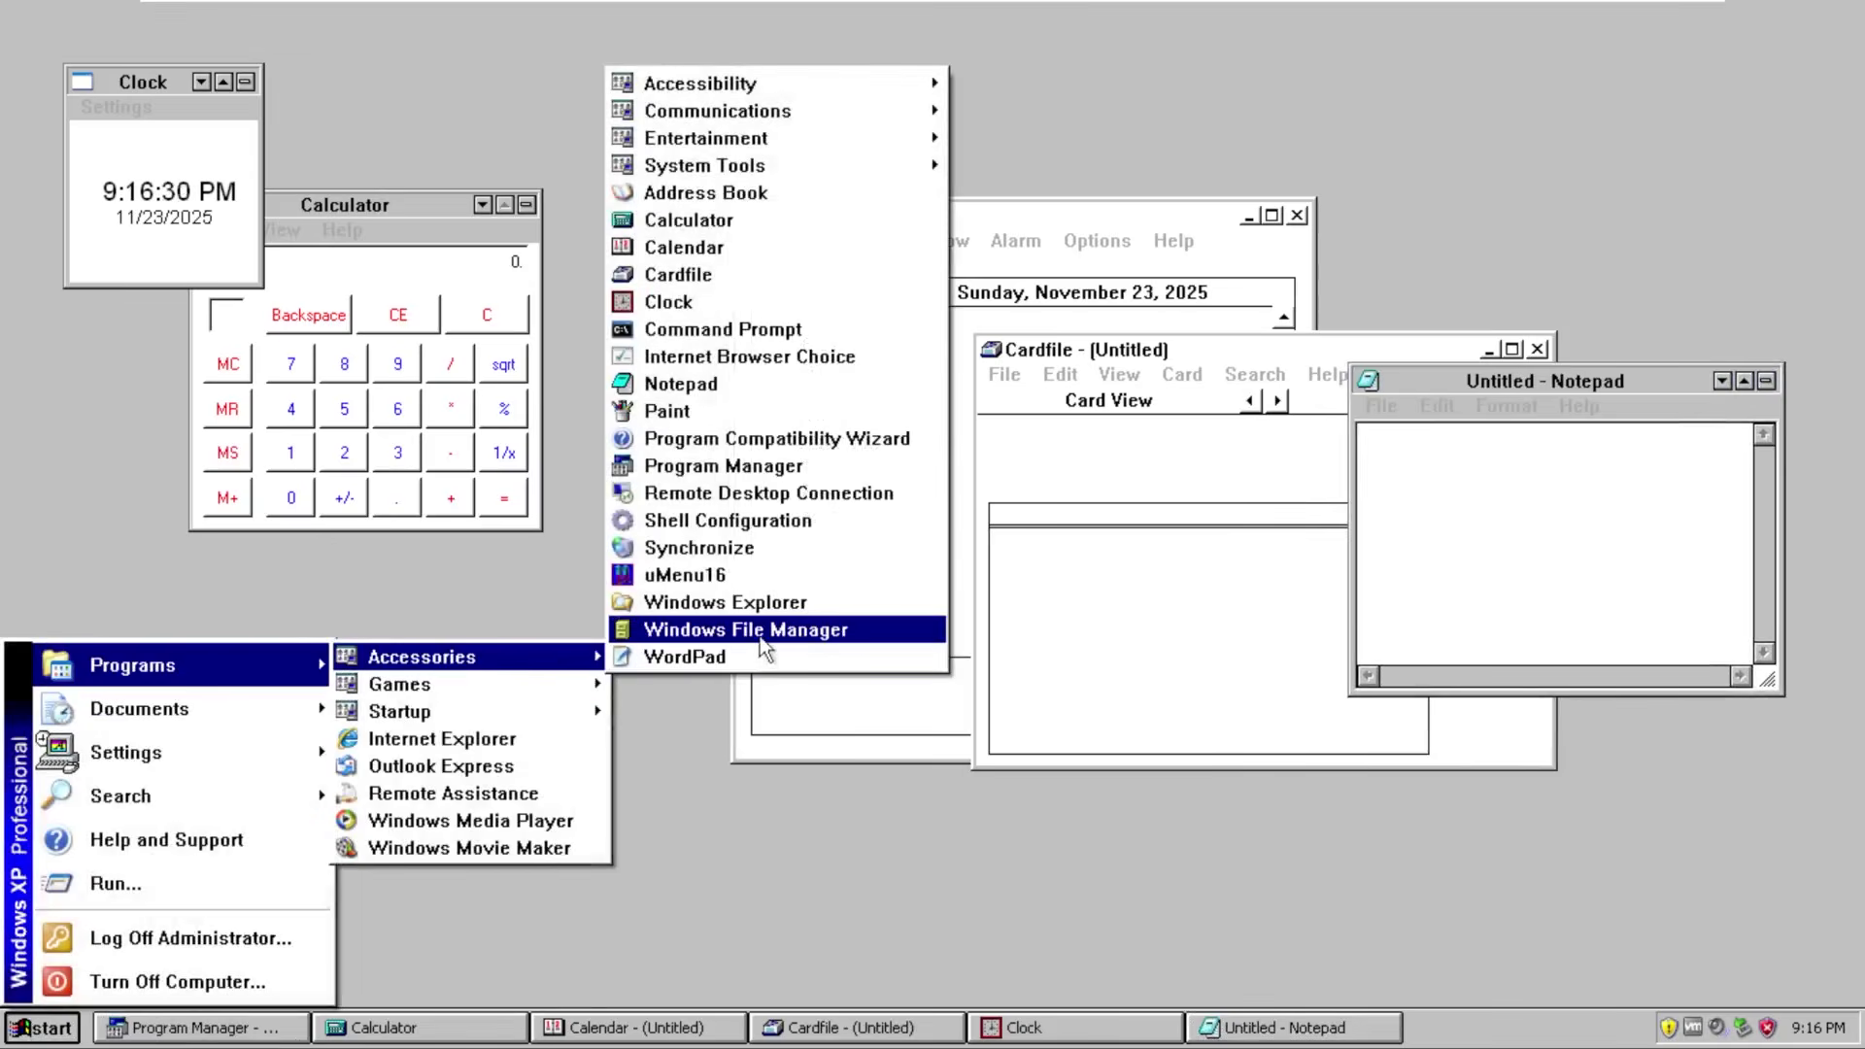
pyautogui.click(760, 631)
pyautogui.moveTo(649, 26); pyautogui.dragTo(773, 74)
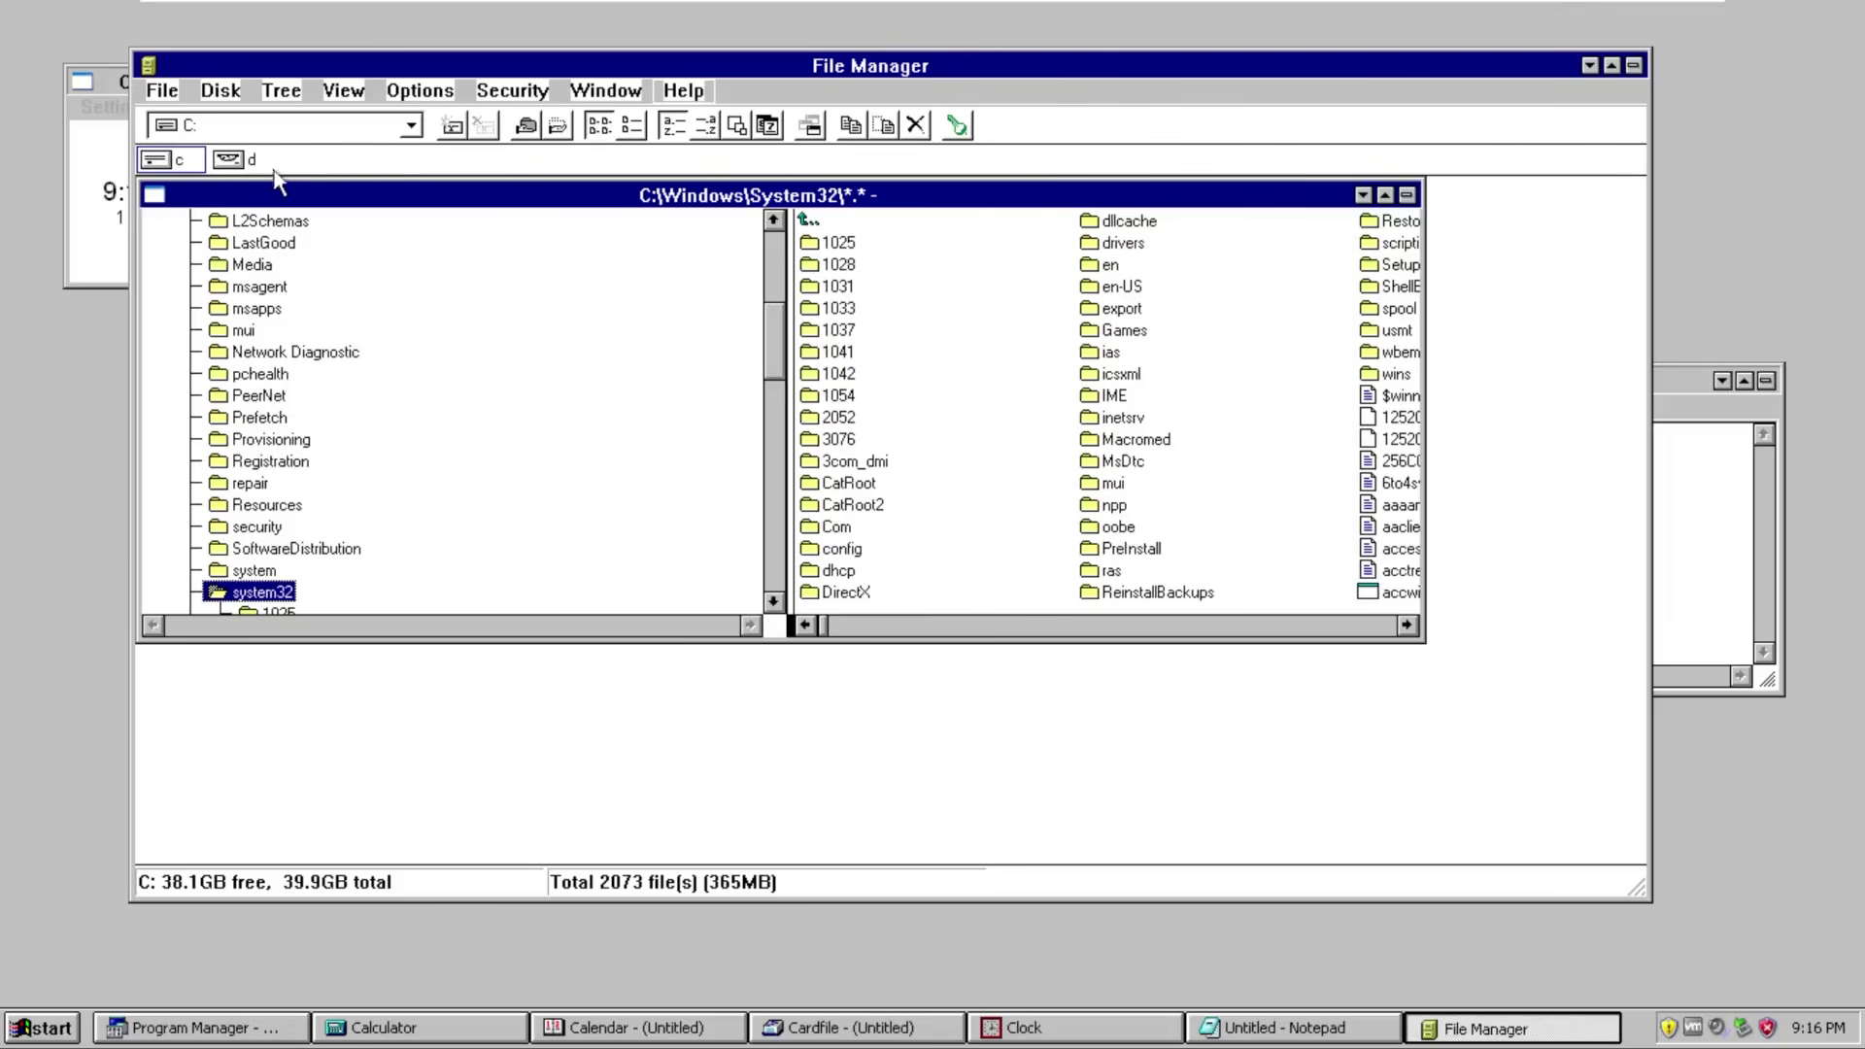
pyautogui.click(227, 159)
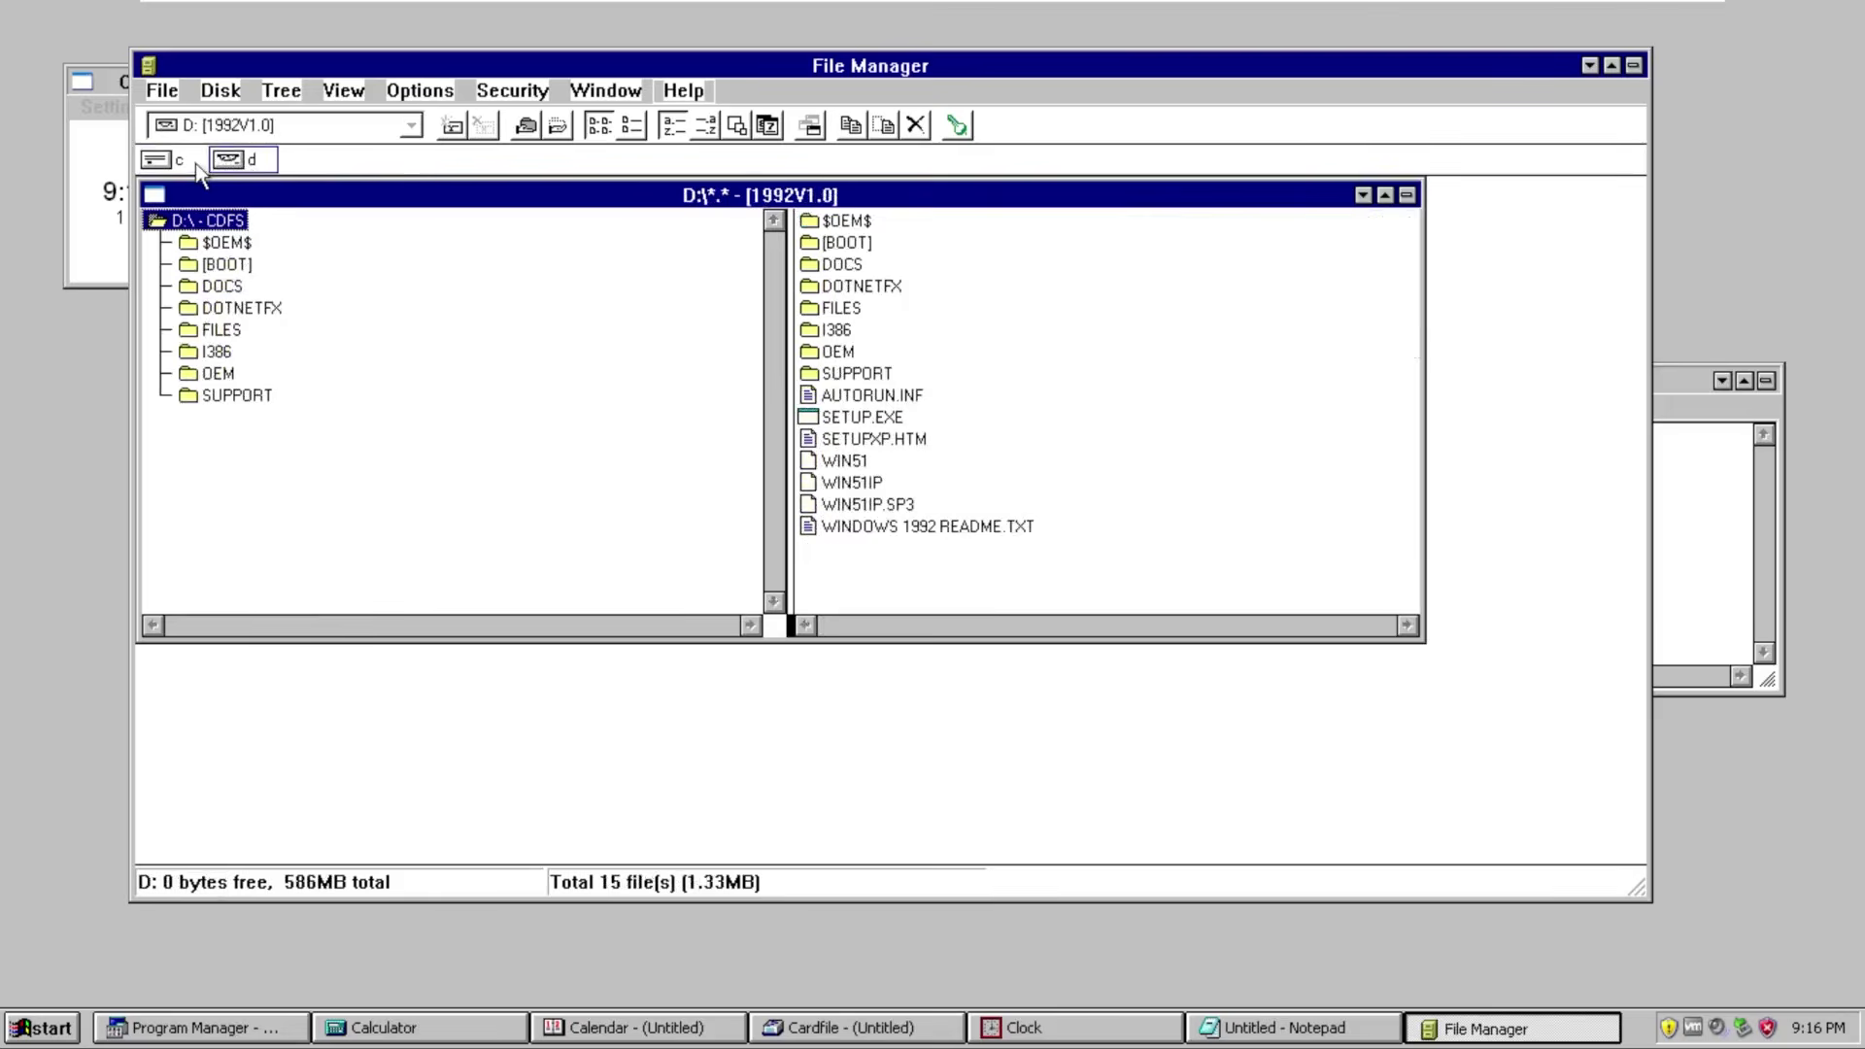
pyautogui.click(198, 165)
pyautogui.moveTo(1063, 202); pyautogui.dragTo(1126, 218)
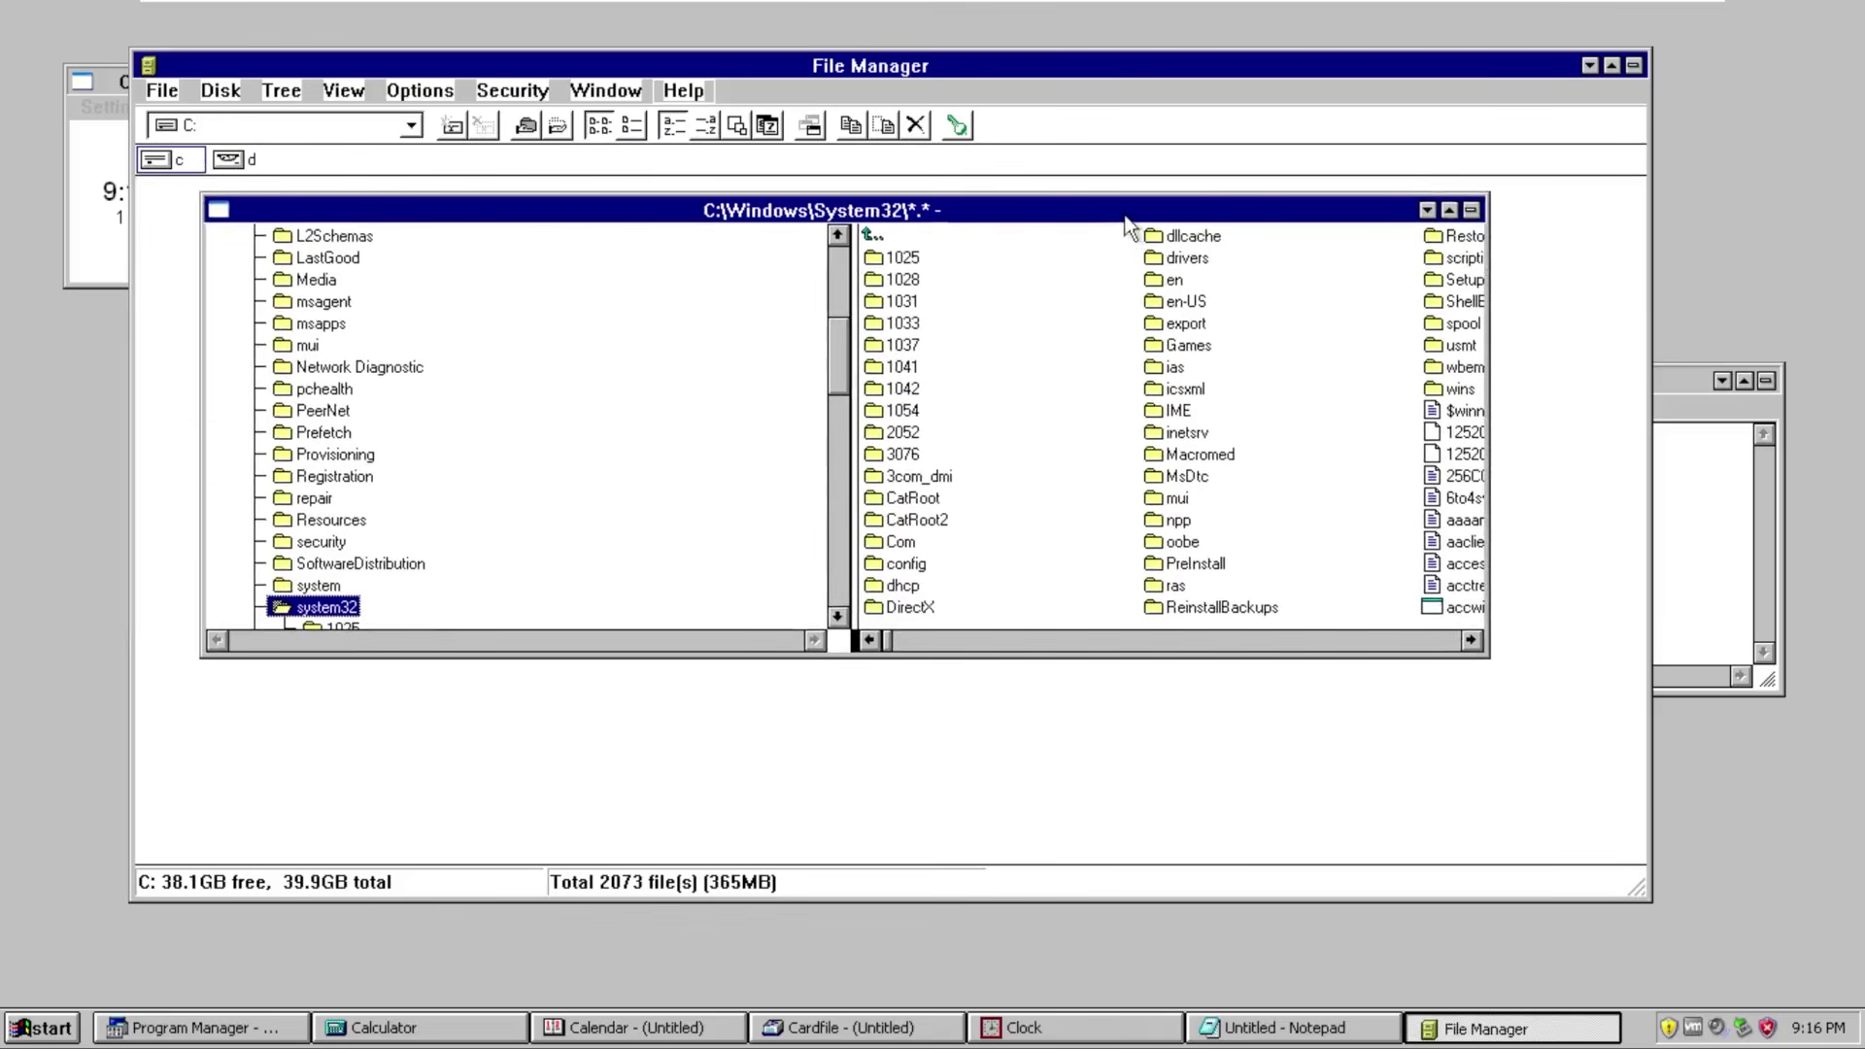
pyautogui.click(162, 90)
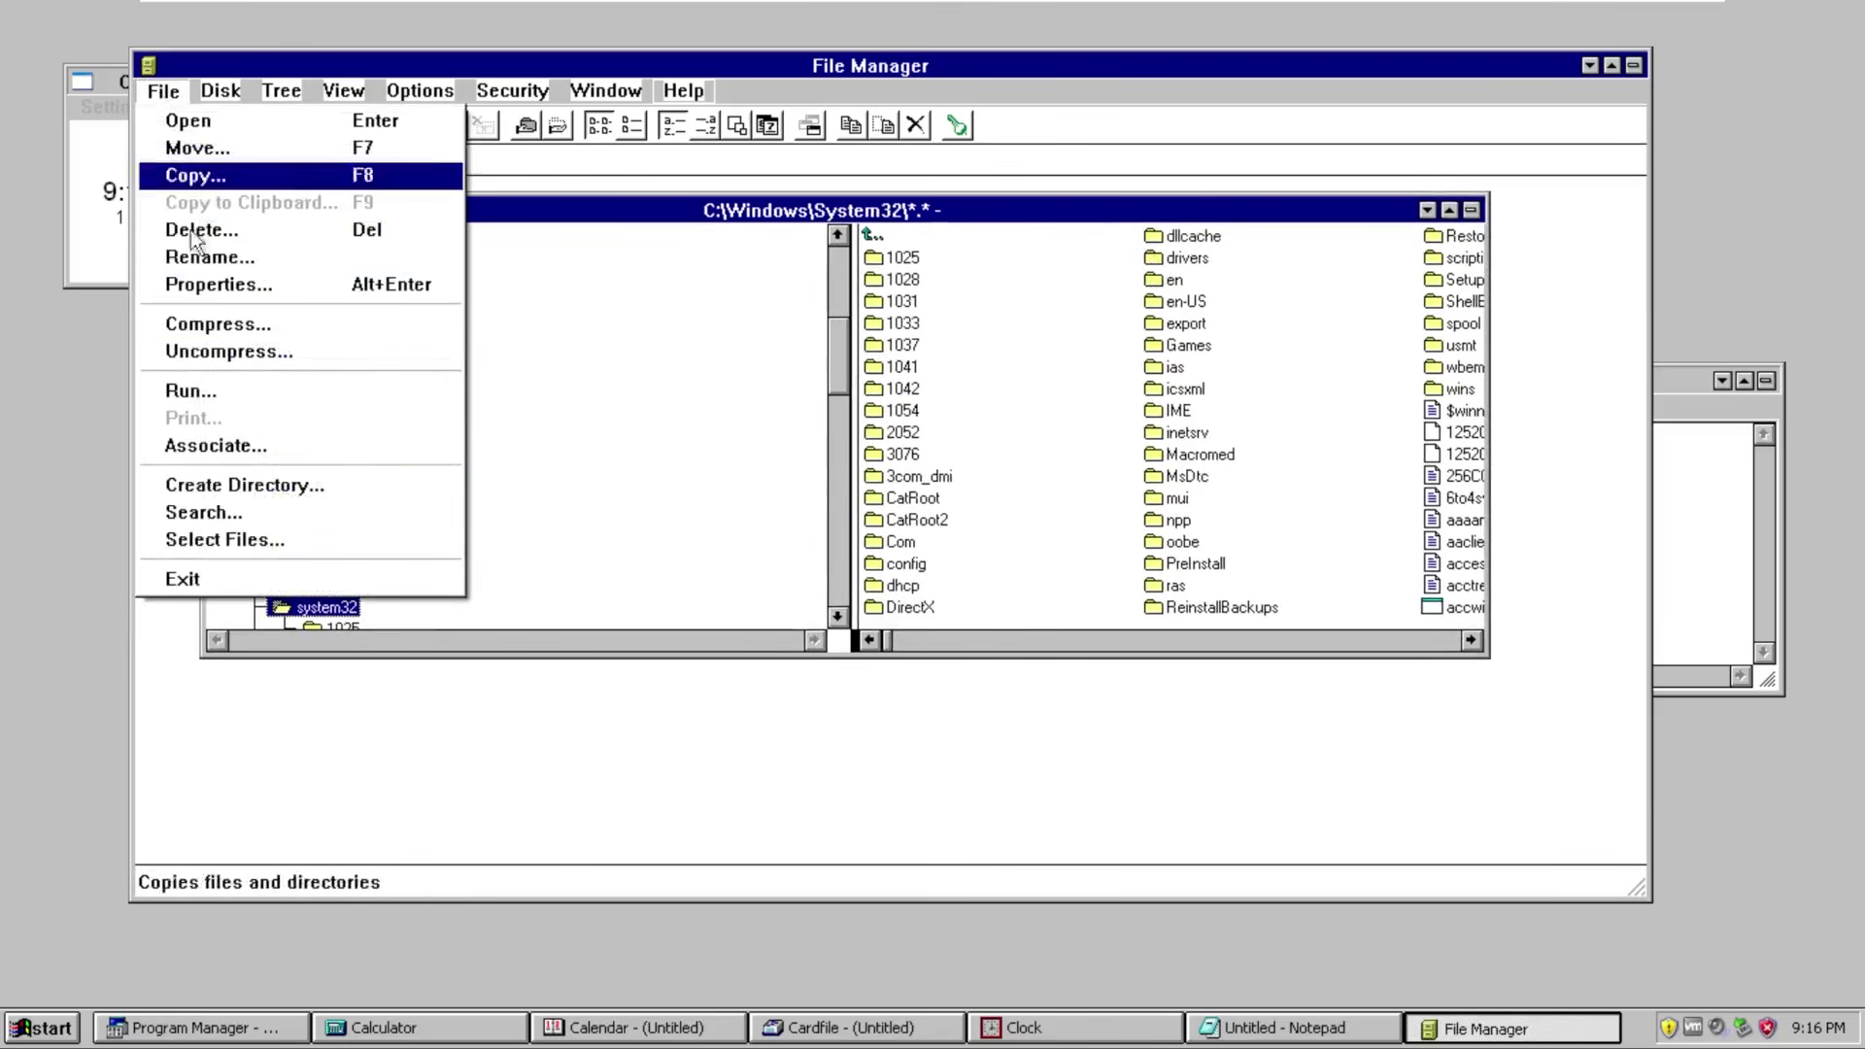
pyautogui.click(244, 579)
# Launch uMenu16 from the Accessories programs, view its About information, and dismiss it
pyautogui.click(39, 1028)
pyautogui.moveTo(188, 664)
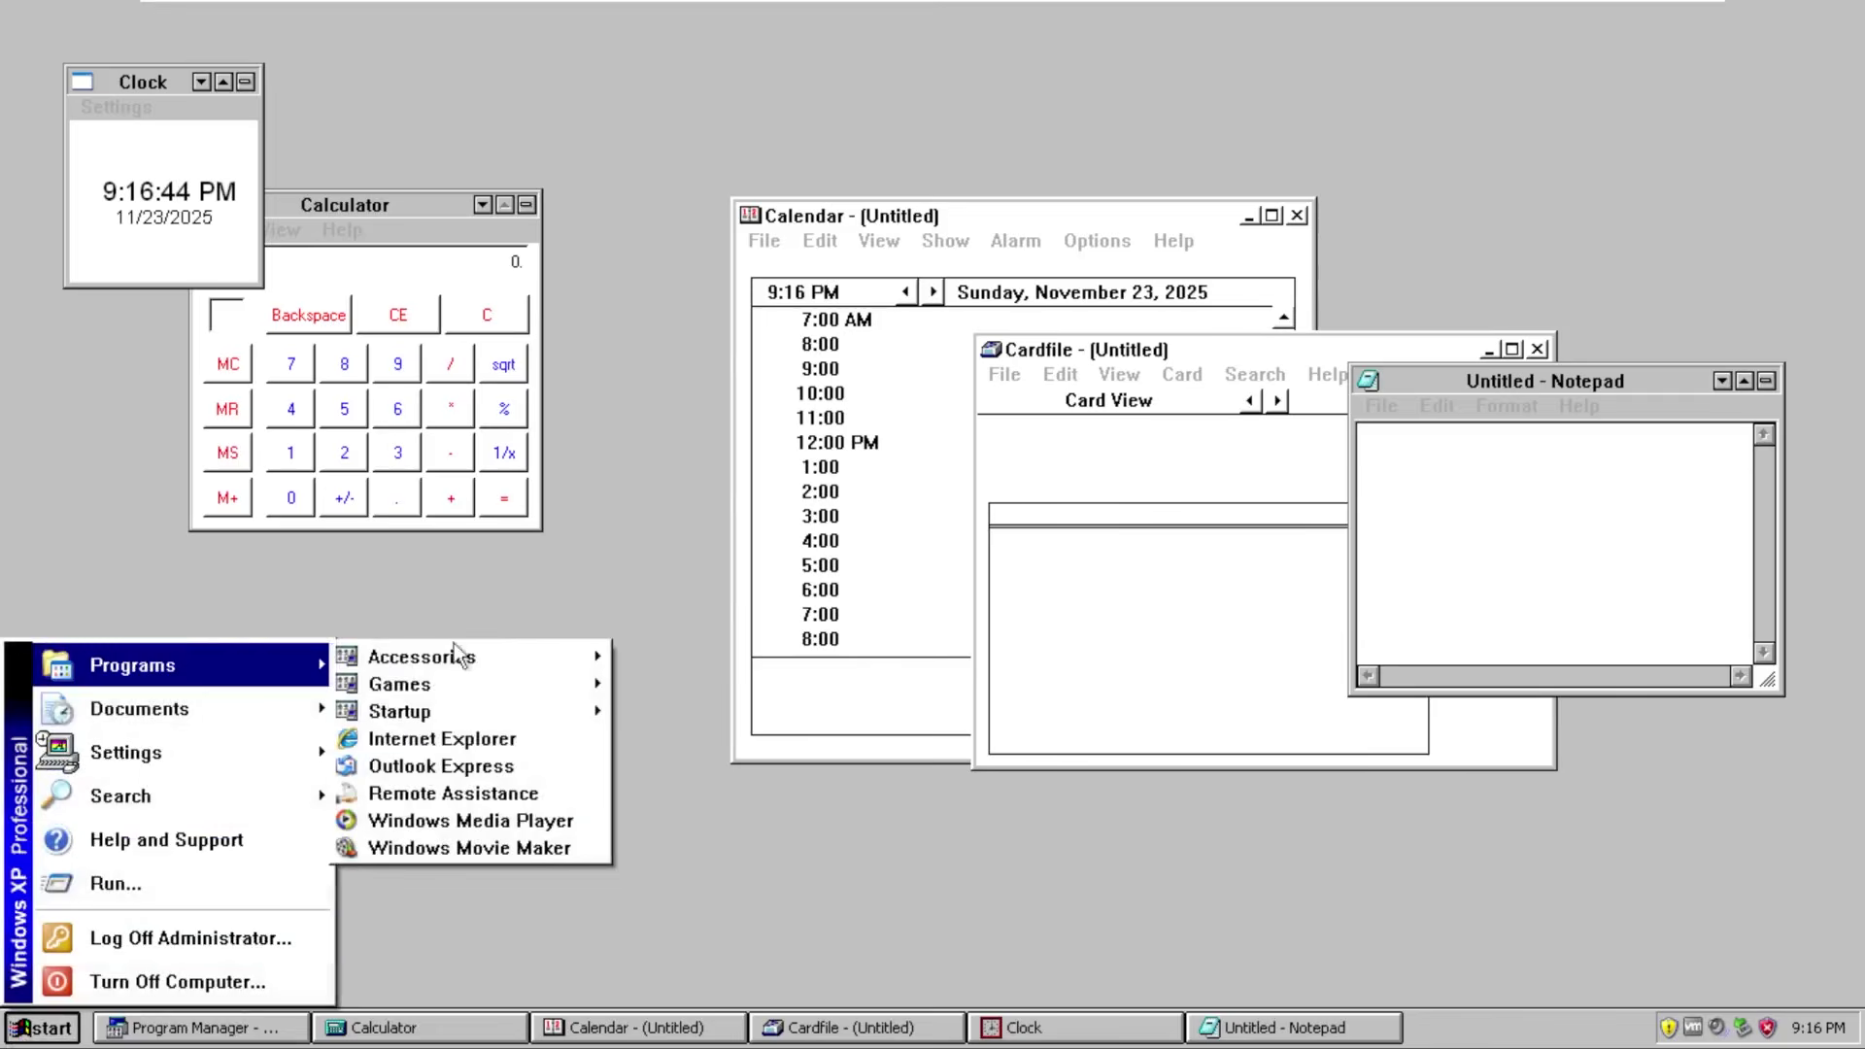
pyautogui.moveTo(466, 656)
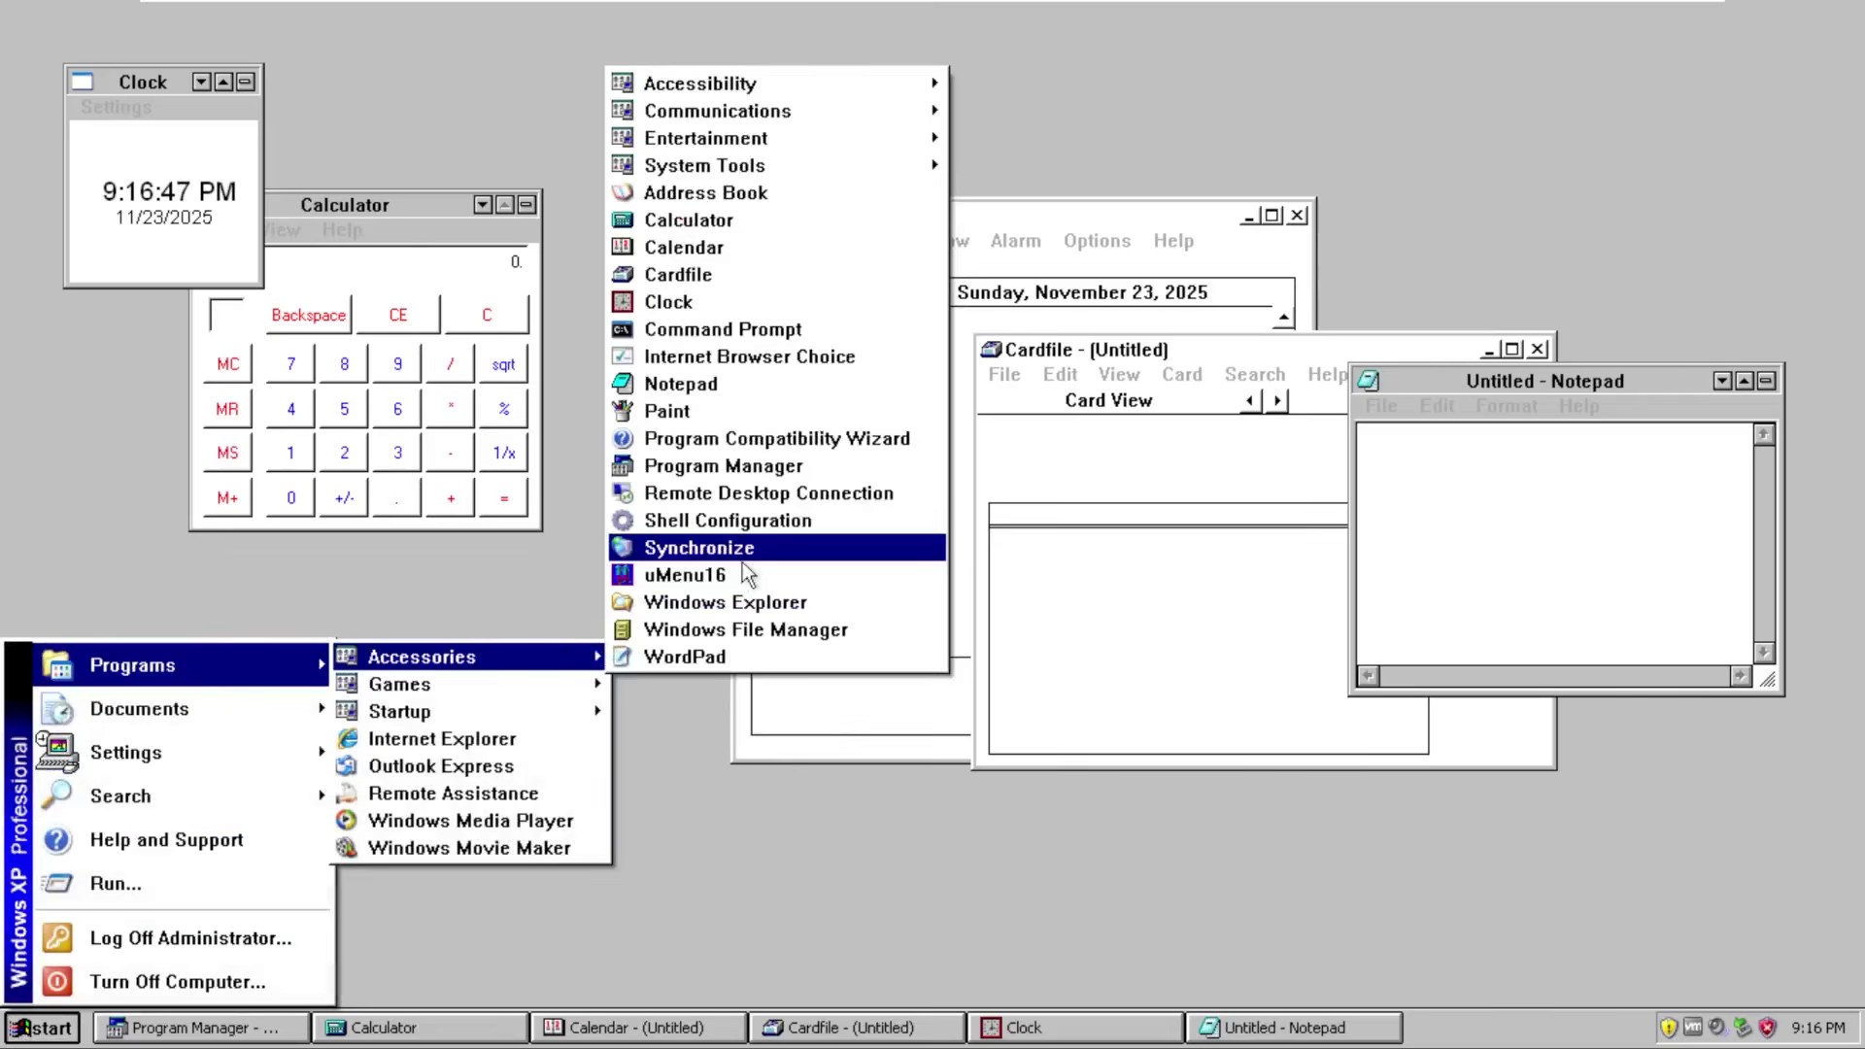
pyautogui.click(686, 583)
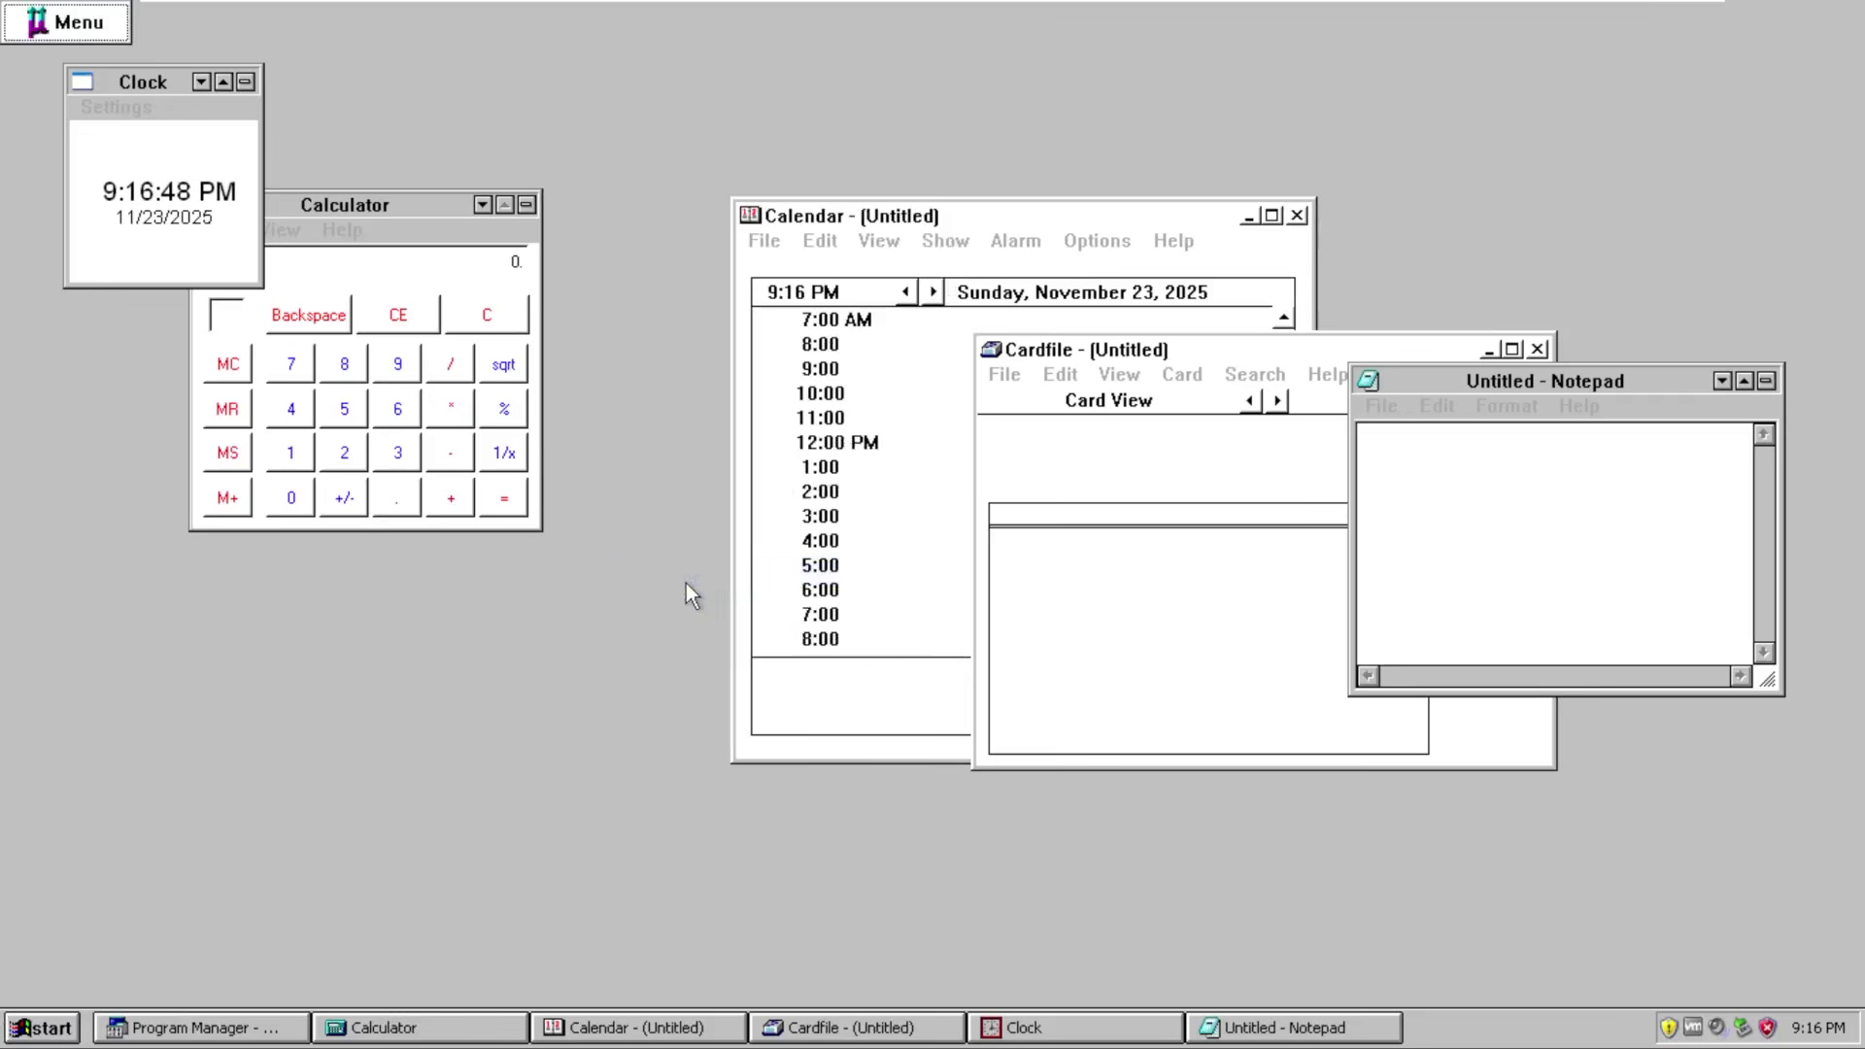
pyautogui.click(107, 27)
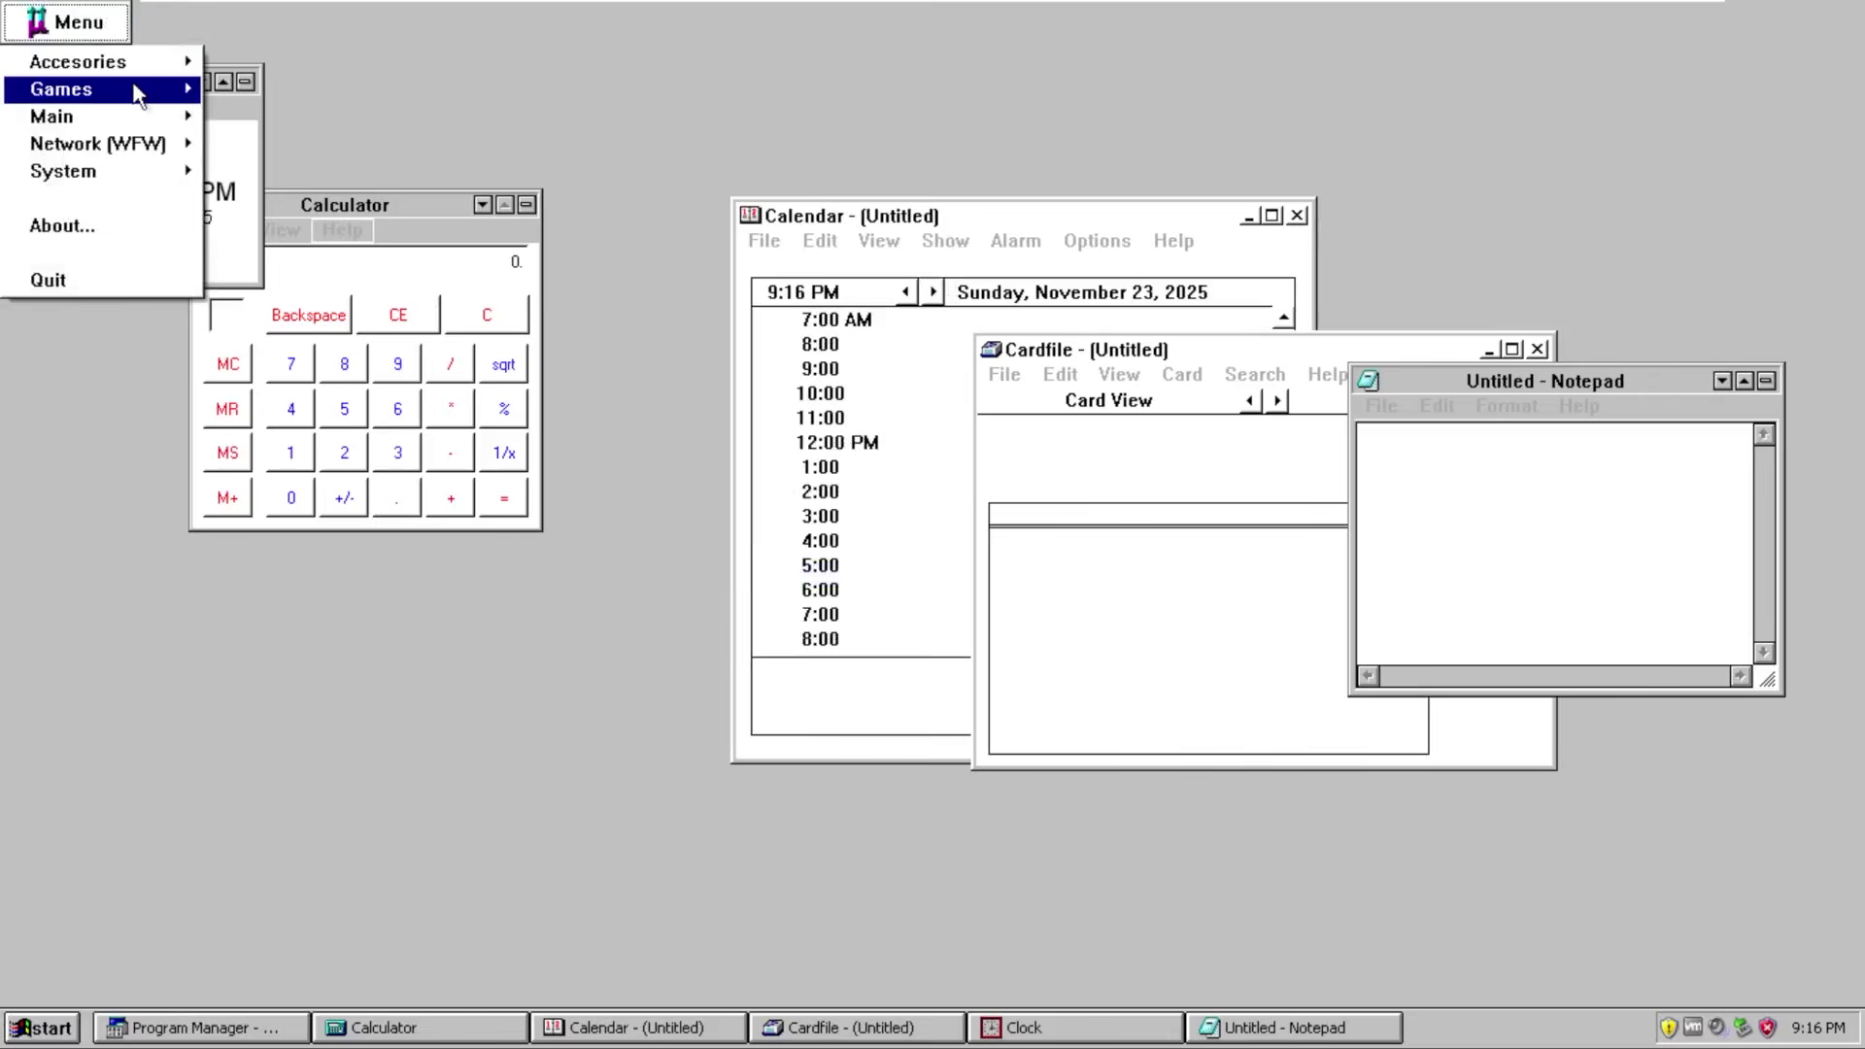
pyautogui.moveTo(137, 74)
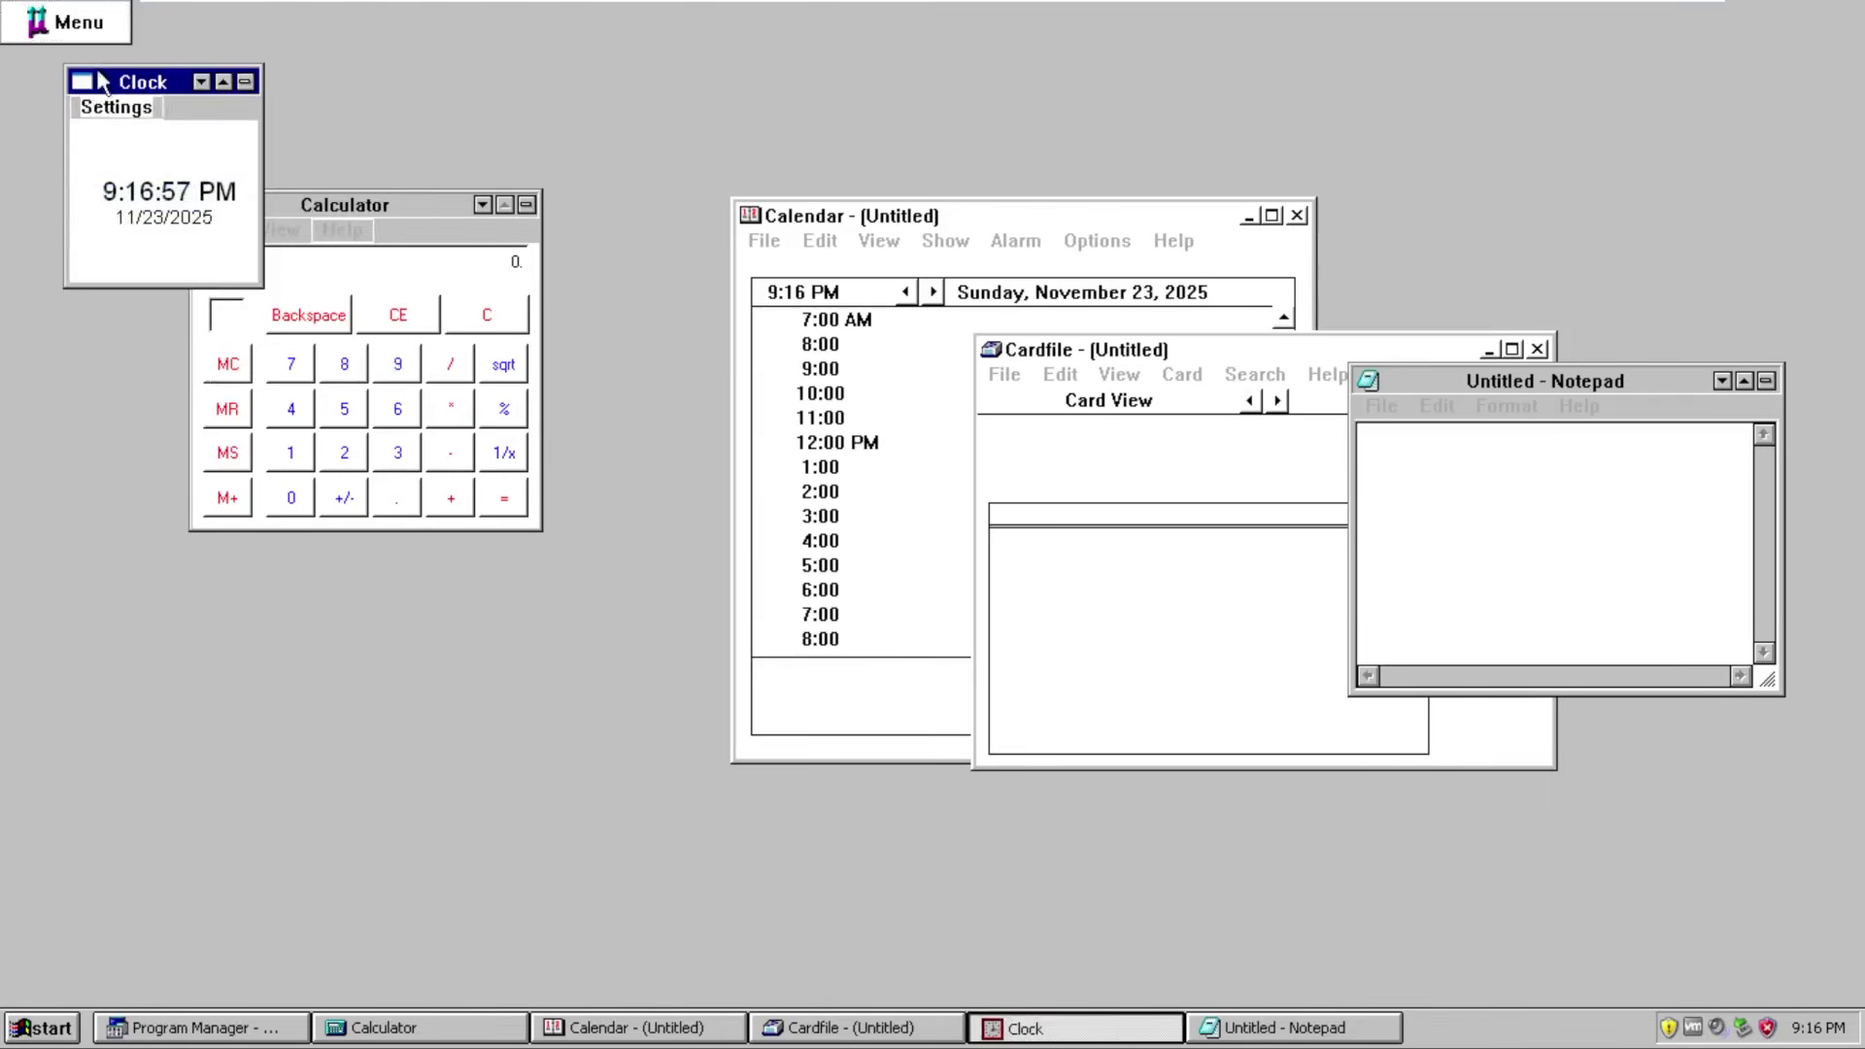
pyautogui.click(139, 238)
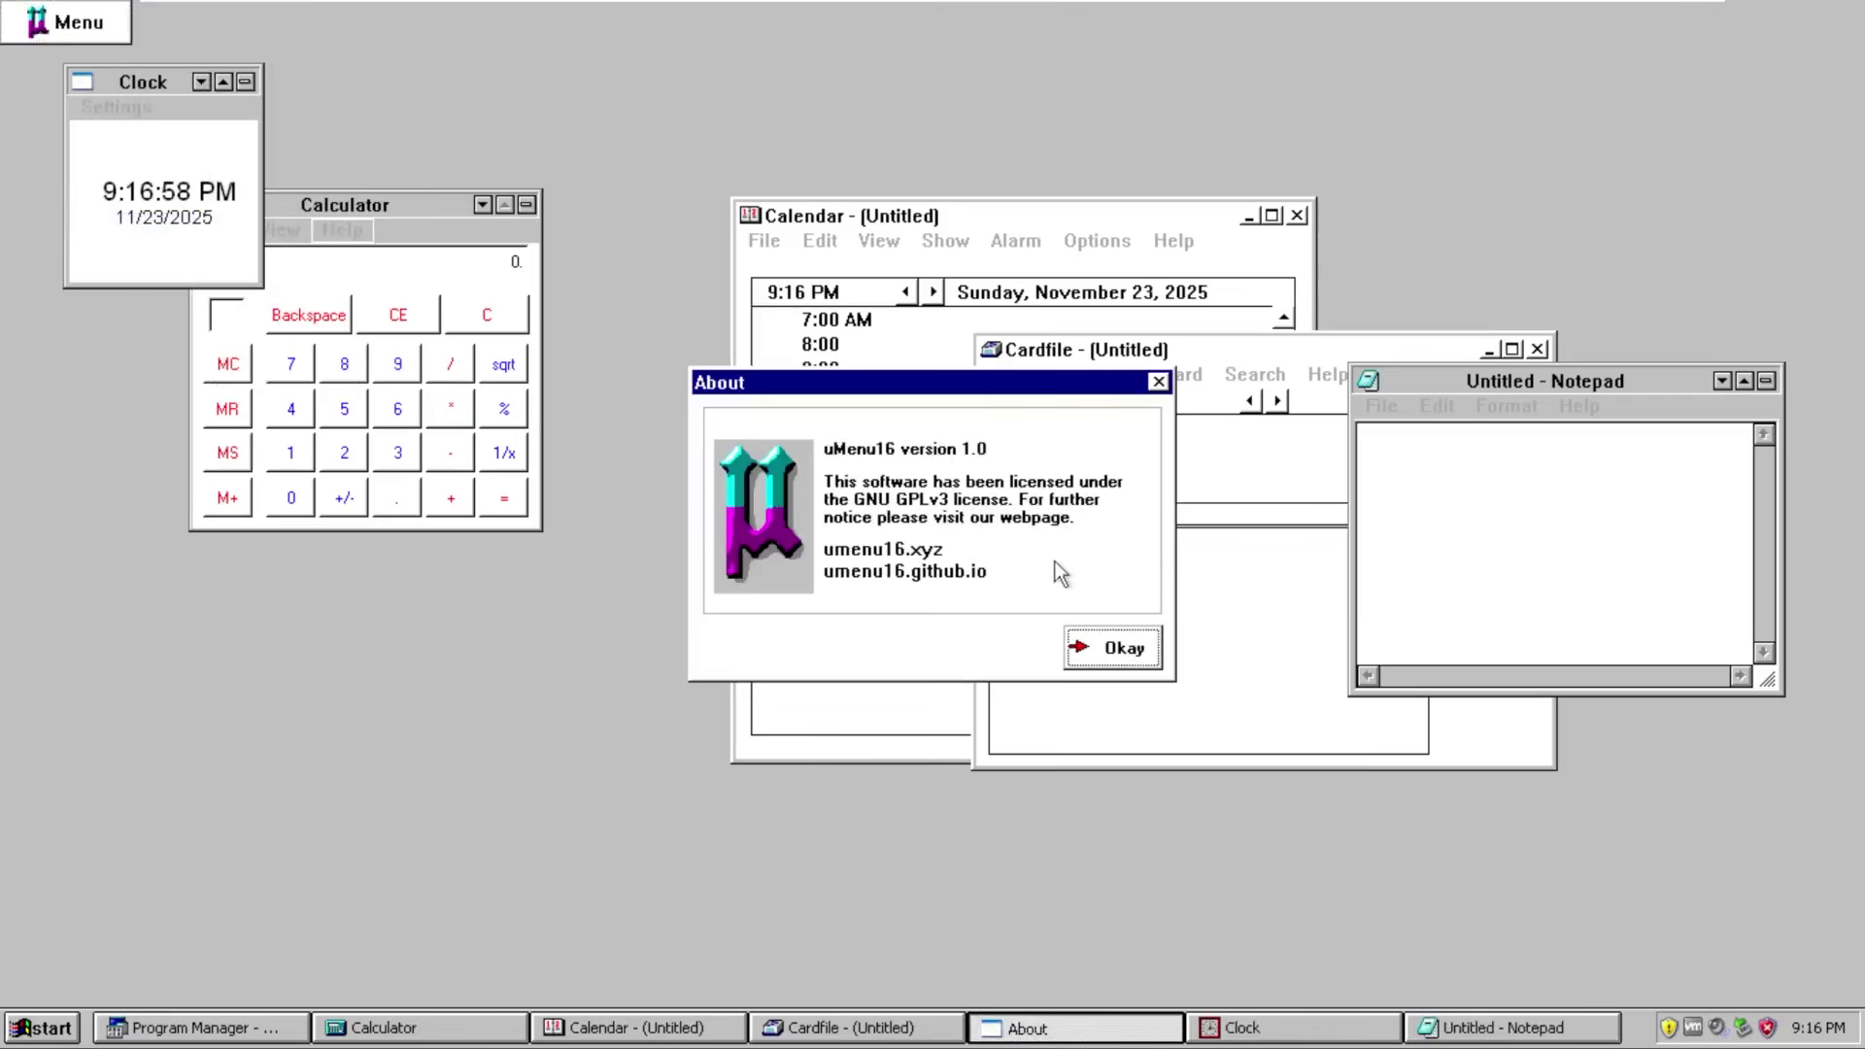
pyautogui.click(1115, 643)
# Browse the uMenu16 program groups, including Games, and quit uMenu16
pyautogui.click(68, 21)
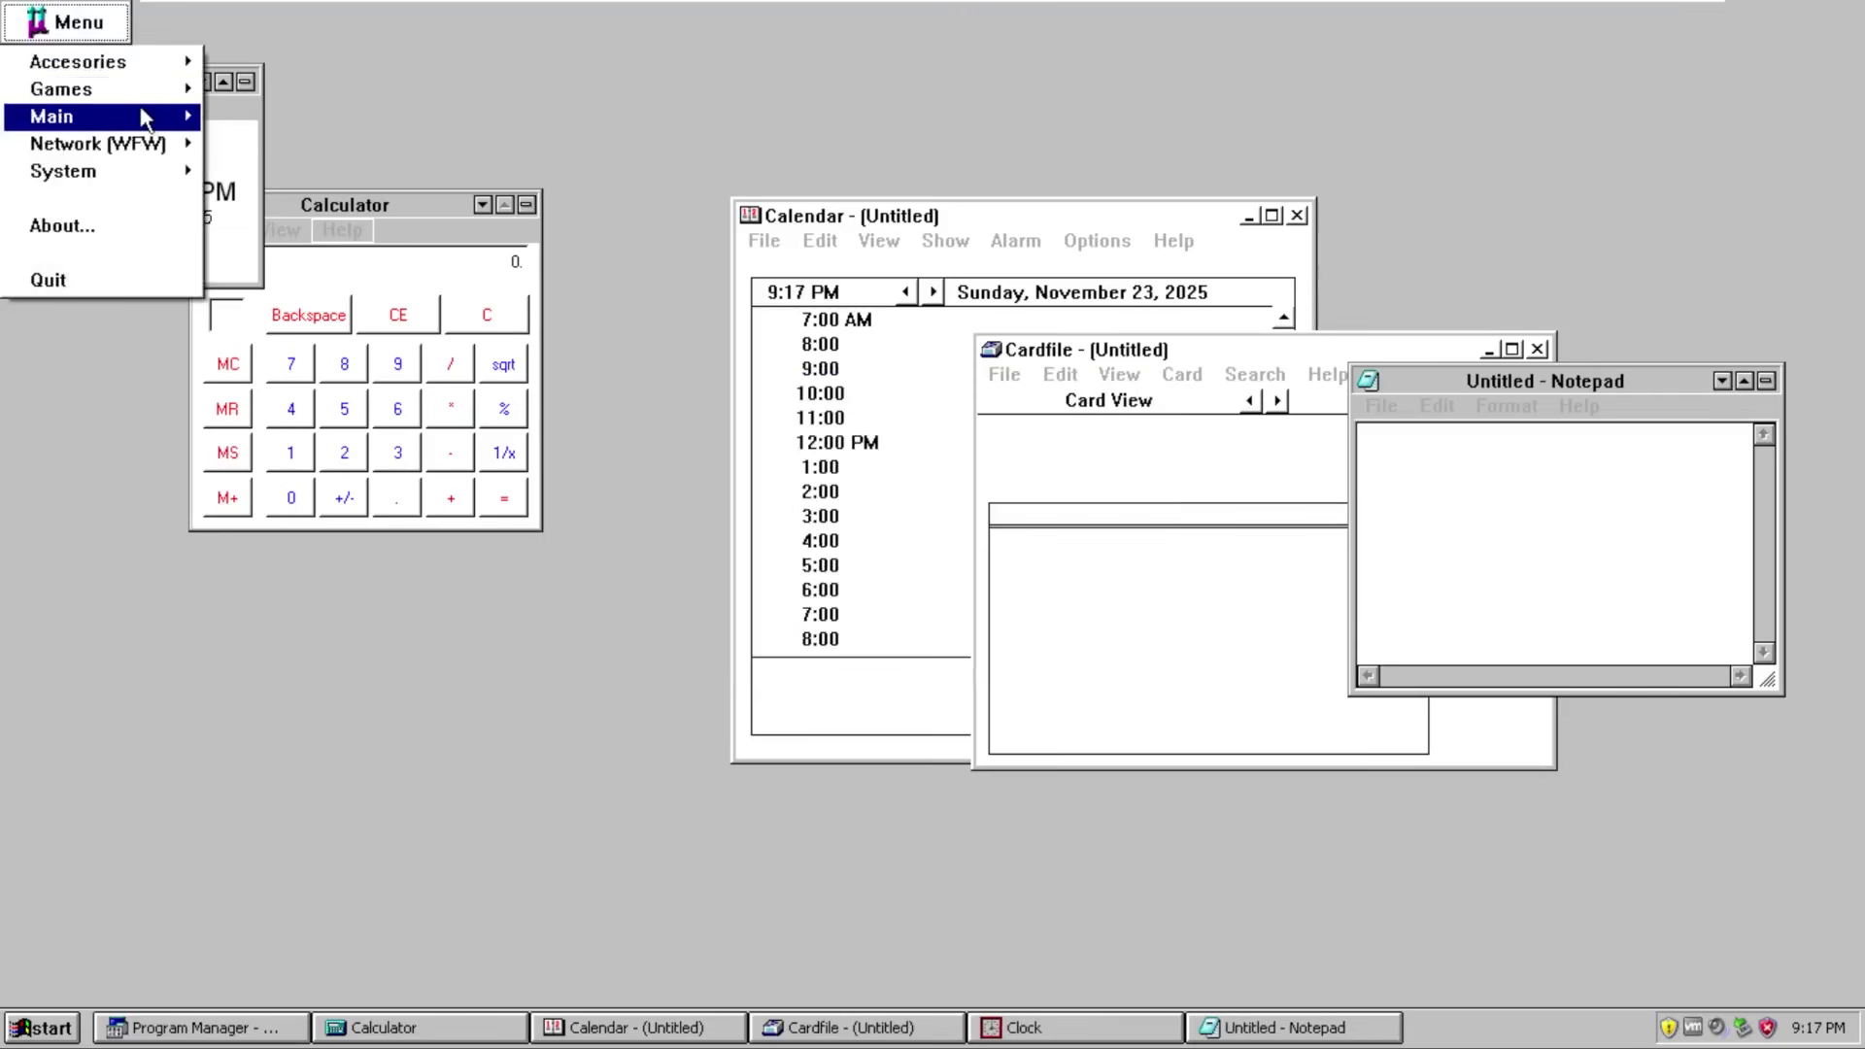
pyautogui.moveTo(144, 146)
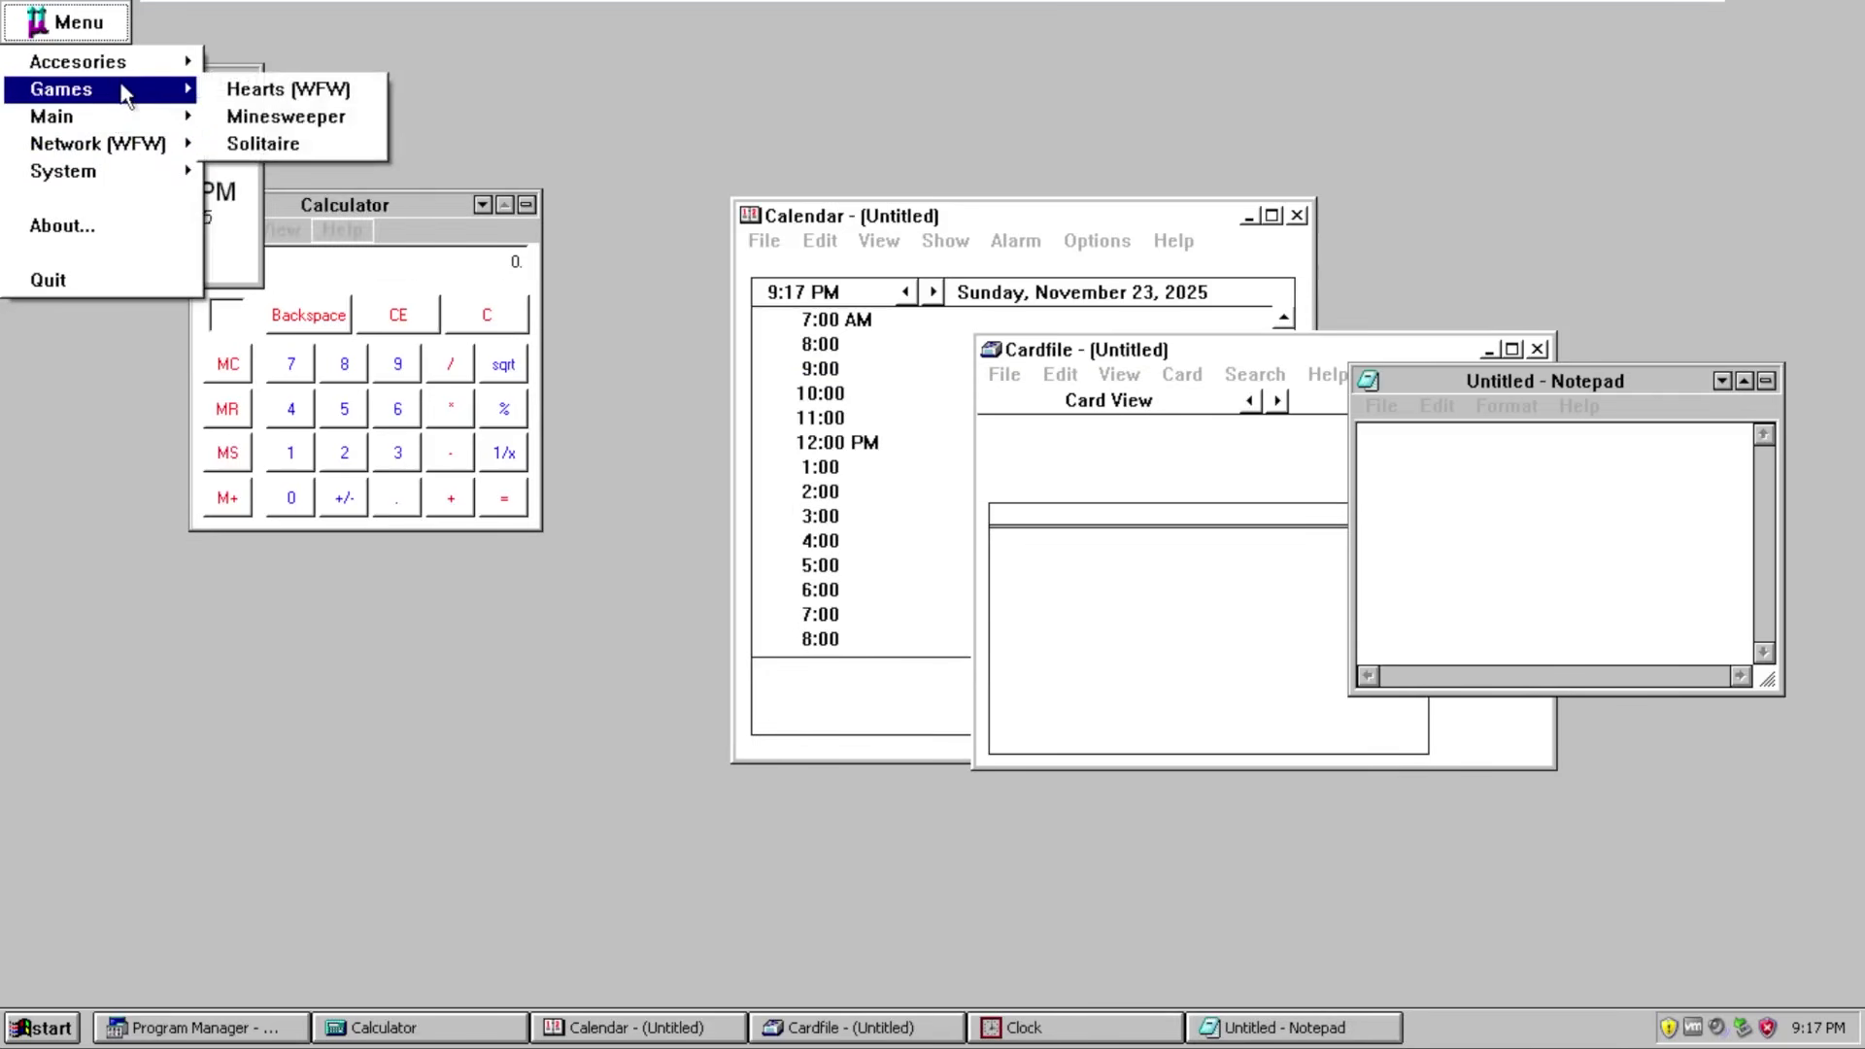
pyautogui.click(132, 282)
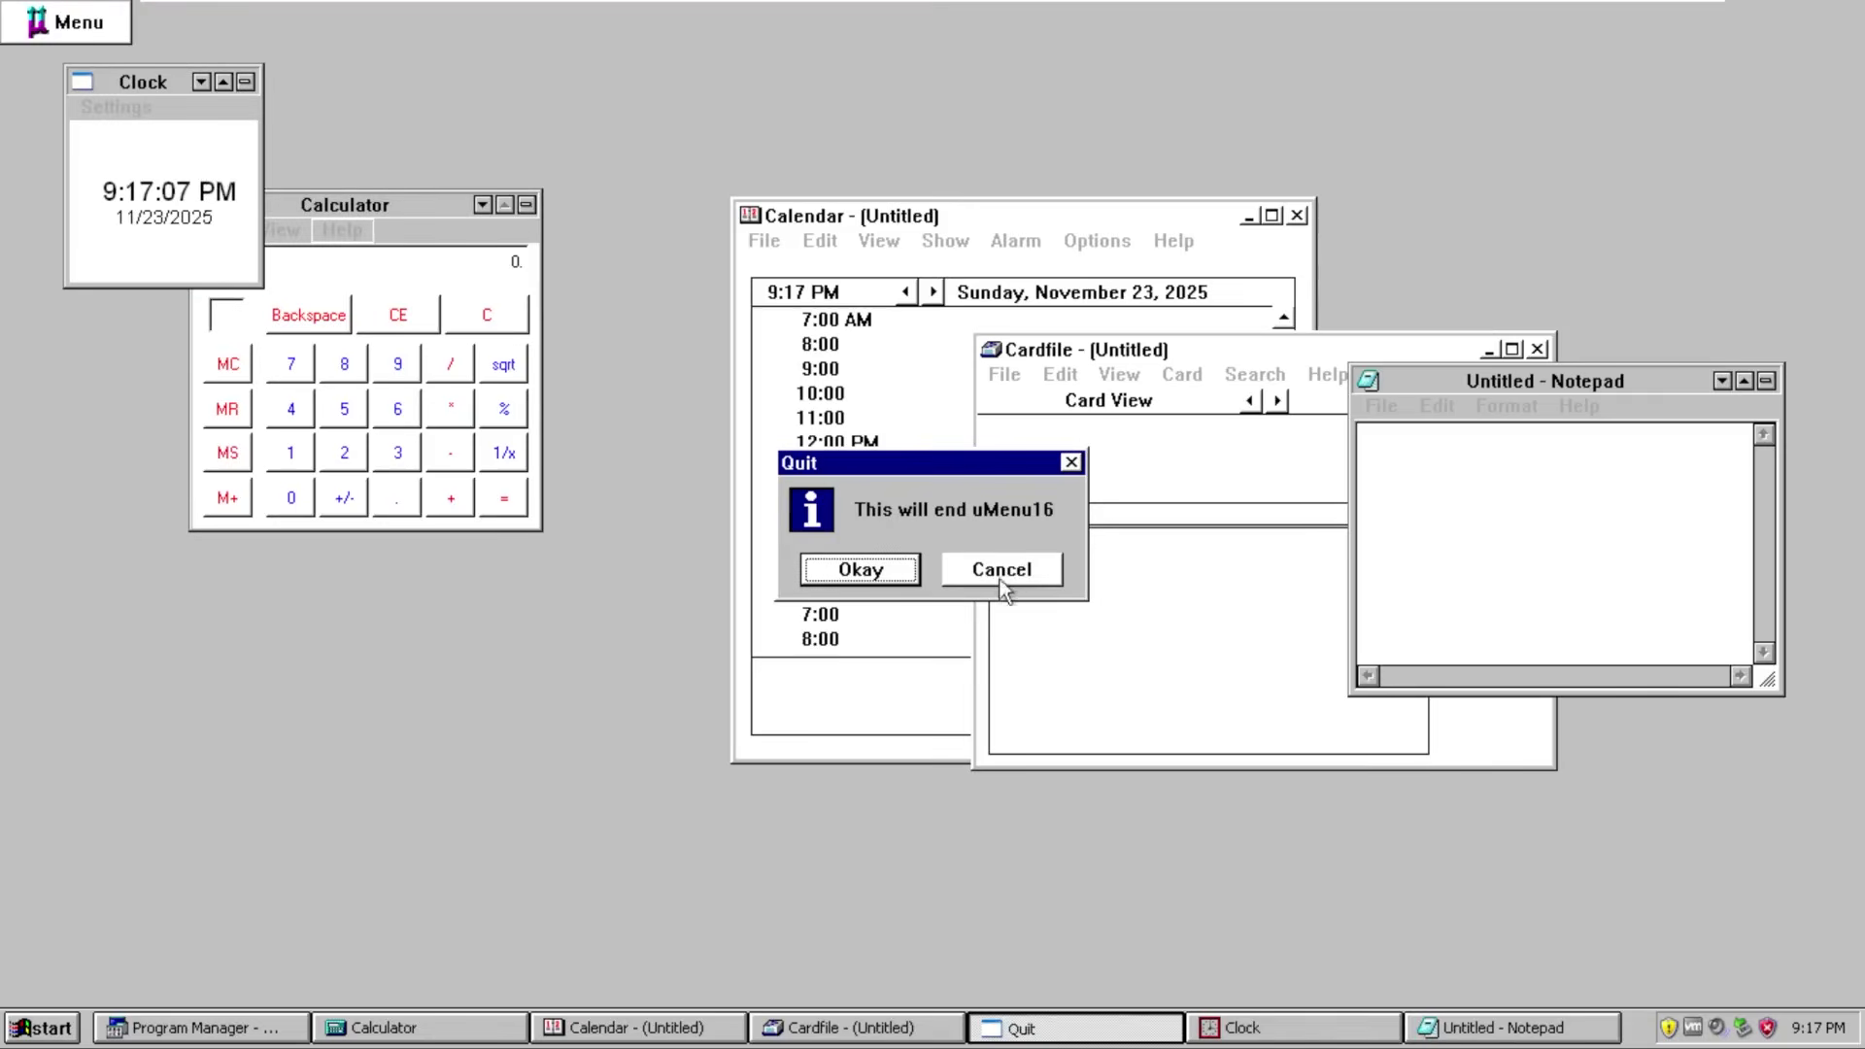
pyautogui.click(895, 570)
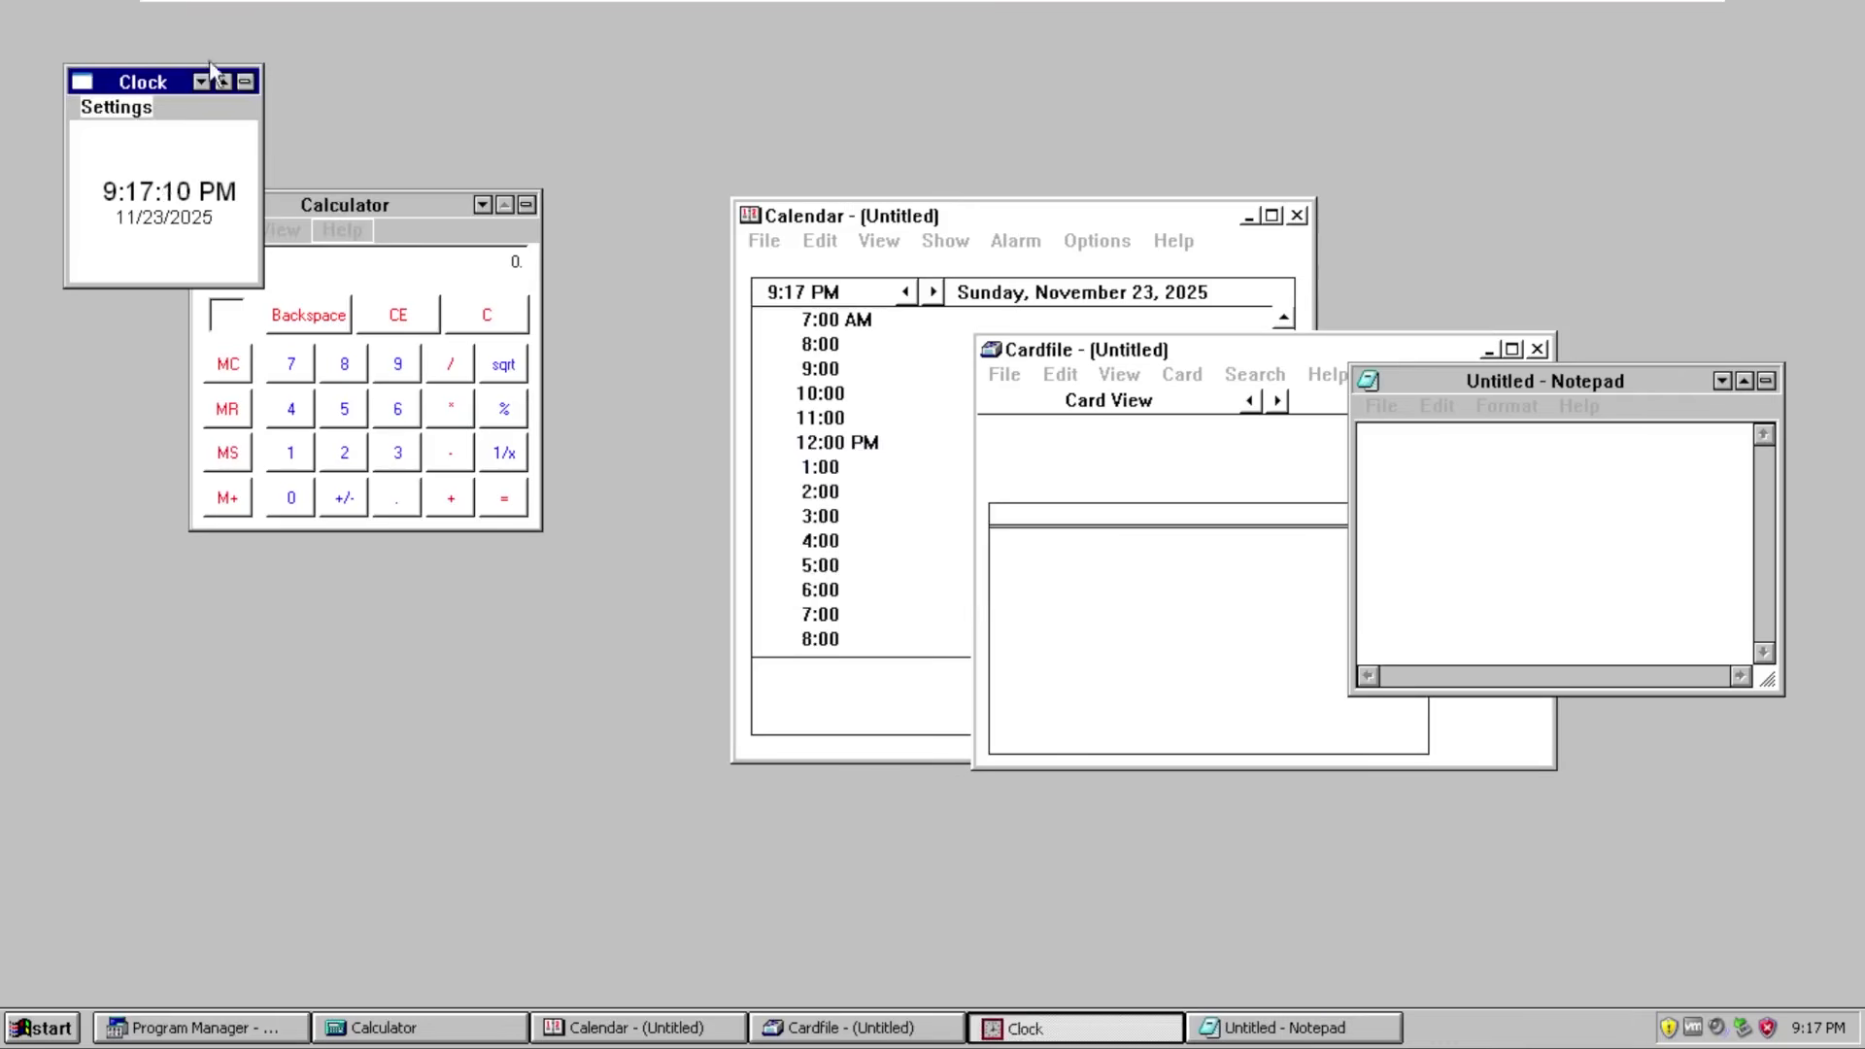
# Close the Clock, Calculator, Calendar, Cardfile and Notepad windows
pyautogui.click(244, 82)
pyautogui.click(525, 205)
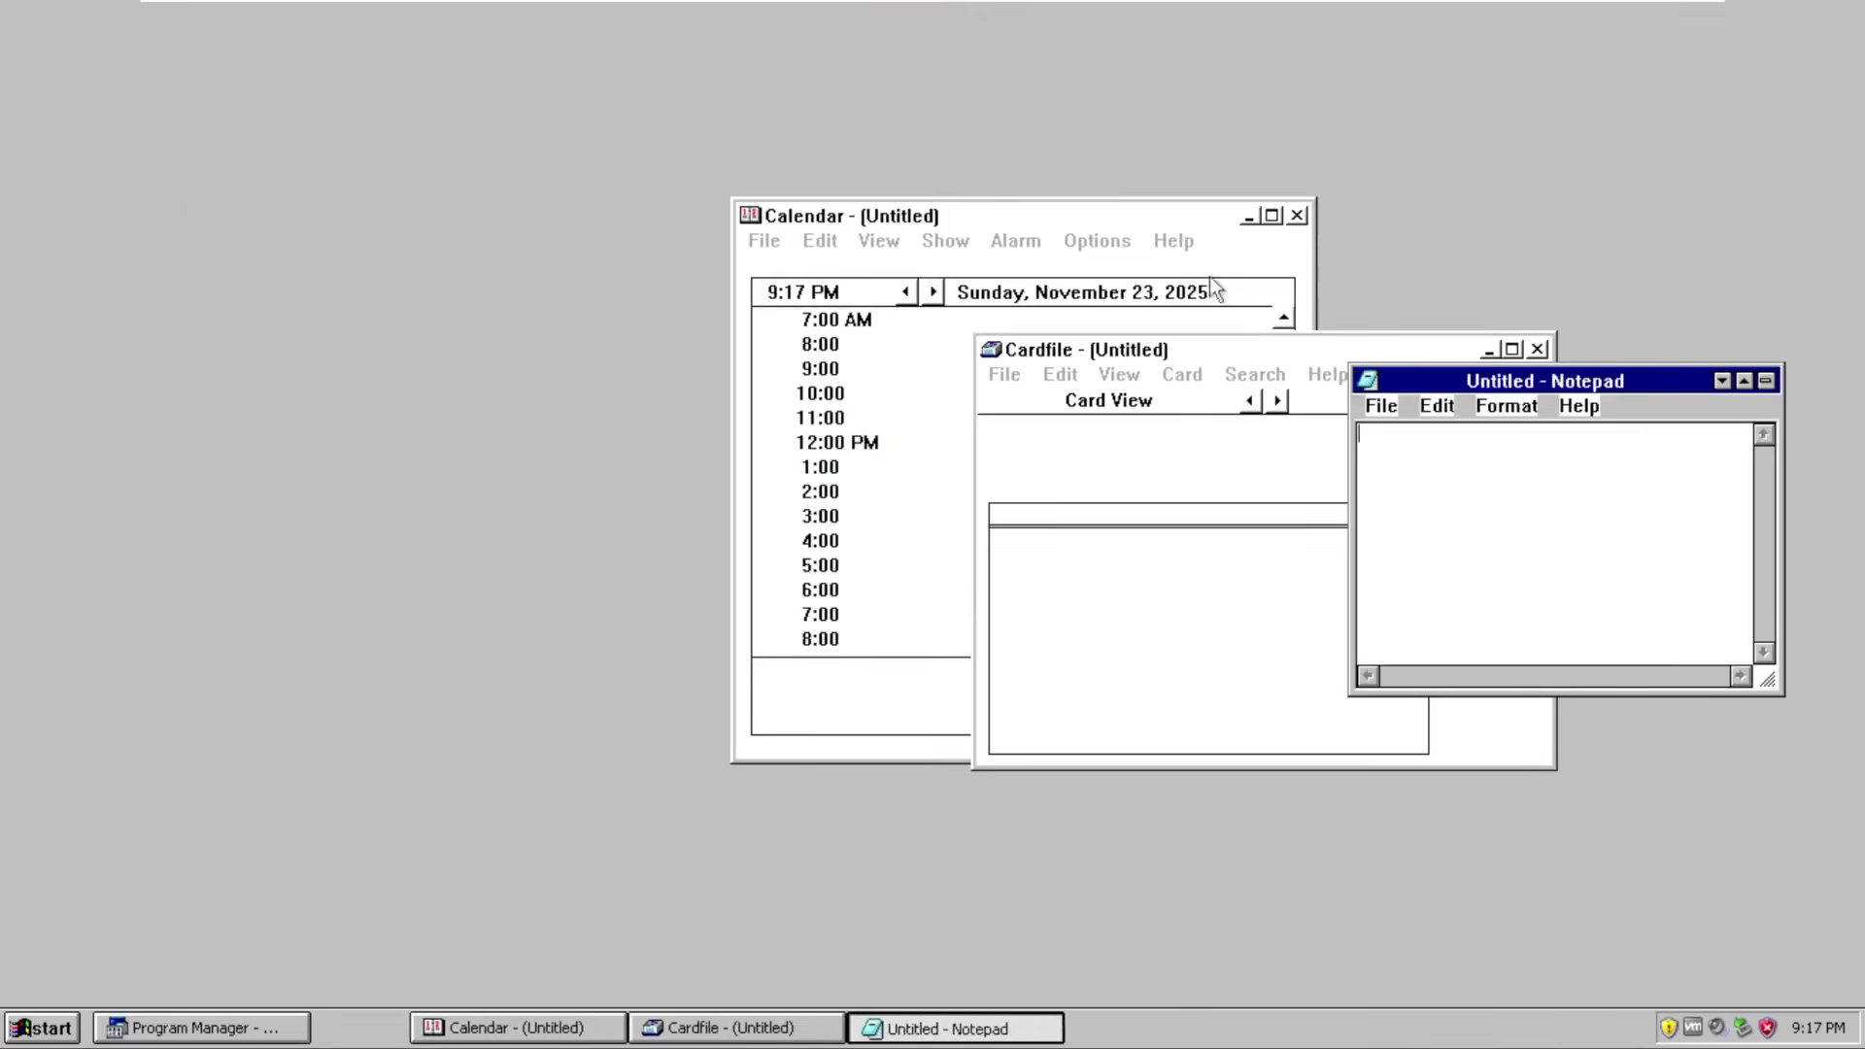
pyautogui.click(1297, 214)
pyautogui.click(1537, 349)
pyautogui.click(1765, 382)
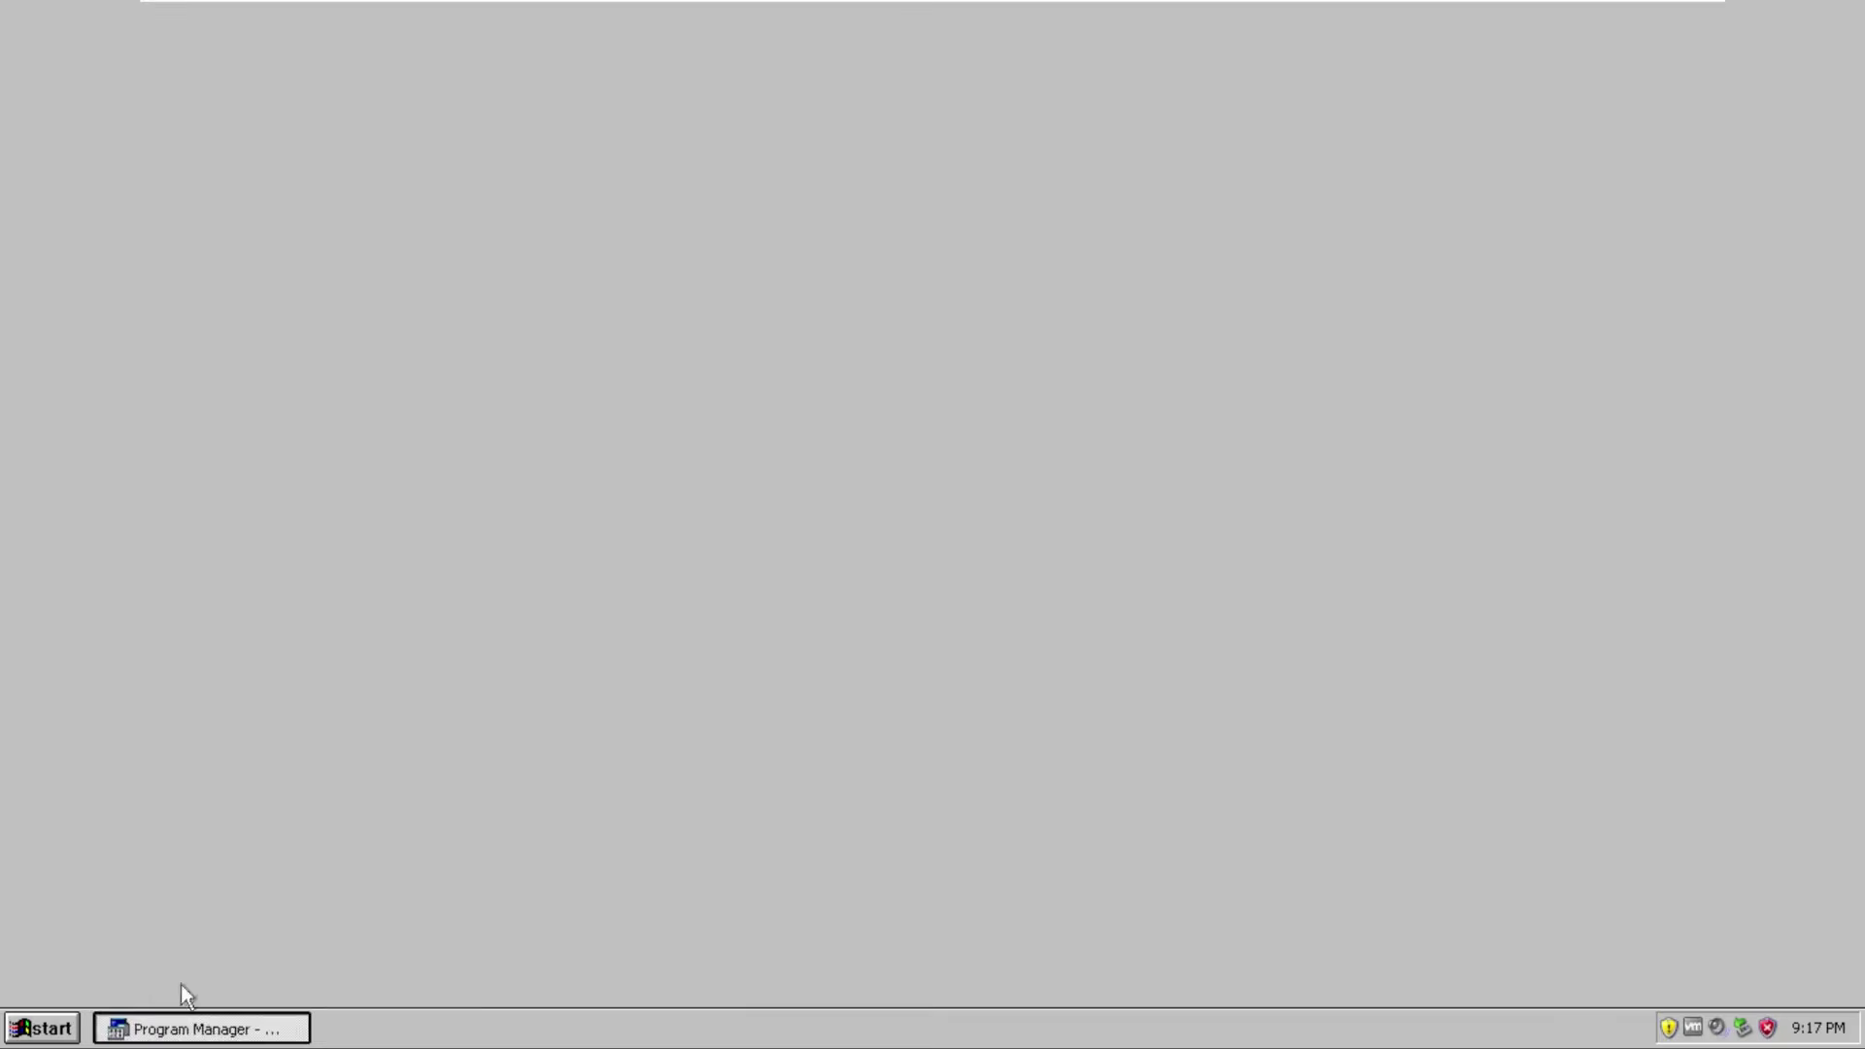
# Launch Tetris from the Games programs and dismiss its opening copyright notice
pyautogui.click(42, 1027)
pyautogui.moveTo(191, 680)
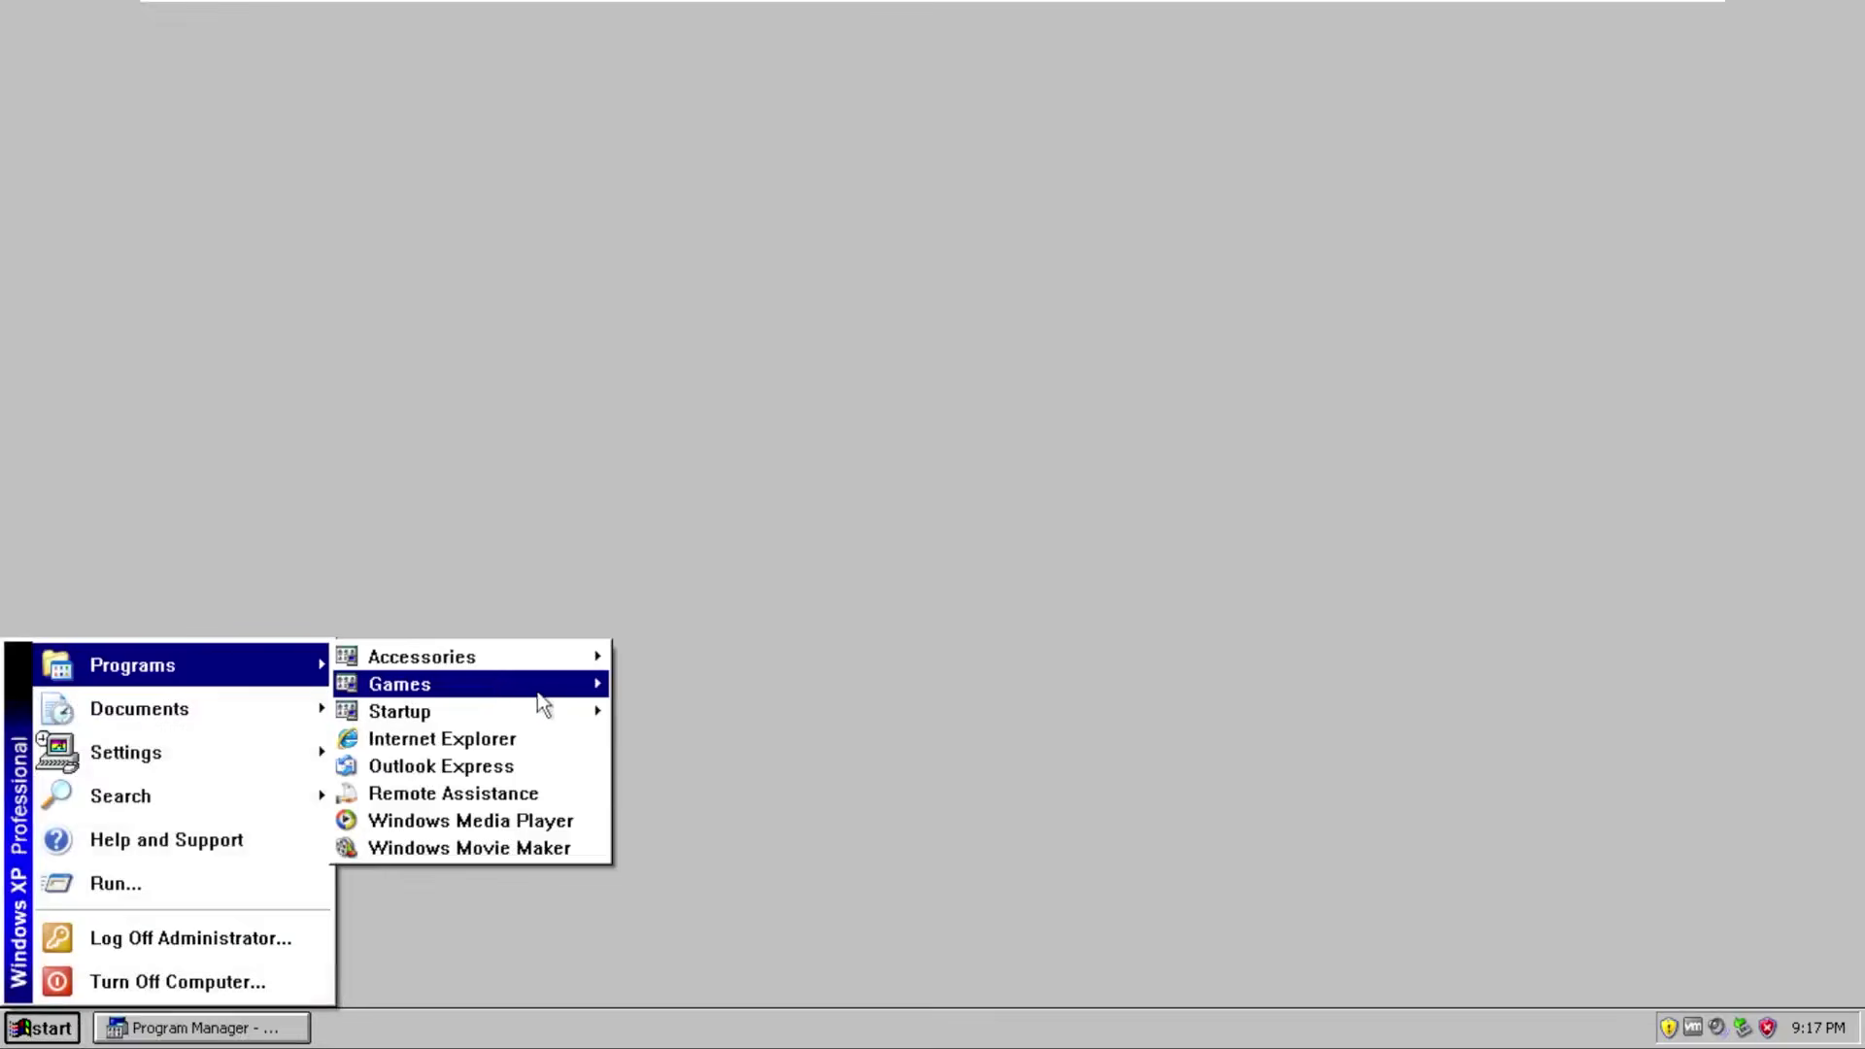
pyautogui.moveTo(524, 686)
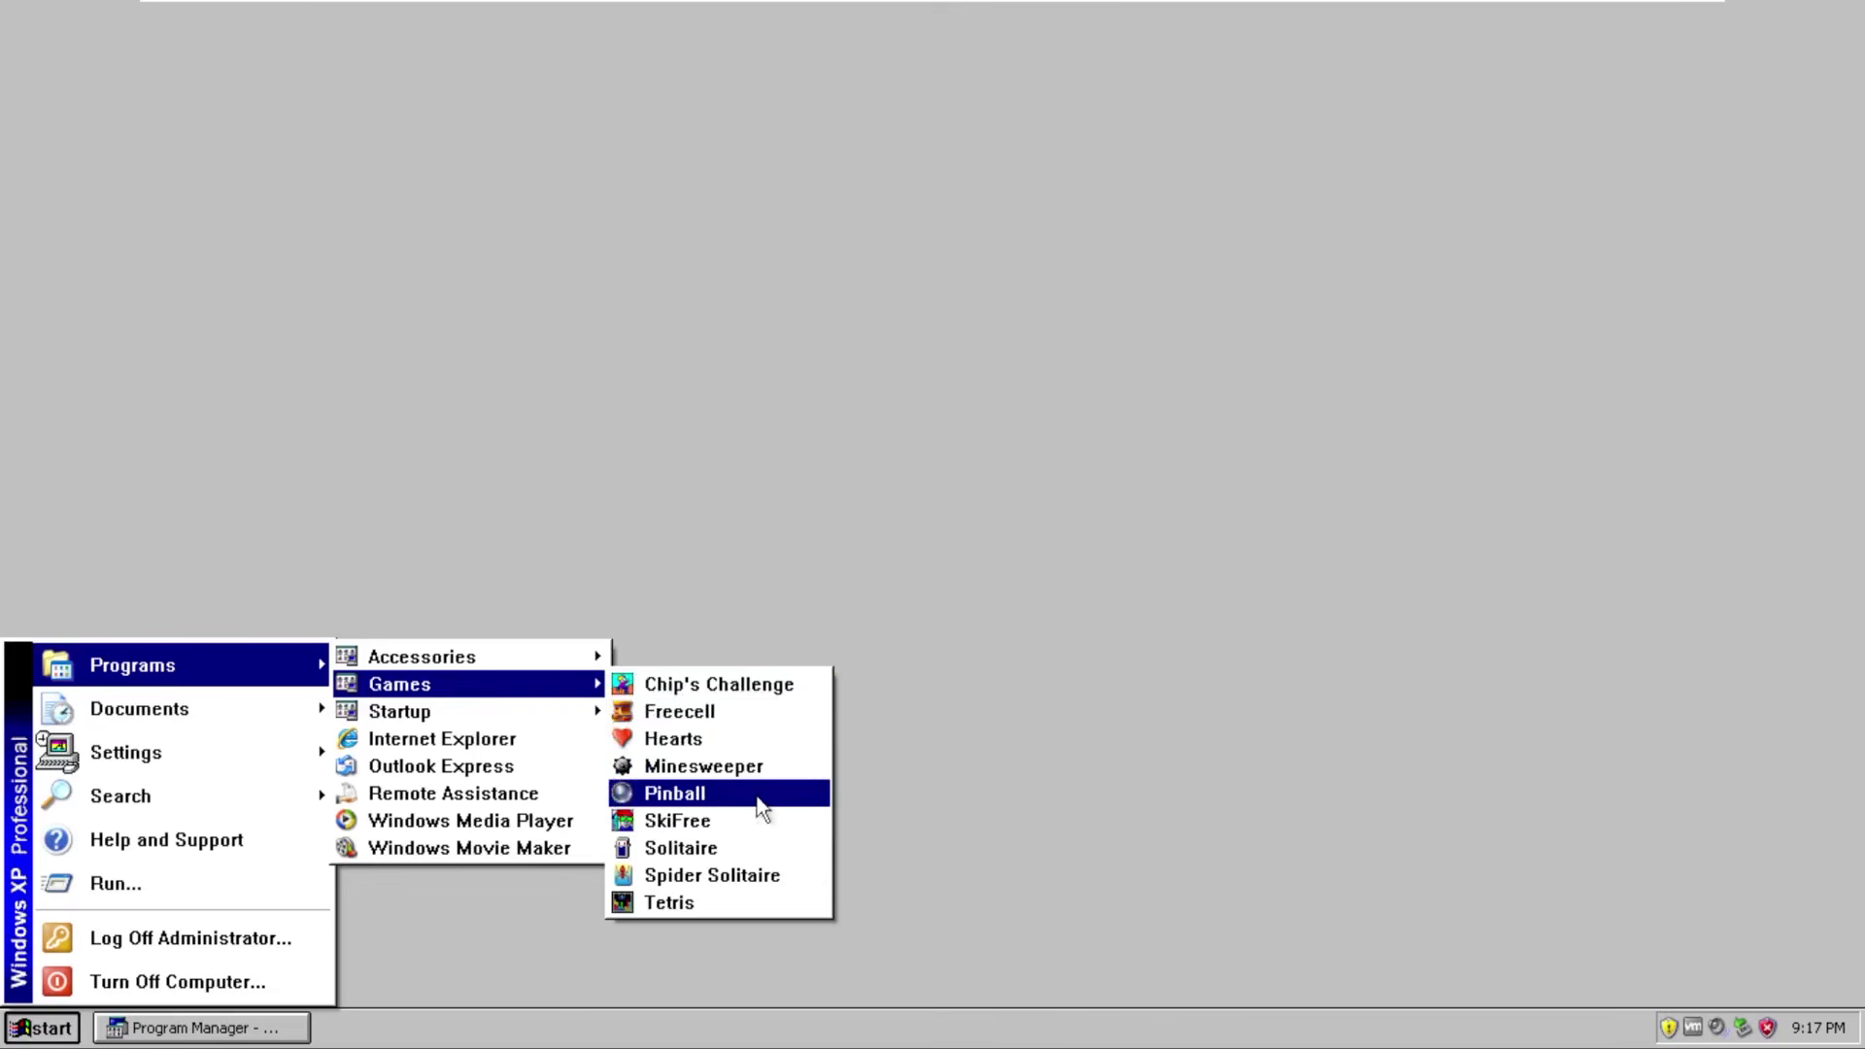
pyautogui.click(753, 906)
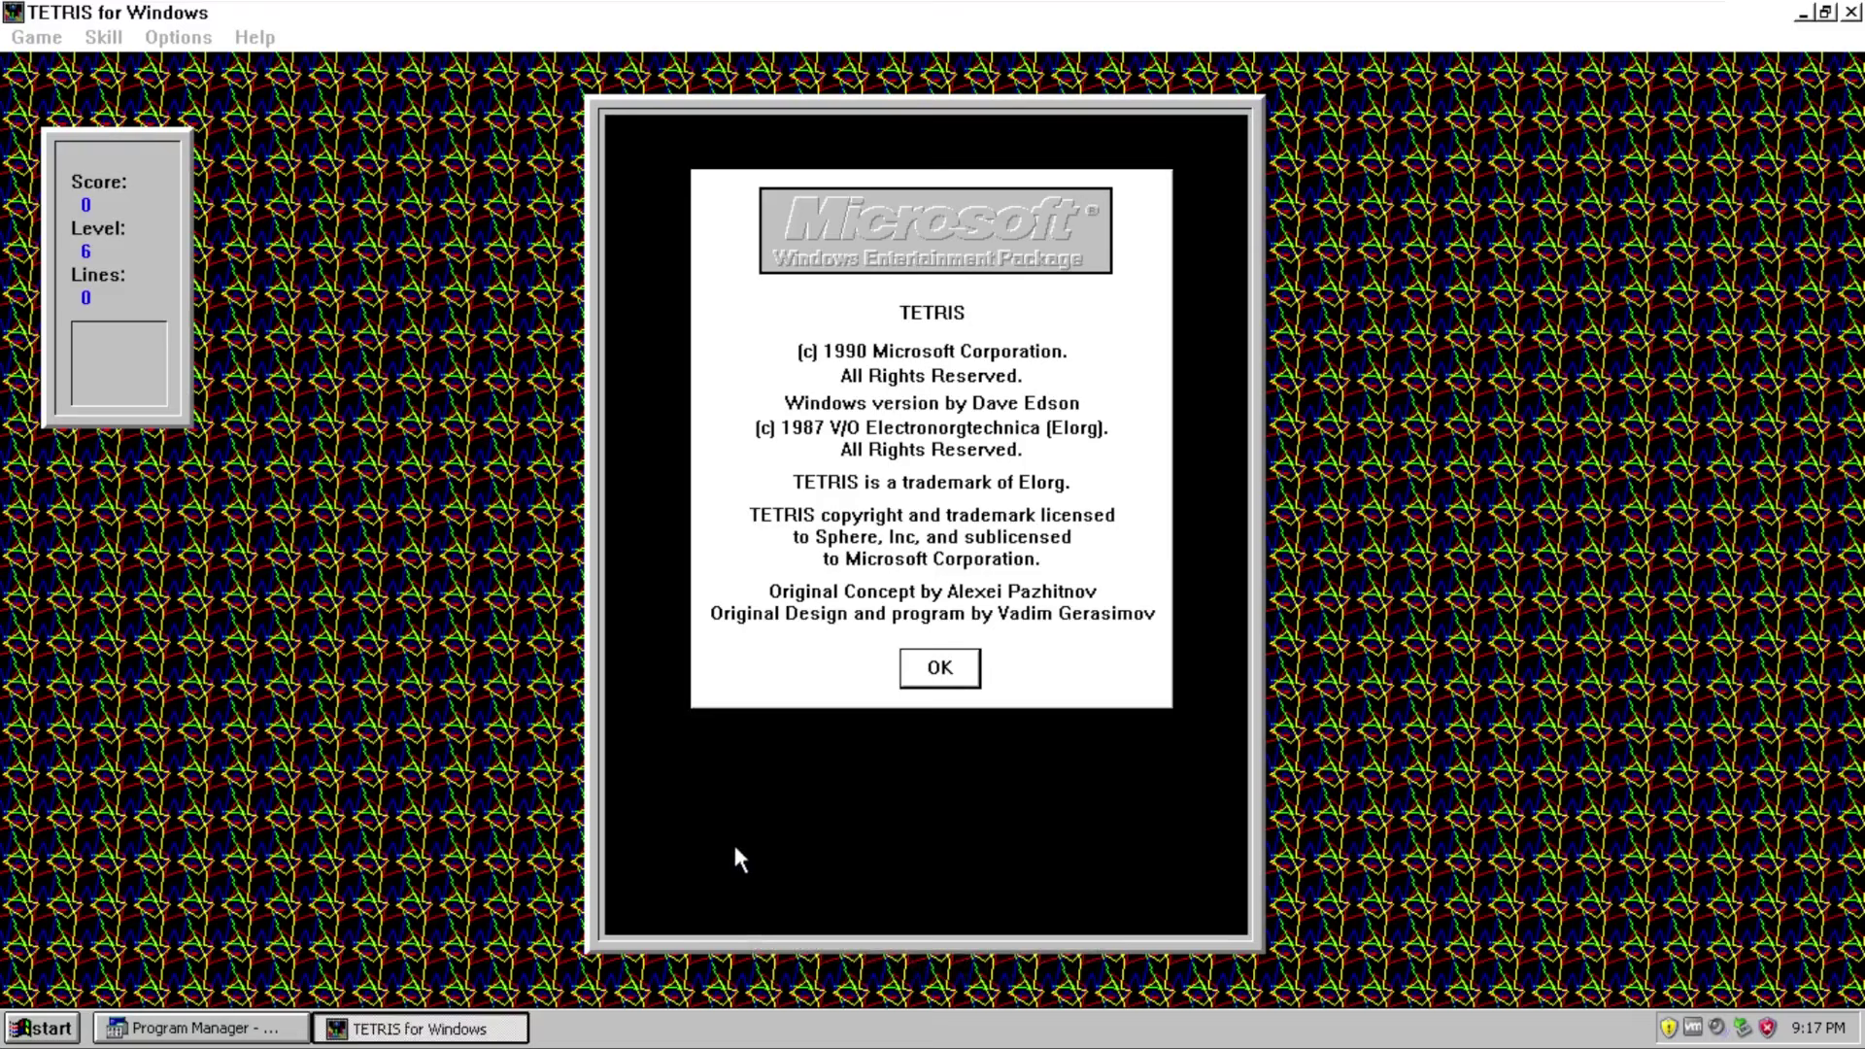
pyautogui.click(940, 668)
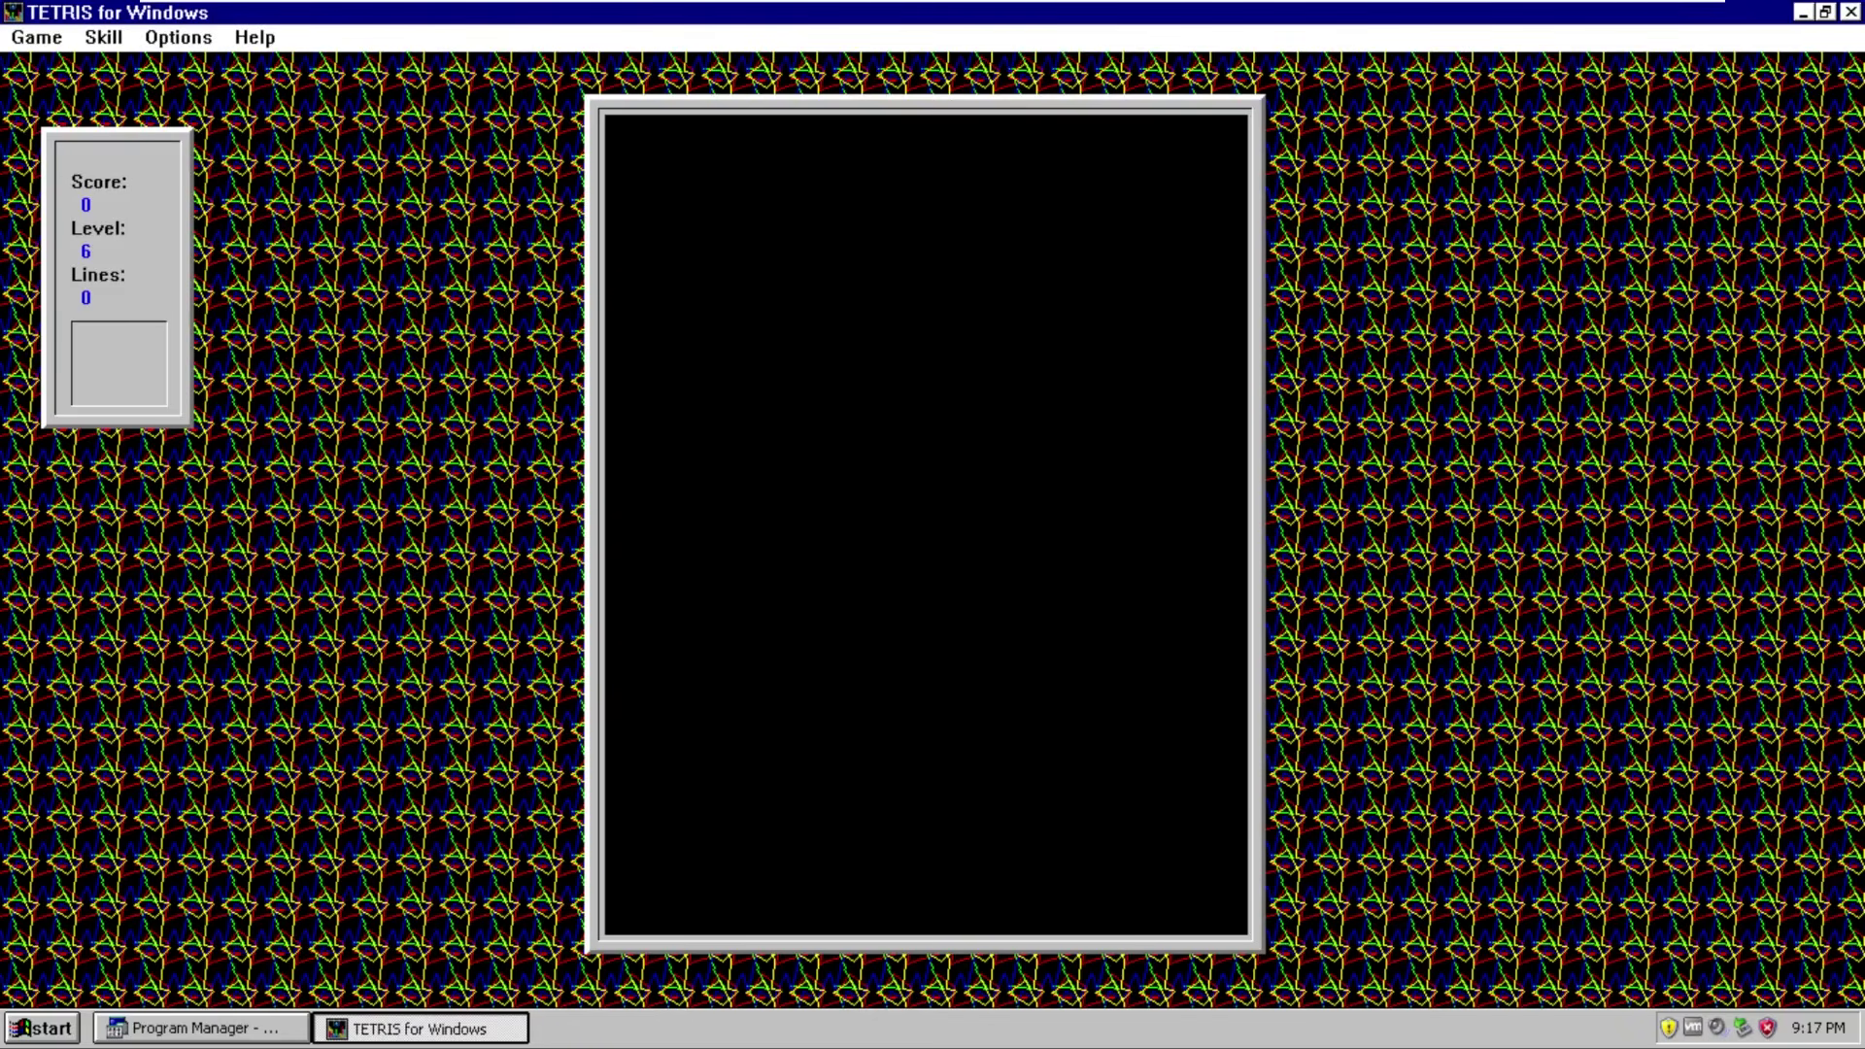
# View the About Tetris information, restore the game window to a smaller size, and close the game
pyautogui.click(258, 36)
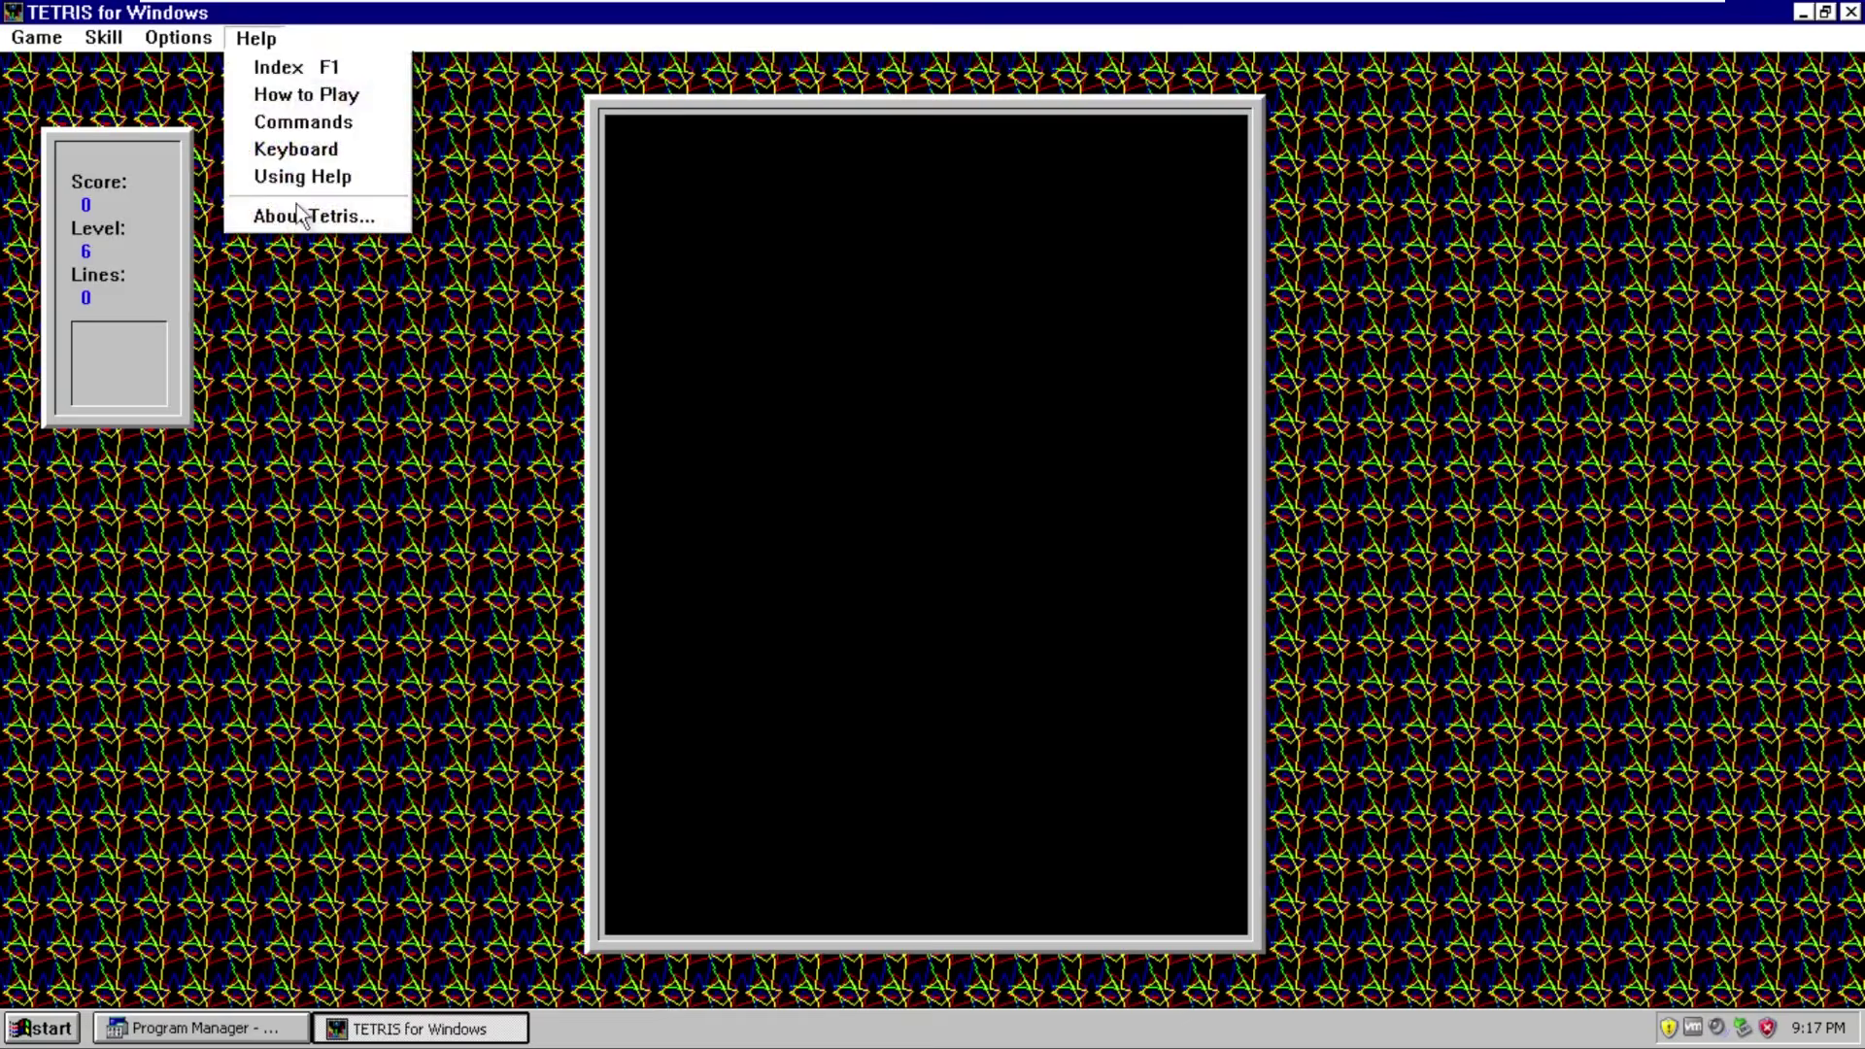
pyautogui.click(281, 216)
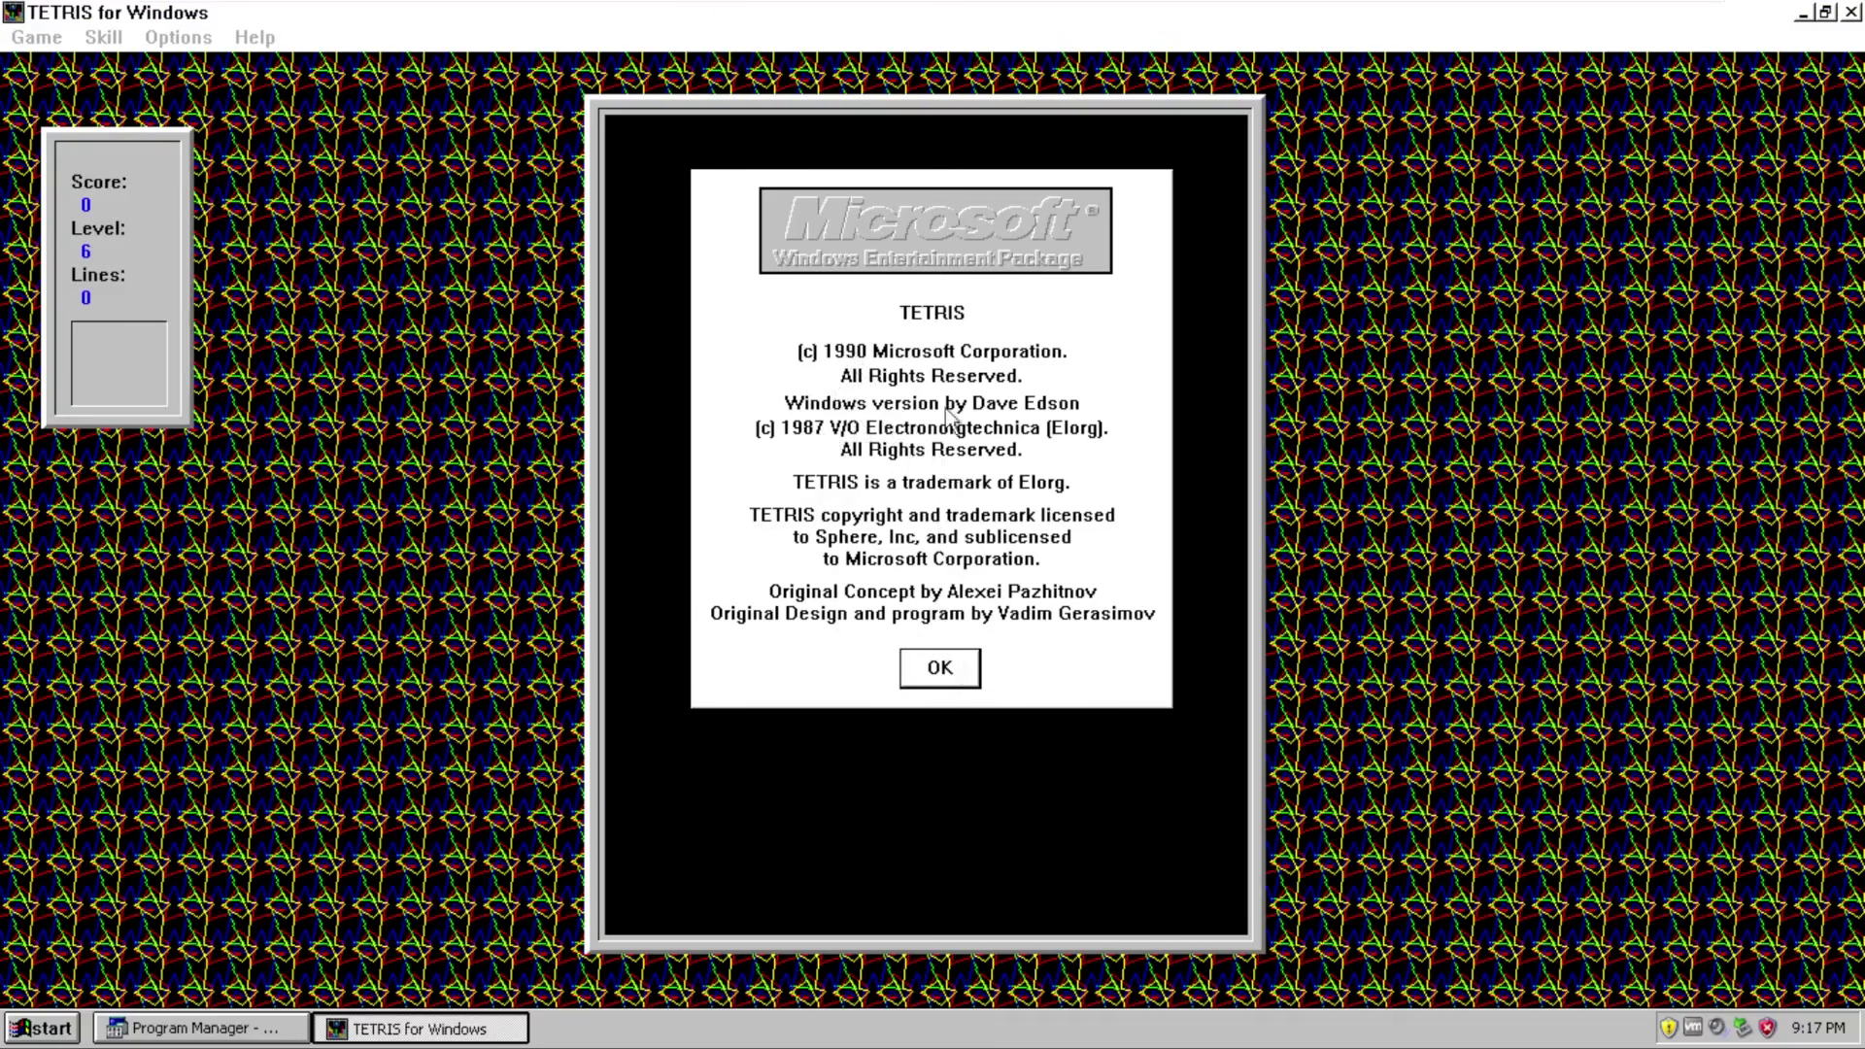
pyautogui.click(940, 670)
pyautogui.click(1826, 12)
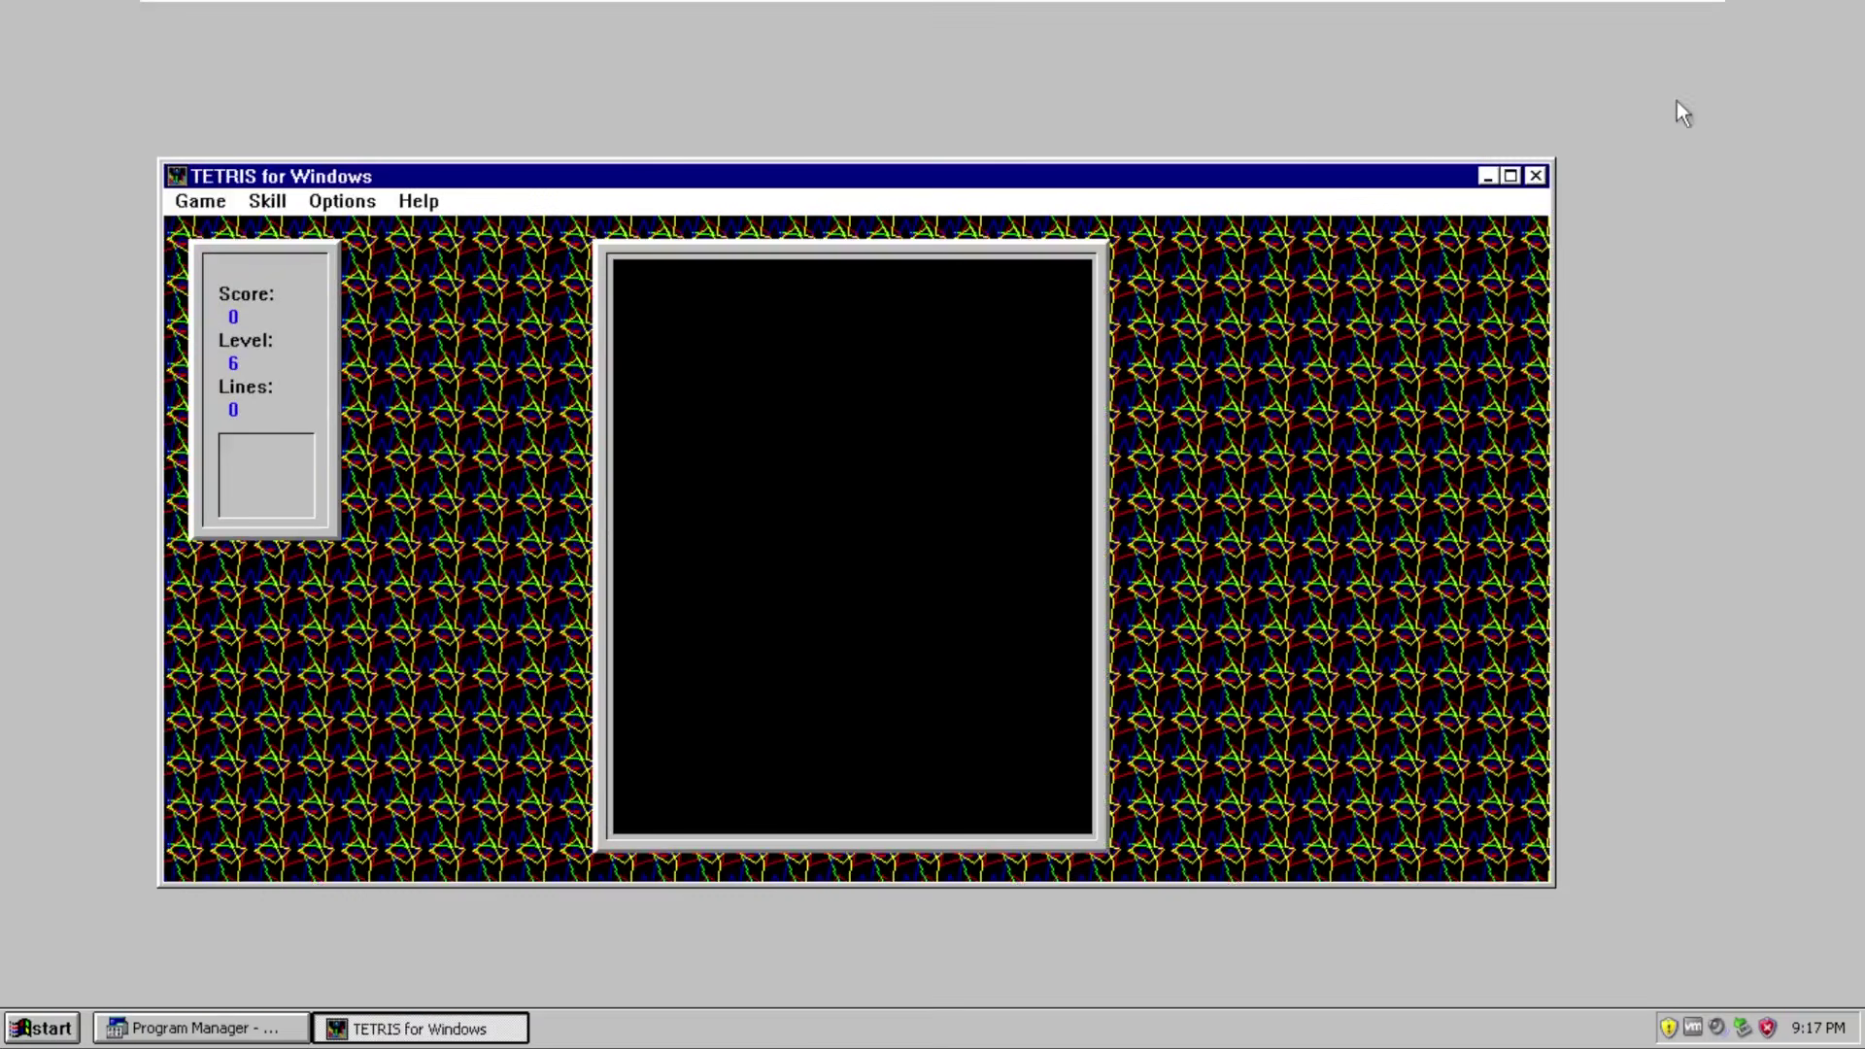
pyautogui.click(1535, 176)
pyautogui.click(917, 581)
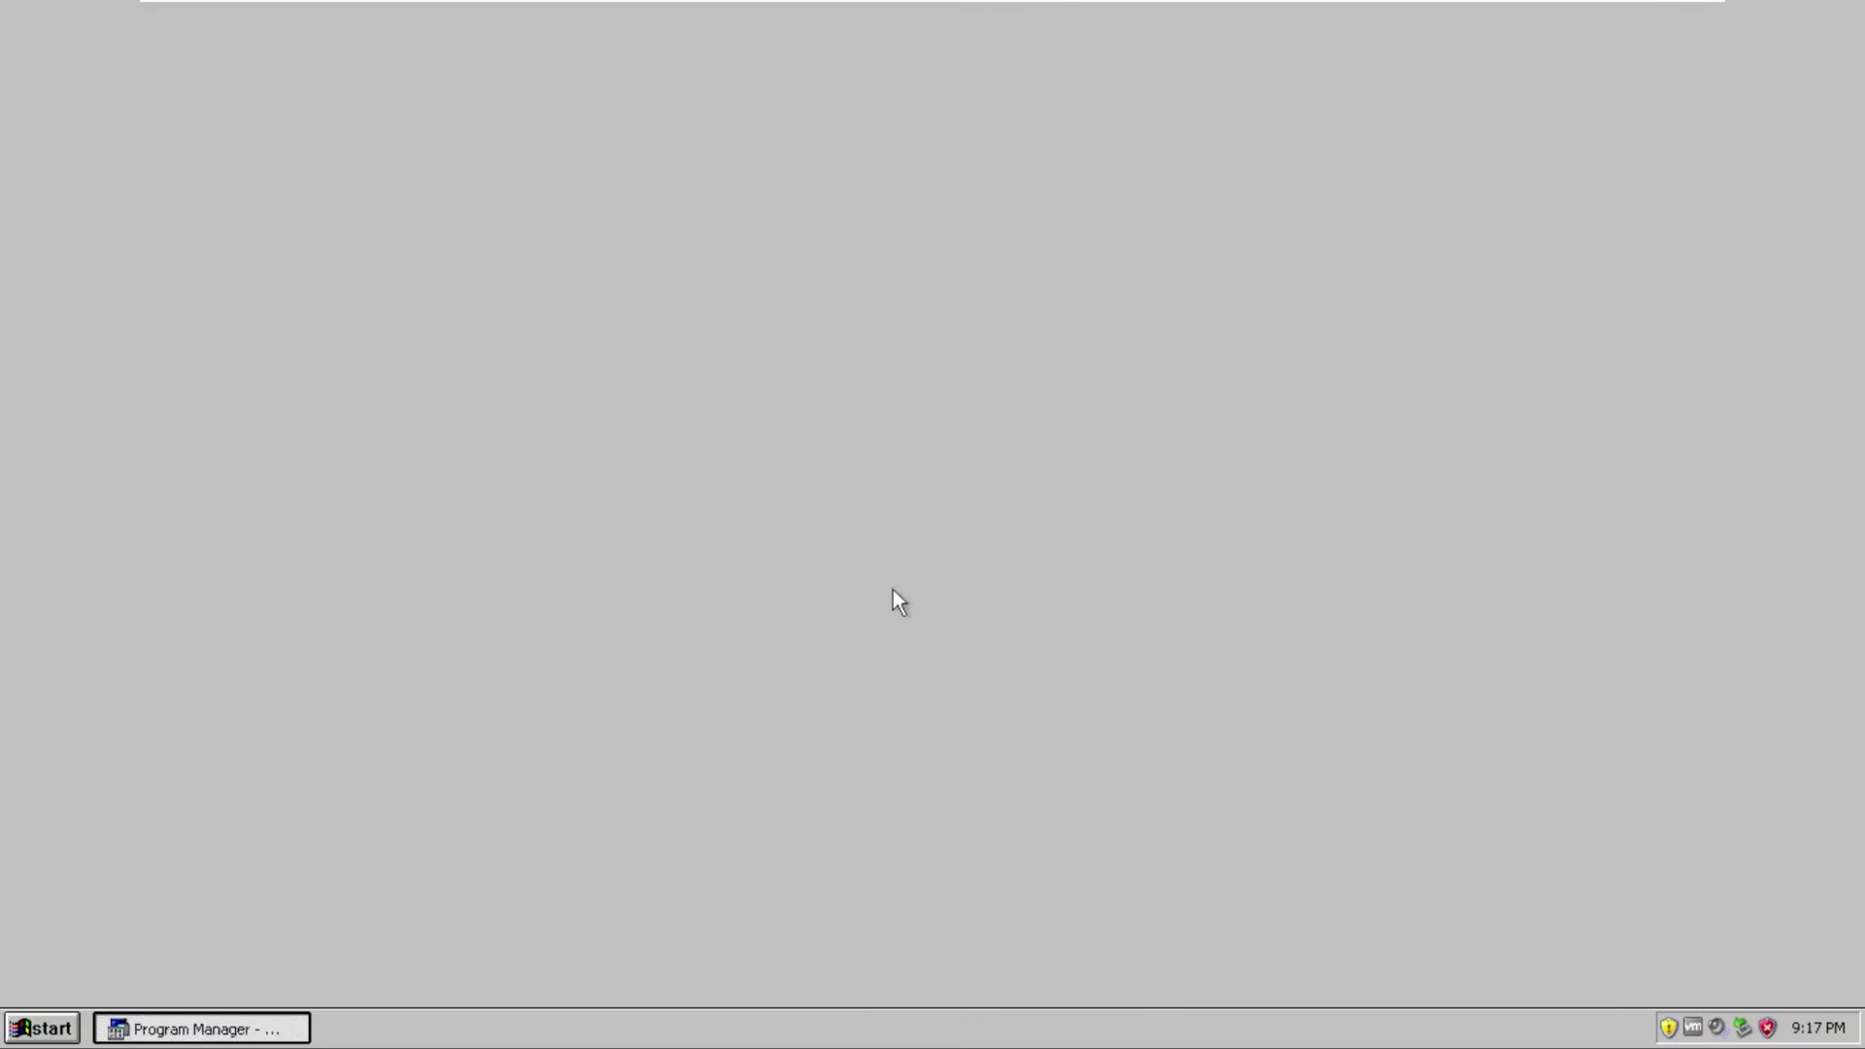
# Open the My Documents folder to view its contents and close its window
pyautogui.click(39, 1027)
pyautogui.moveTo(155, 717)
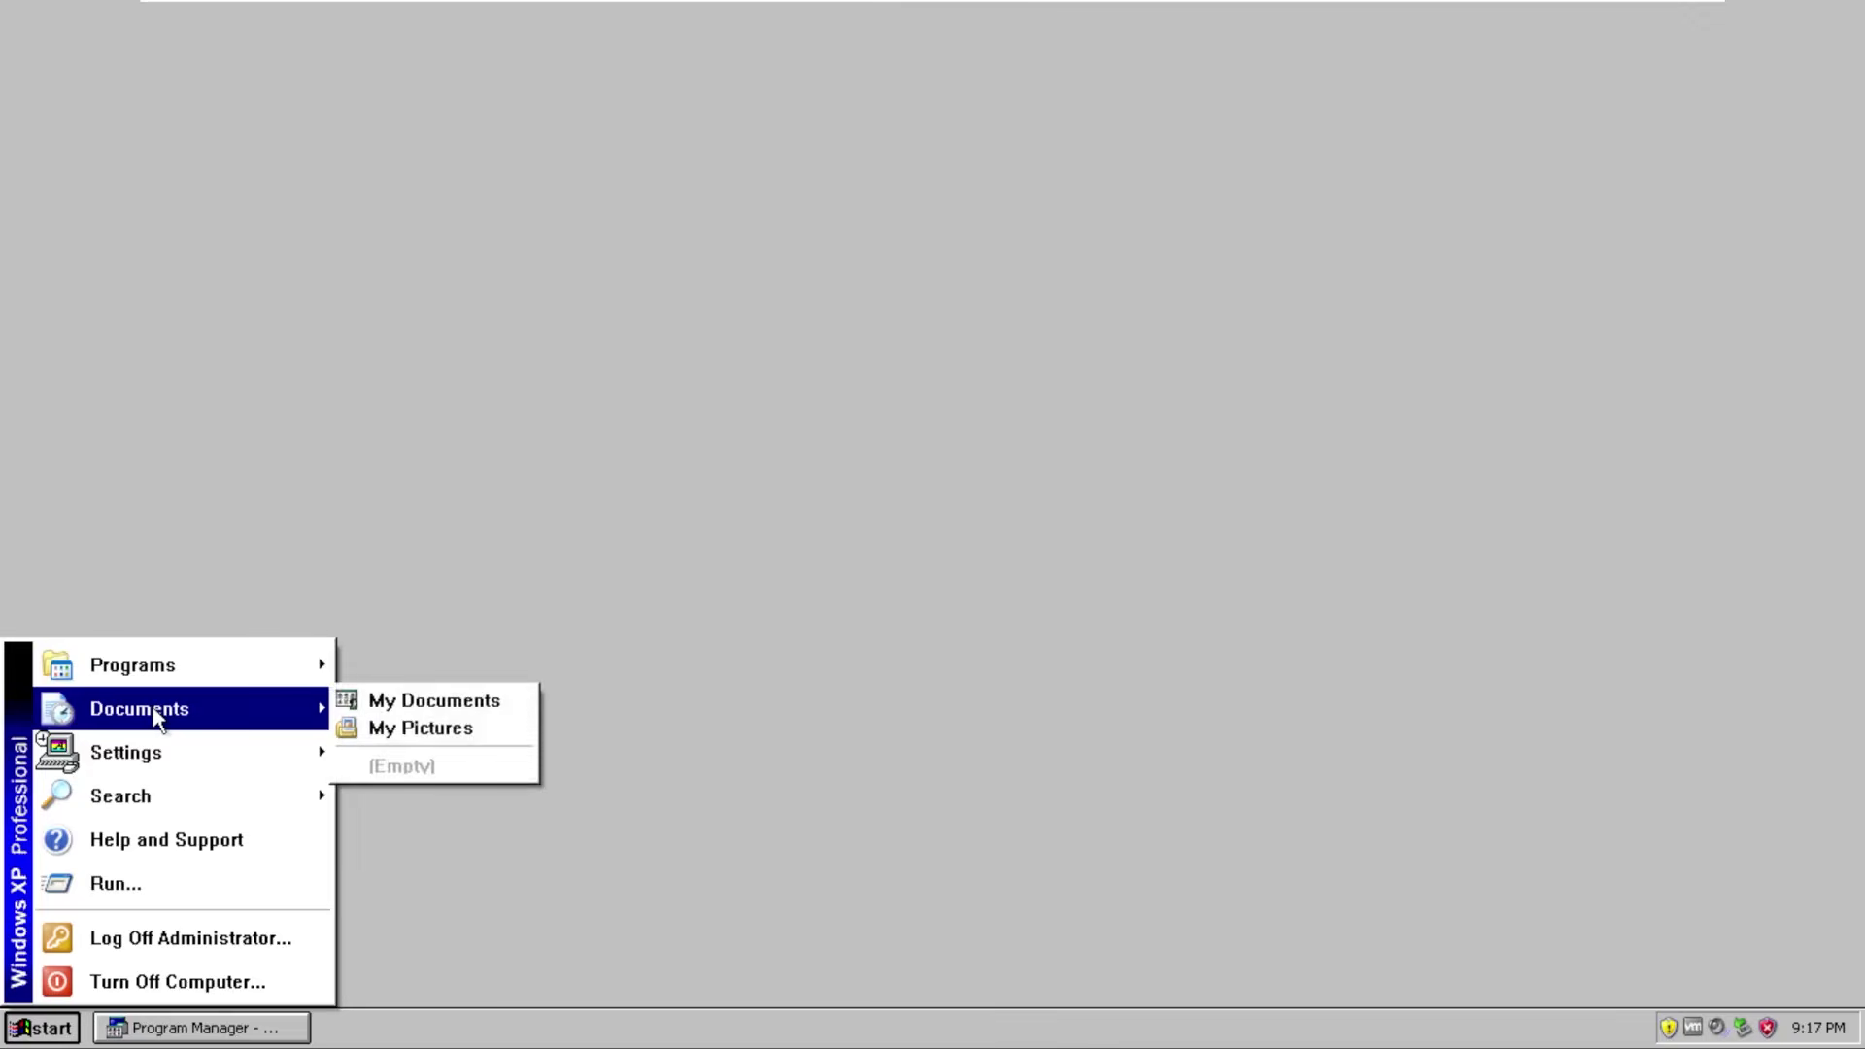
pyautogui.click(418, 702)
pyautogui.doubleClick(253, 331)
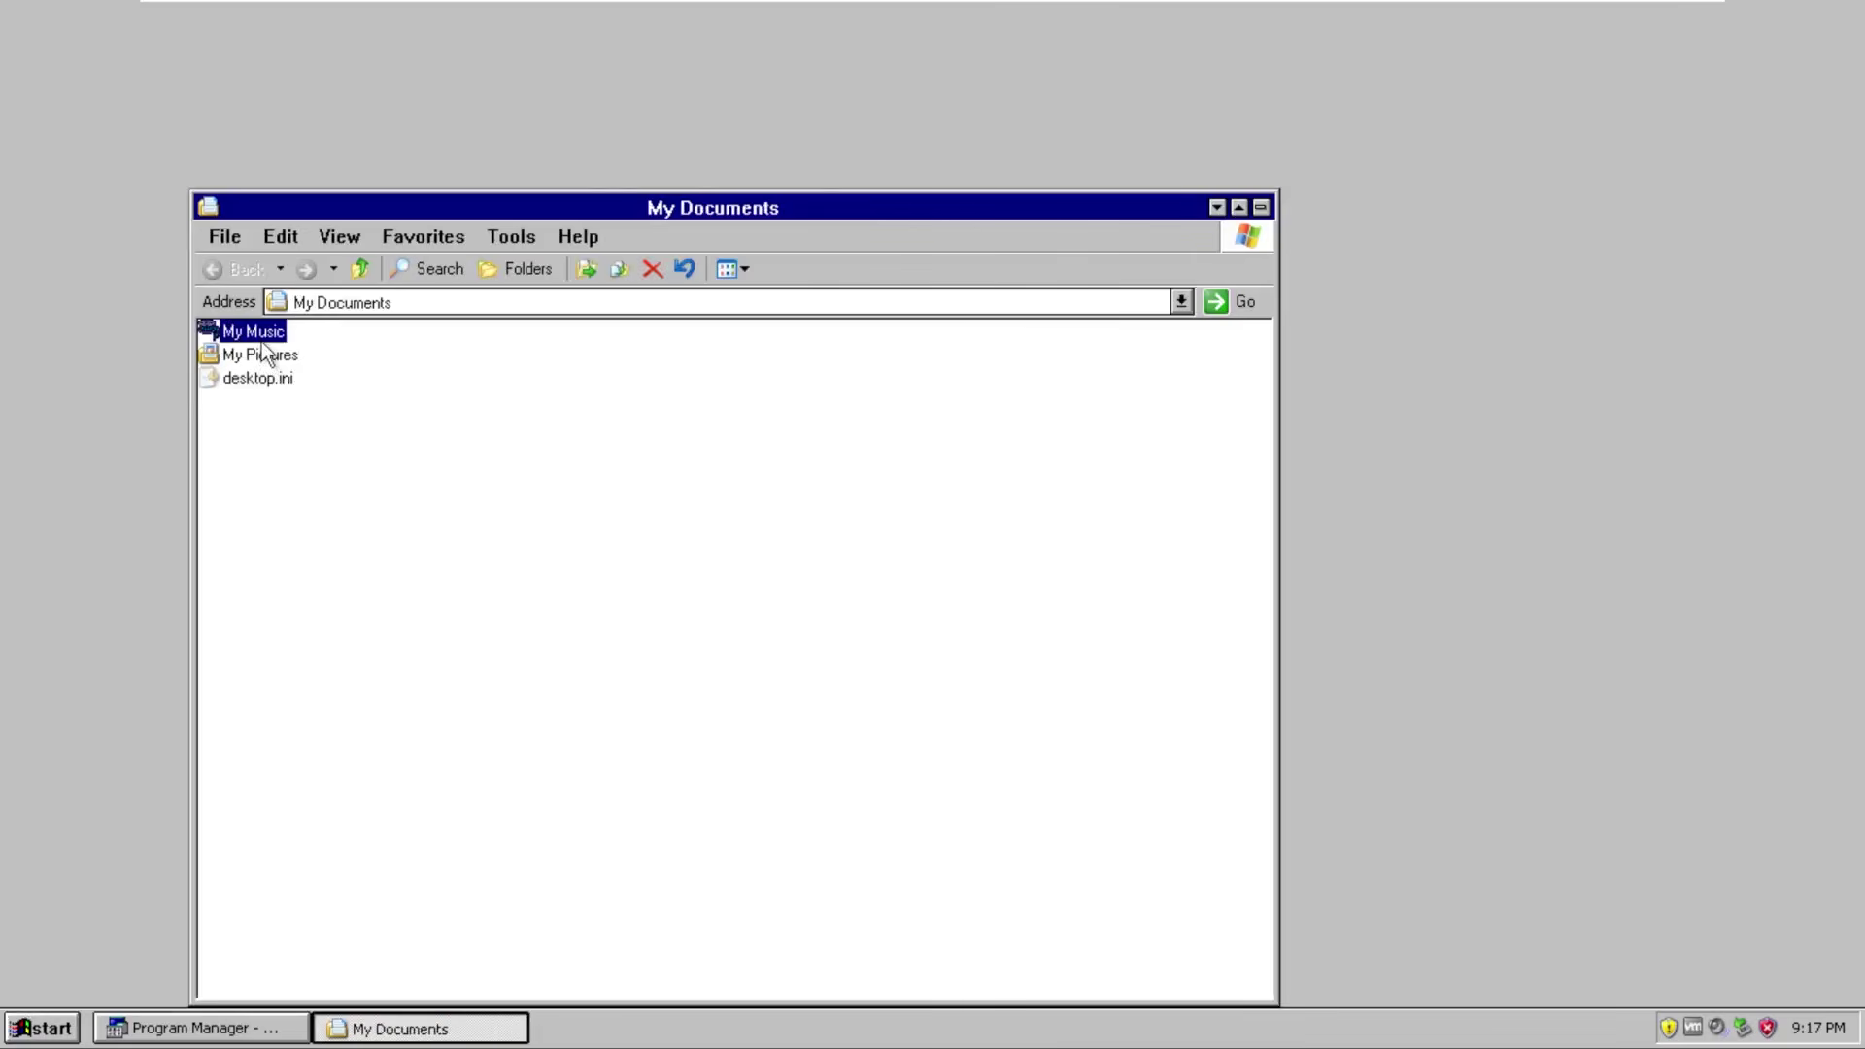
pyautogui.click(1261, 207)
# Open Control Panel and move its window toward the middle of the desktop
pyautogui.click(39, 1028)
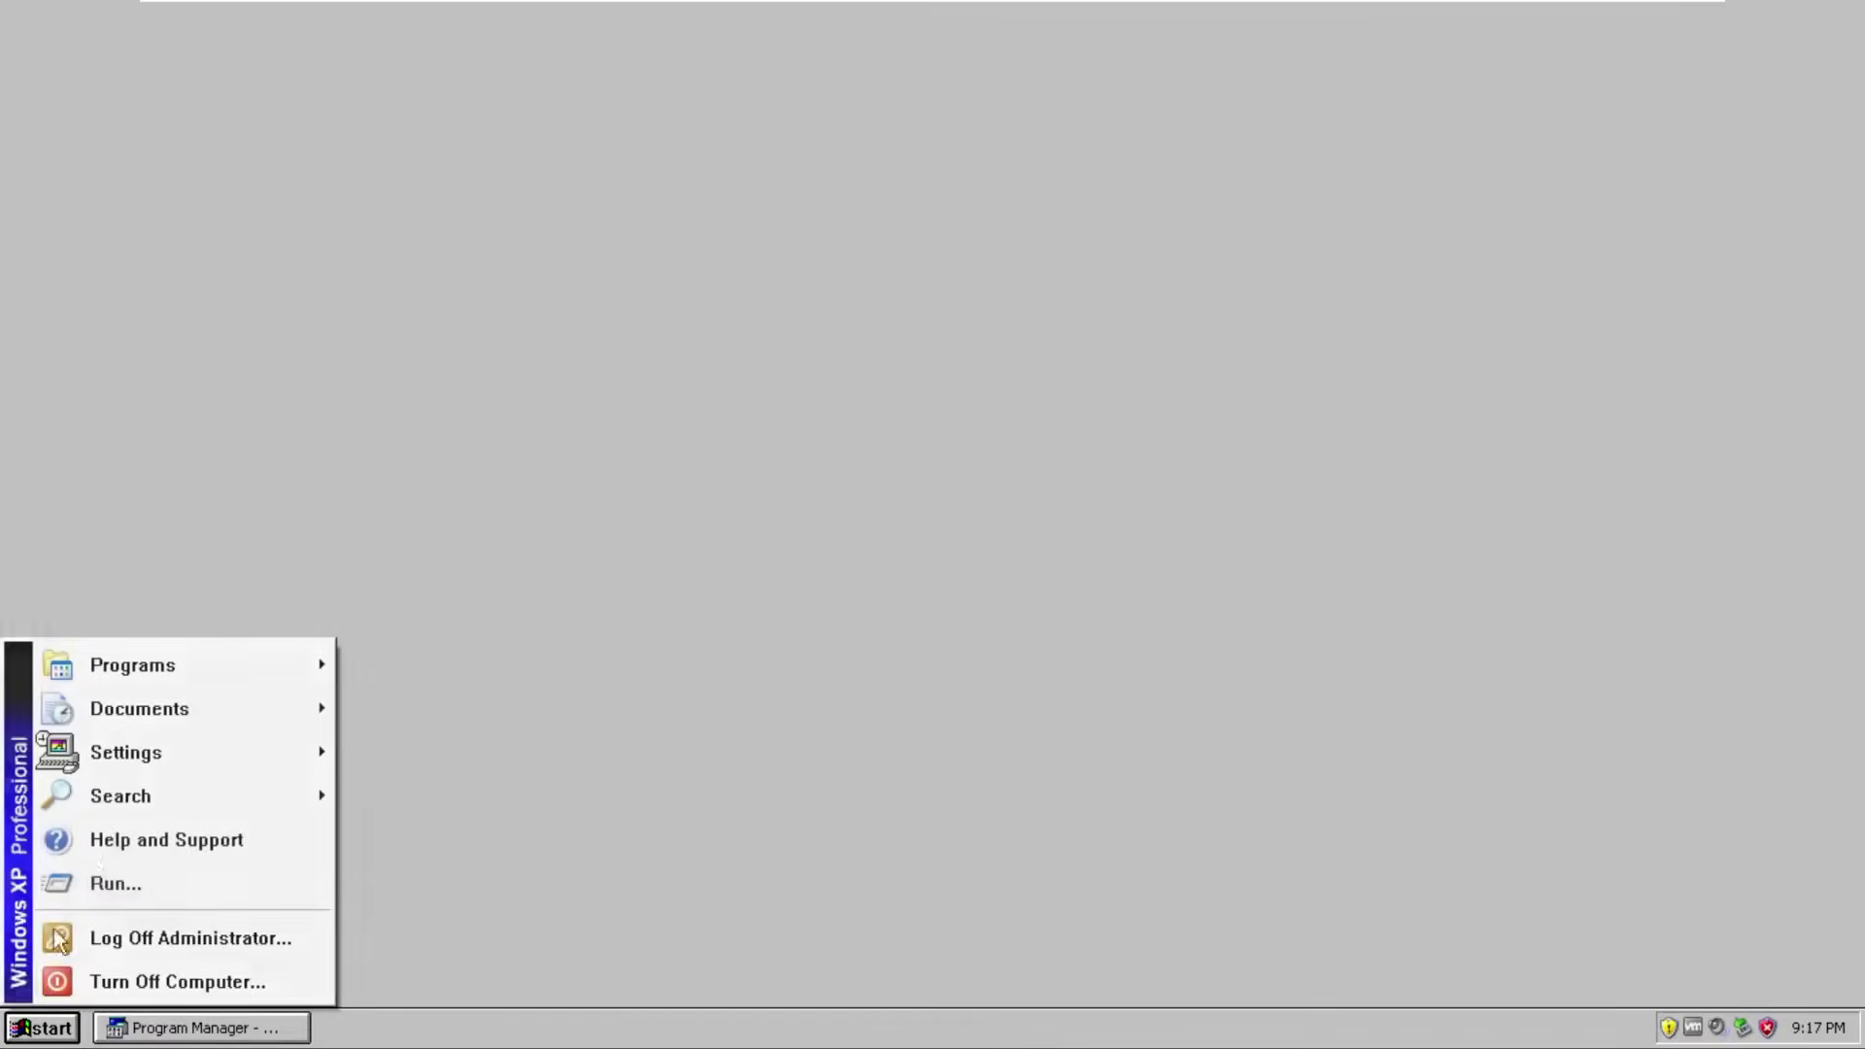
pyautogui.moveTo(170, 753)
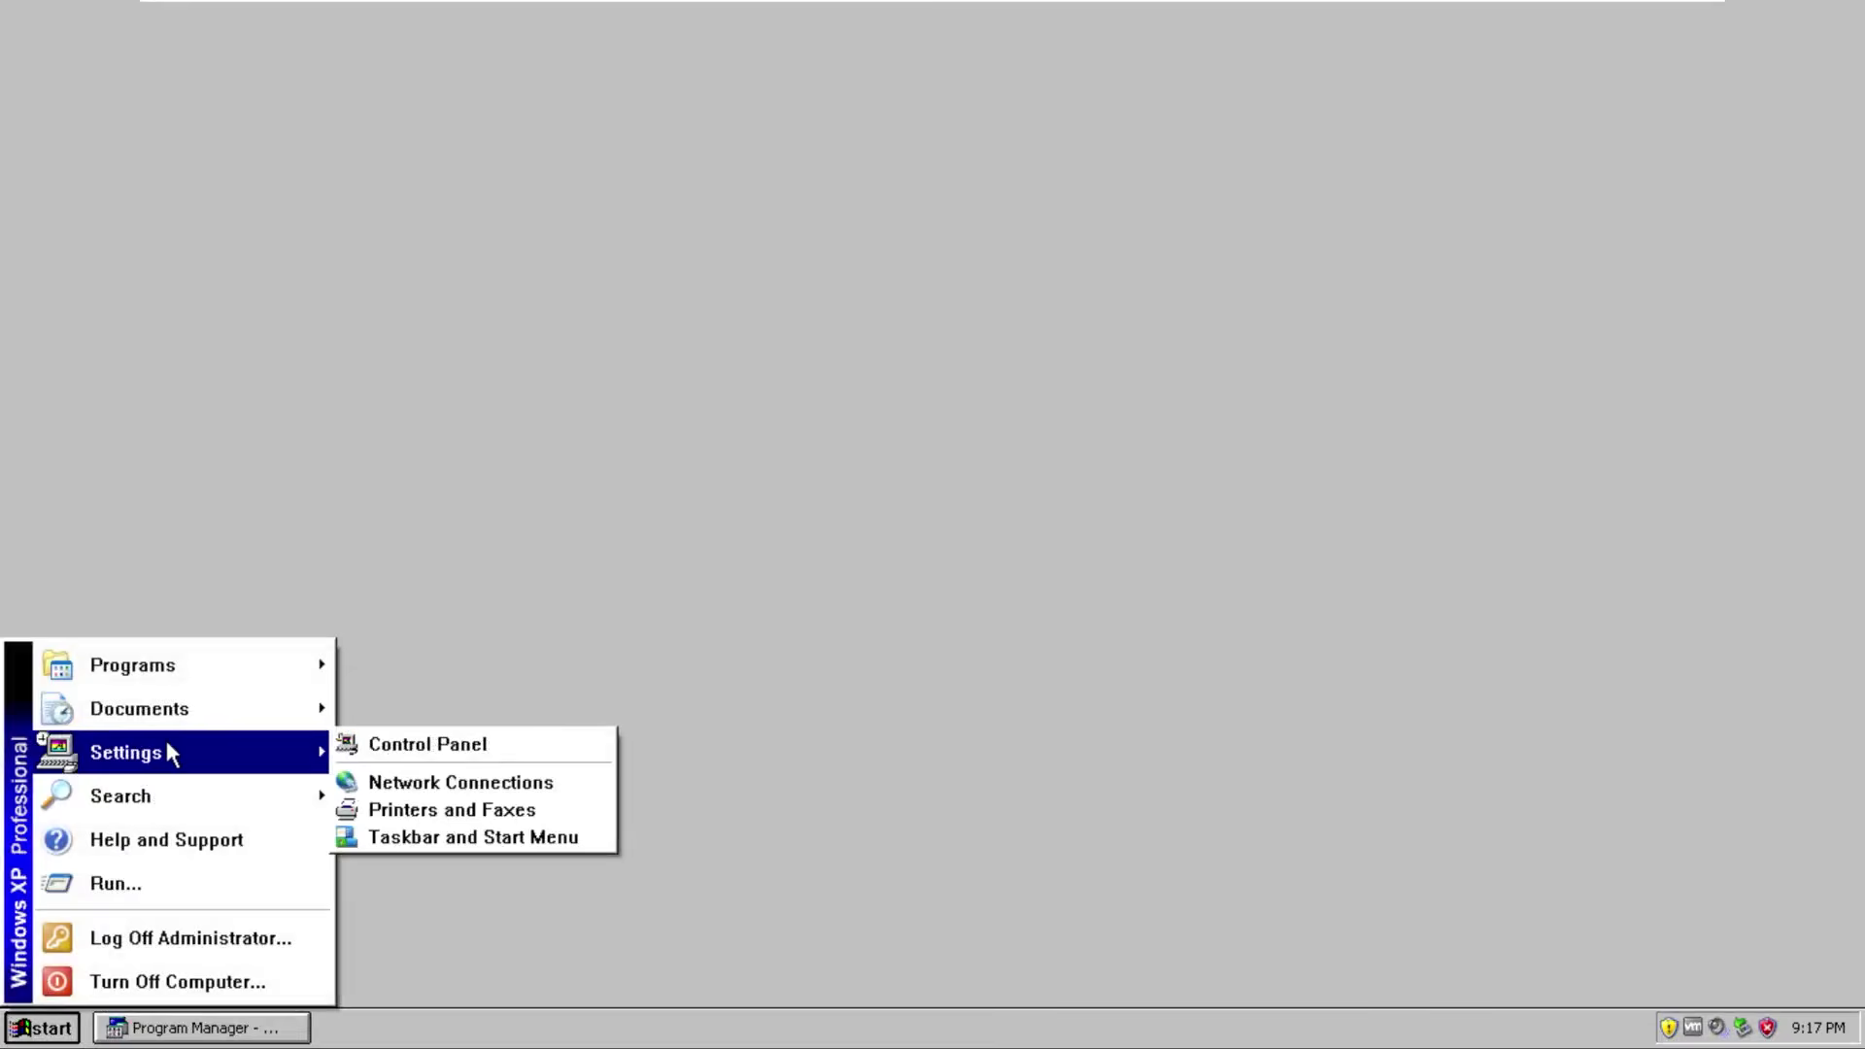
pyautogui.click(390, 753)
pyautogui.moveTo(439, 27); pyautogui.dragTo(710, 118)
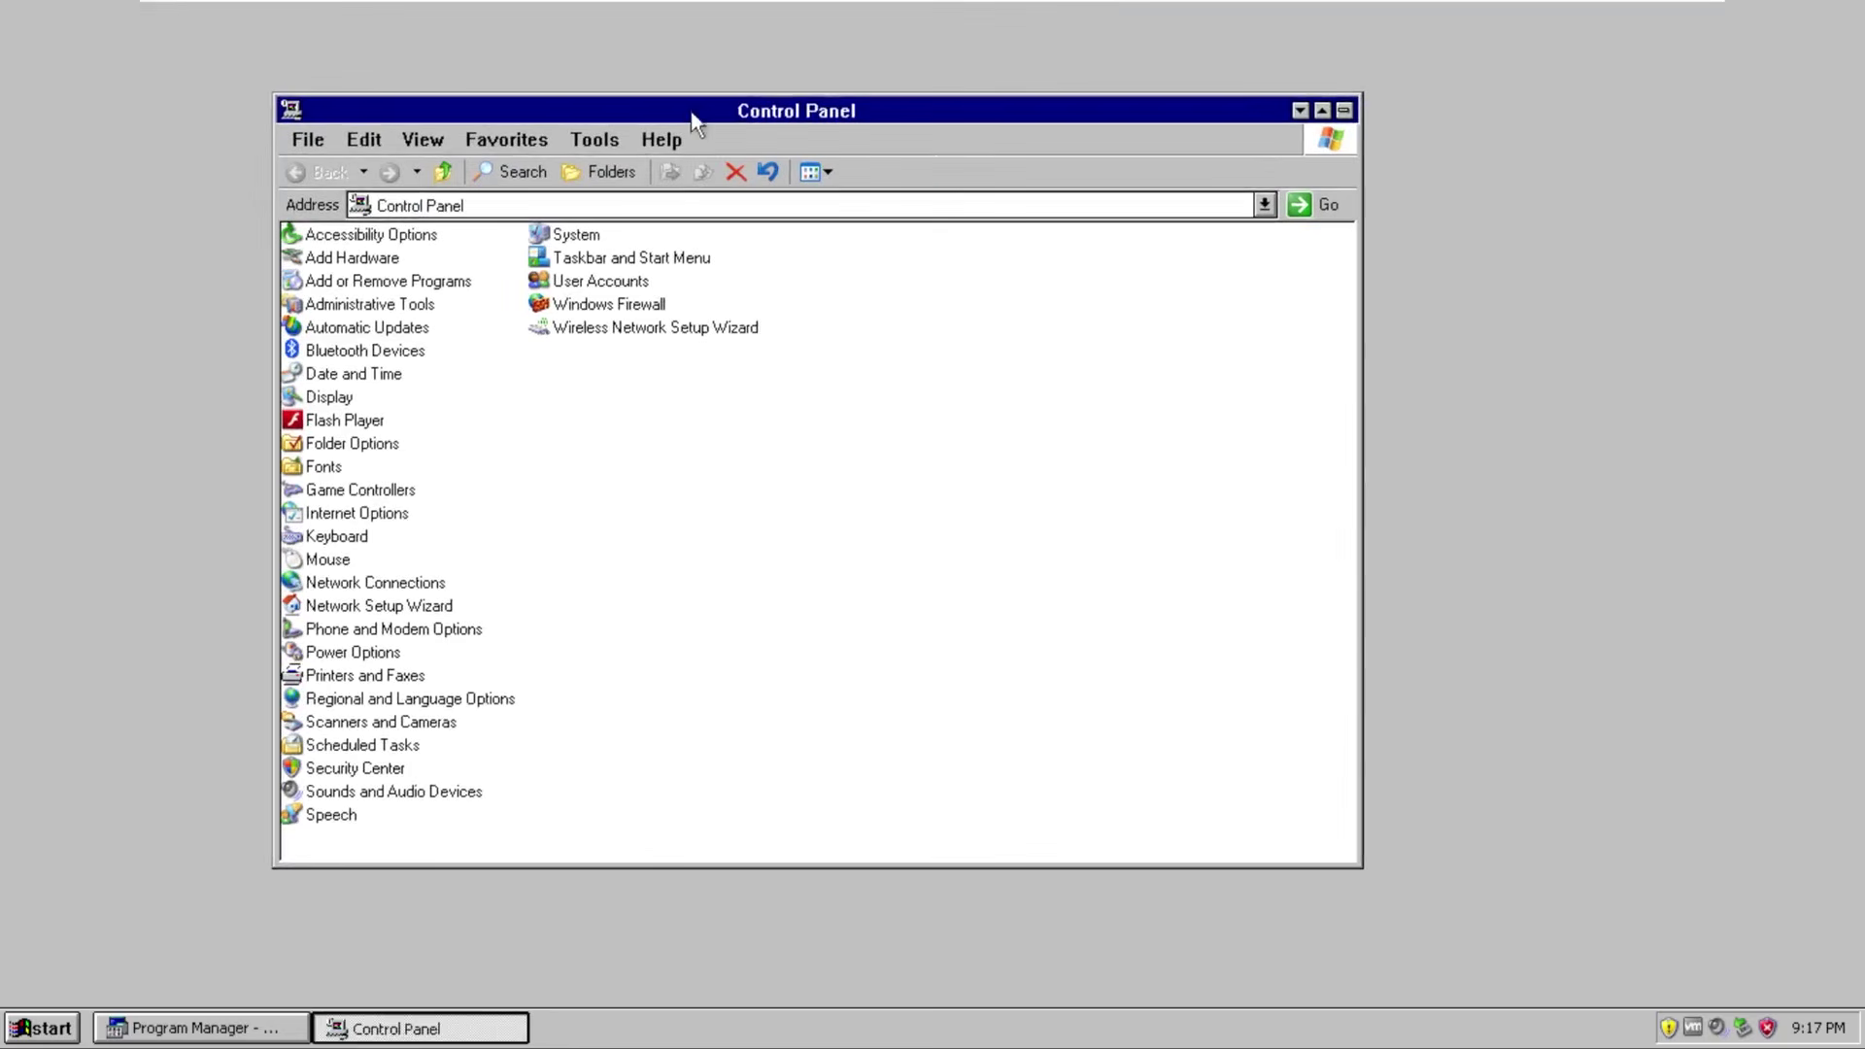
# Open Phone and Modem Options, dismiss the Location Information dialog, and close Control Panel
pyautogui.doubleClick(398, 630)
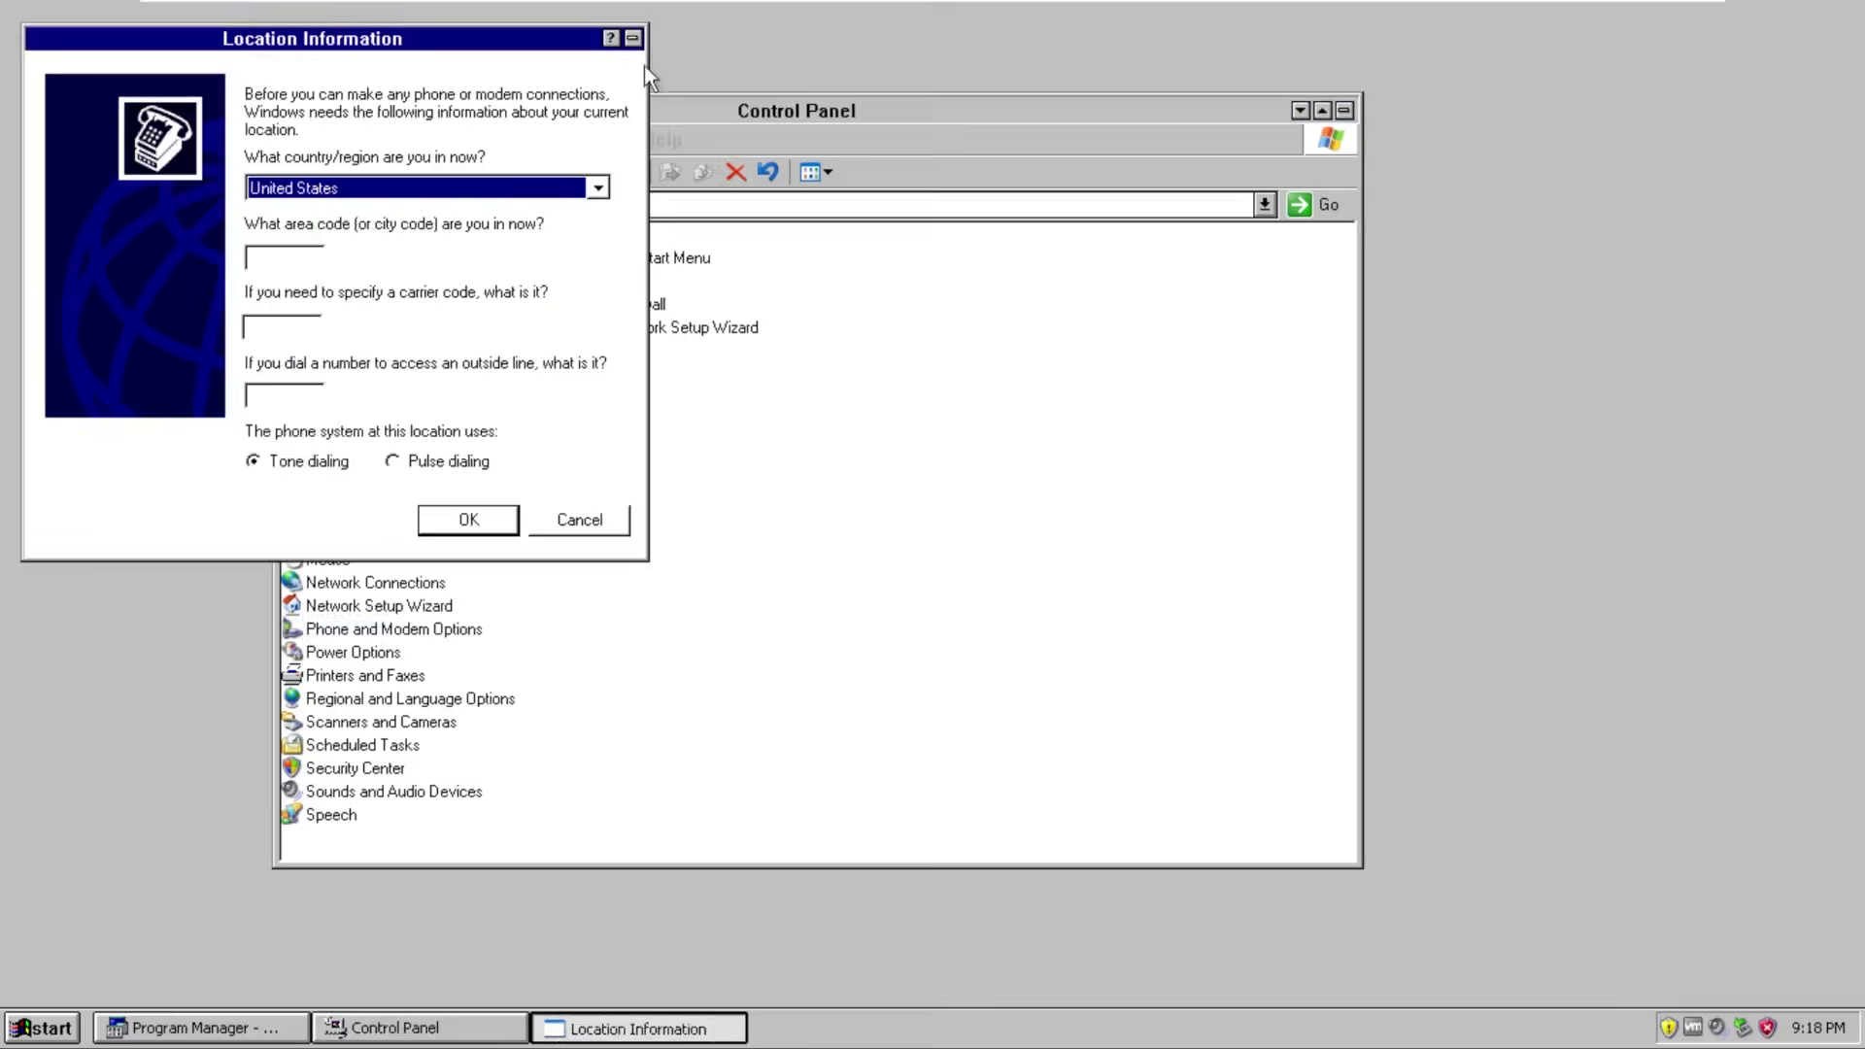
pyautogui.click(631, 34)
pyautogui.click(1345, 111)
# Open the Help and Support Center and close its window
pyautogui.click(41, 1028)
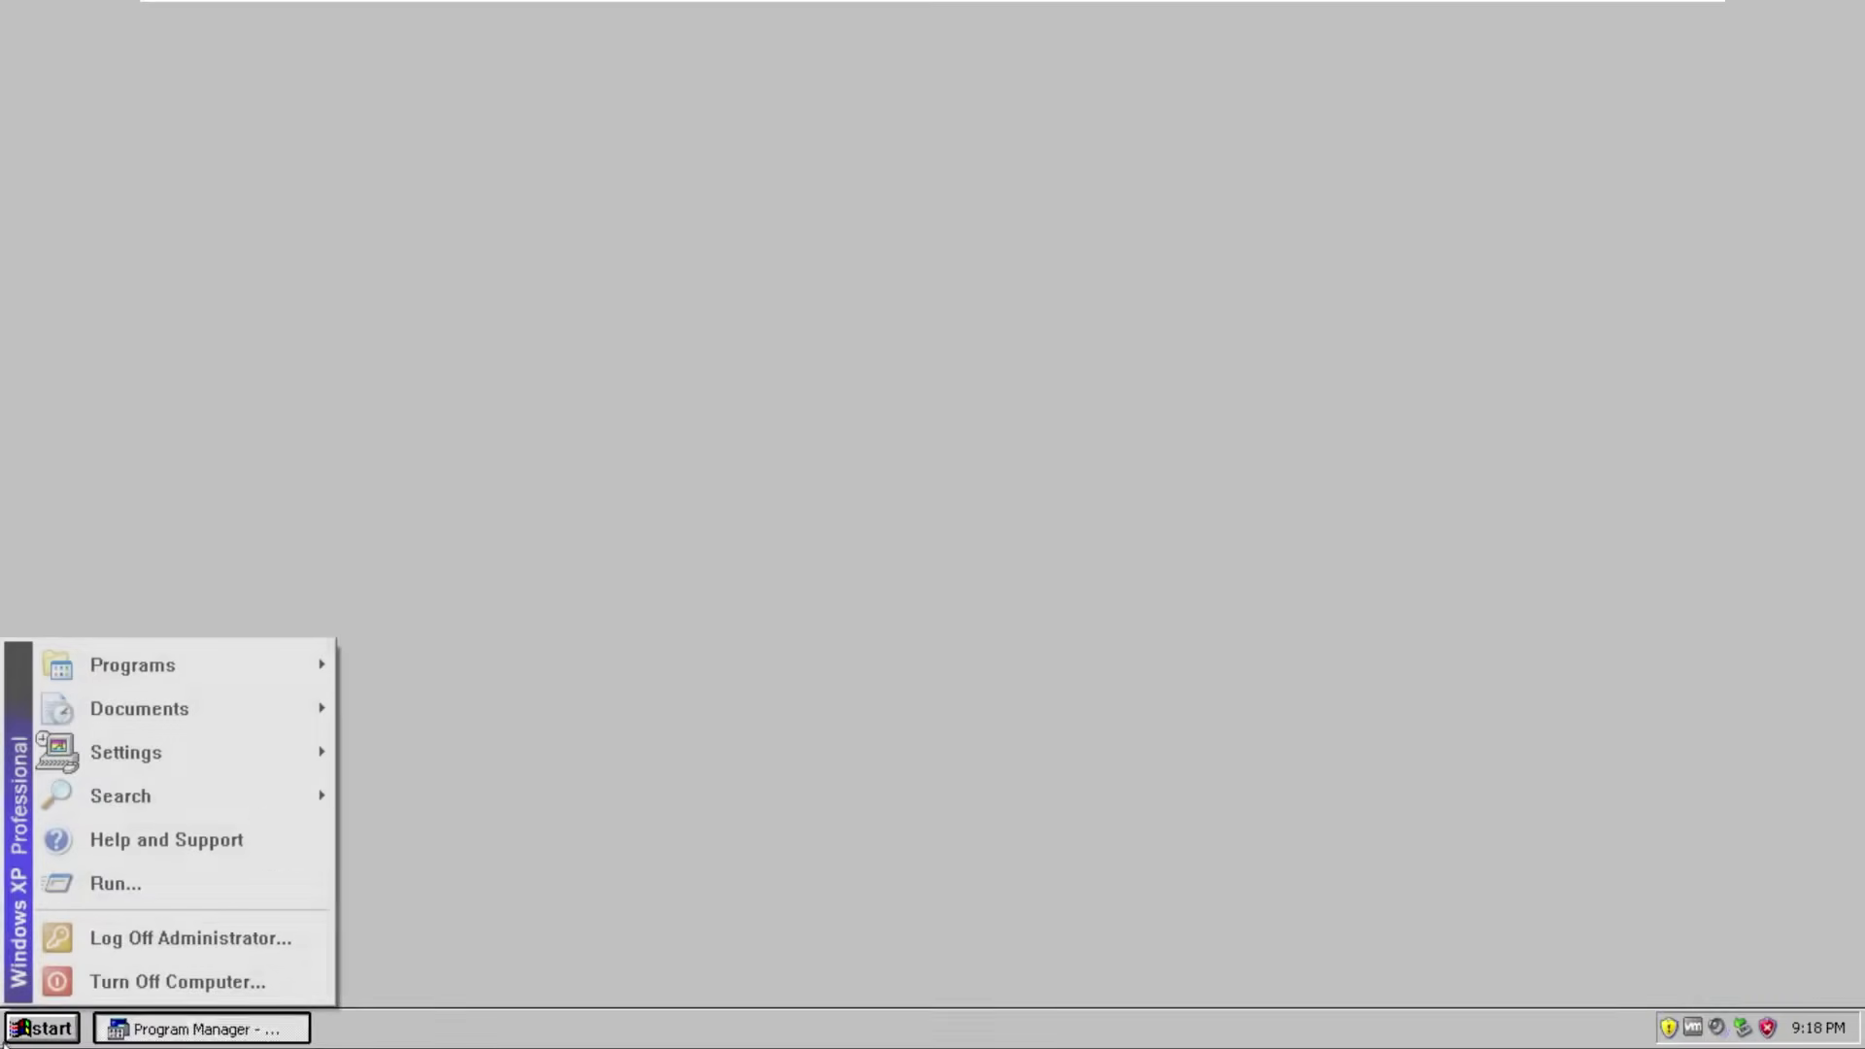
pyautogui.moveTo(262, 804)
pyautogui.click(267, 837)
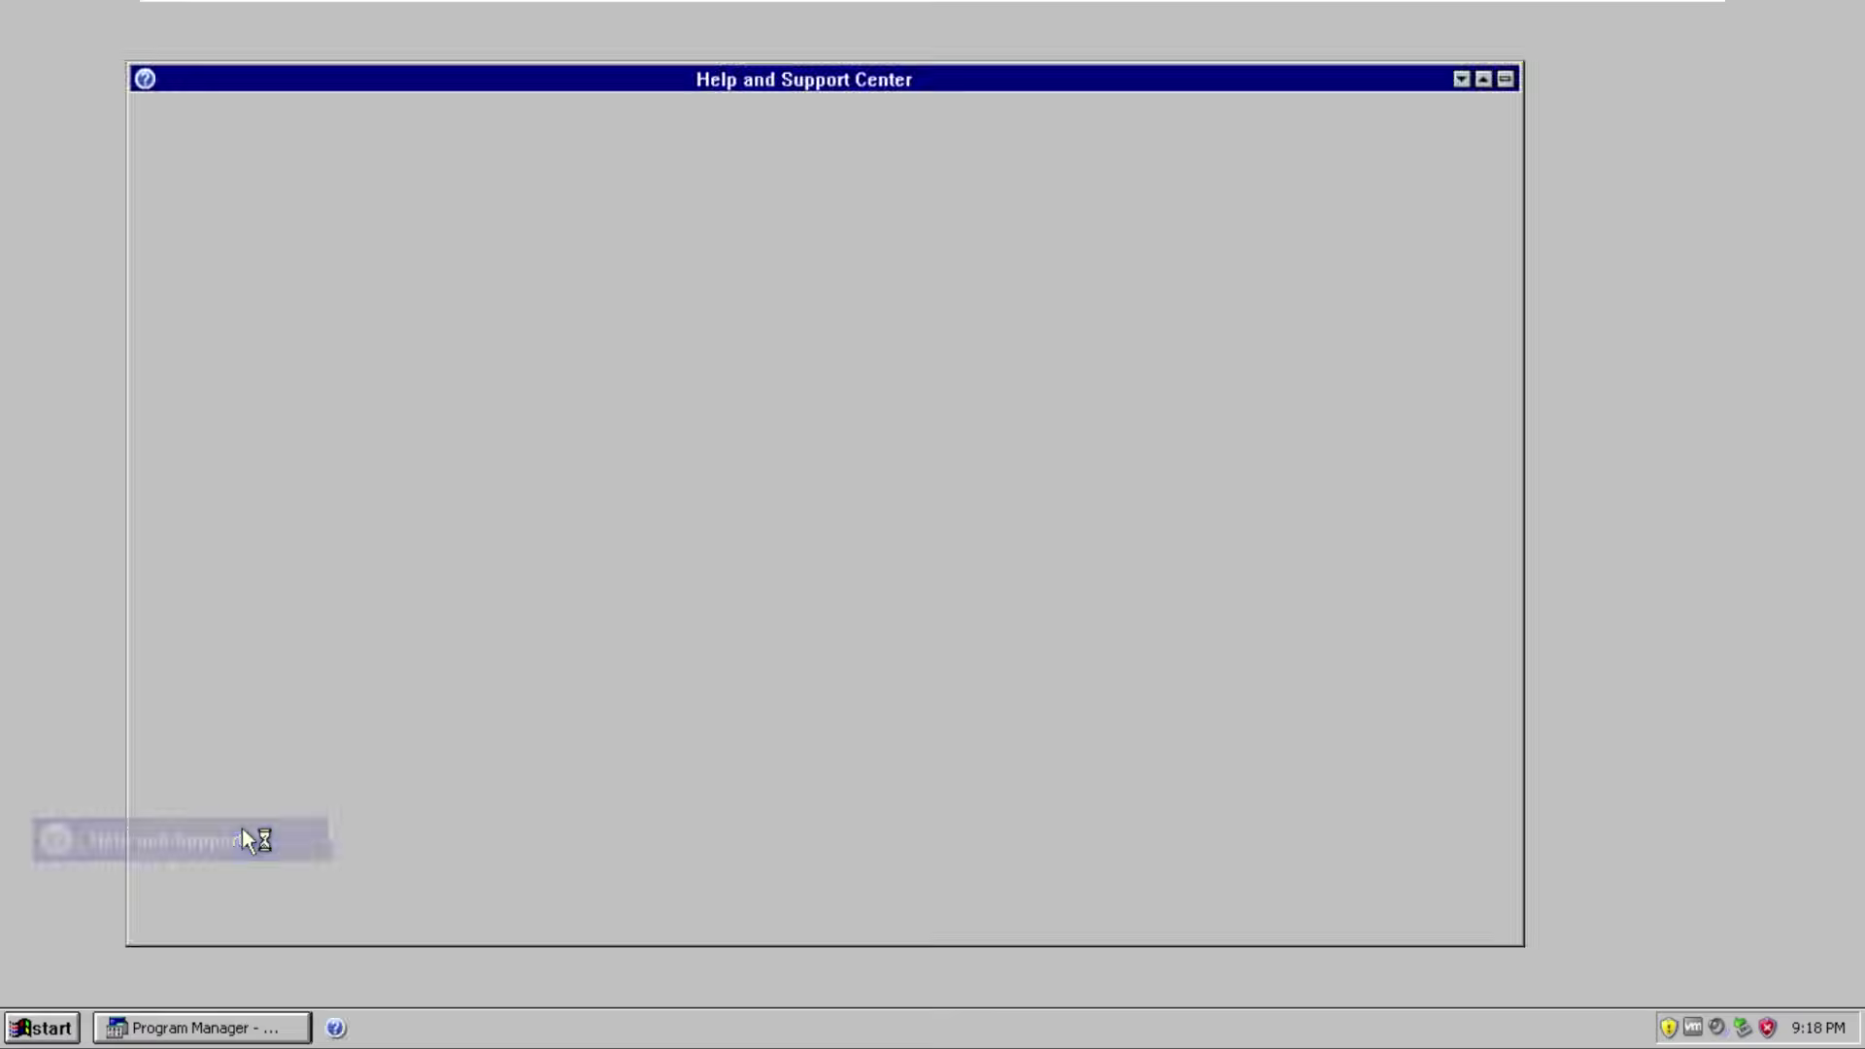
pyautogui.click(1509, 80)
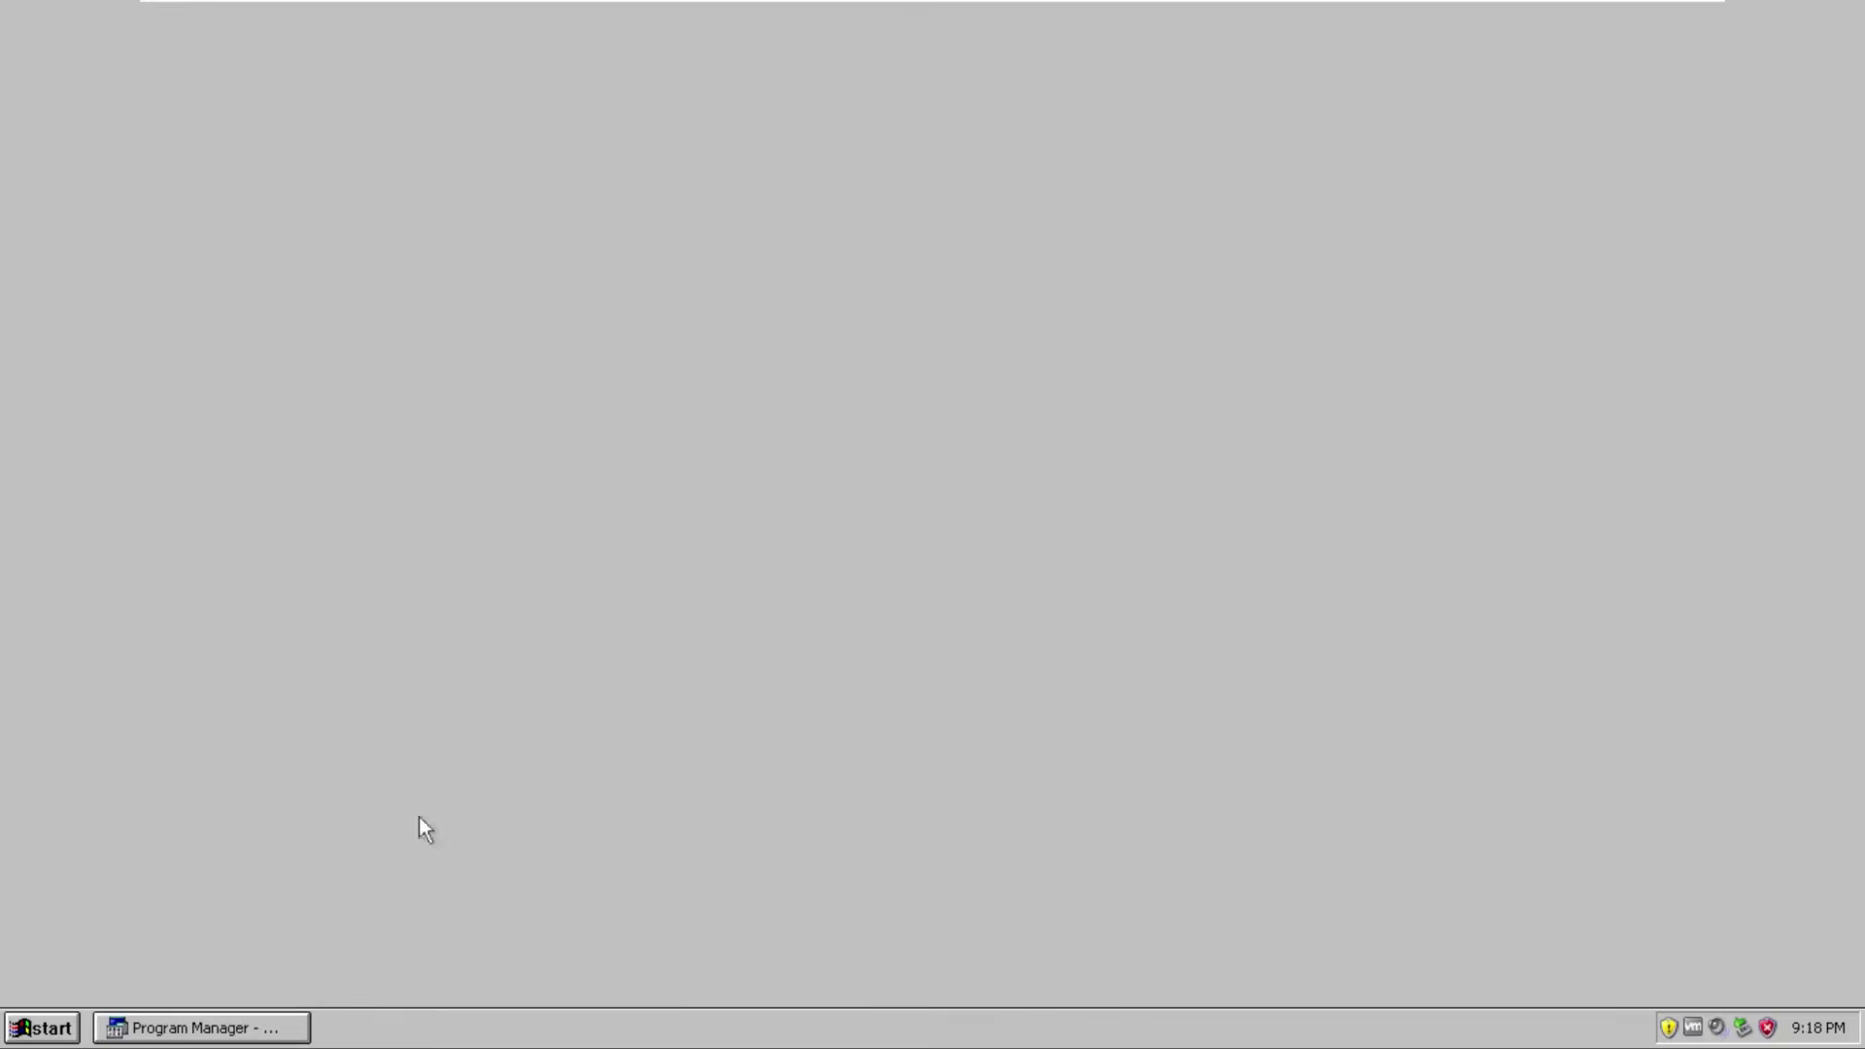
# Use the Run command to display the Windows 1992 version information, and dismiss it
pyautogui.click(41, 1028)
pyautogui.click(136, 881)
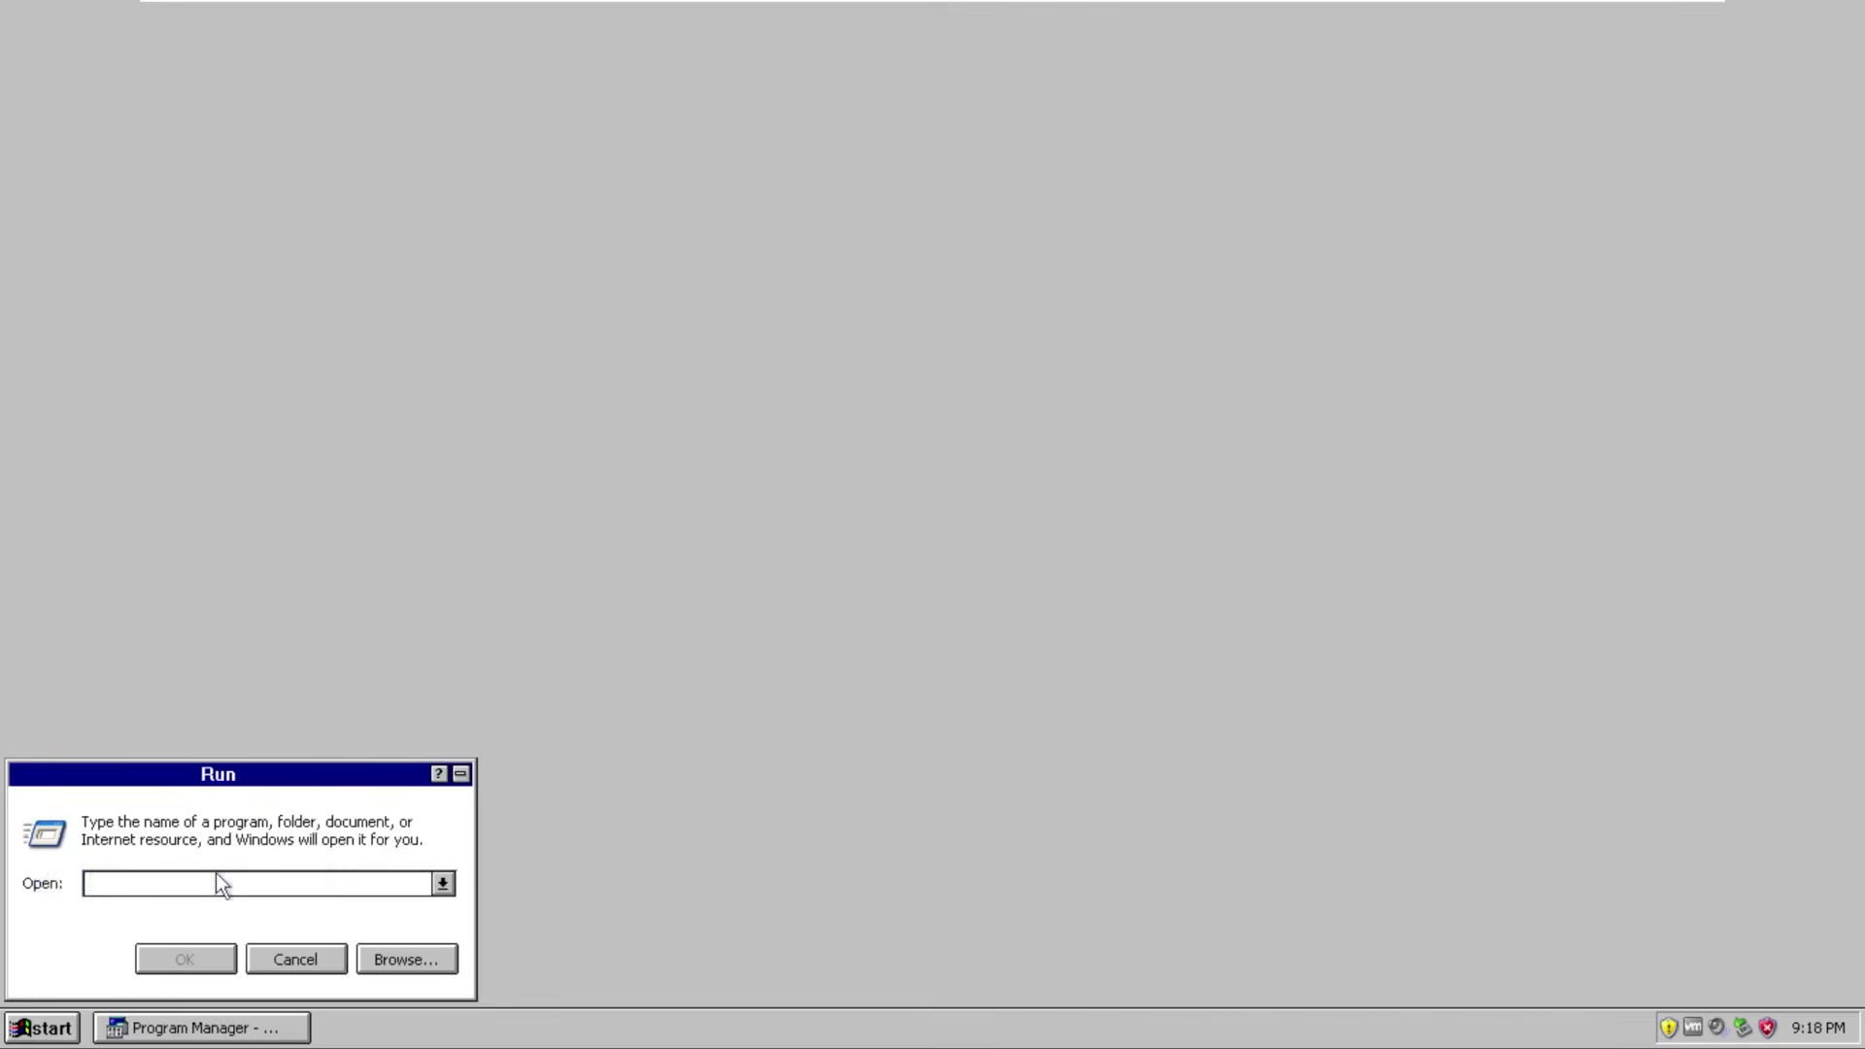
pyautogui.write('windows')
pyautogui.press('Return')
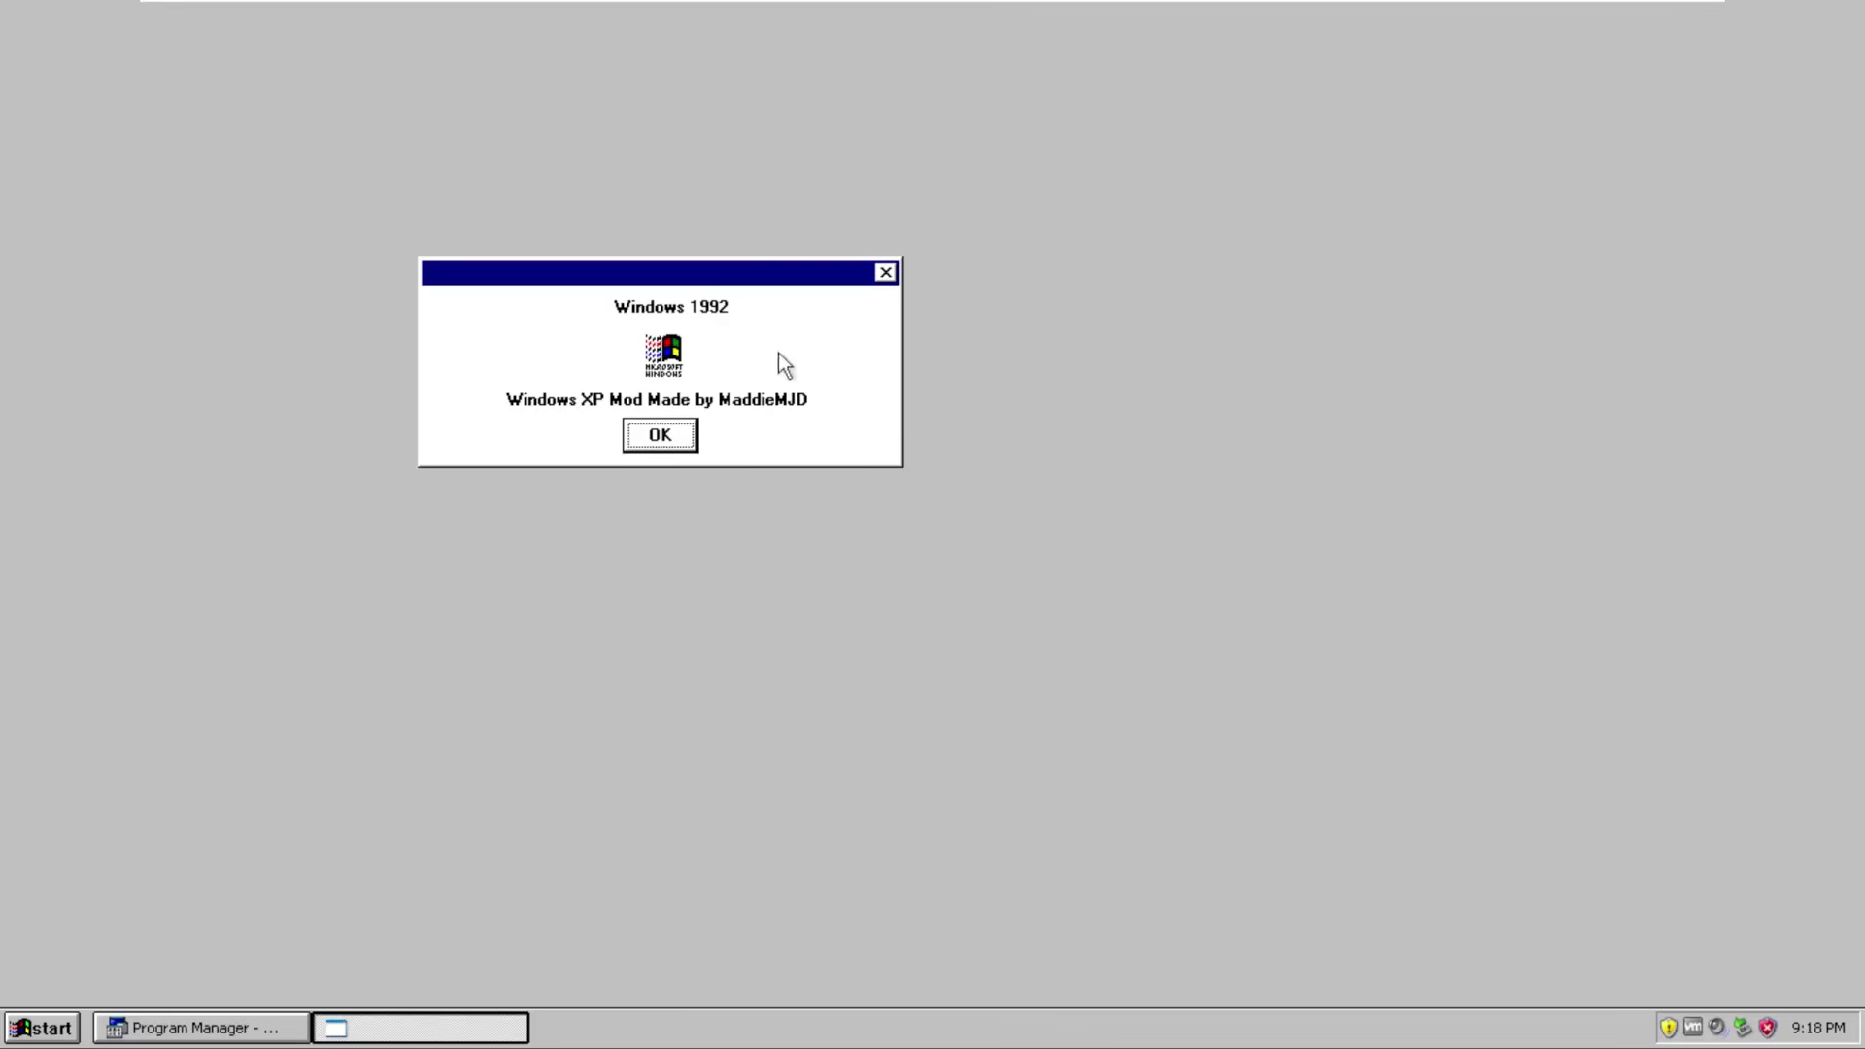
pyautogui.click(678, 434)
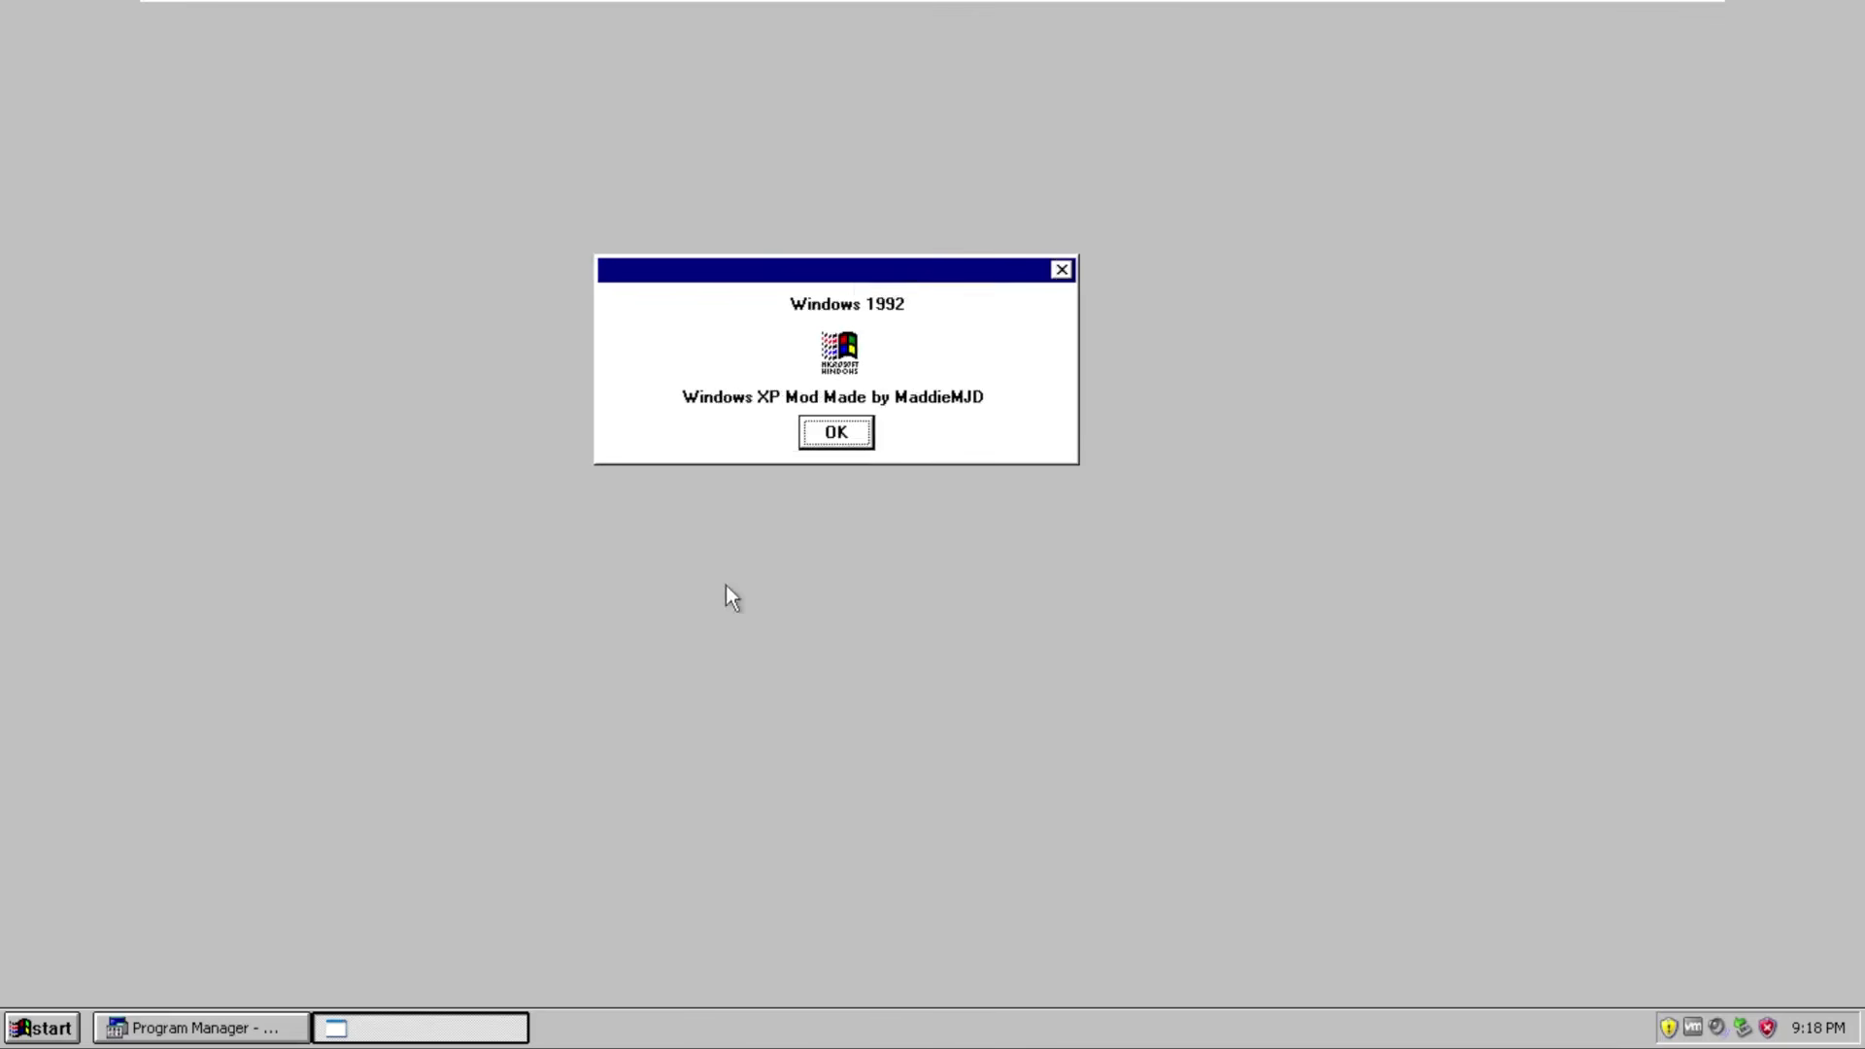
# Log off the Administrator account and log back on to it from the welcome screen
pyautogui.click(41, 1028)
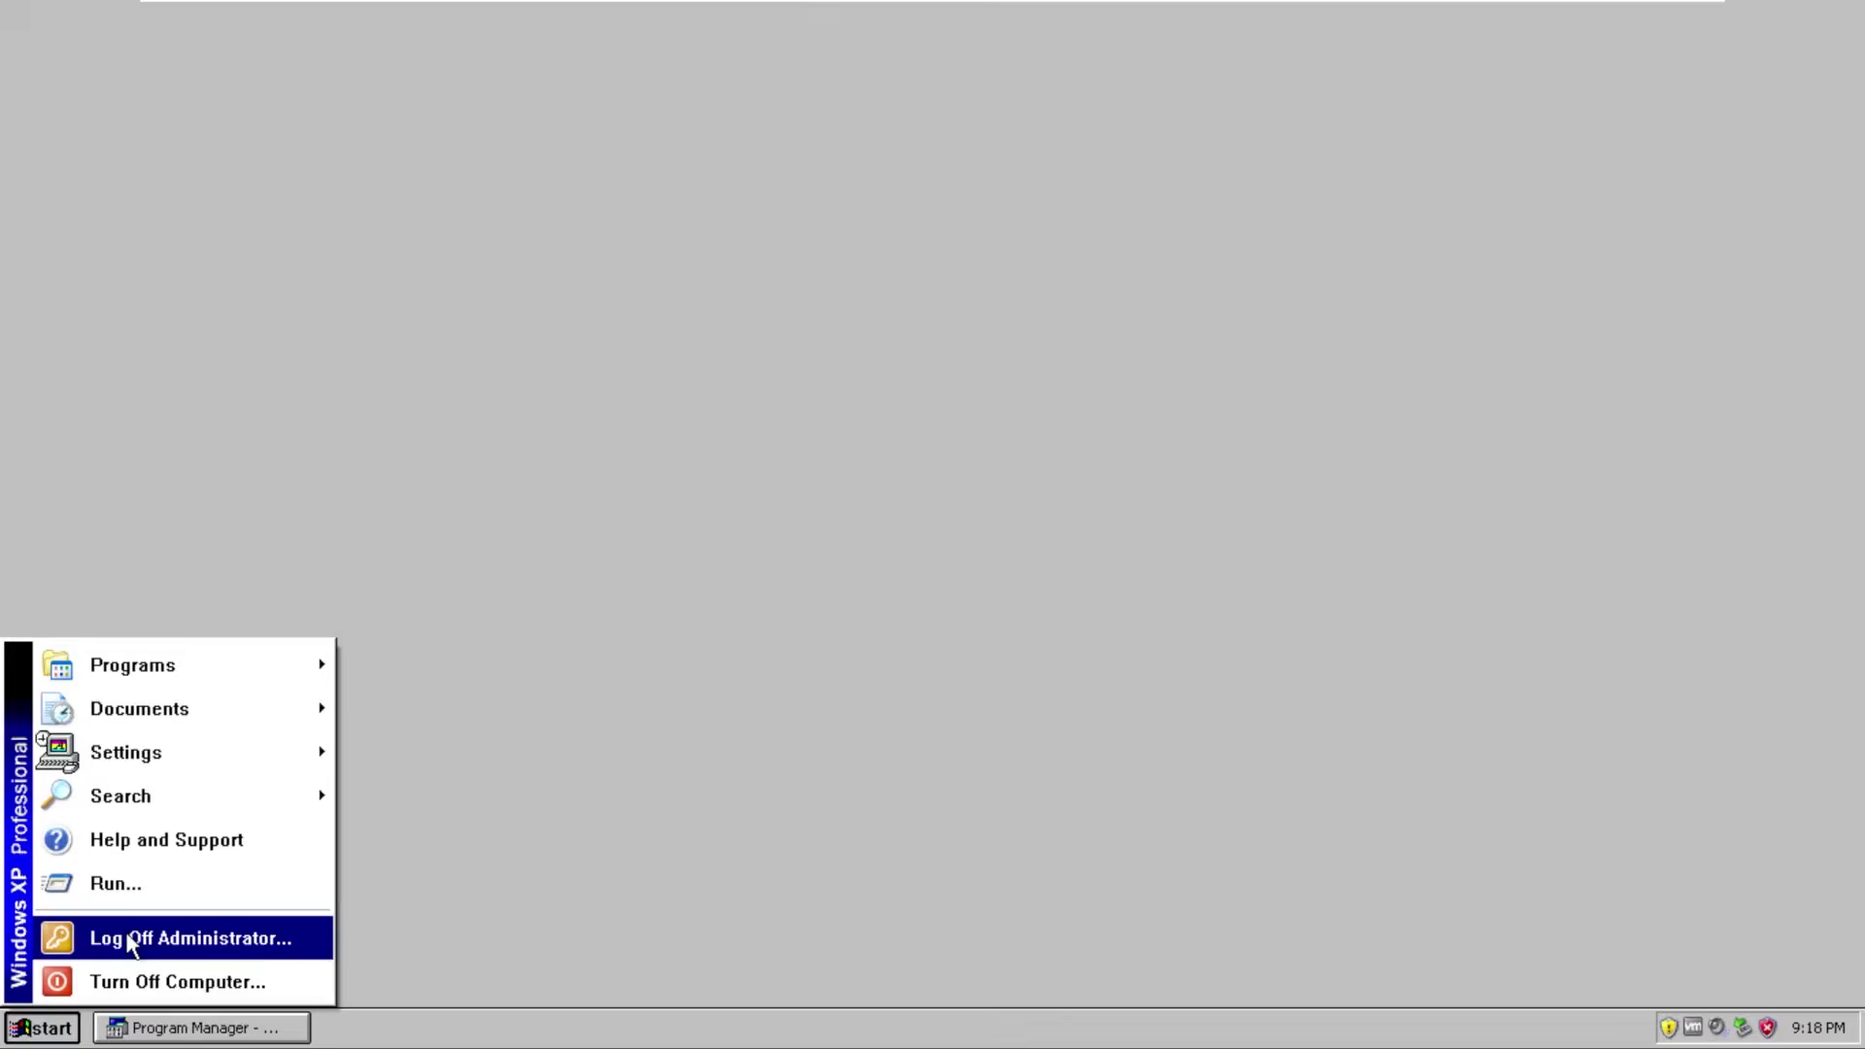
pyautogui.click(131, 942)
pyautogui.click(882, 550)
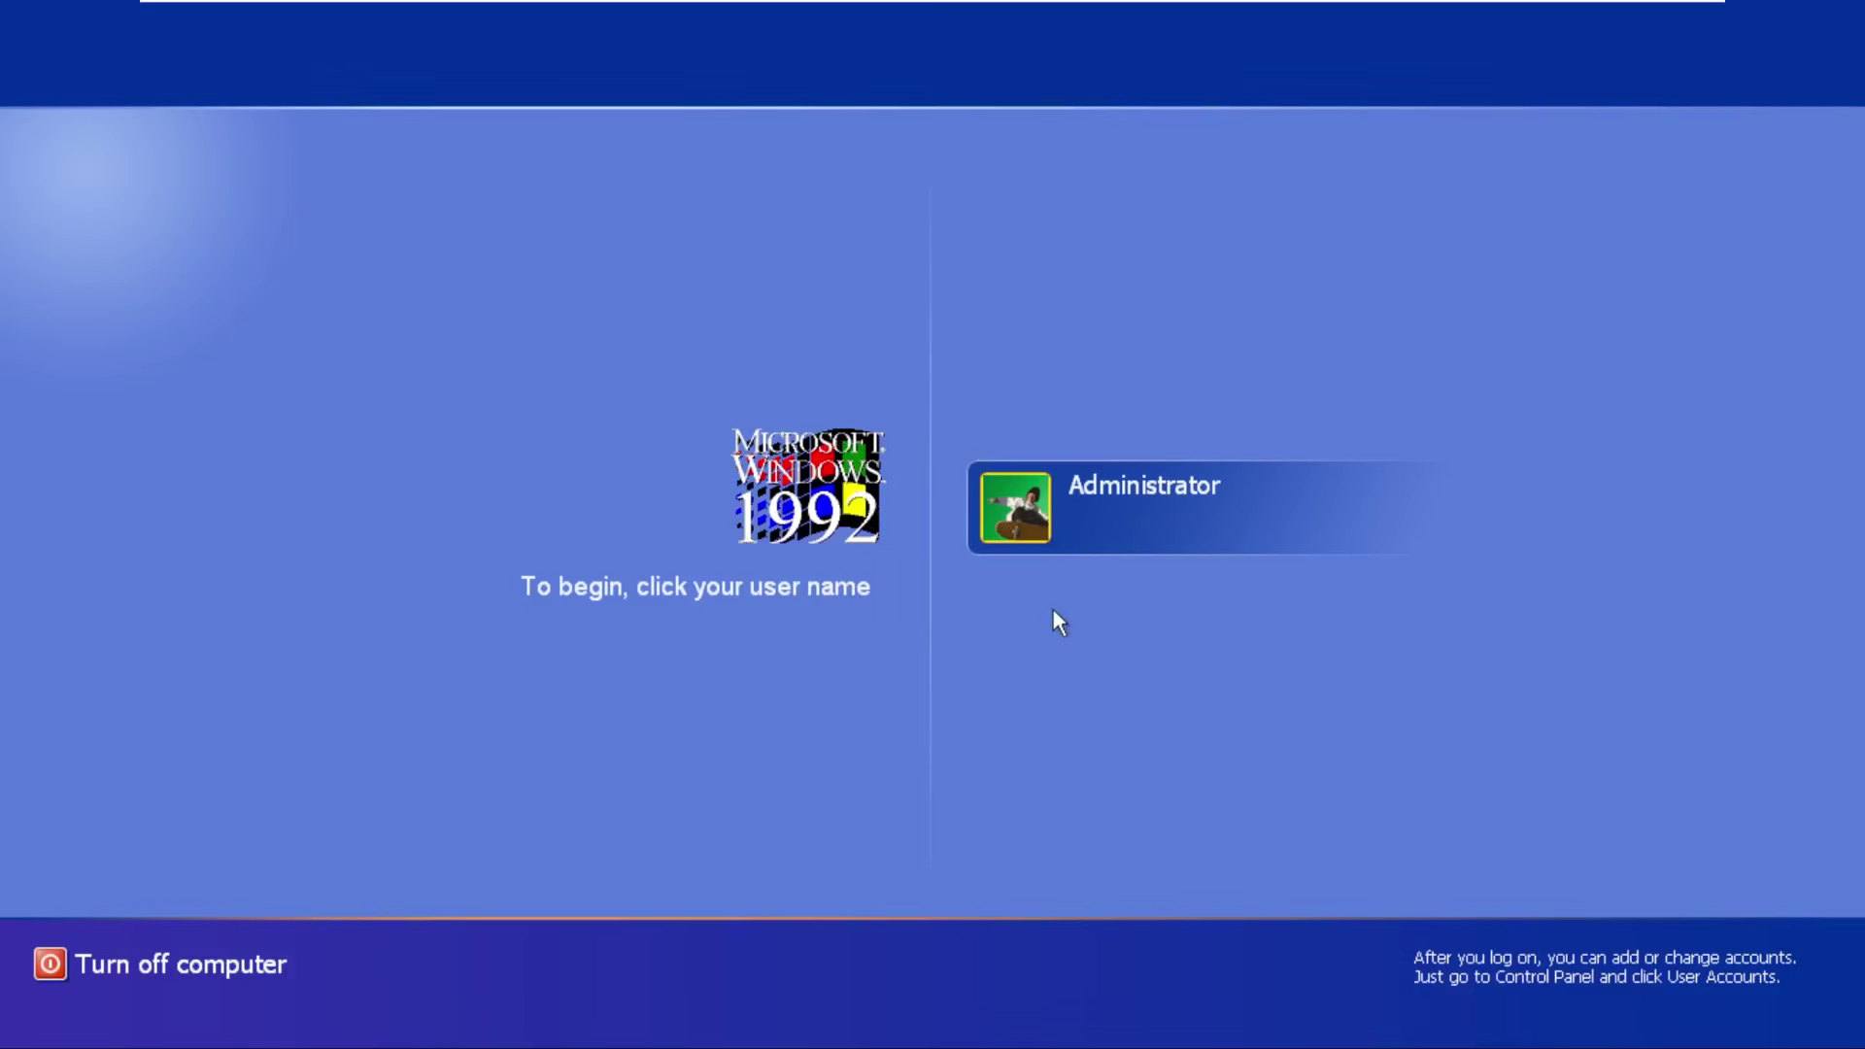
pyautogui.click(1004, 504)
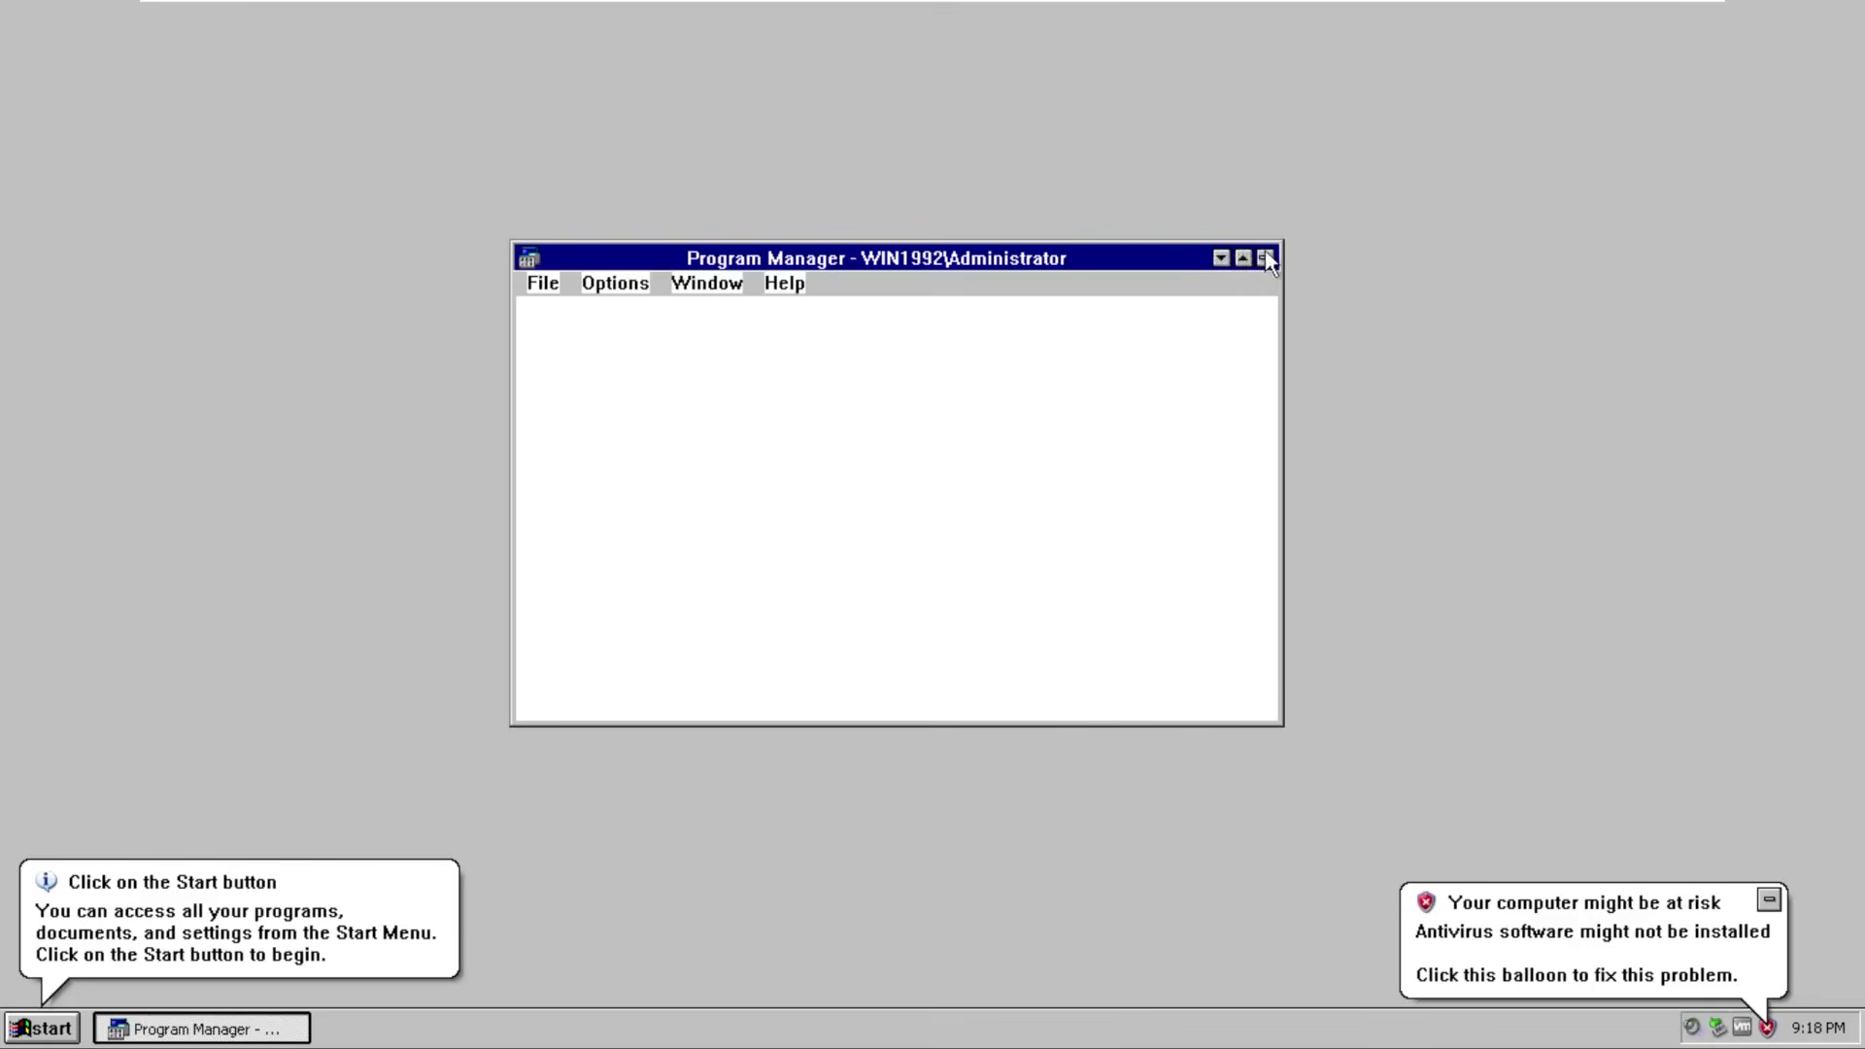
# Close Program Manager, inspect the running processes and performance graphs in Task Manager, and close it
pyautogui.click(1265, 257)
pyautogui.rightClick(255, 1024)
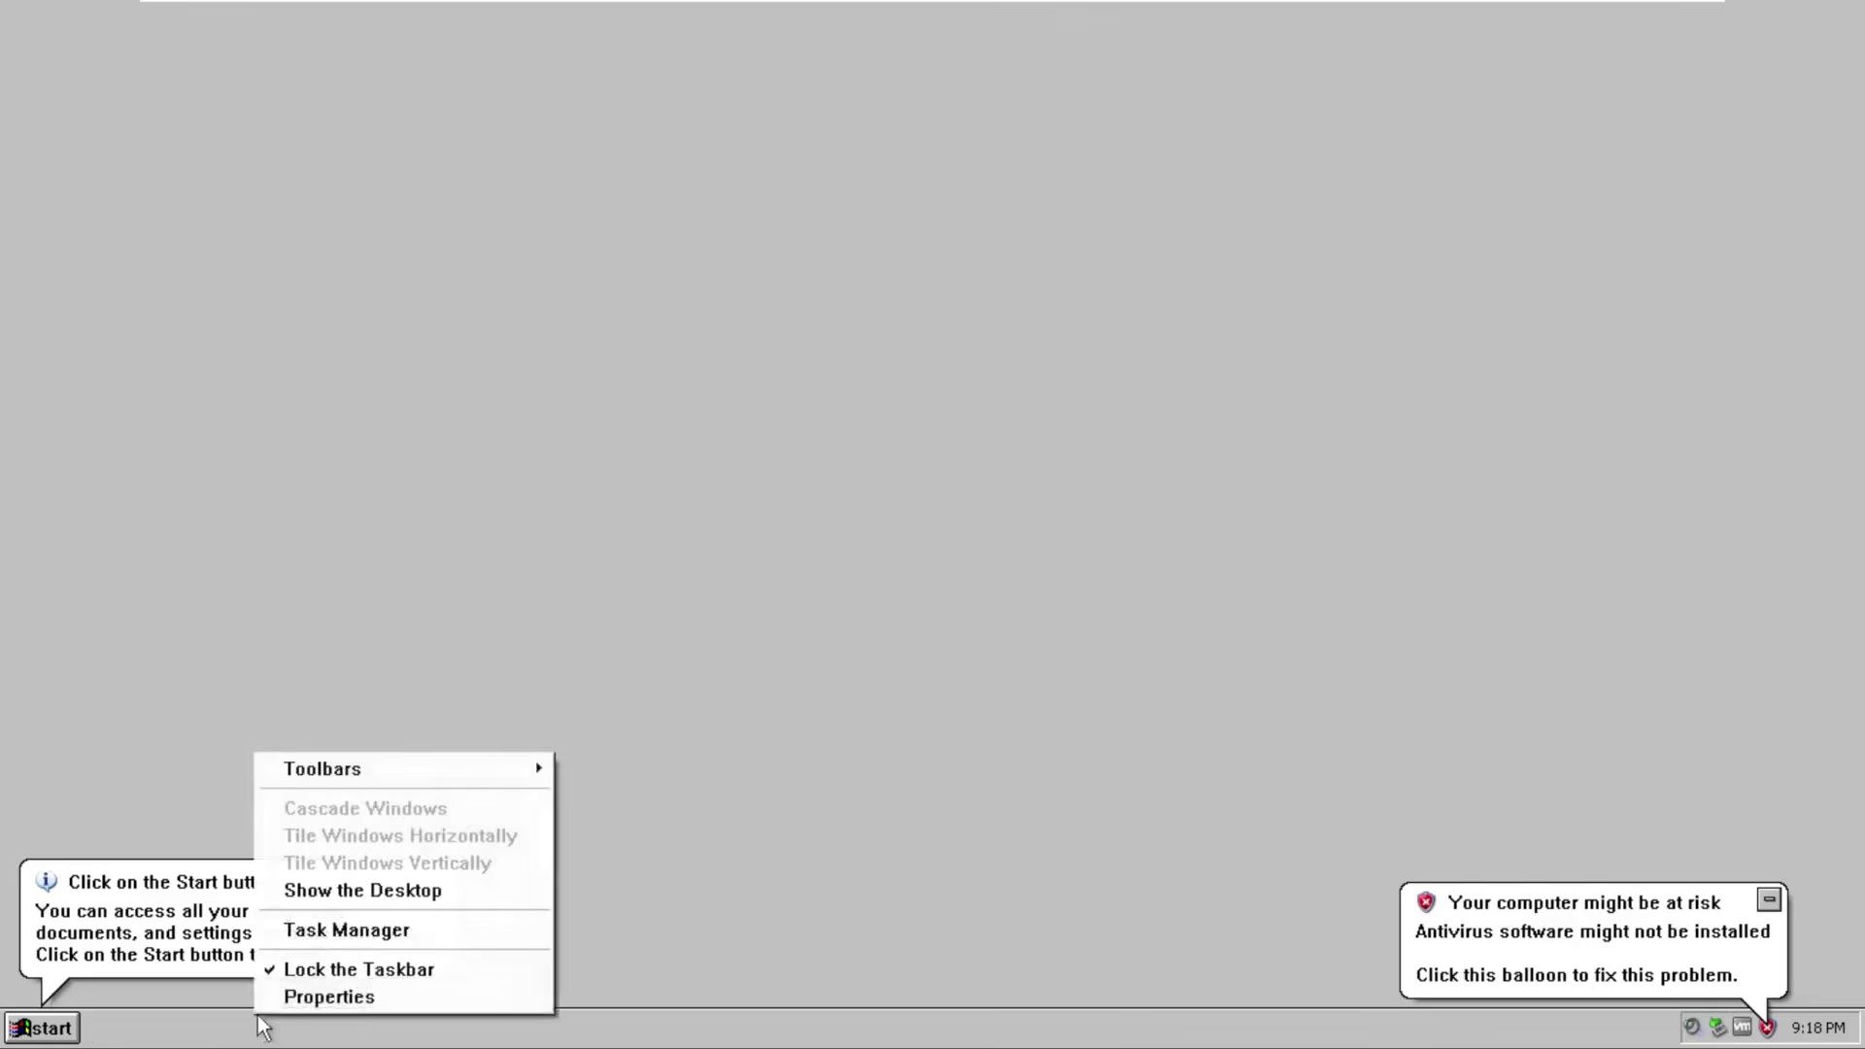
pyautogui.click(349, 928)
pyautogui.click(163, 94)
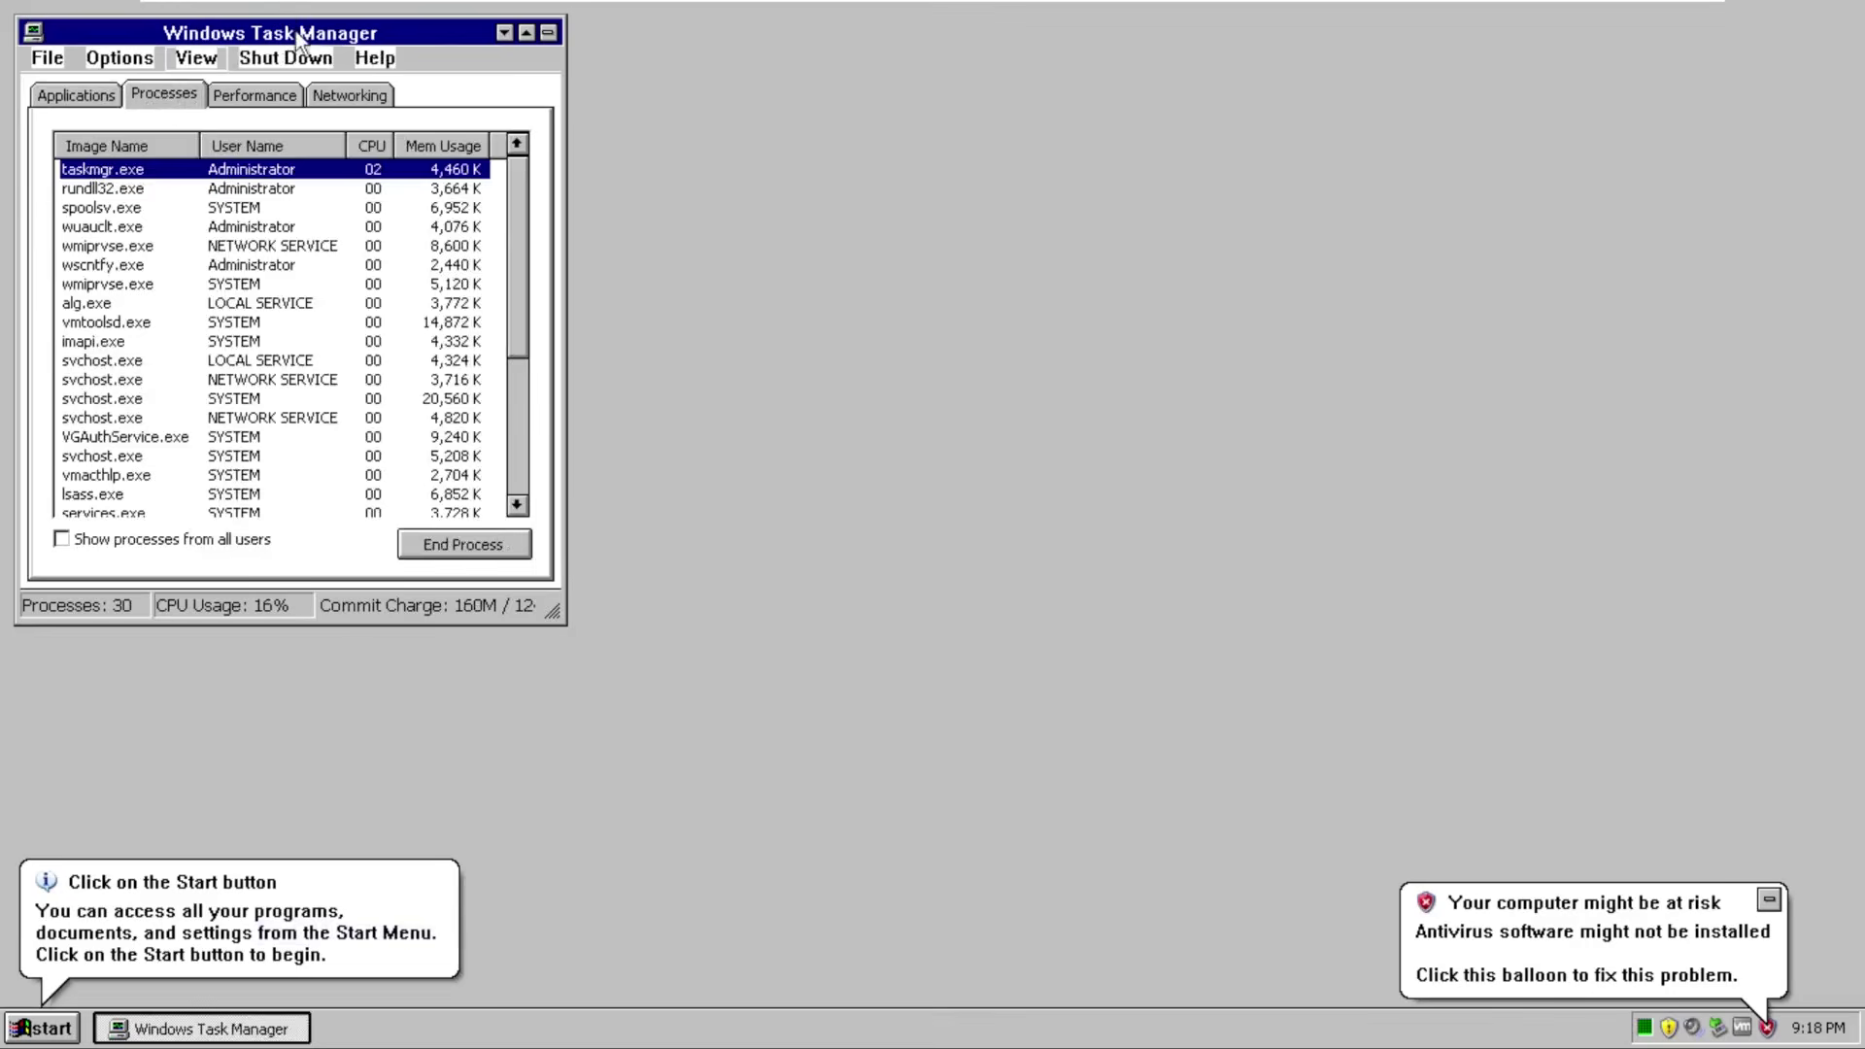
pyautogui.moveTo(296, 34); pyautogui.dragTo(491, 72)
pyautogui.click(466, 131)
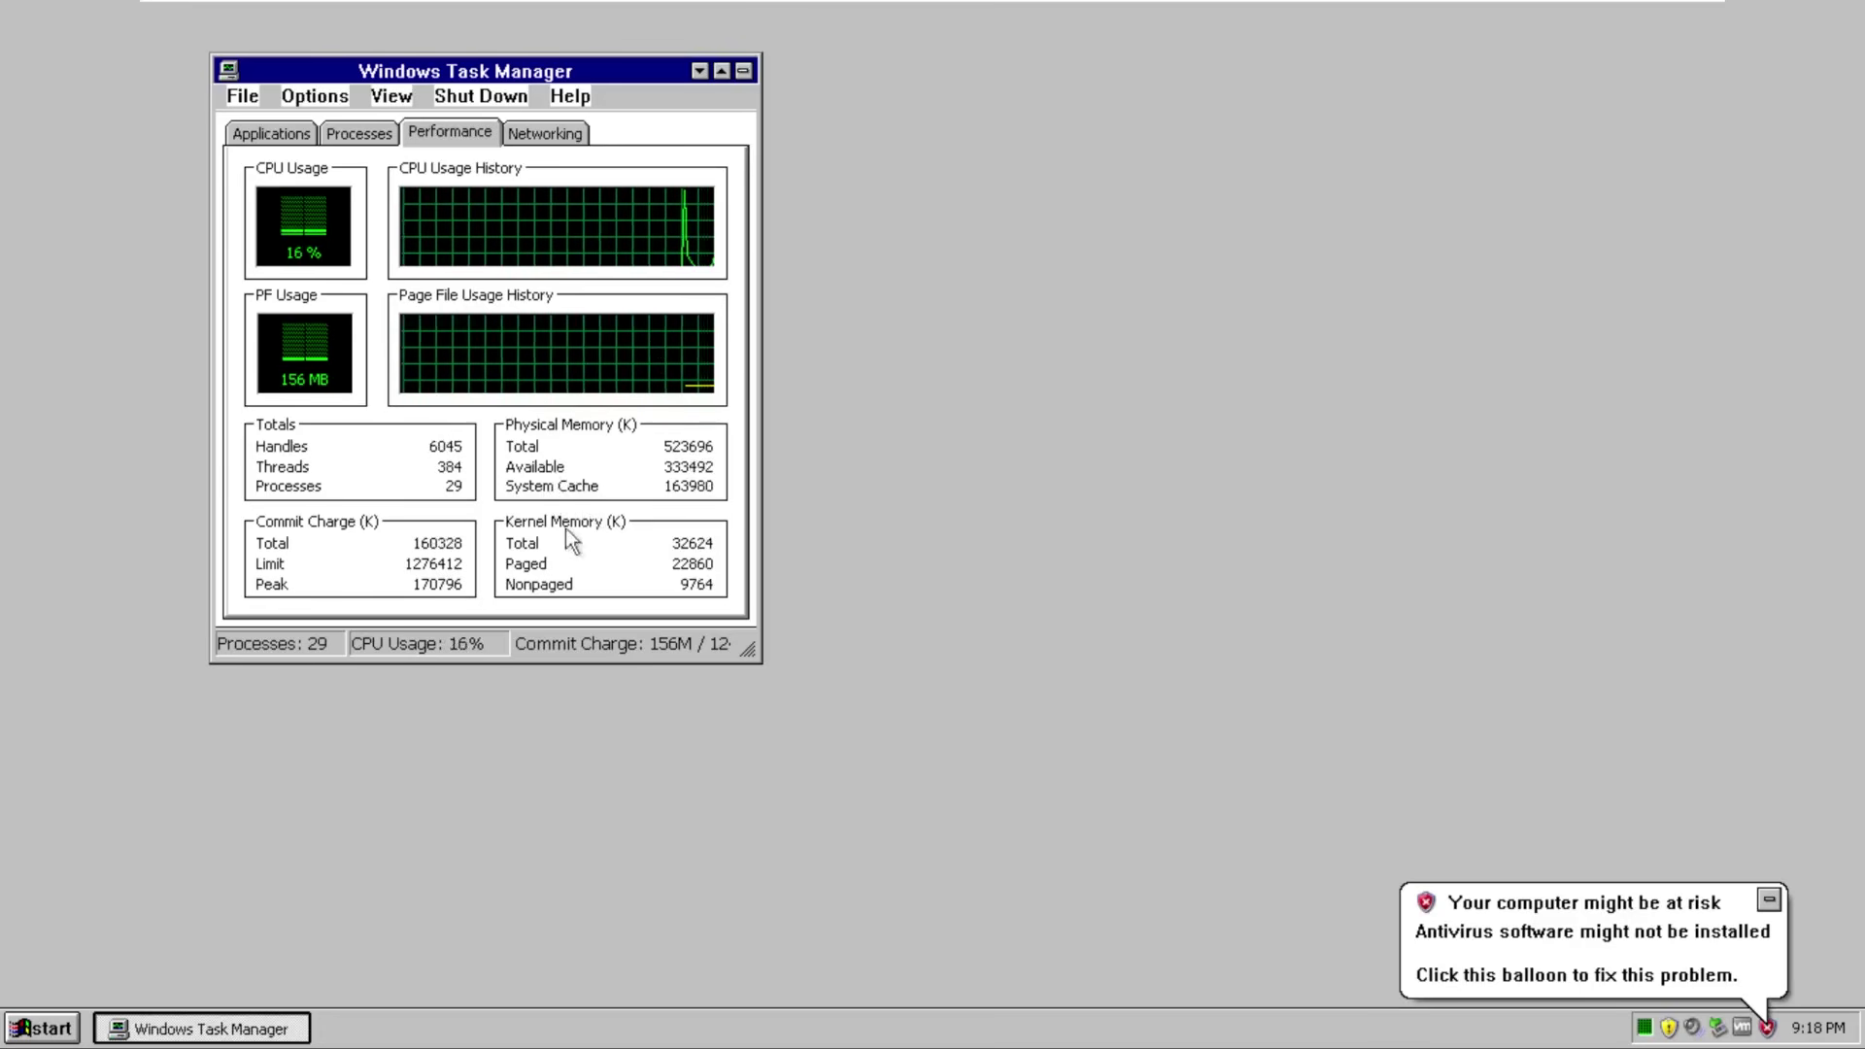
pyautogui.click(743, 71)
# Open Windows Explorer from the Accessories and expand My Computer in the folder tree
pyautogui.click(41, 1027)
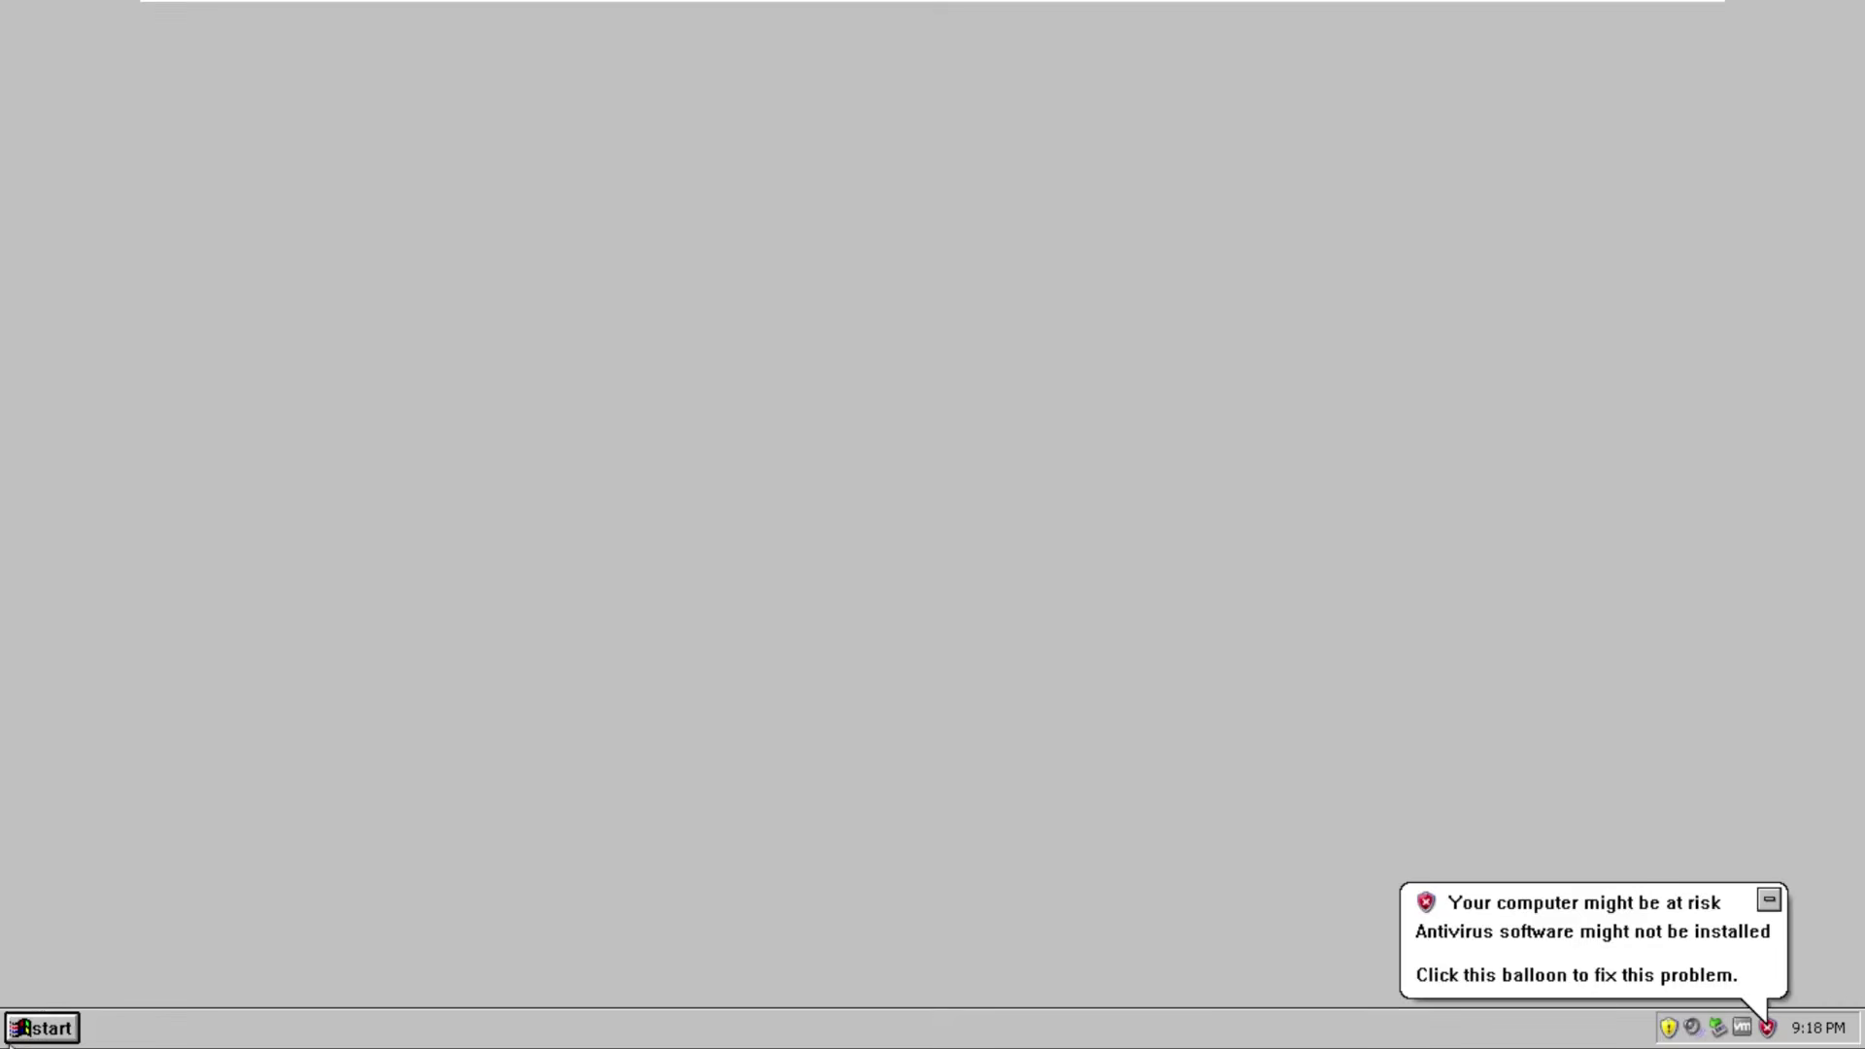
pyautogui.moveTo(194, 664)
pyautogui.moveTo(511, 670)
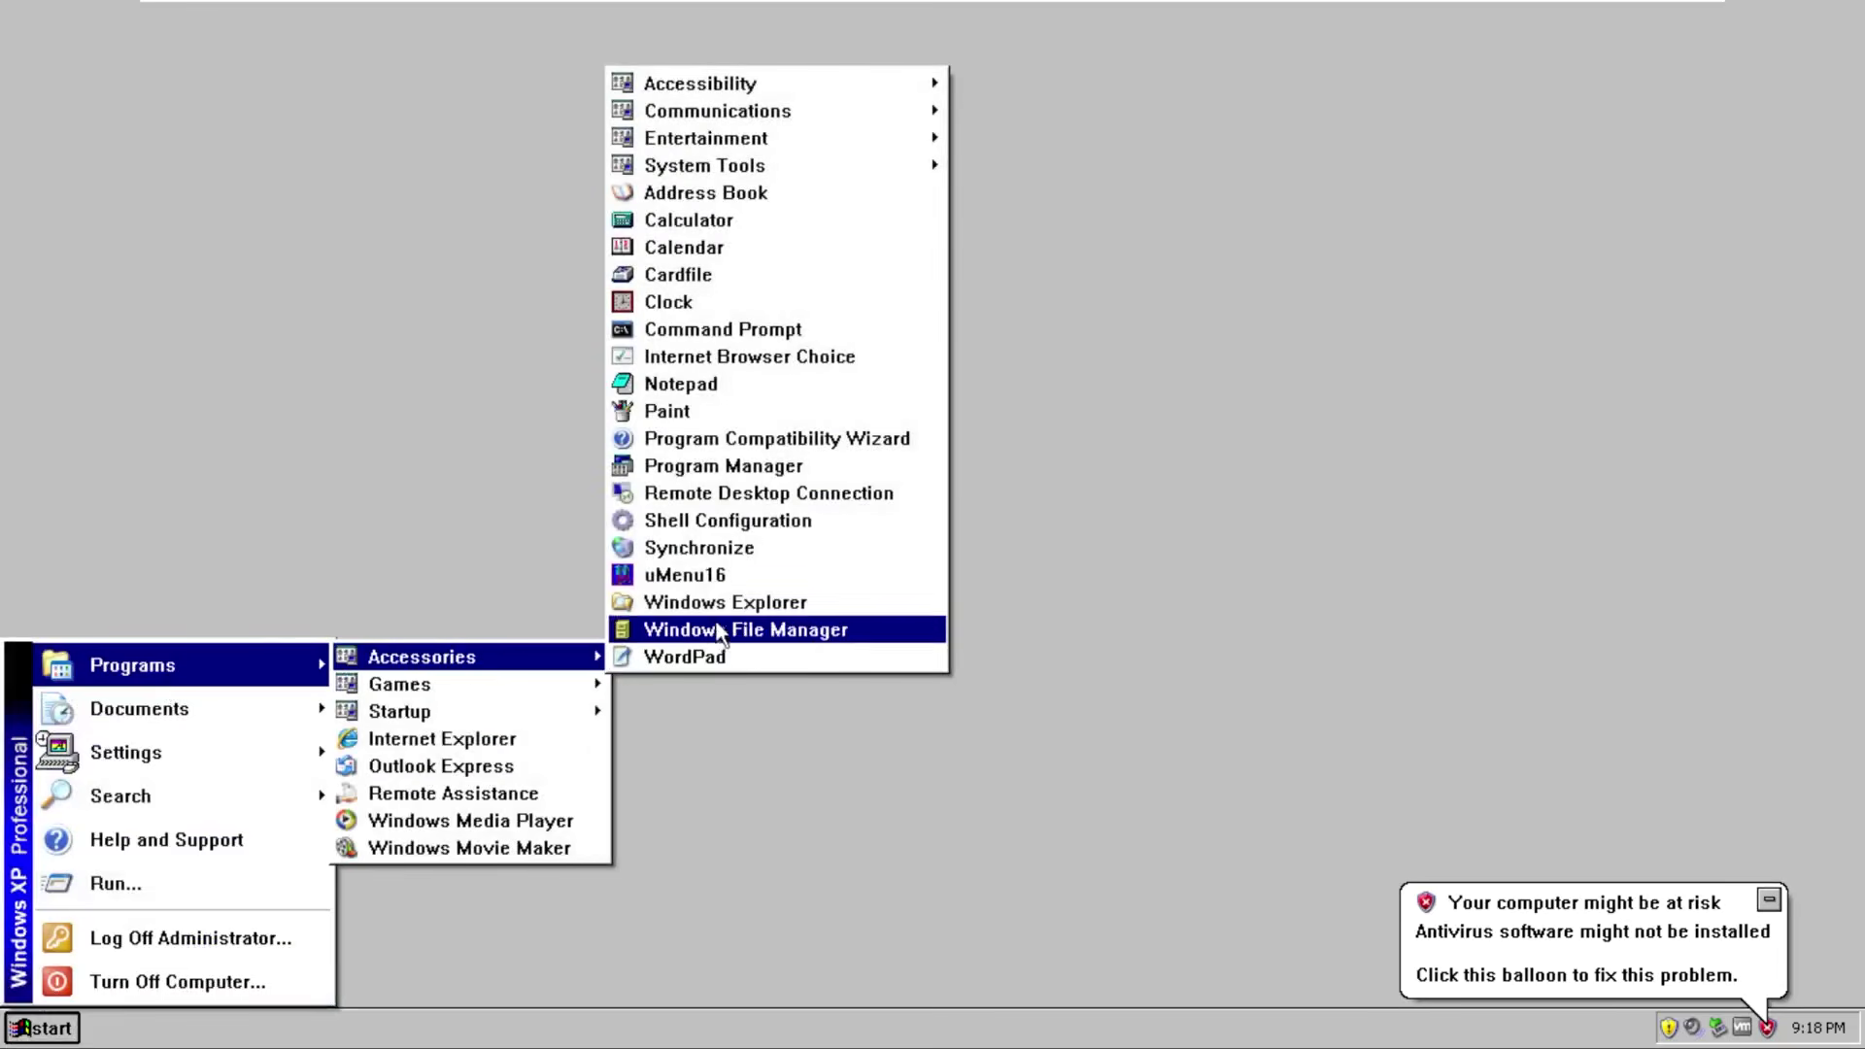
pyautogui.click(738, 604)
pyautogui.click(210, 459)
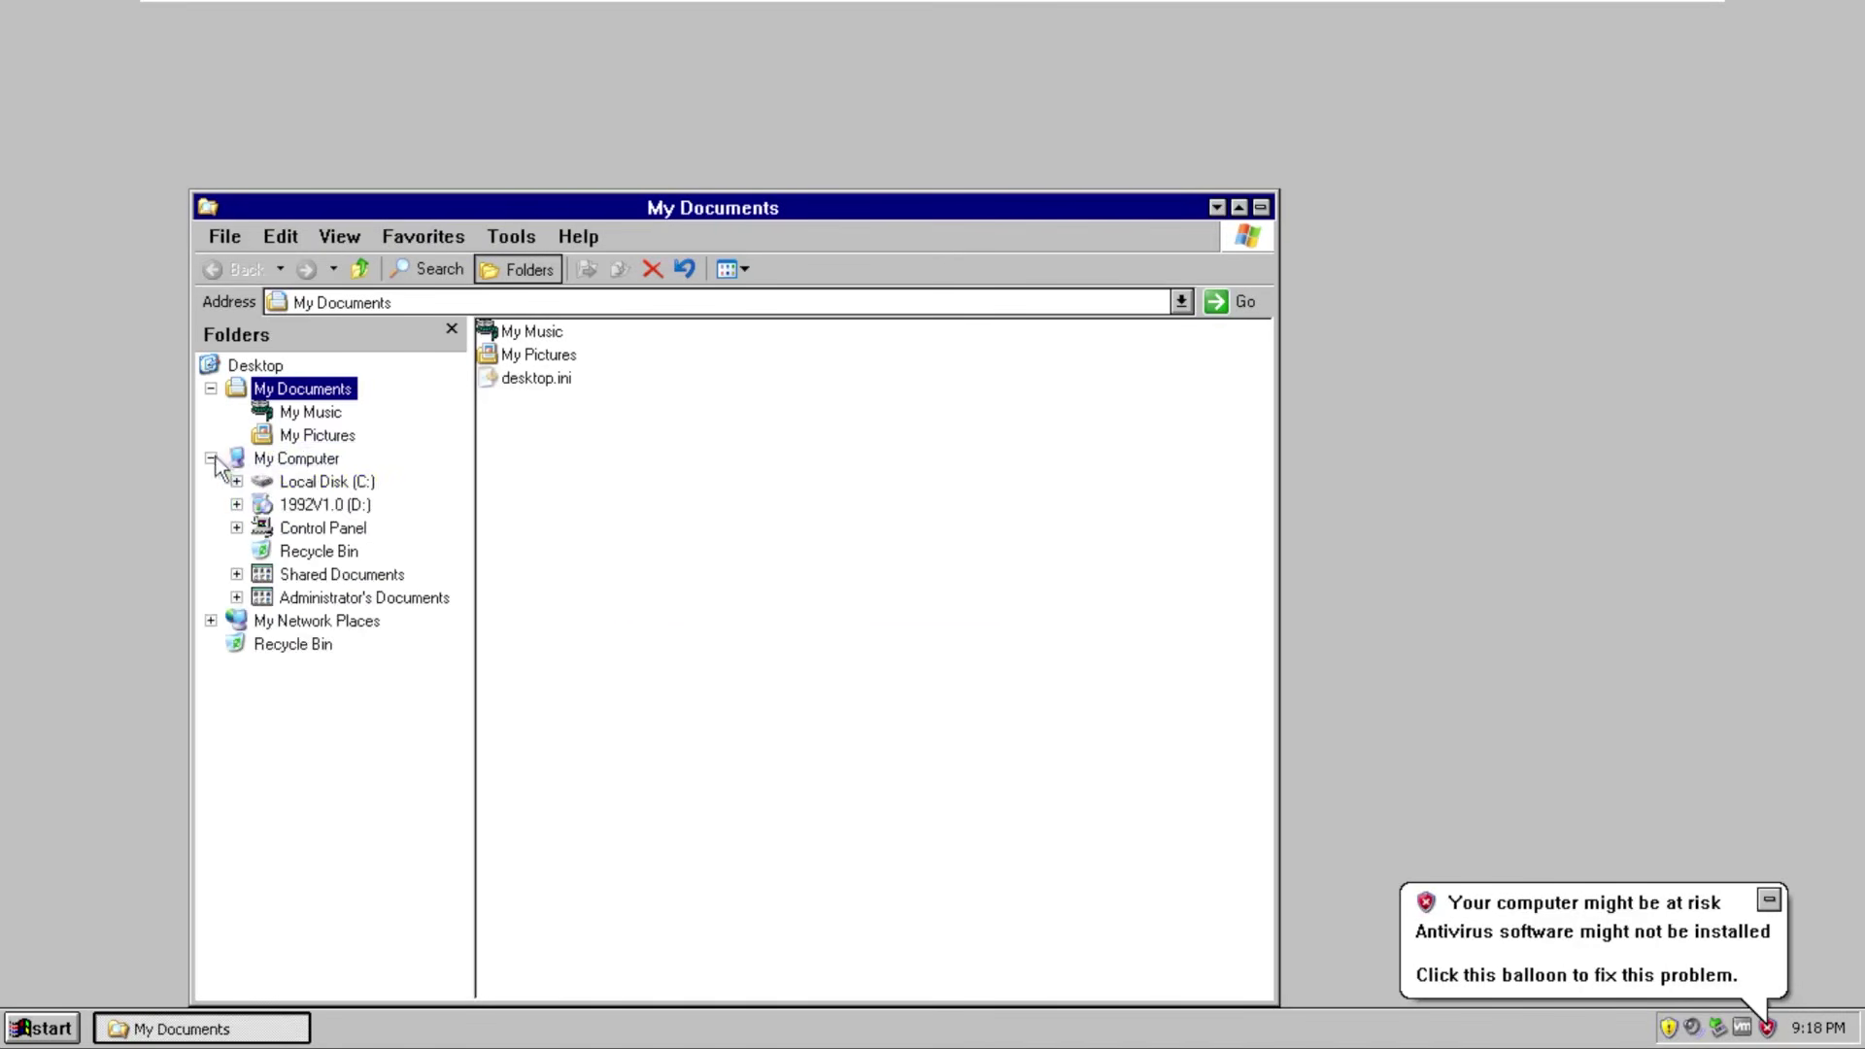
# Examine the properties of Local Disk (C:), and close both the properties dialog and the Explorer window
pyautogui.rightClick(301, 481)
pyautogui.click(404, 798)
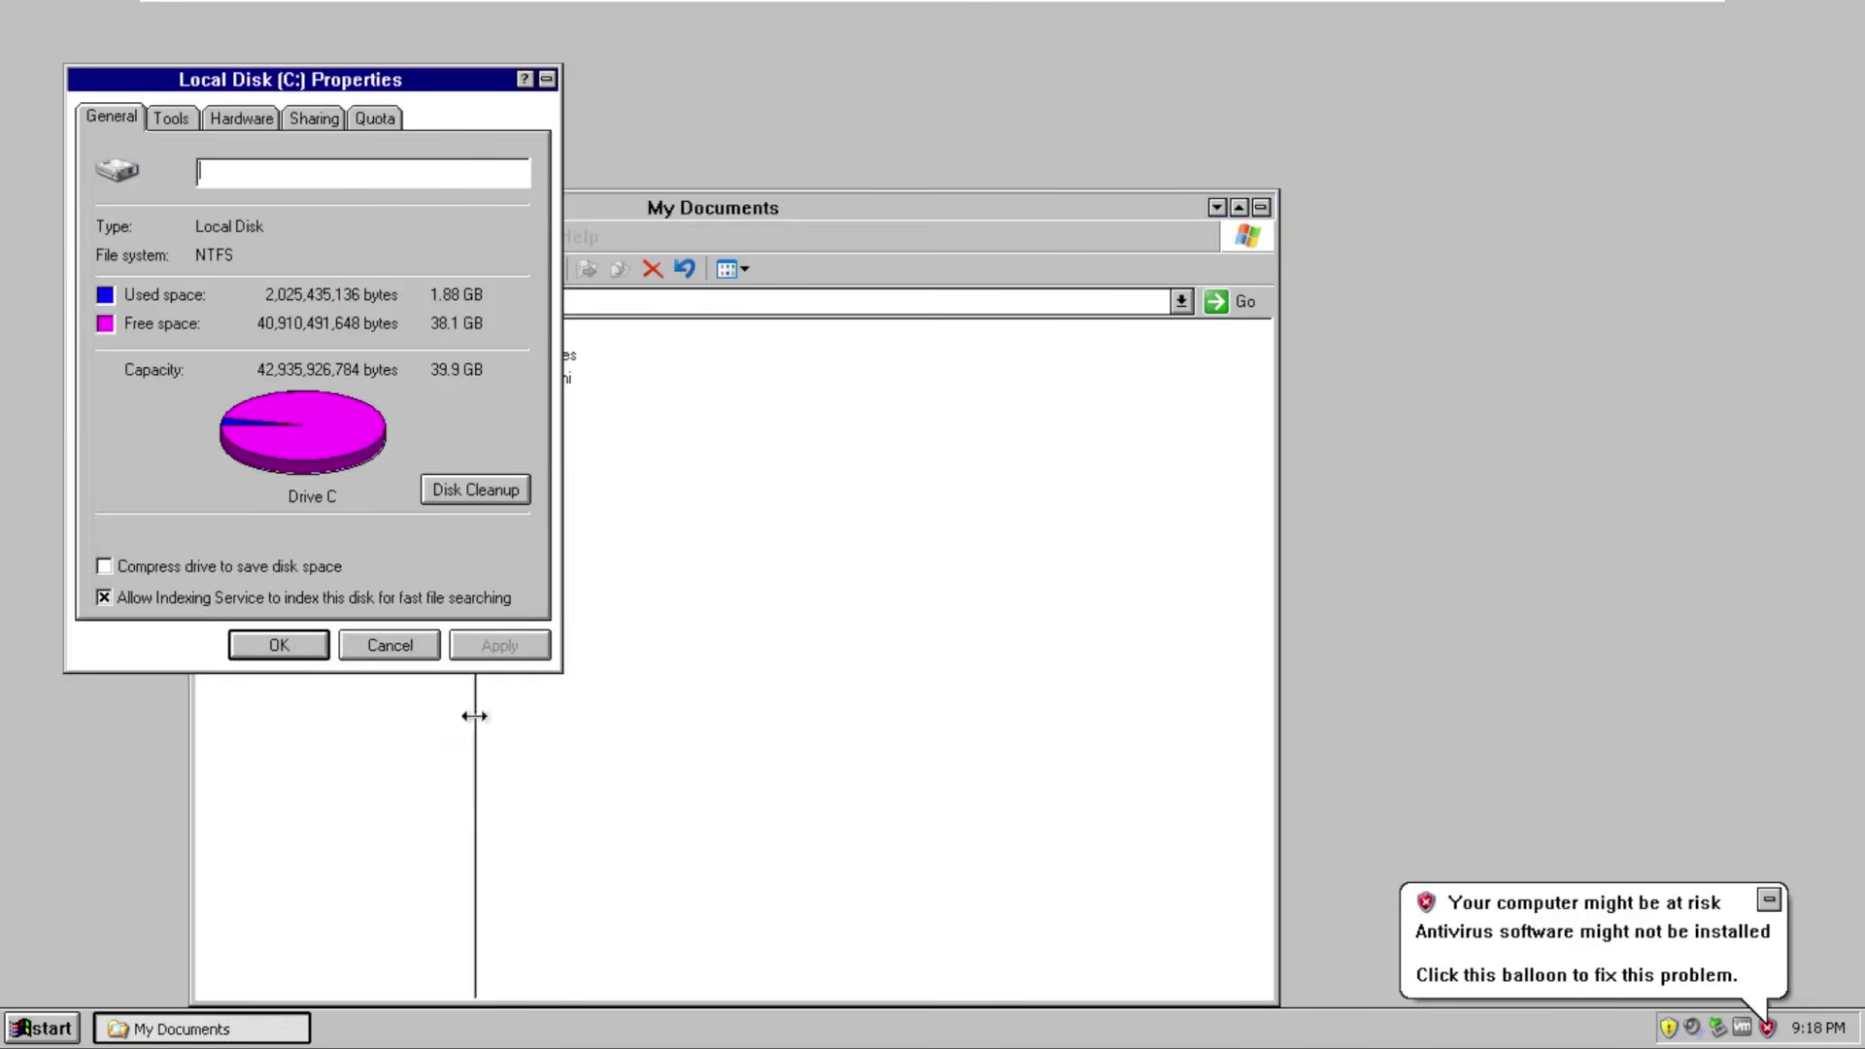
pyautogui.moveTo(330, 85); pyautogui.dragTo(850, 299)
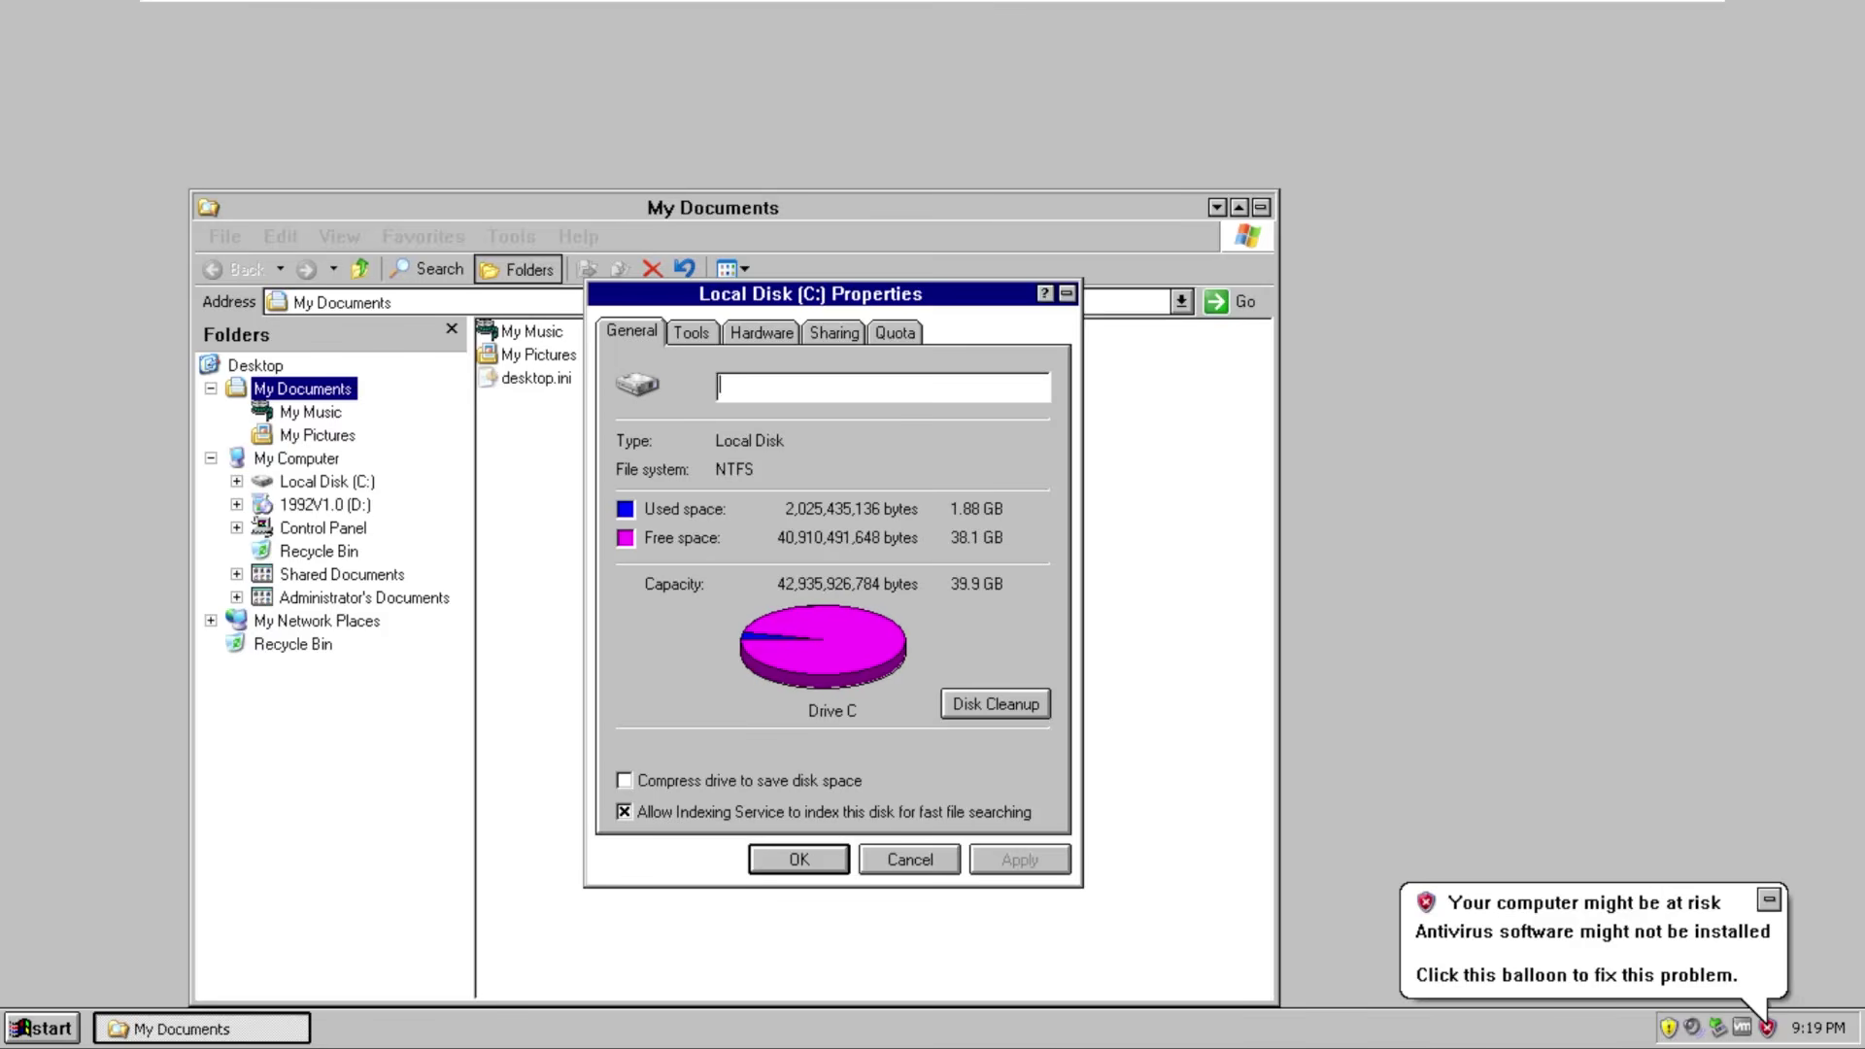
pyautogui.click(1069, 294)
pyautogui.moveTo(1082, 214); pyautogui.dragTo(1149, 199)
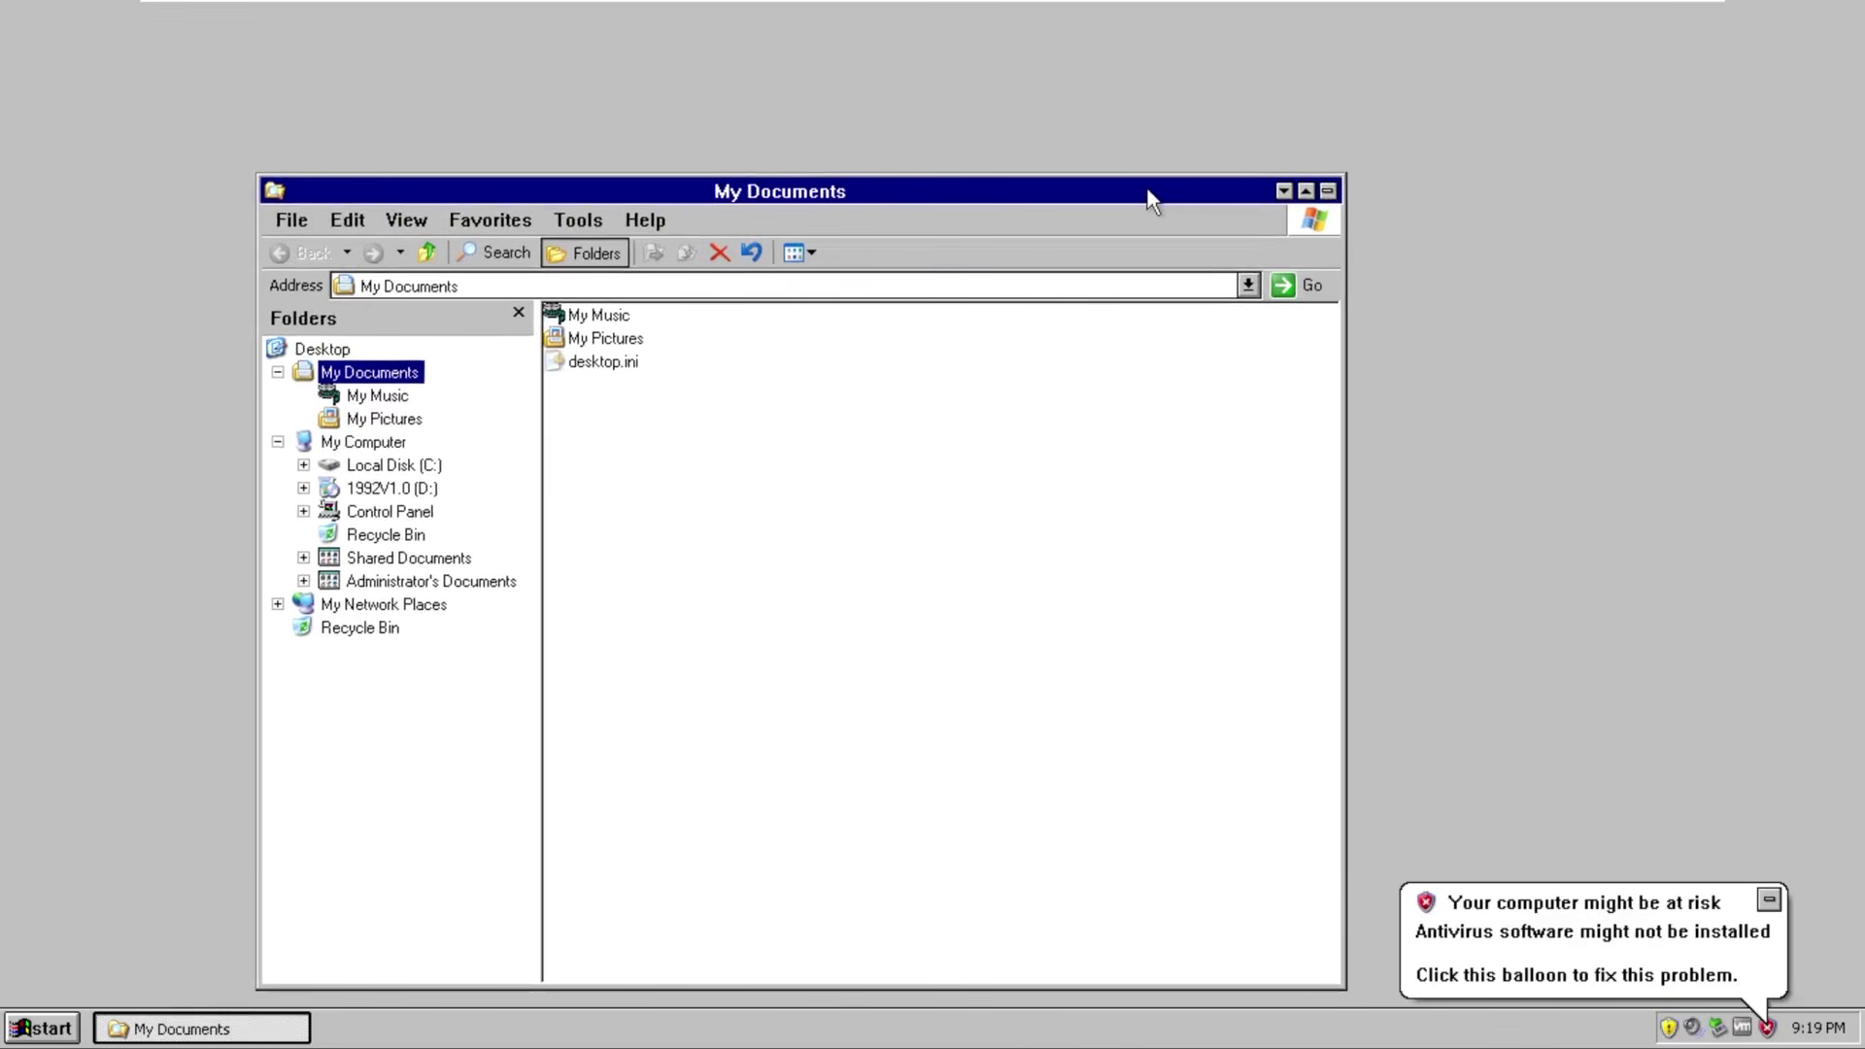
pyautogui.click(1328, 191)
# Open Display Properties from the desktop, preview the Arizona and Black Leather Jacket themes, and reselect the 1992 theme
pyautogui.rightClick(1124, 486)
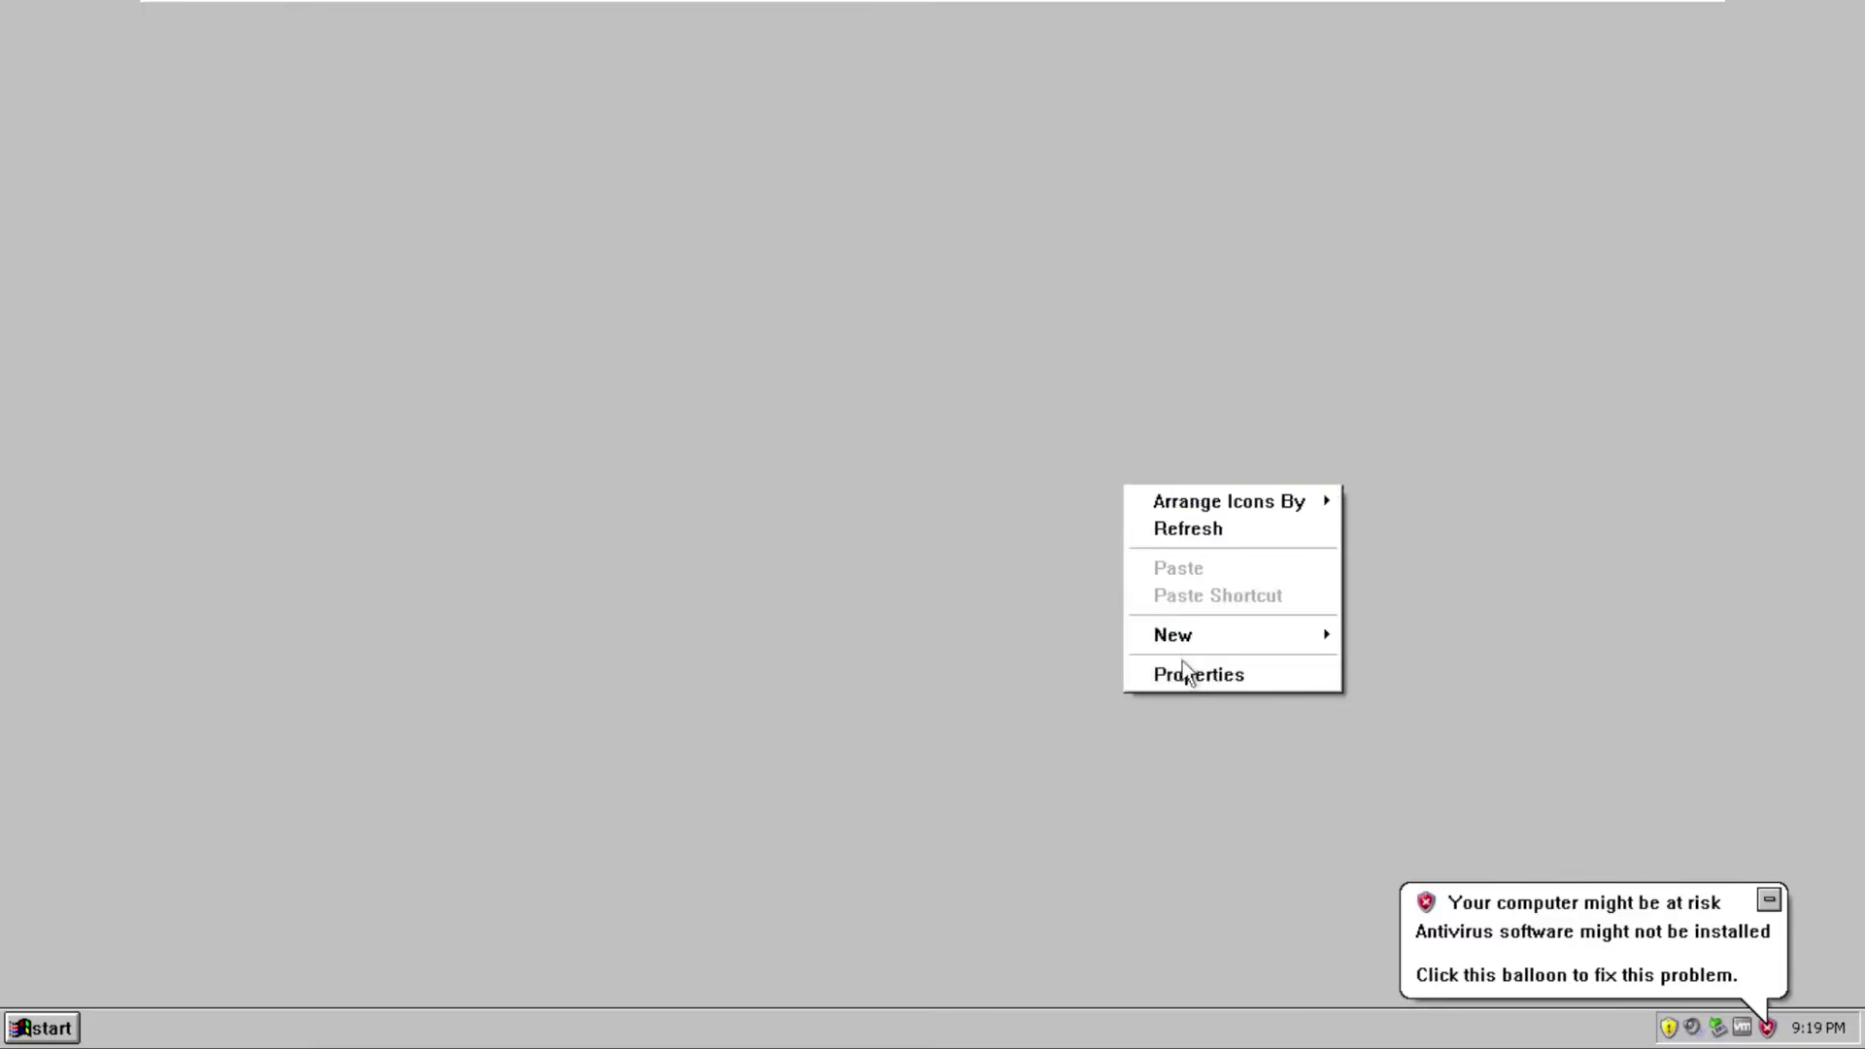
pyautogui.click(1186, 674)
pyautogui.click(248, 271)
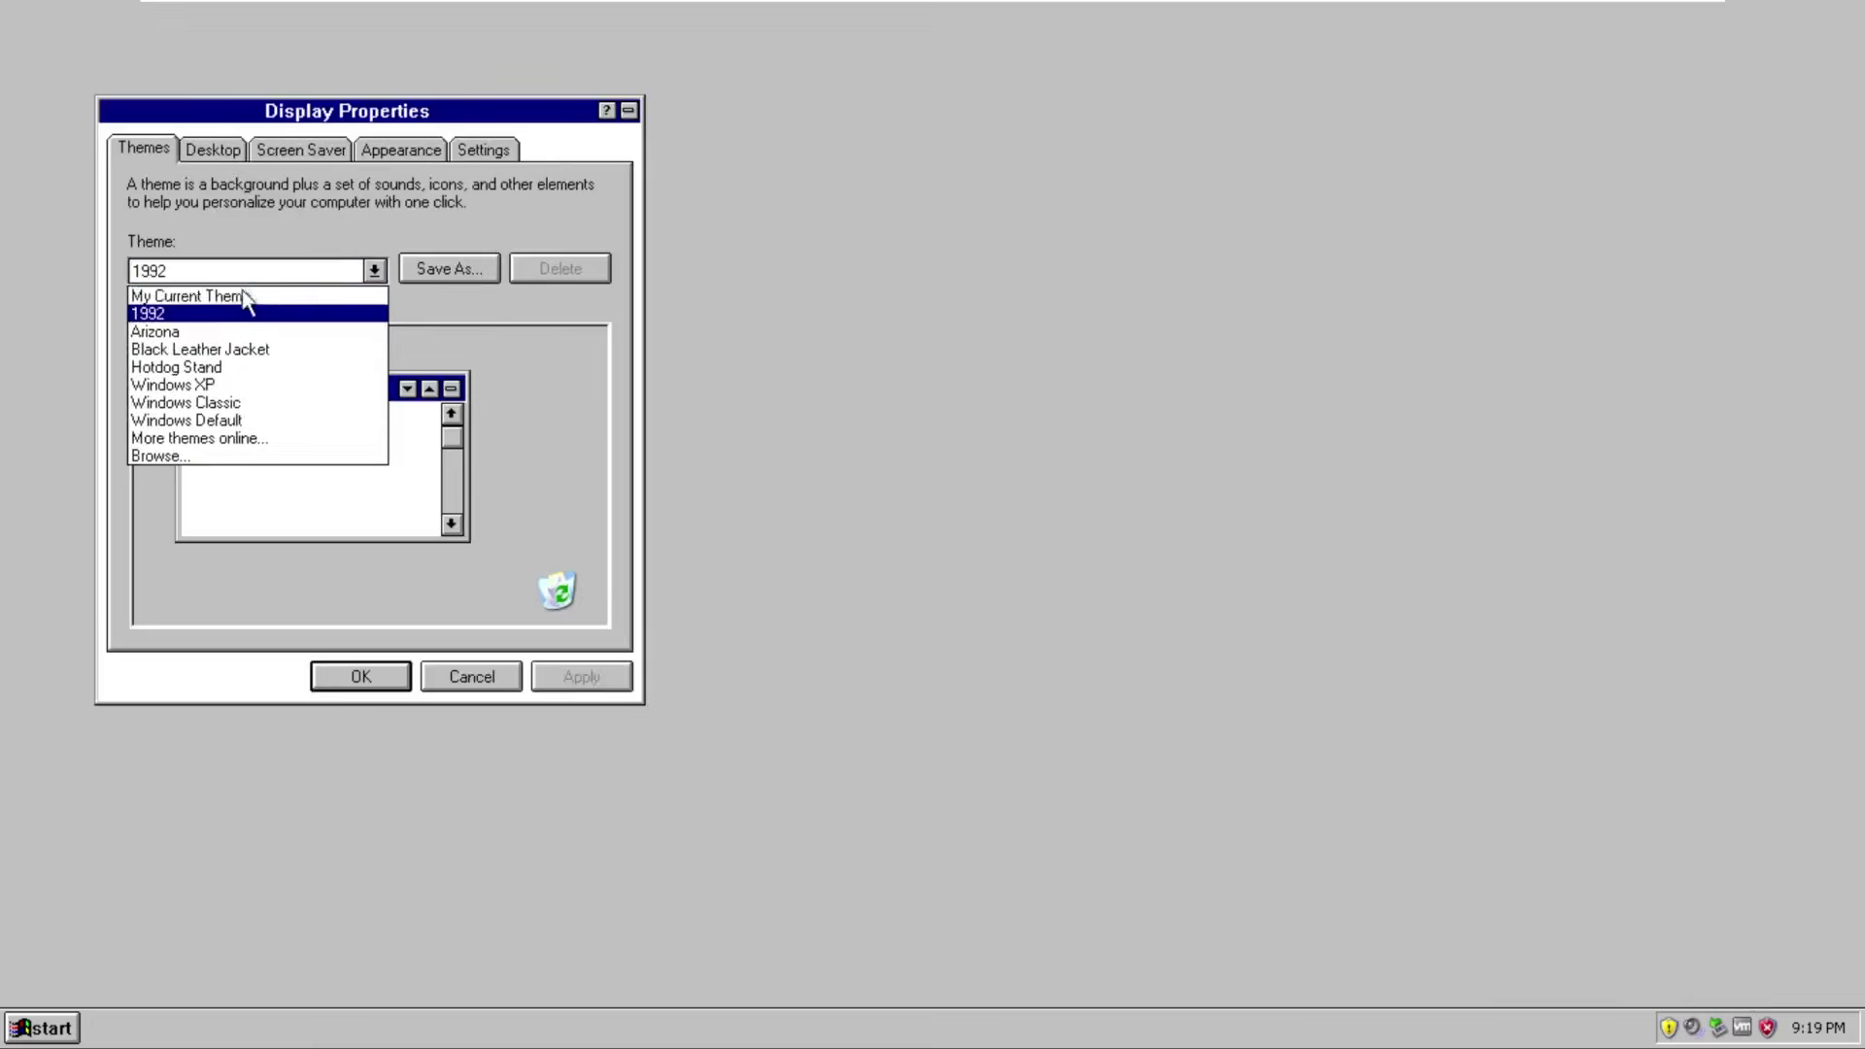
pyautogui.click(244, 315)
pyautogui.click(253, 272)
pyautogui.click(249, 331)
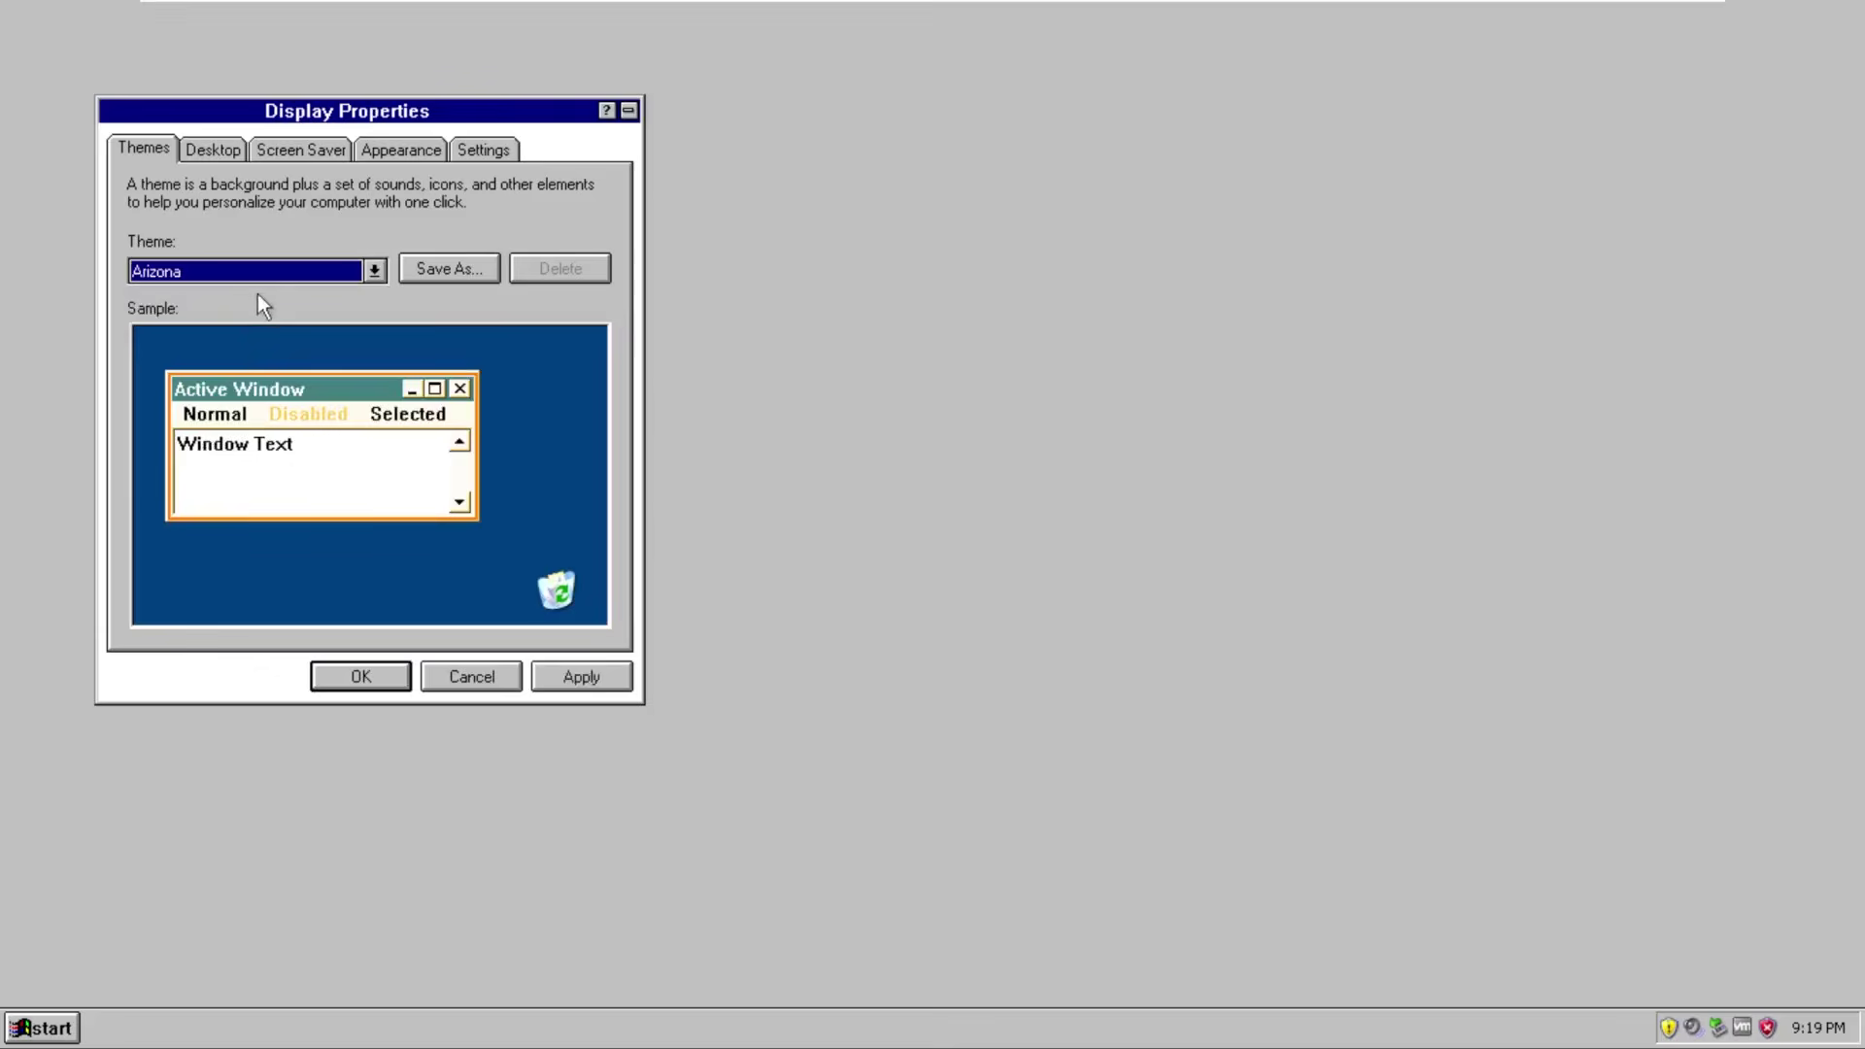
pyautogui.click(256, 272)
pyautogui.click(258, 350)
pyautogui.click(303, 273)
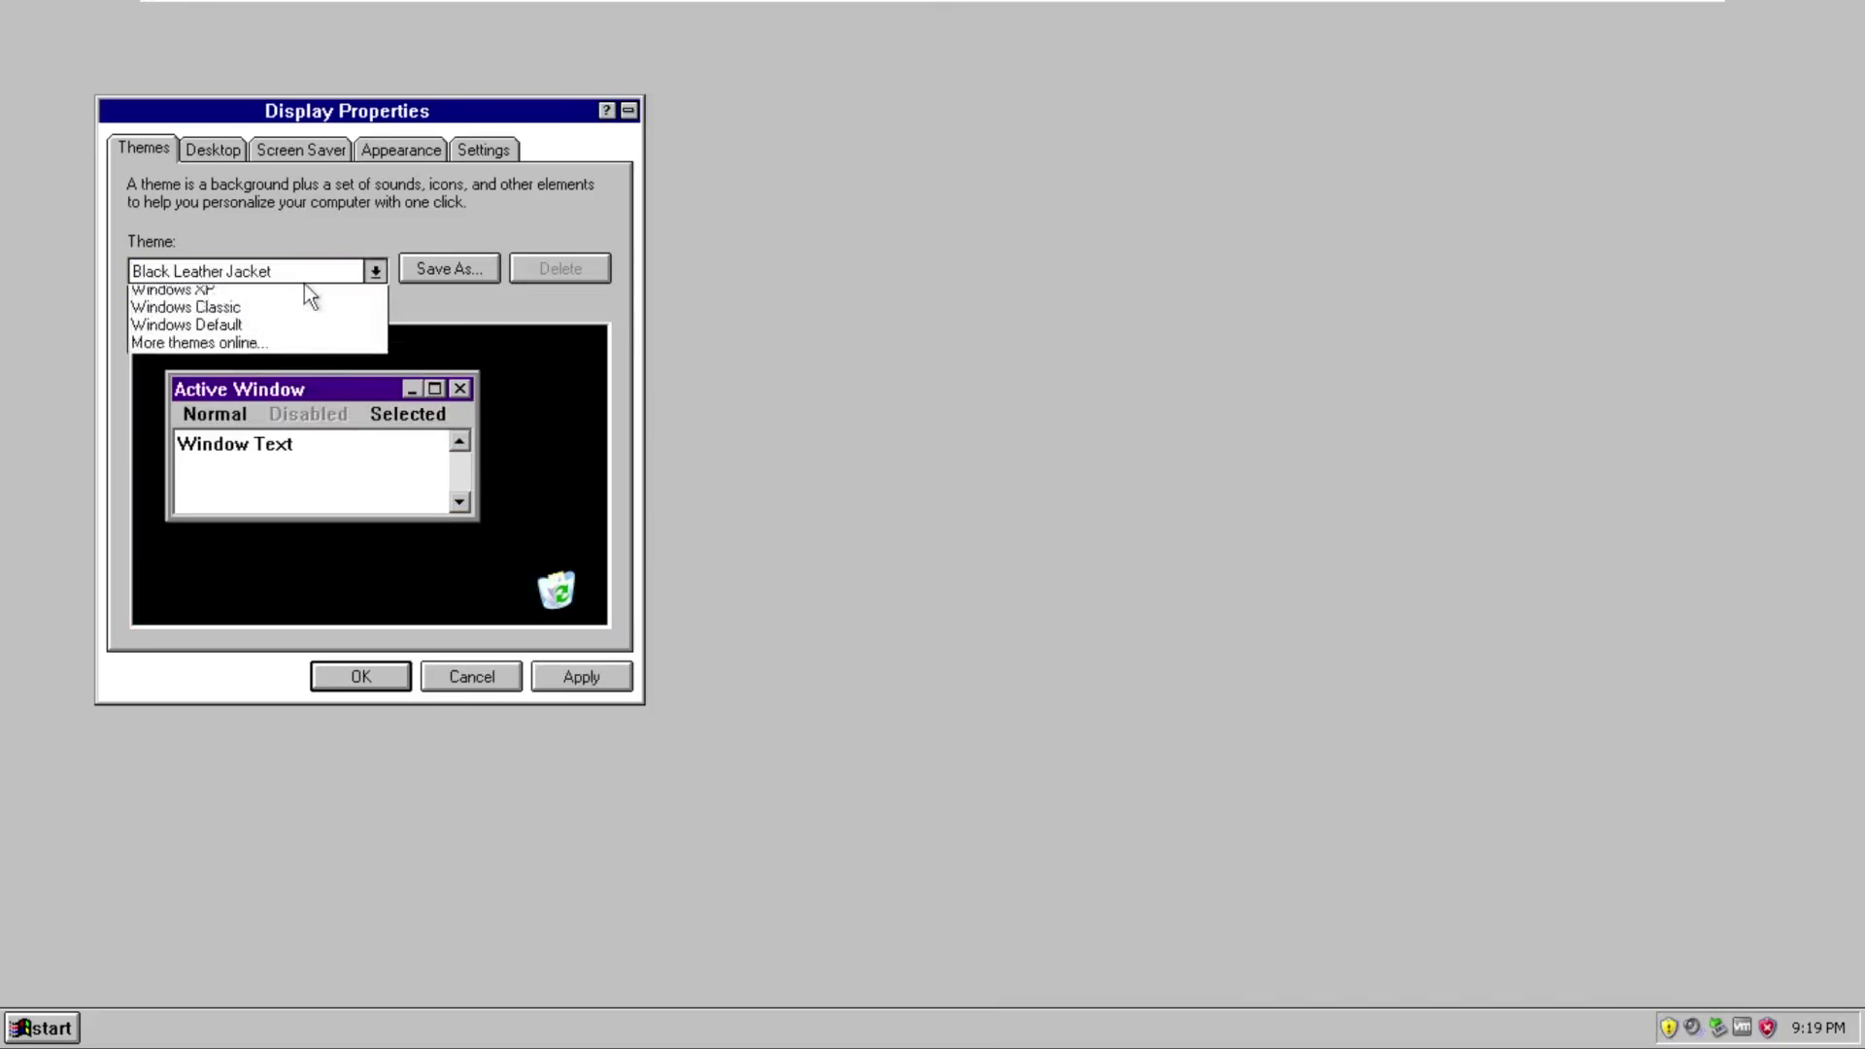
pyautogui.click(298, 315)
# Compare the samples of the Hotdog Stand, Black Leather Jacket and Arizona themes, ending on Hotdog Stand
pyautogui.click(297, 274)
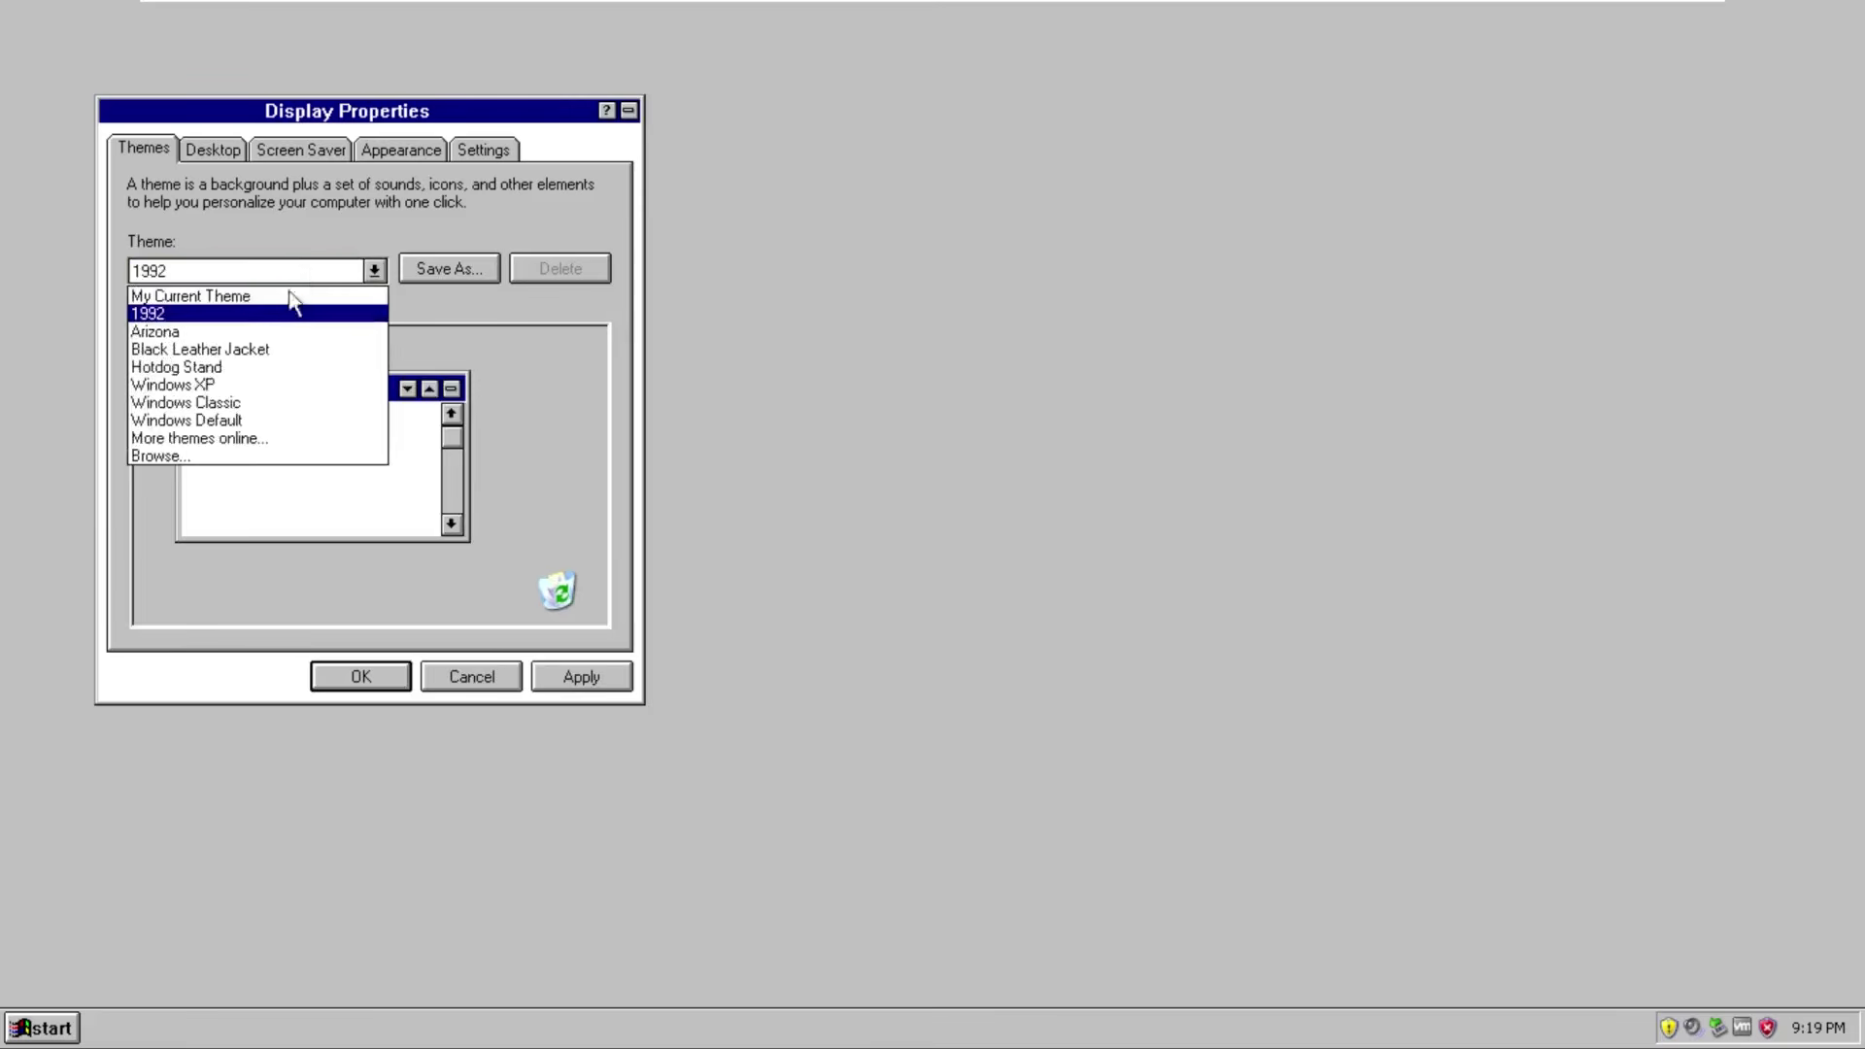
pyautogui.click(235, 366)
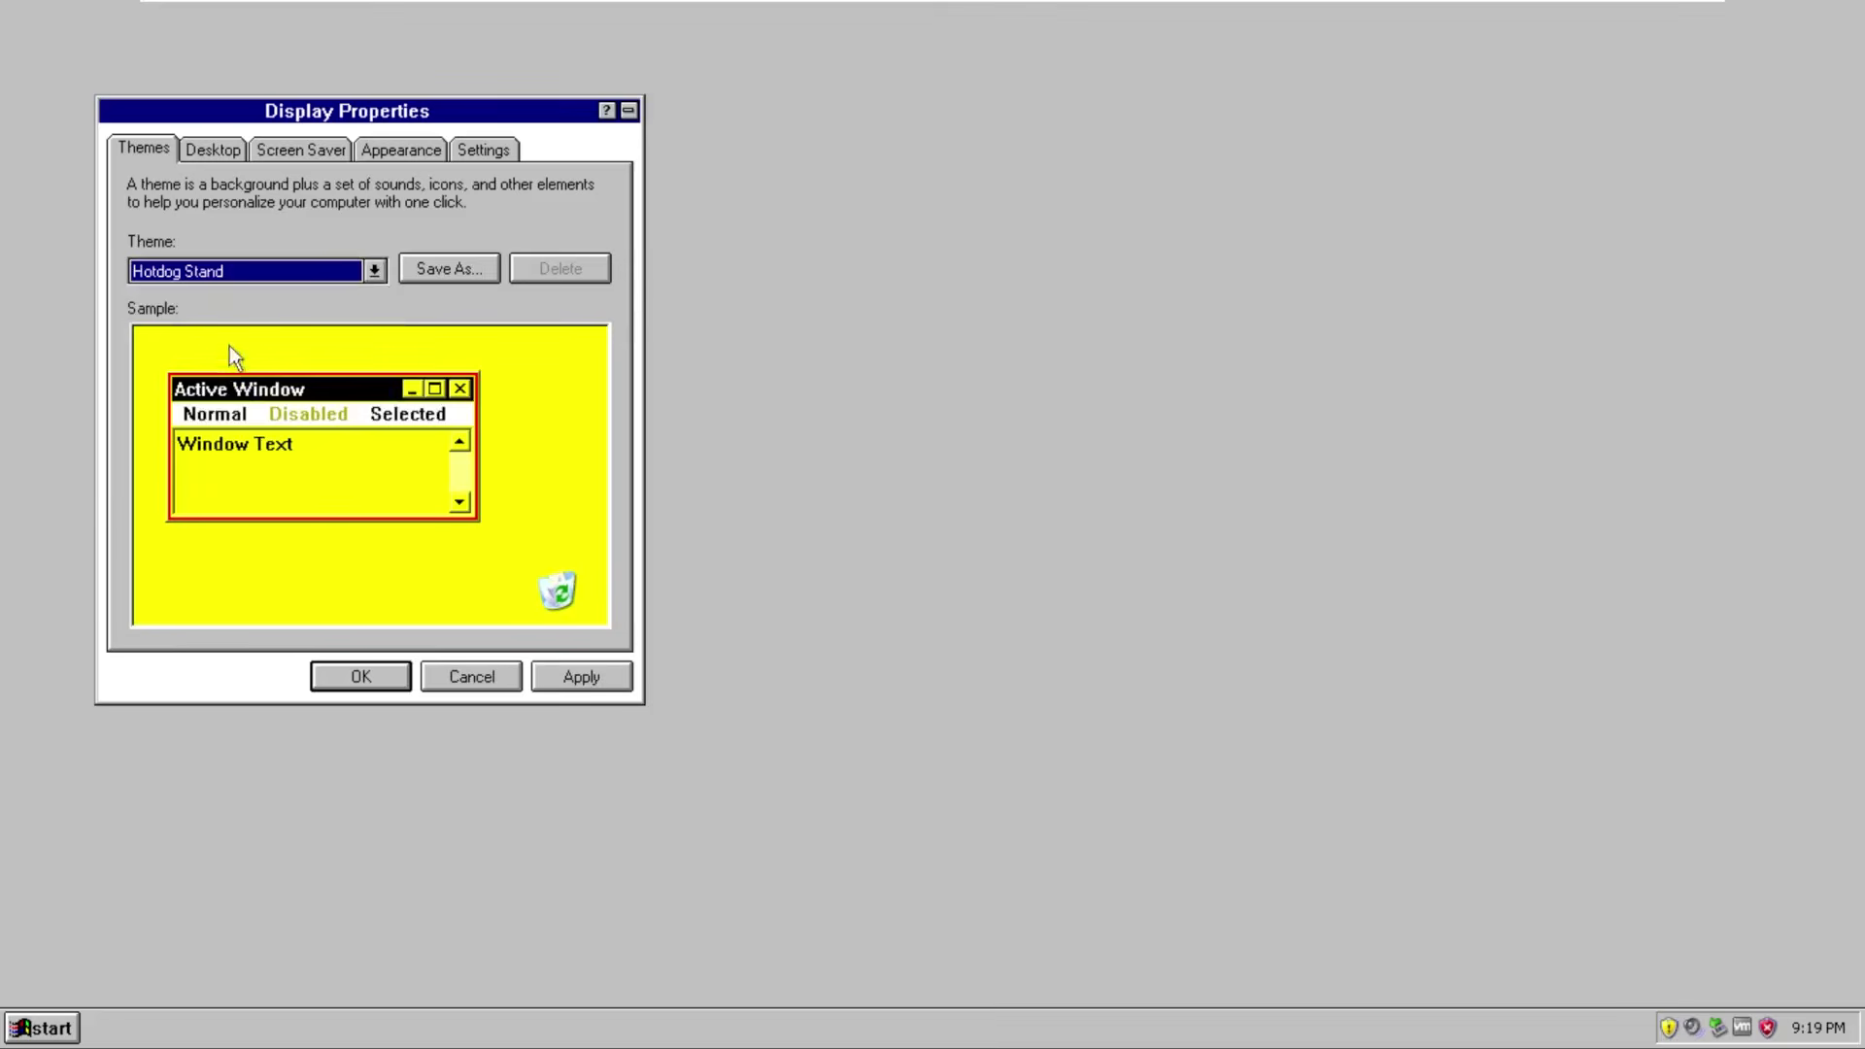
pyautogui.click(245, 274)
pyautogui.click(233, 366)
pyautogui.click(248, 275)
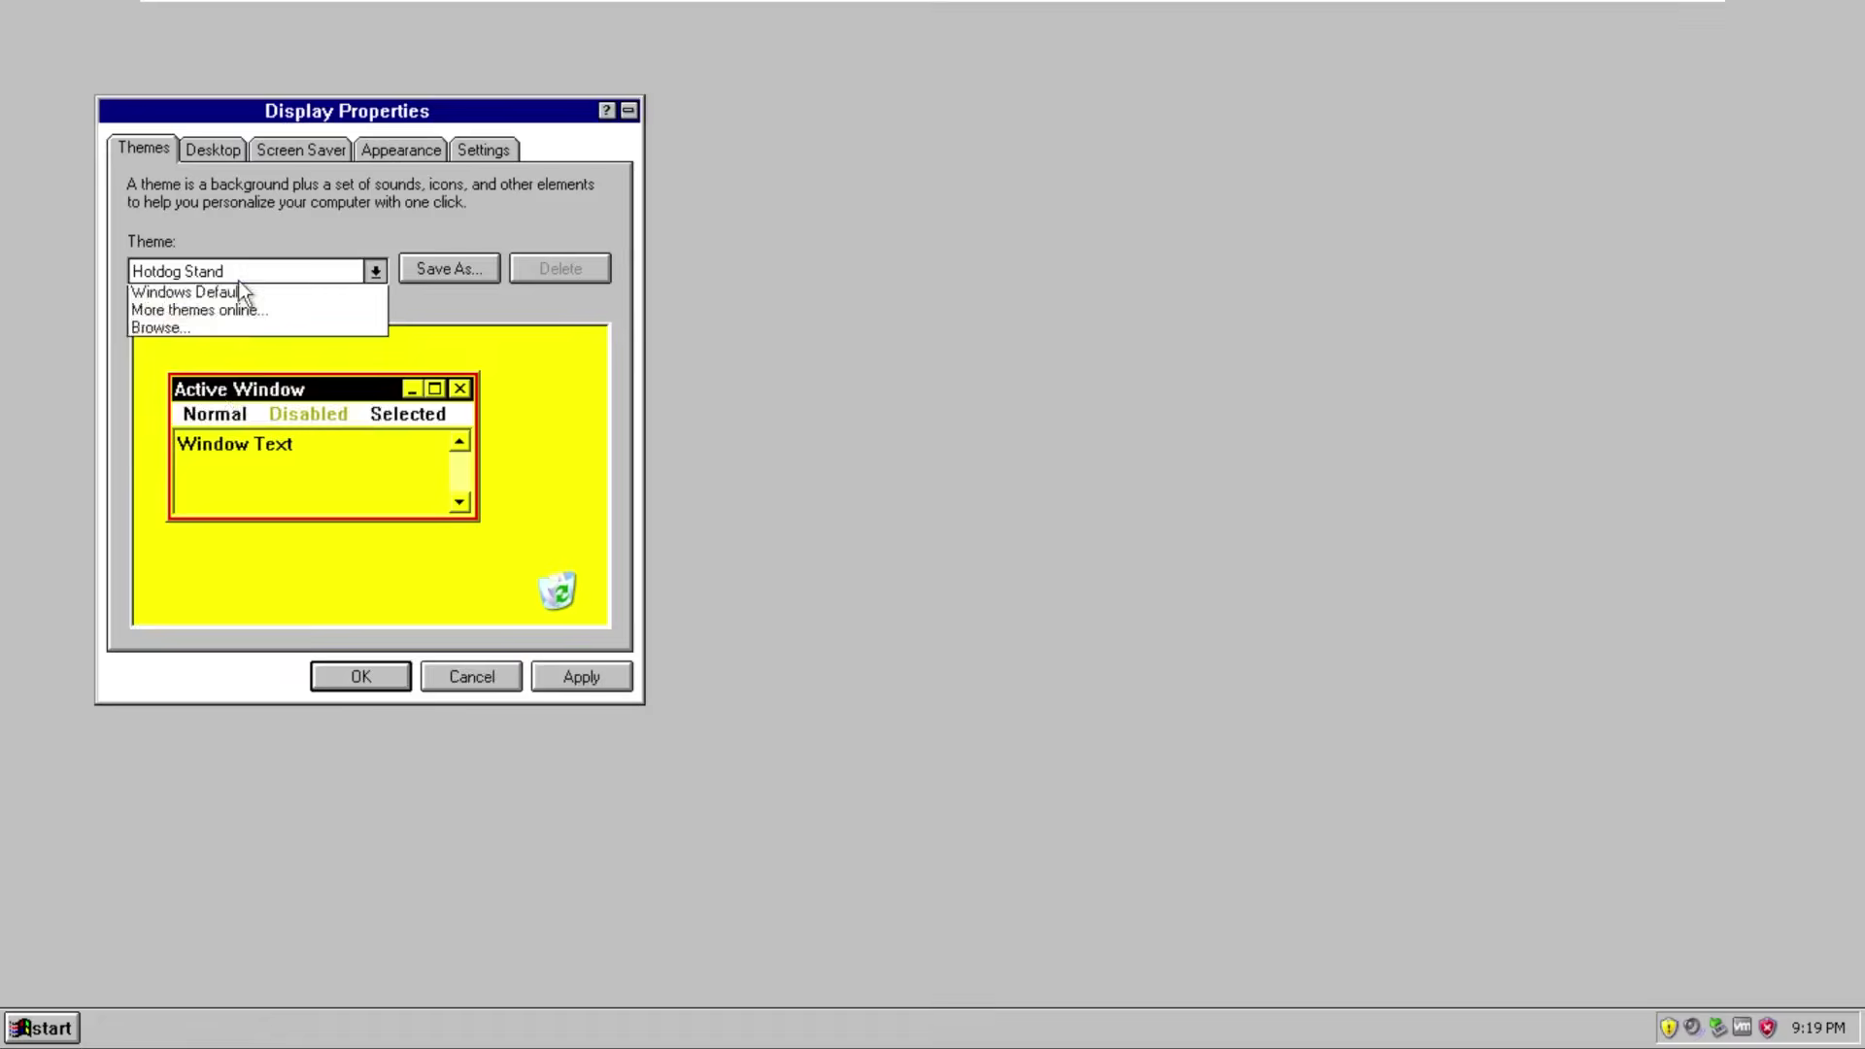
pyautogui.click(223, 350)
pyautogui.click(250, 274)
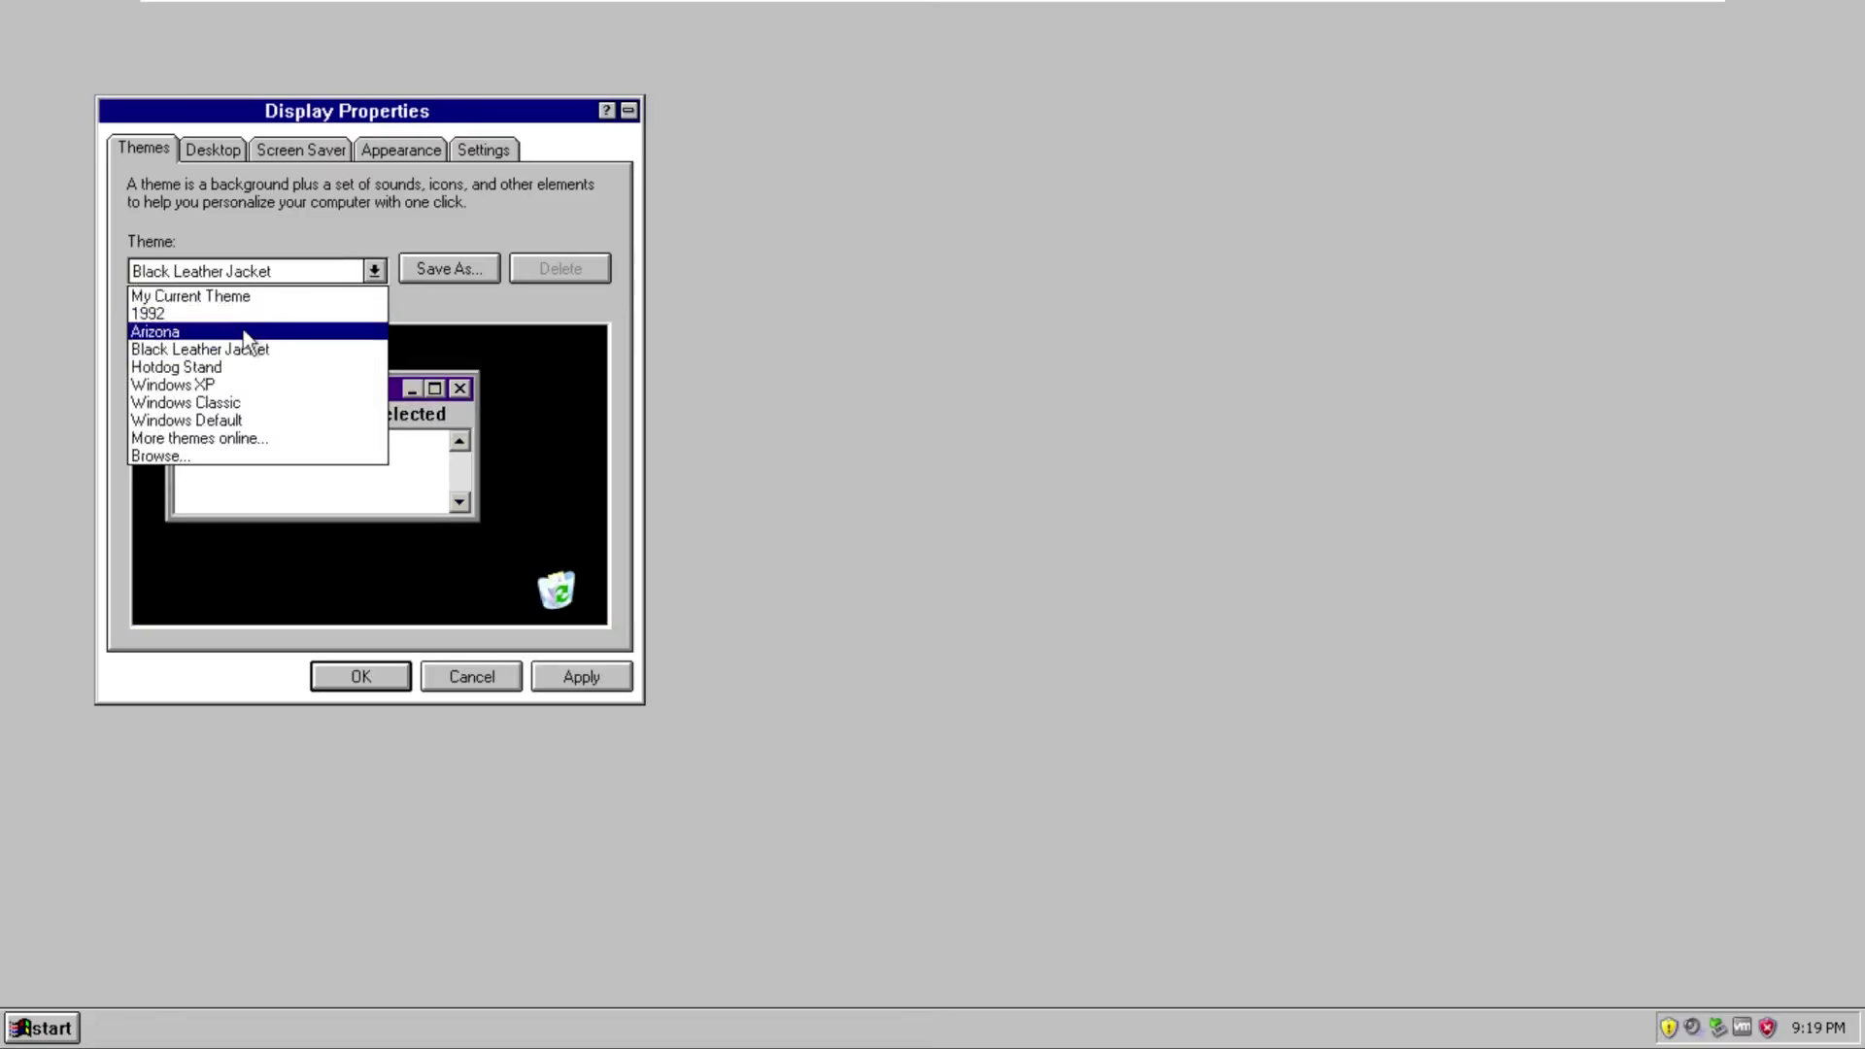
pyautogui.click(253, 331)
pyautogui.click(267, 277)
pyautogui.click(252, 368)
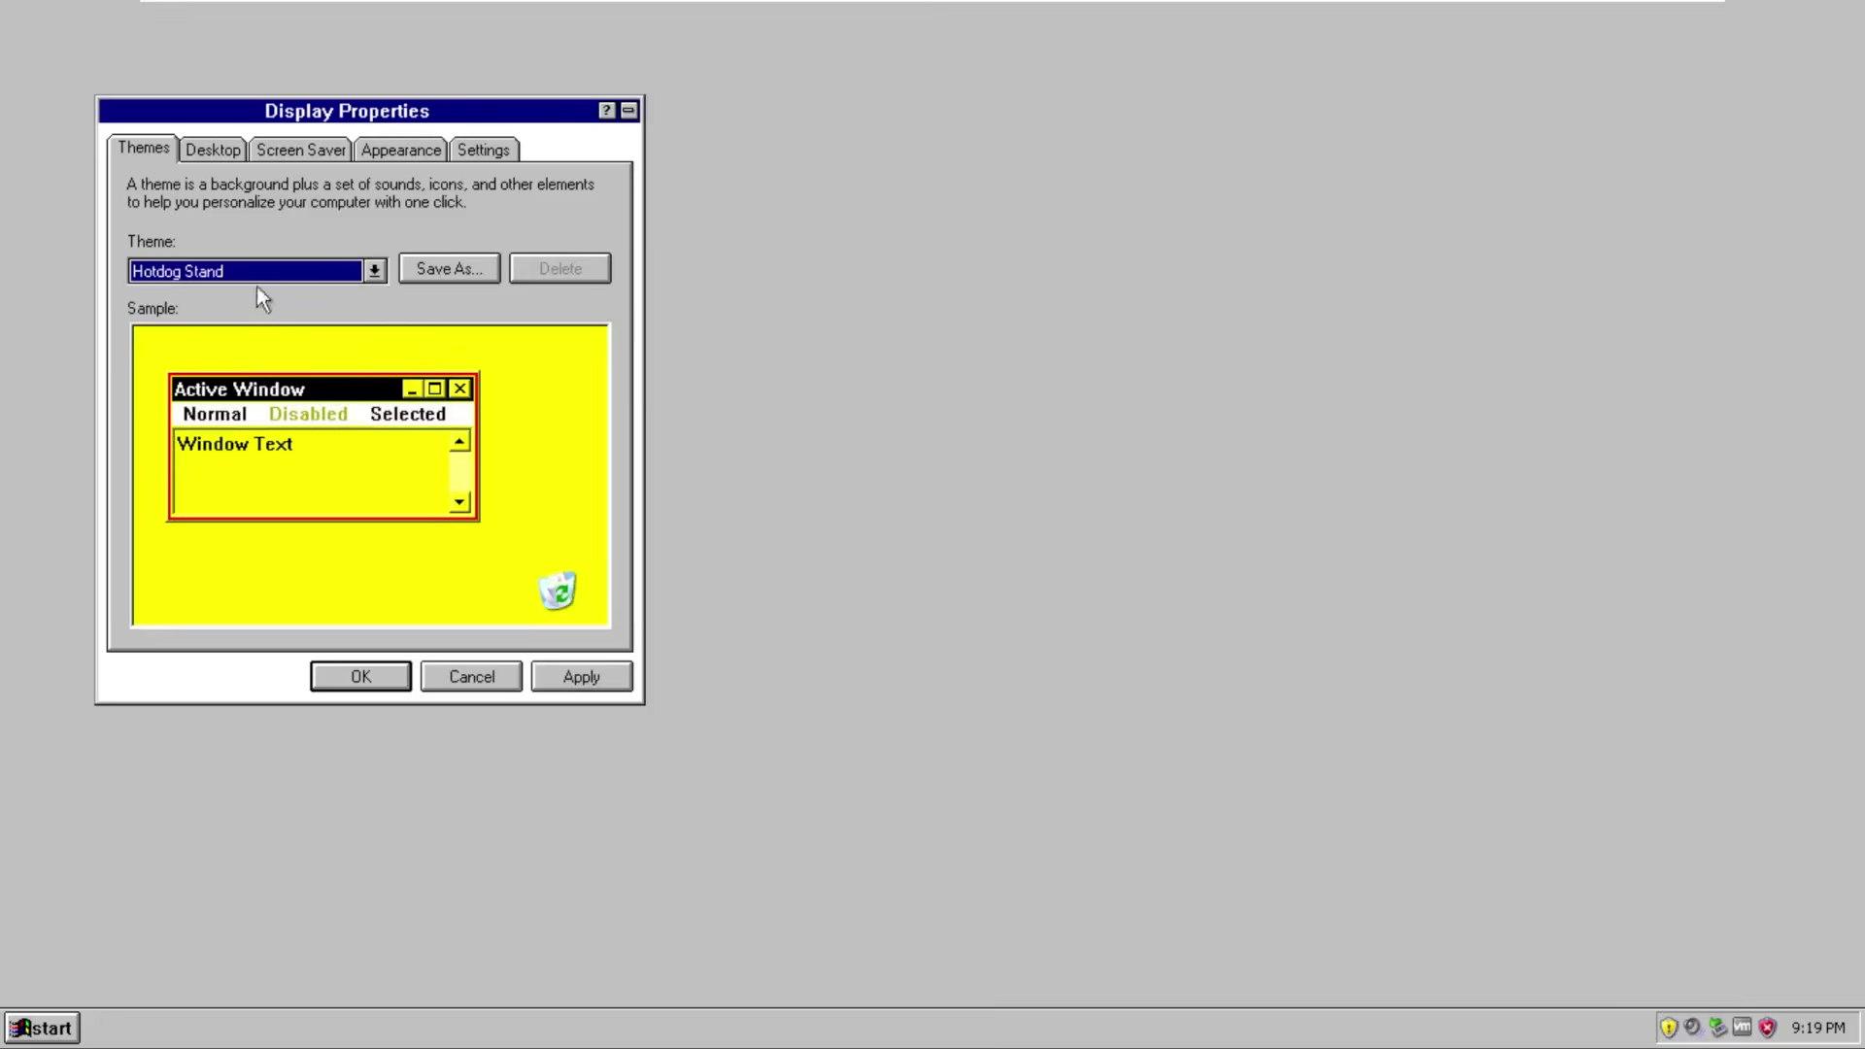
# Preview the Windows XP, Windows Classic and Windows Default themes, and reselect the 1992 theme
pyautogui.click(256, 276)
pyautogui.click(231, 386)
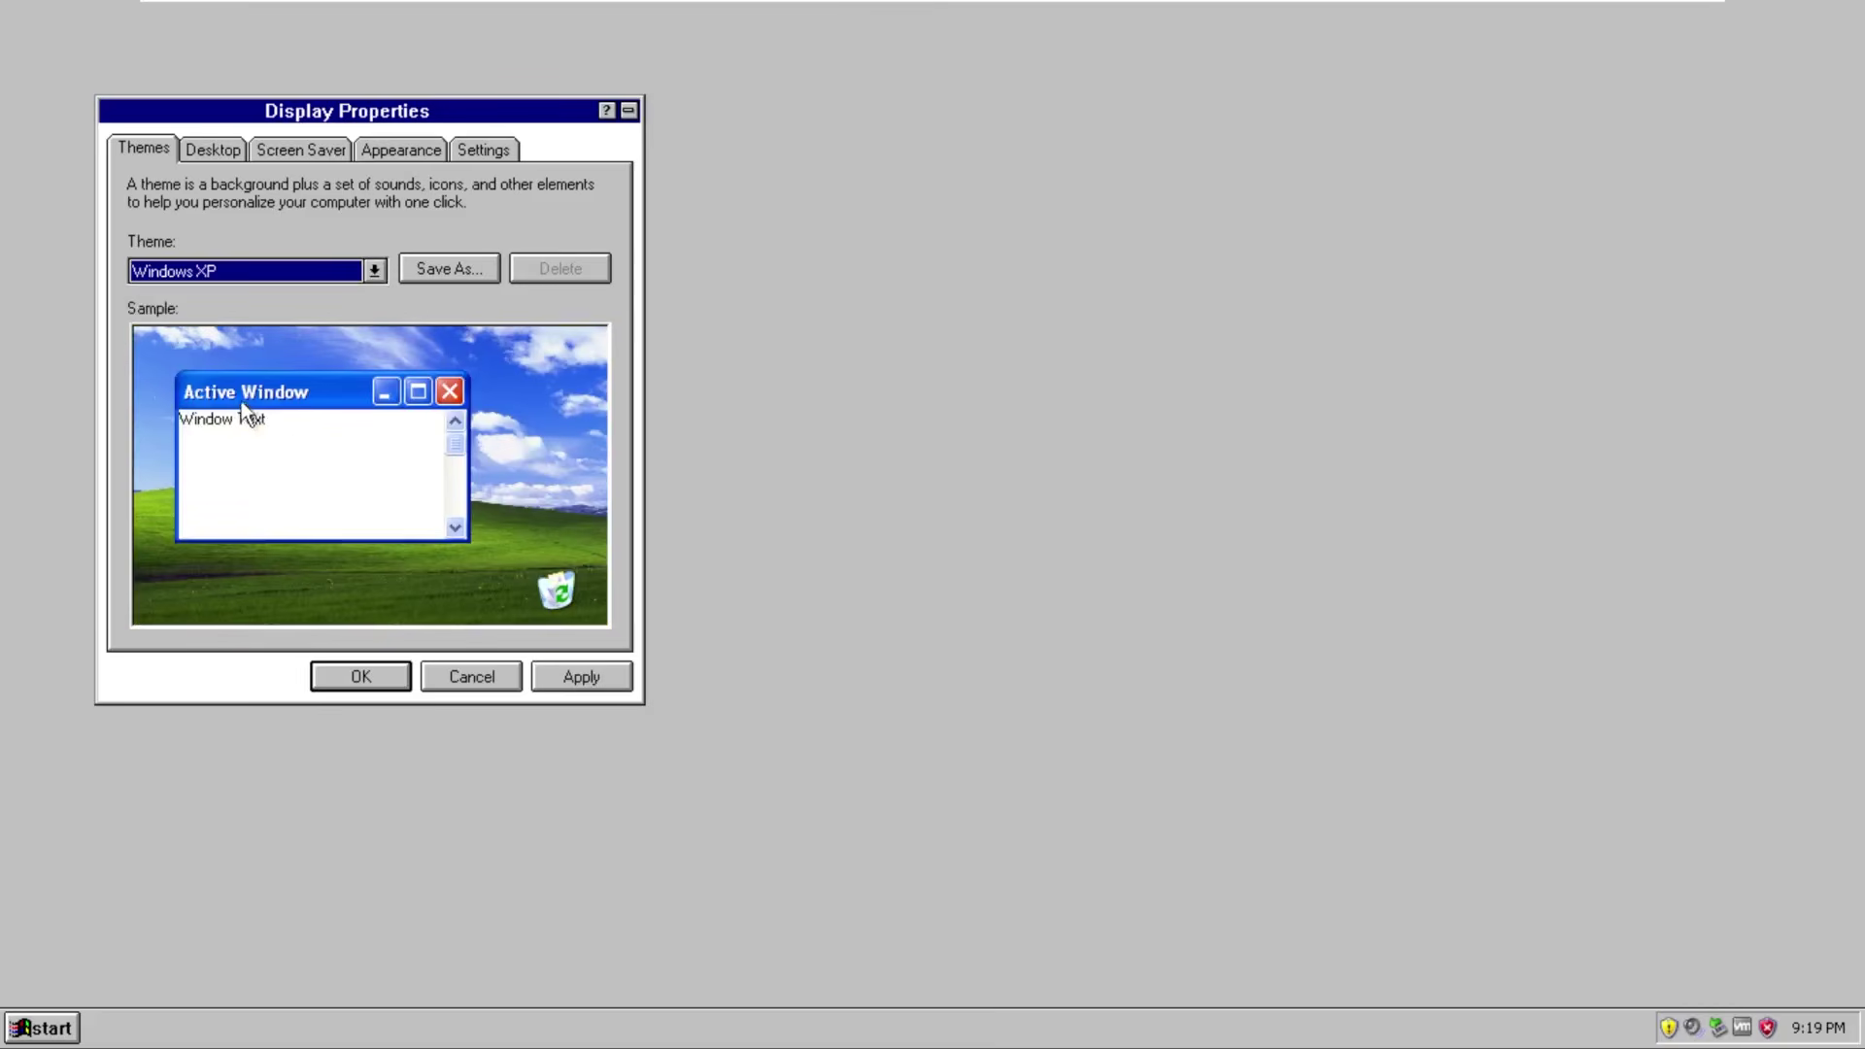
pyautogui.click(305, 276)
pyautogui.click(294, 400)
pyautogui.click(307, 271)
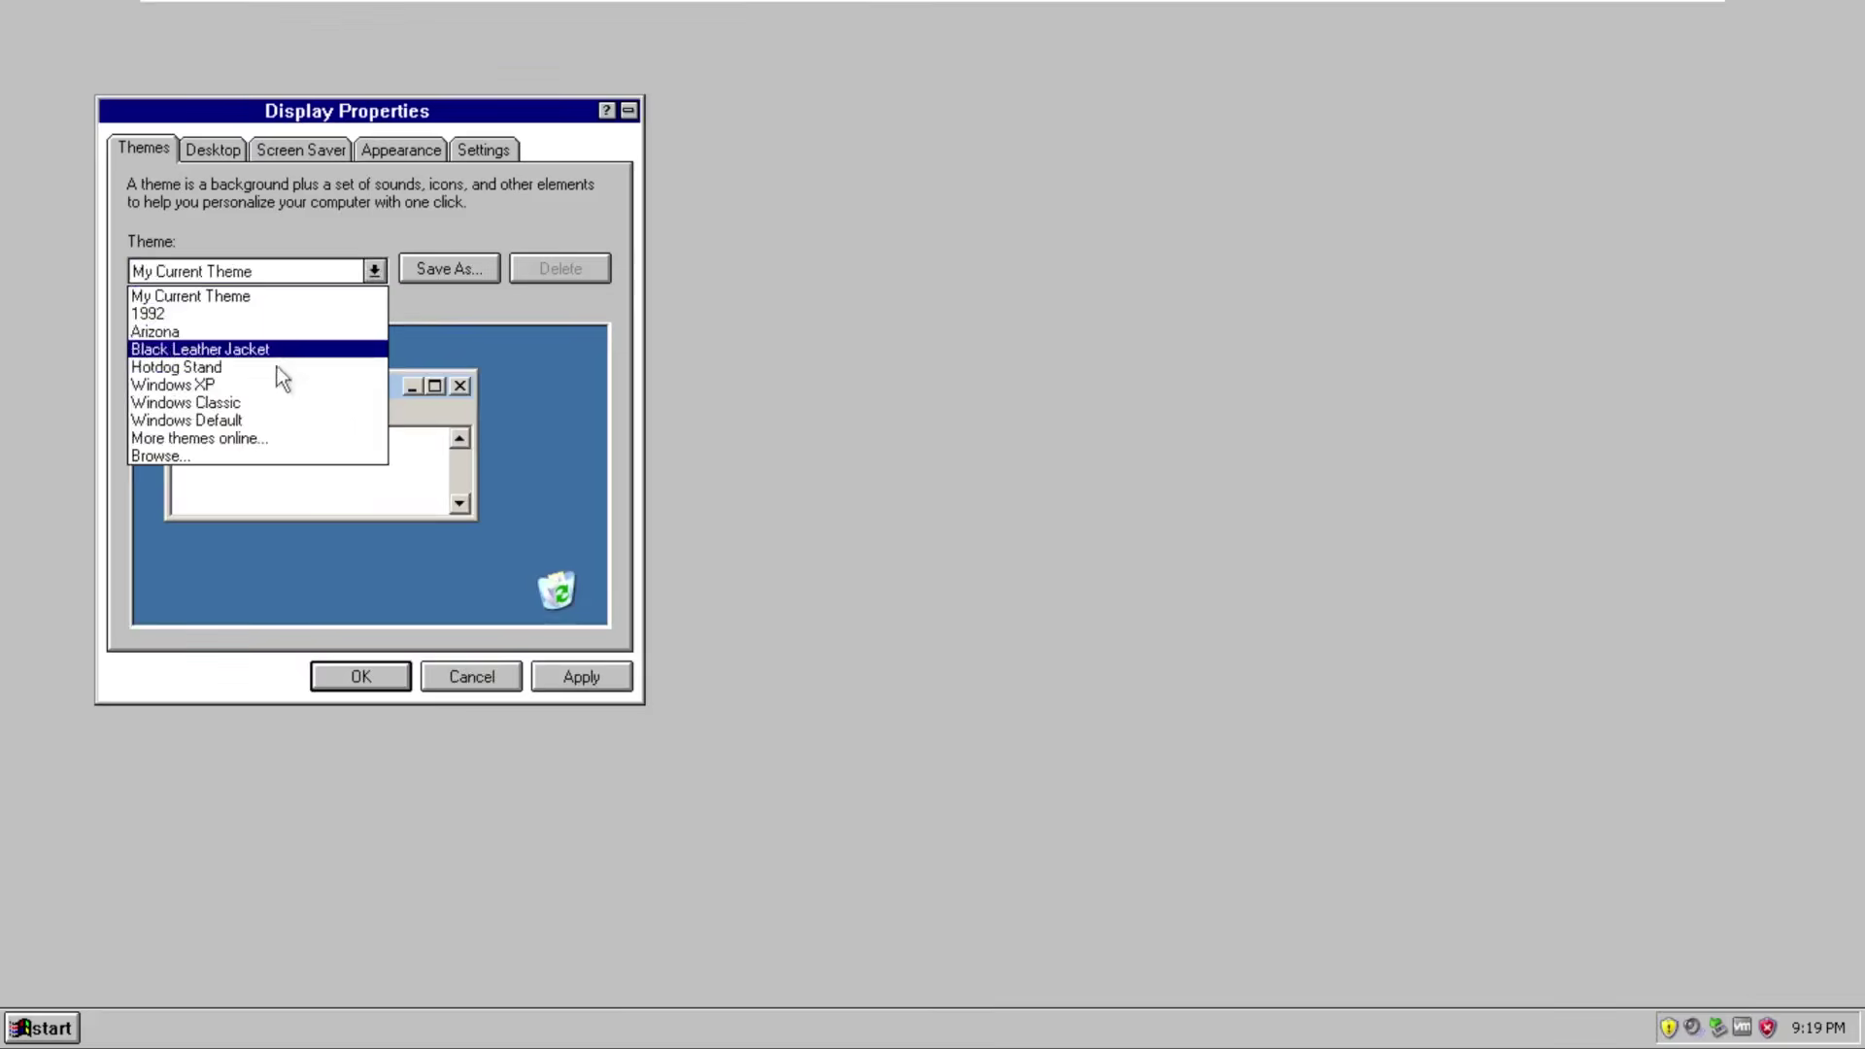
pyautogui.click(275, 417)
pyautogui.click(309, 271)
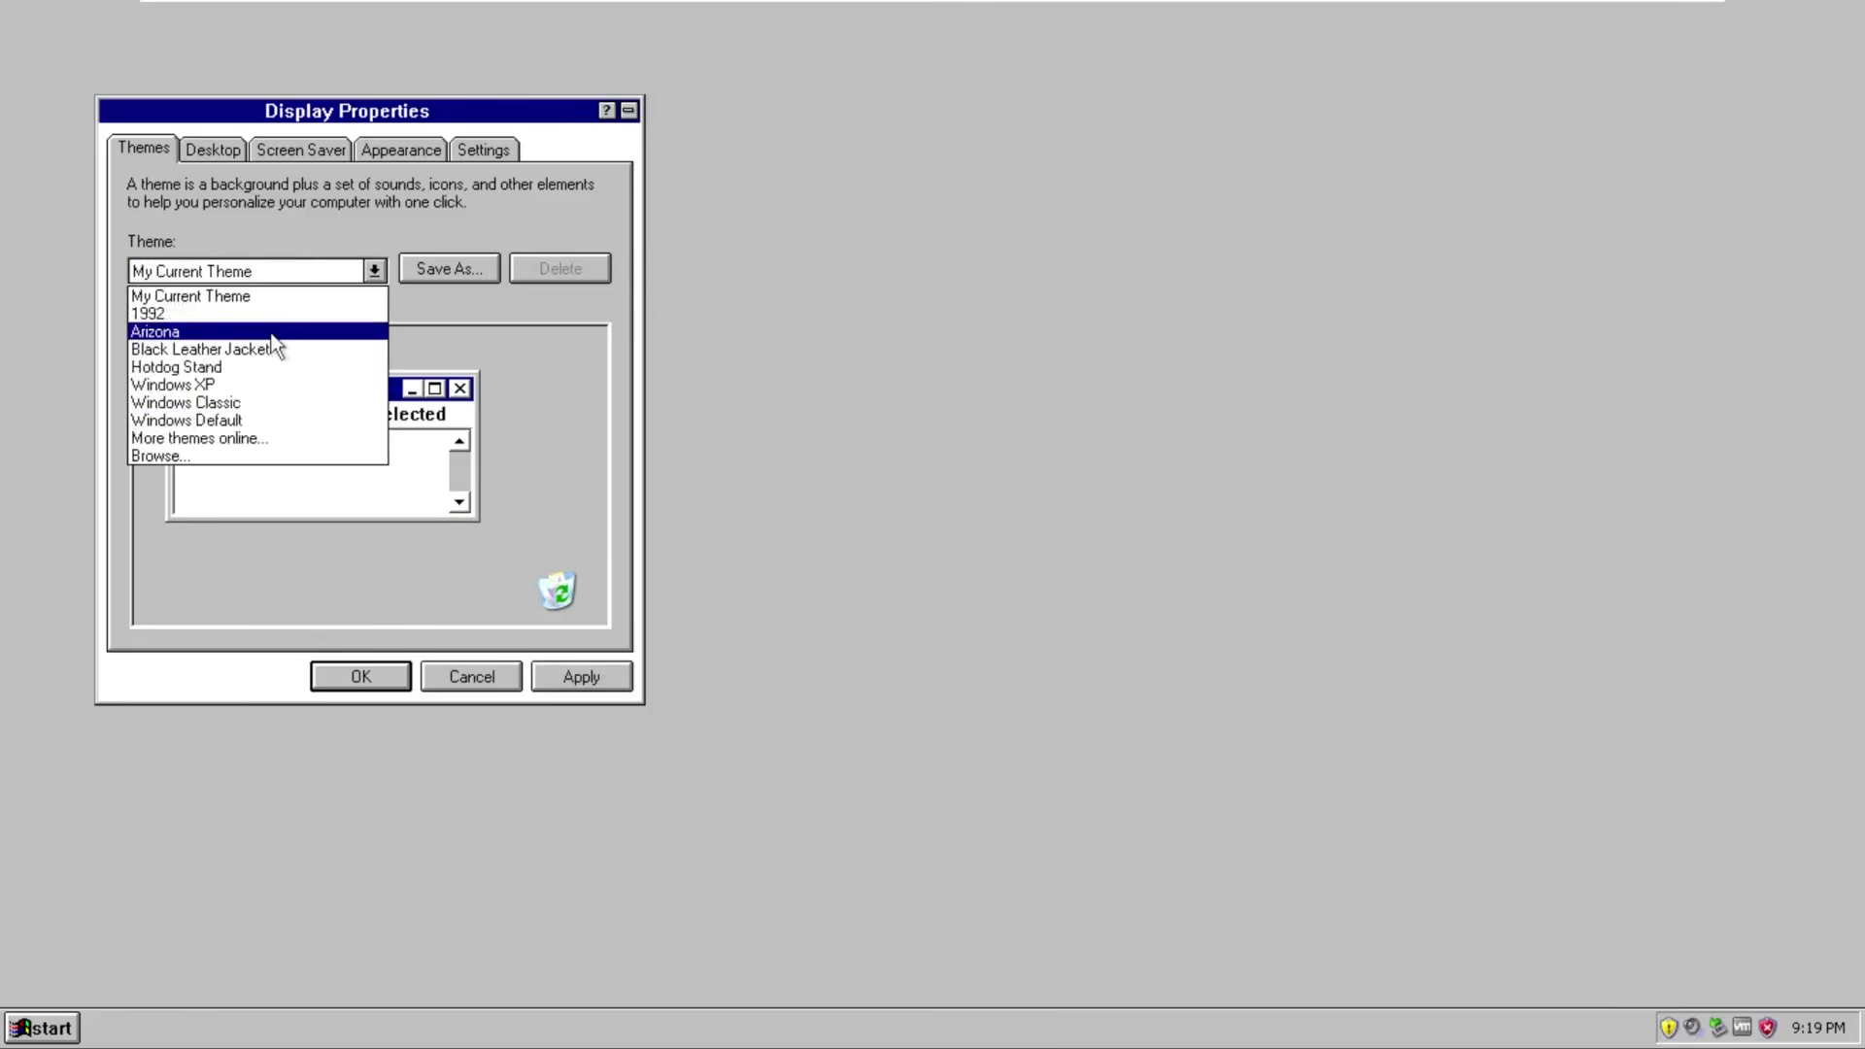
pyautogui.click(275, 312)
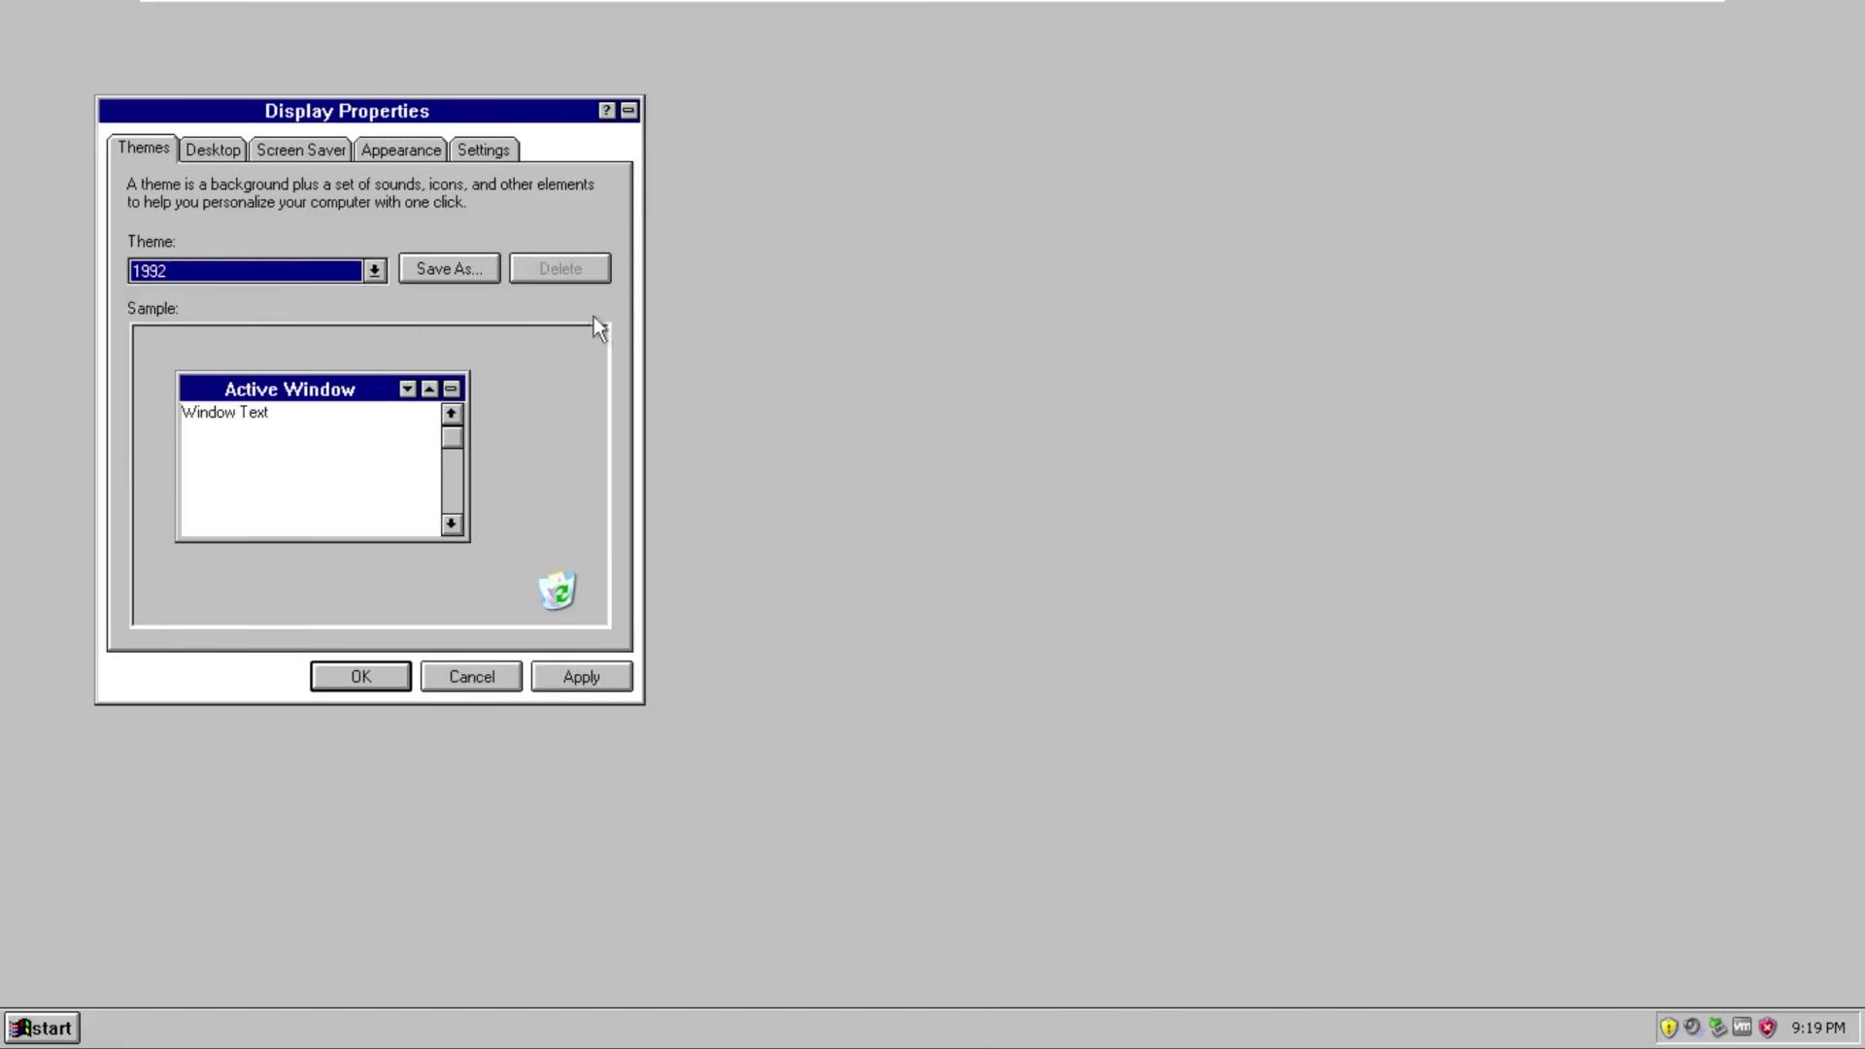
# Move Display Properties toward the screen's center and preview the Bliss, Windows XP, Zapotec and Gone Fishing desktop backgrounds
pyautogui.moveTo(512, 114); pyautogui.dragTo(1024, 270)
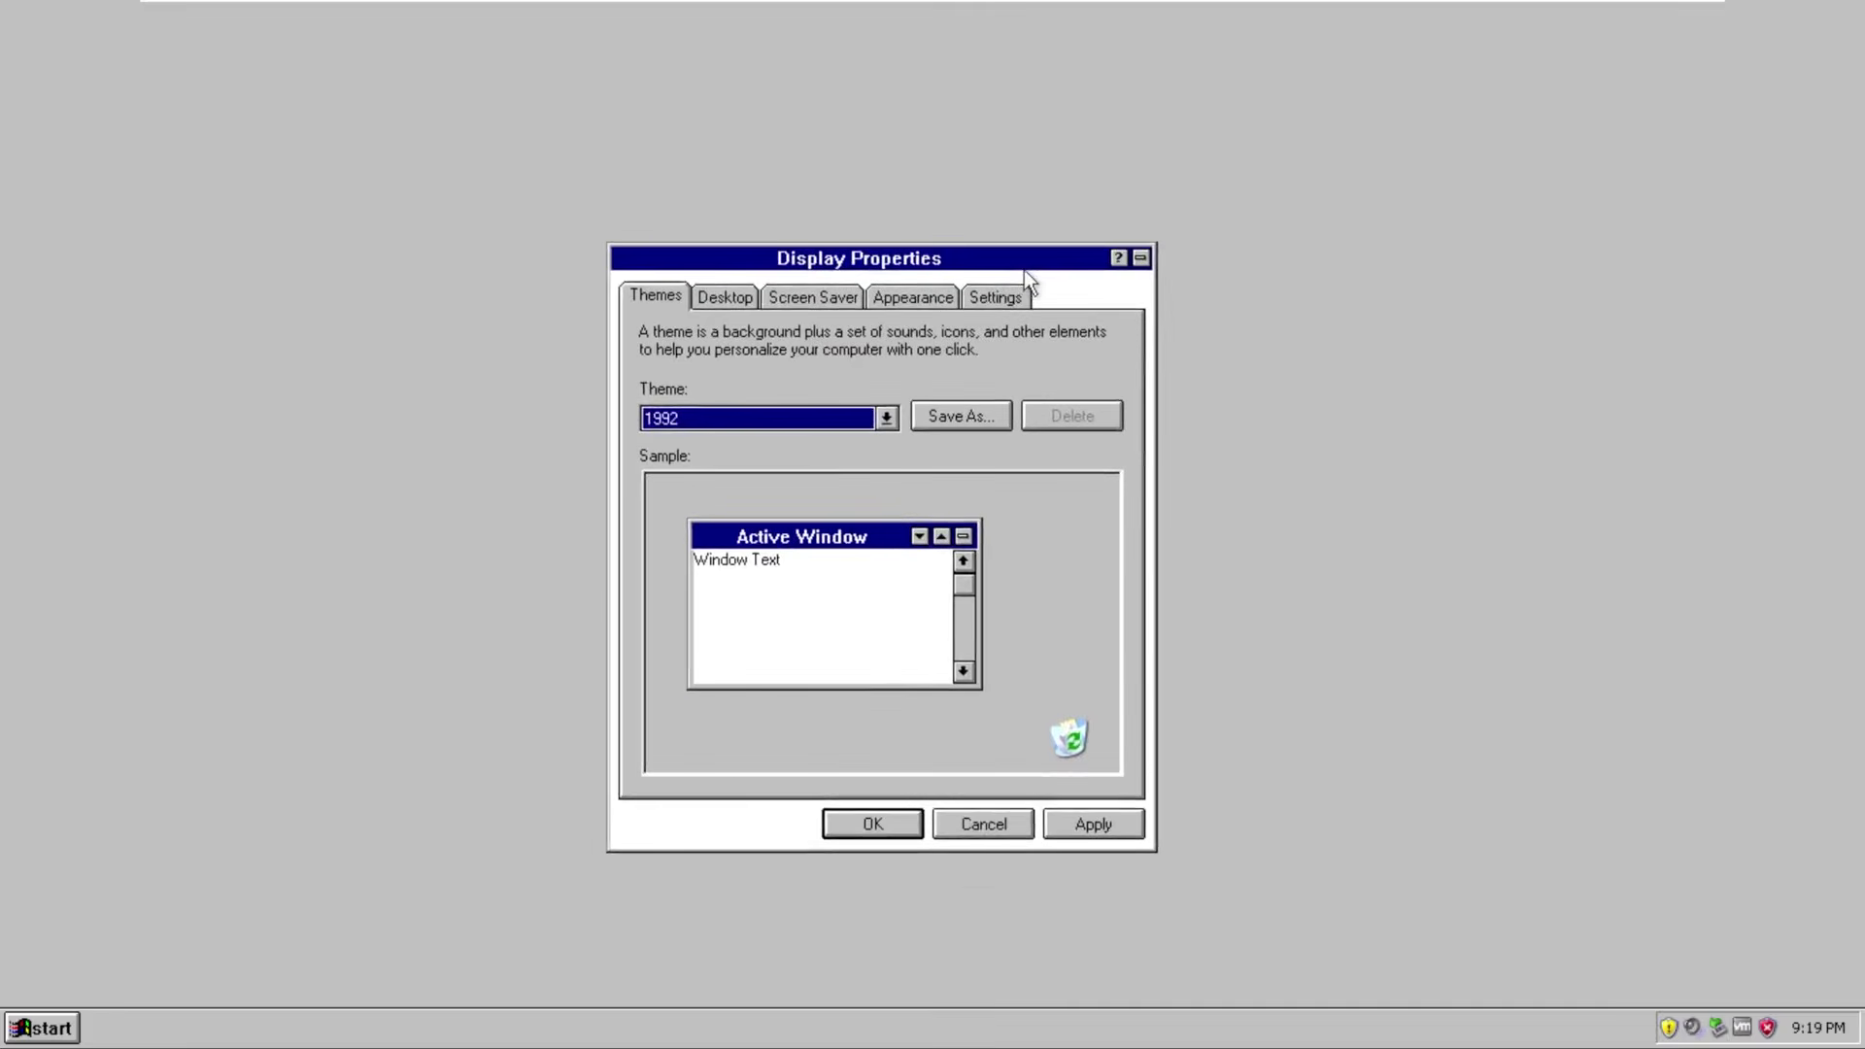
pyautogui.click(722, 299)
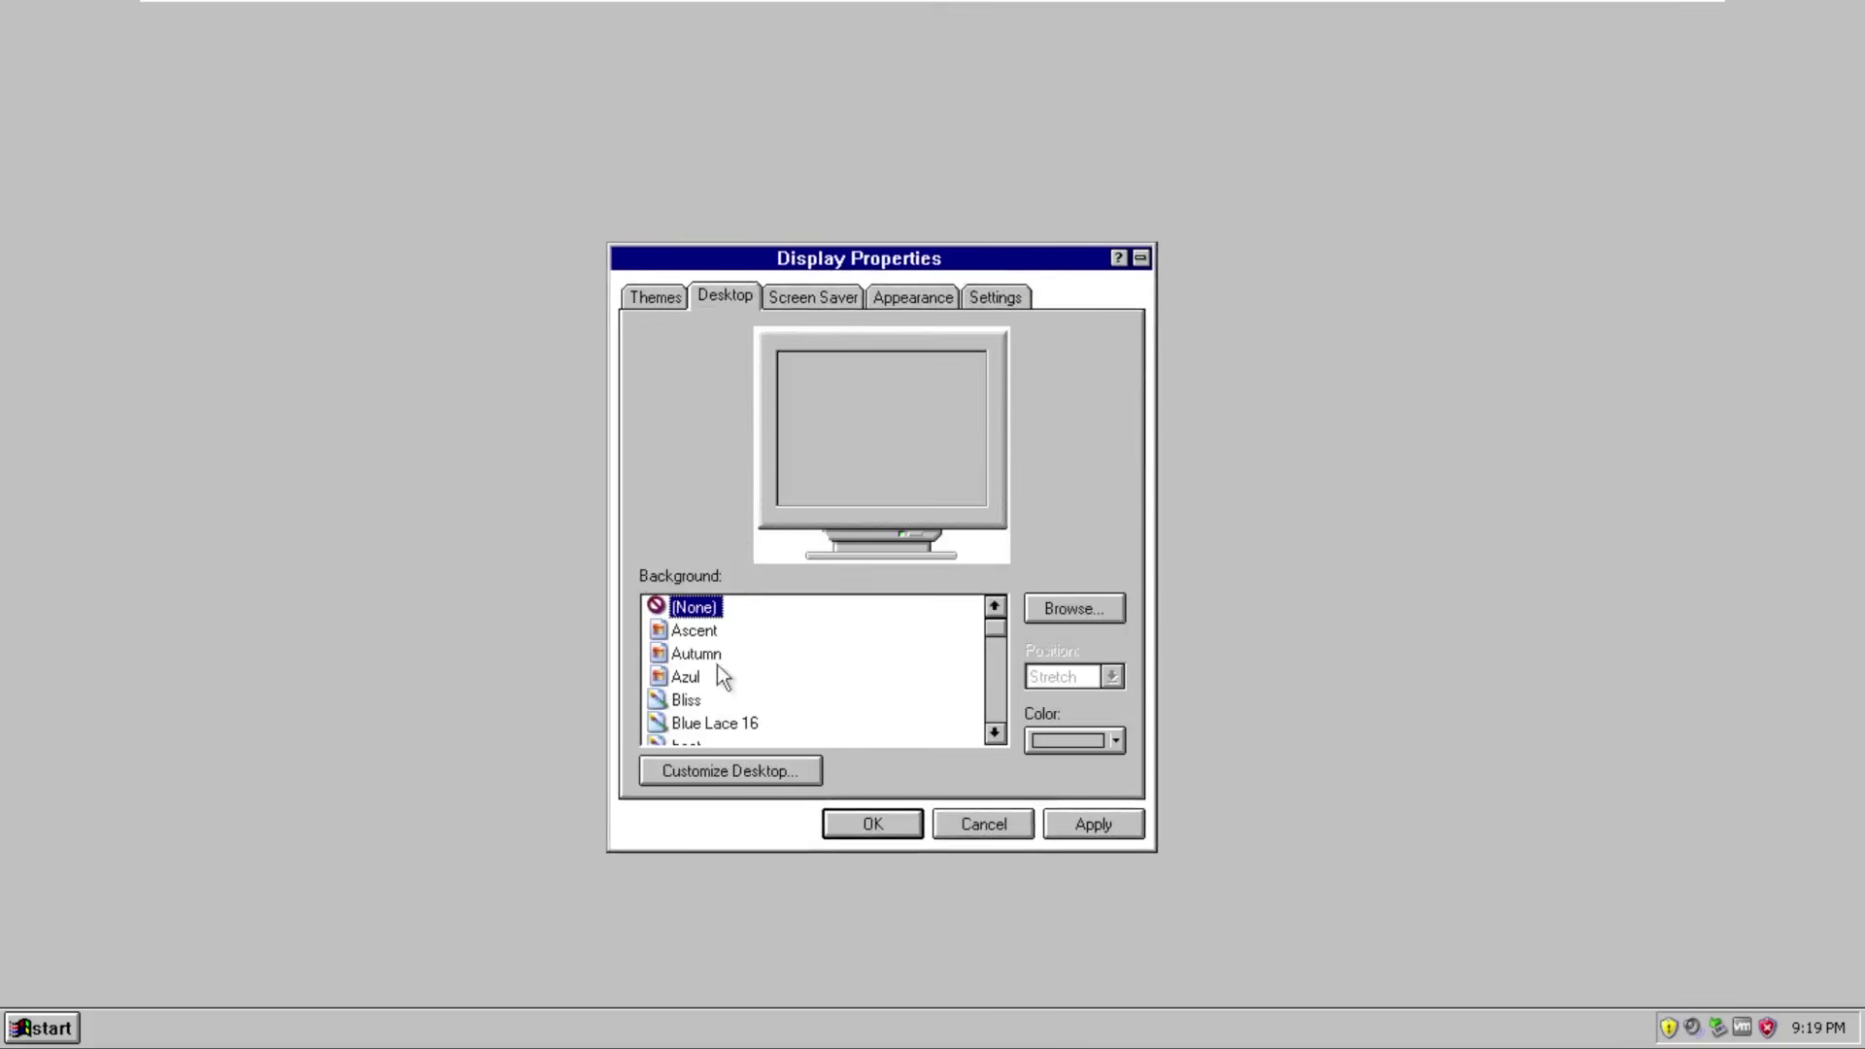
pyautogui.click(691, 701)
pyautogui.scroll(-8, 699, 706)
pyautogui.click(710, 701)
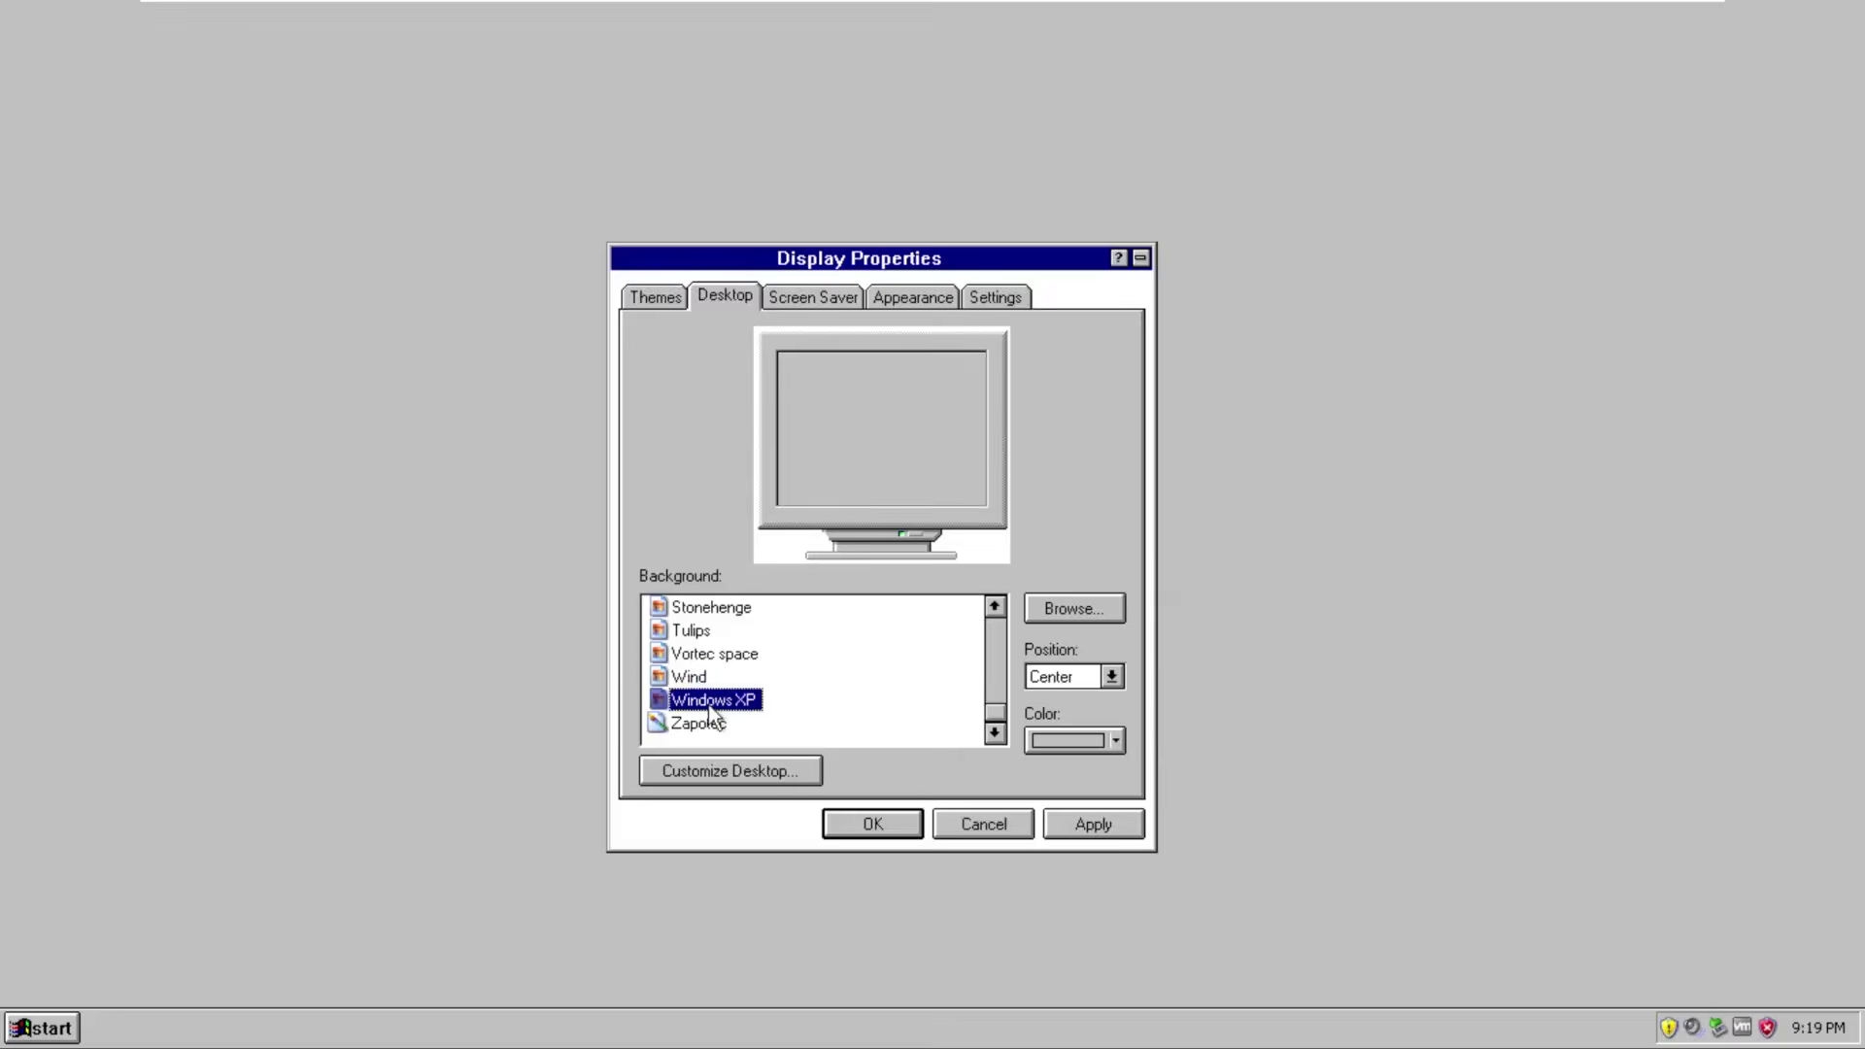
pyautogui.click(703, 723)
pyautogui.scroll(6, 703, 720)
pyautogui.click(711, 678)
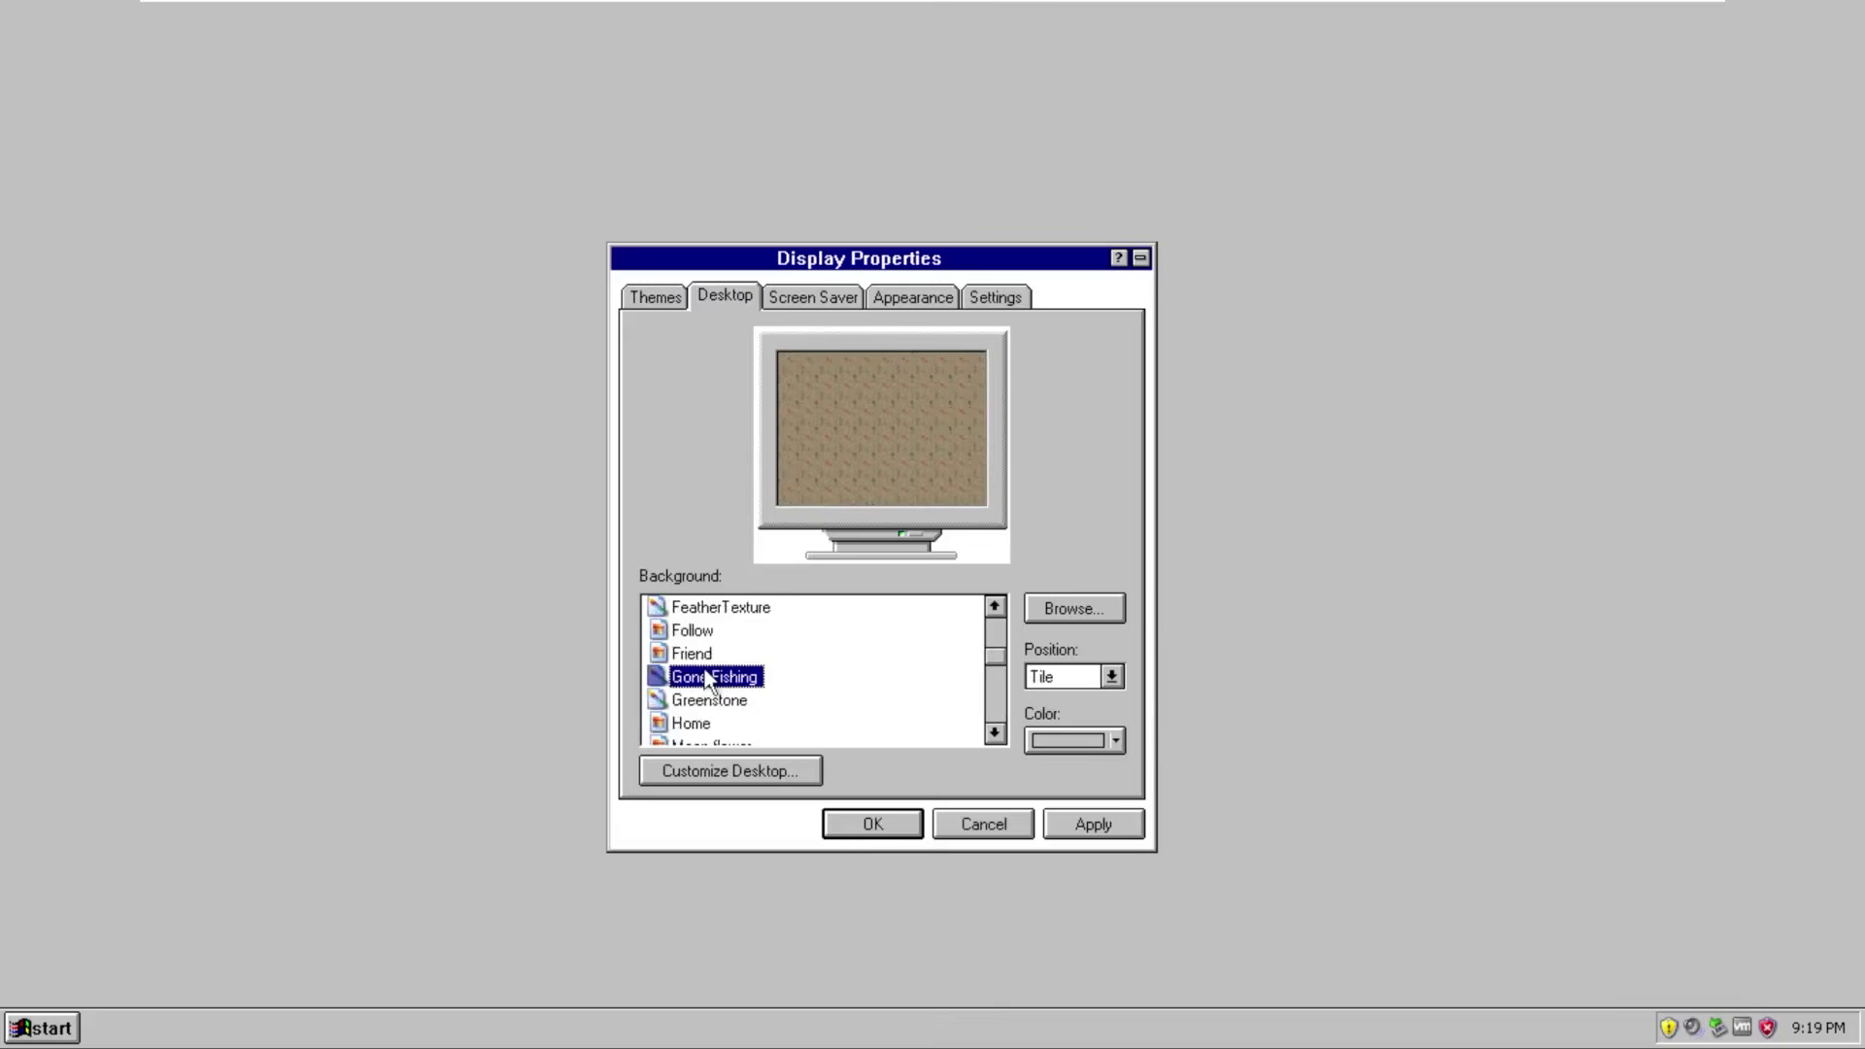
# Preview the Windows XP, Wind, Bliss and Blue Lace 16 desktop backgrounds
pyautogui.scroll(3, 738, 678)
pyautogui.scroll(-8, 711, 674)
pyautogui.click(711, 700)
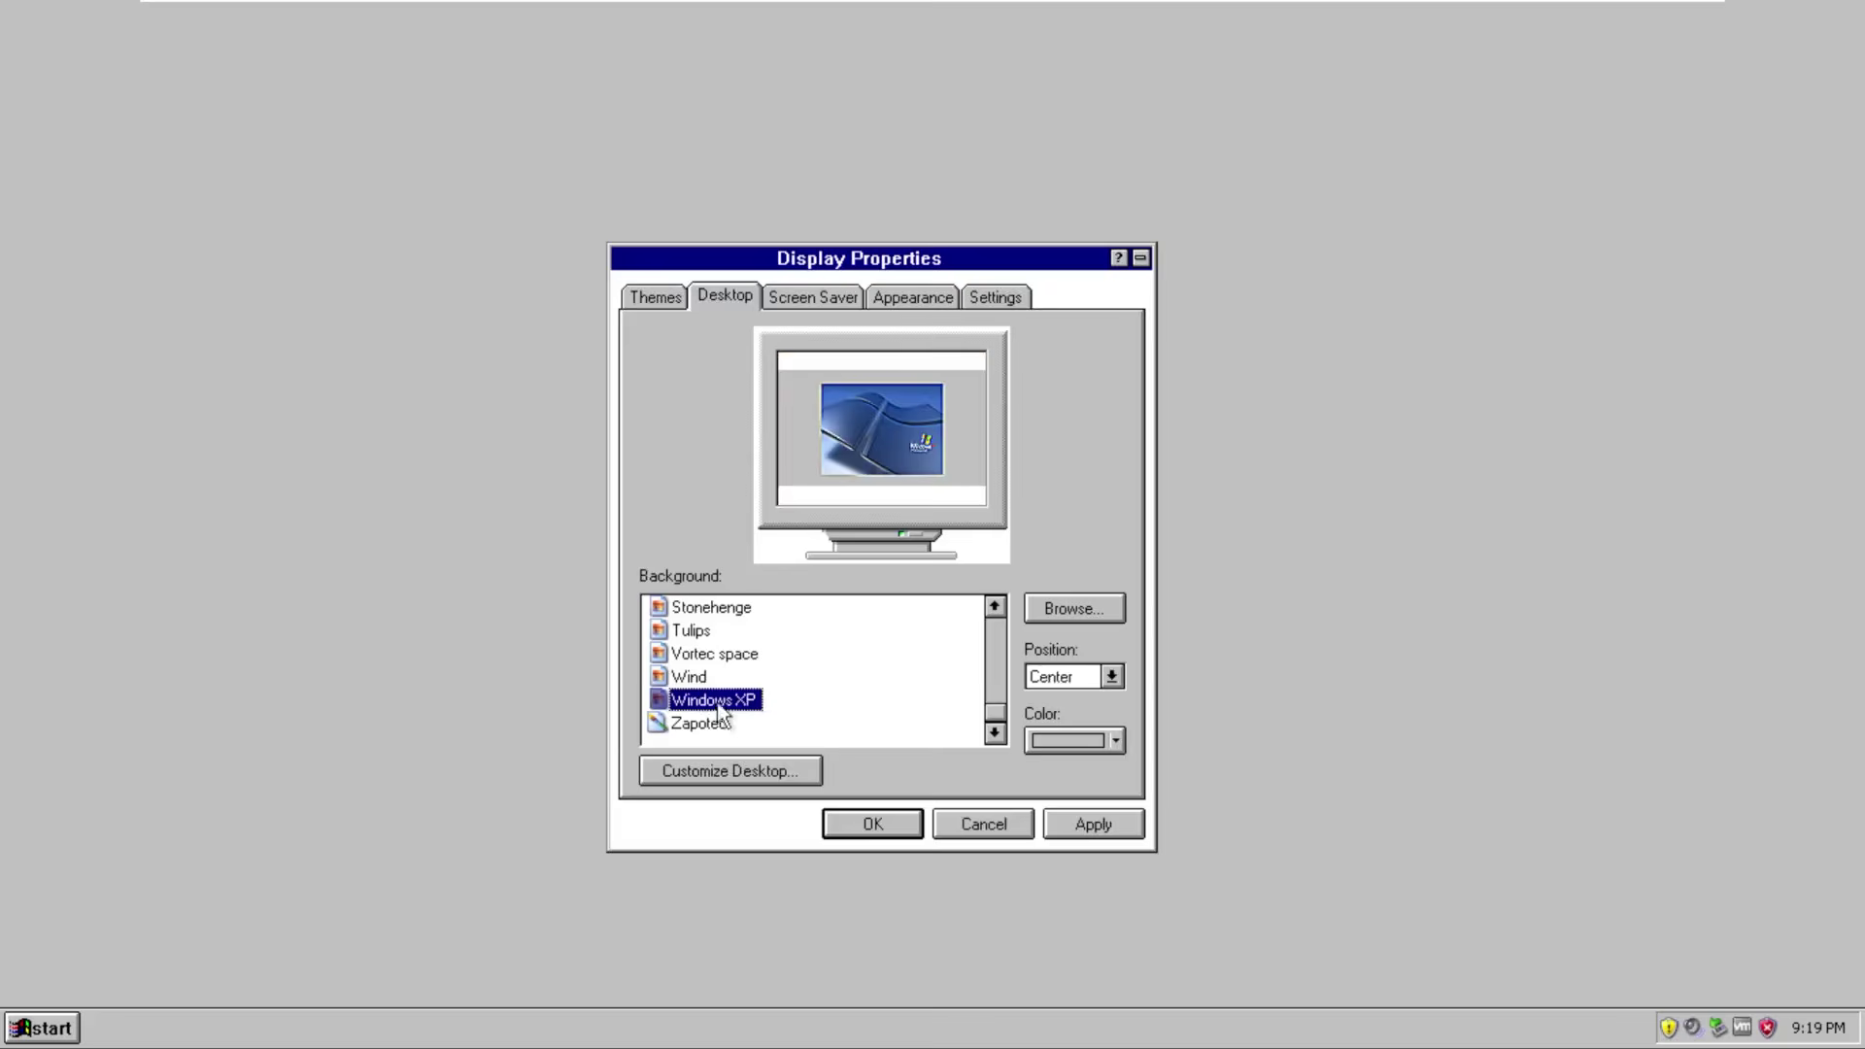
pyautogui.click(703, 678)
pyautogui.scroll(9, 695, 690)
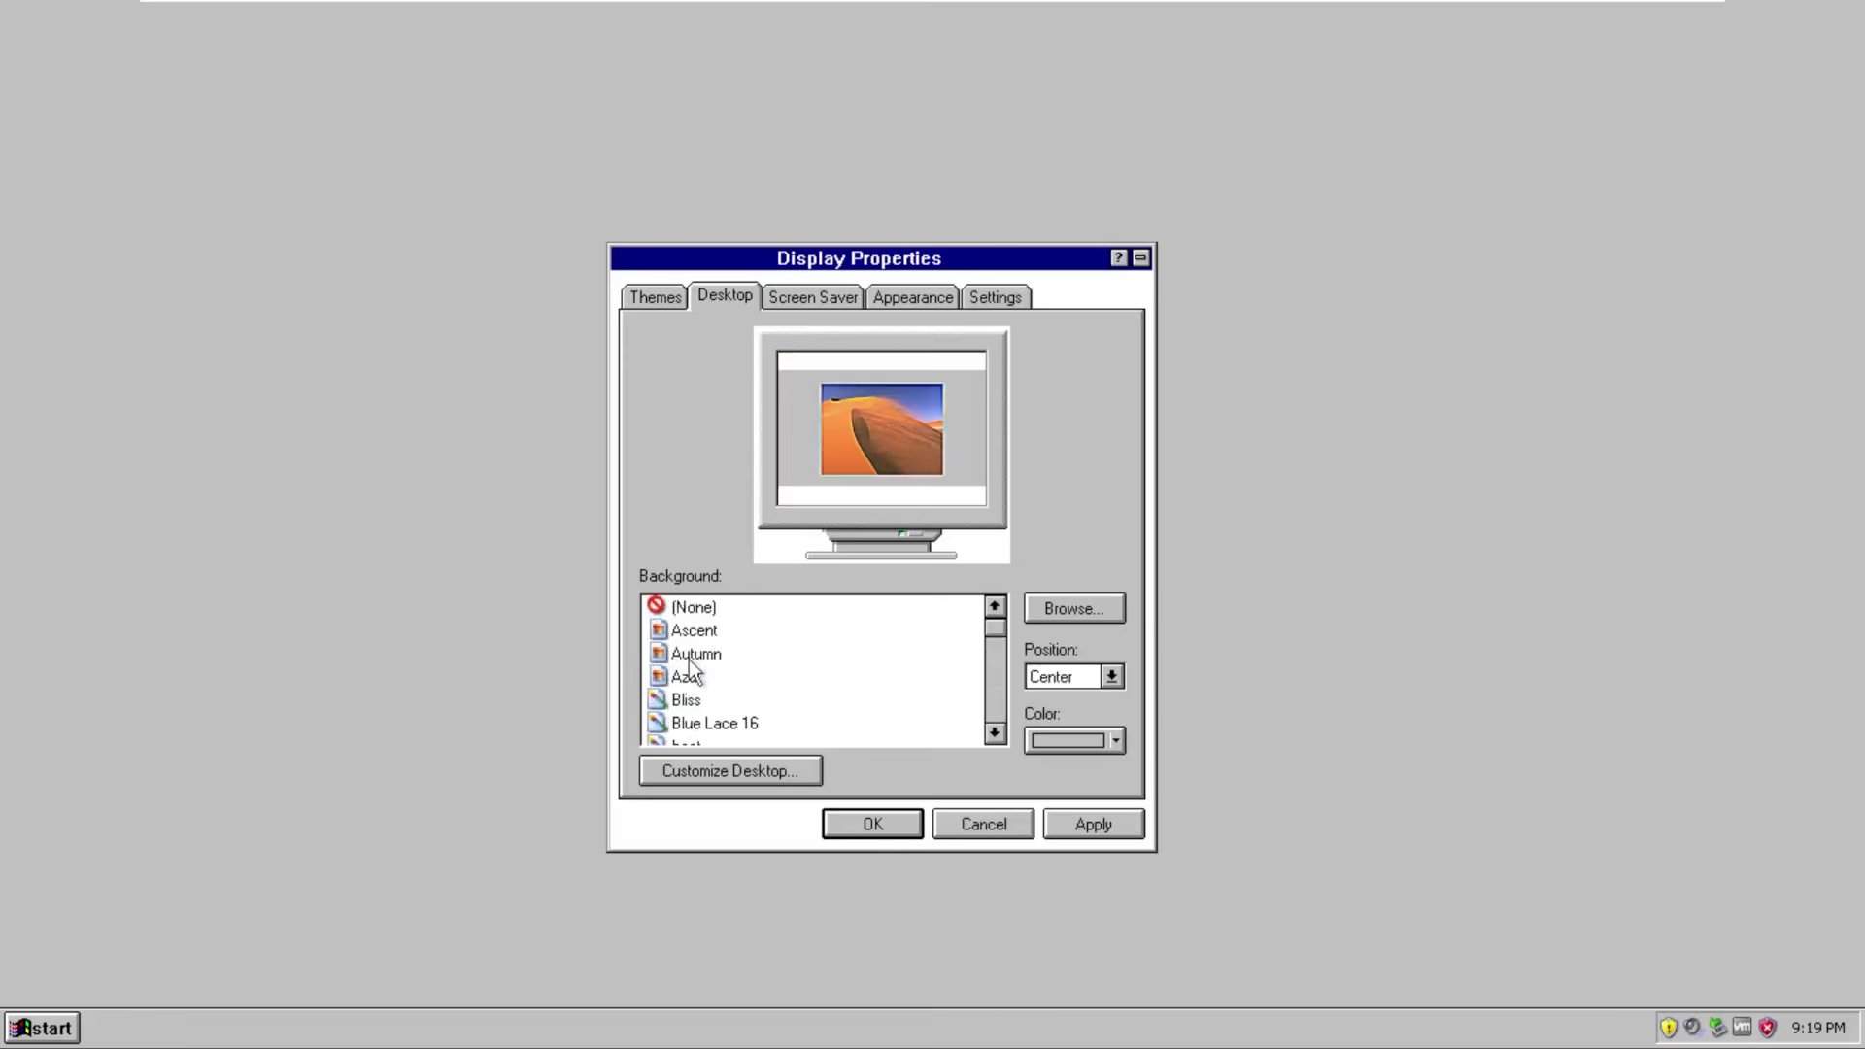
pyautogui.click(685, 701)
pyautogui.click(696, 724)
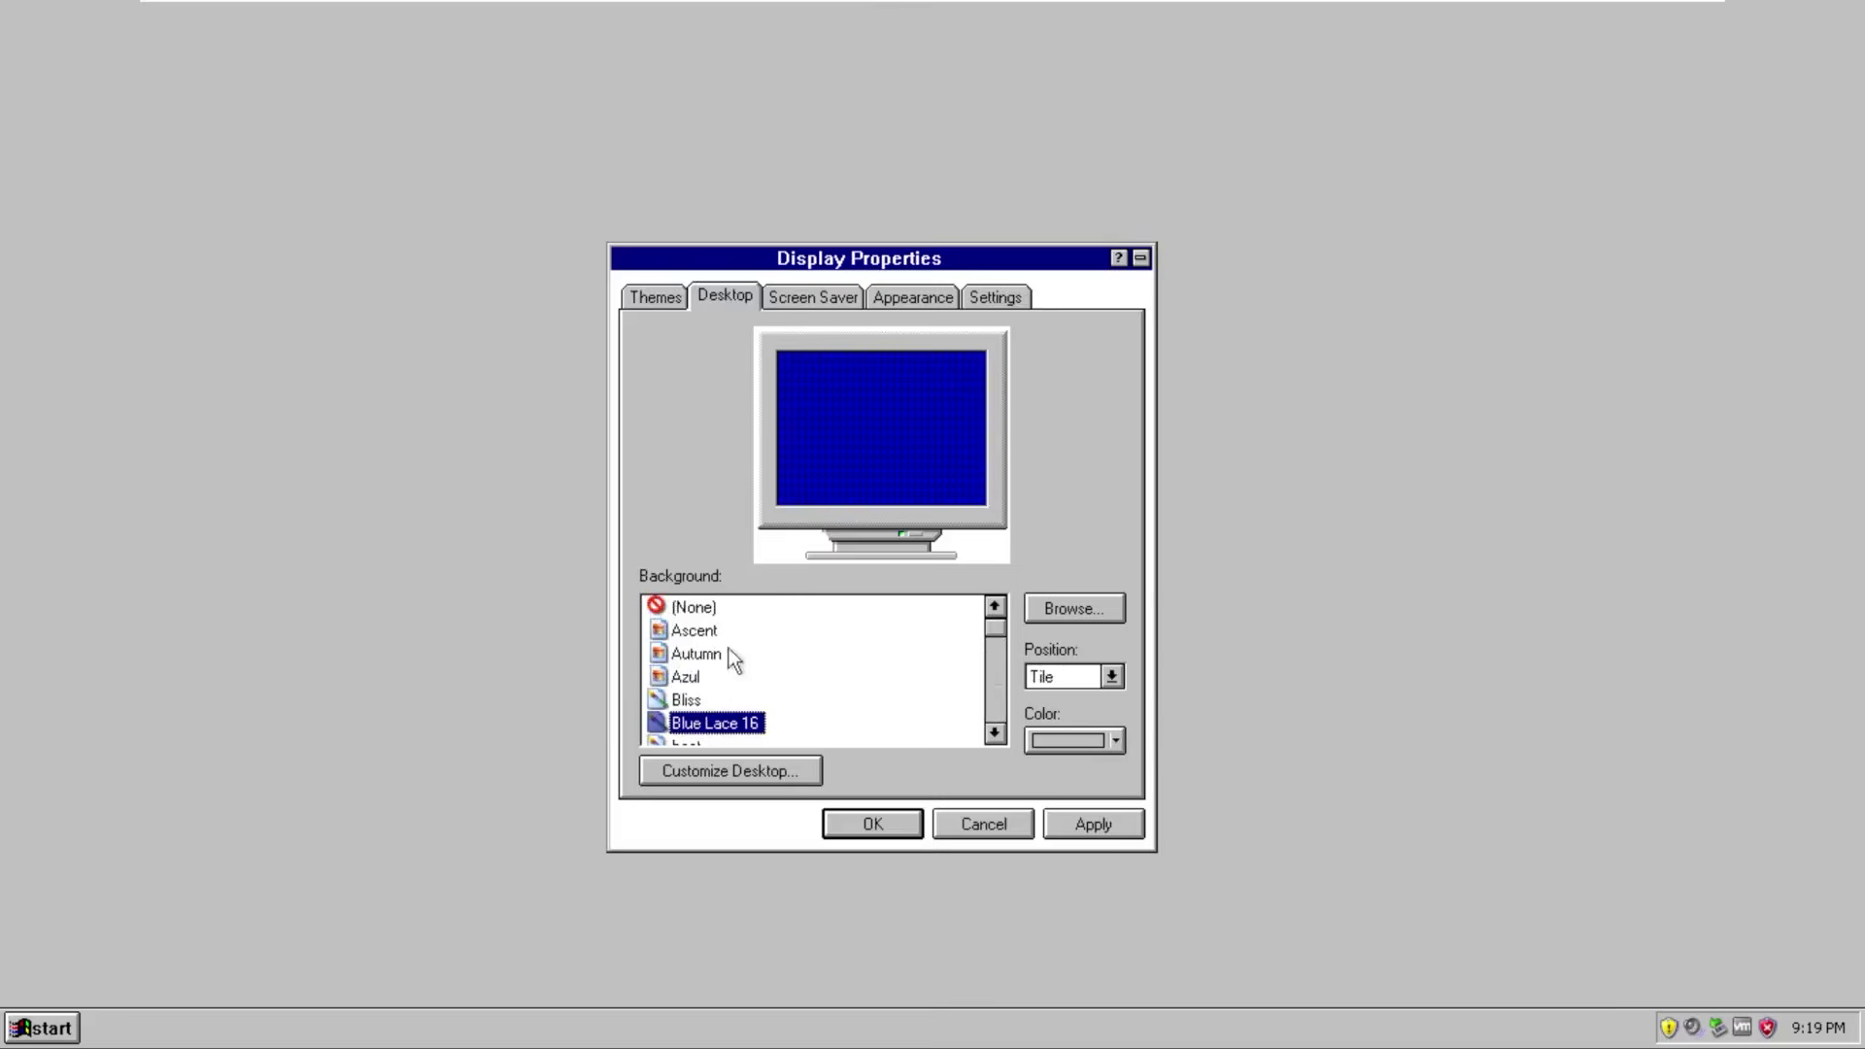
# Try the Windows XP, 3D Pipes, My Pictures Slideshow and Marquee screen savers, and preview Marquee full screen
pyautogui.click(836, 305)
pyautogui.click(870, 601)
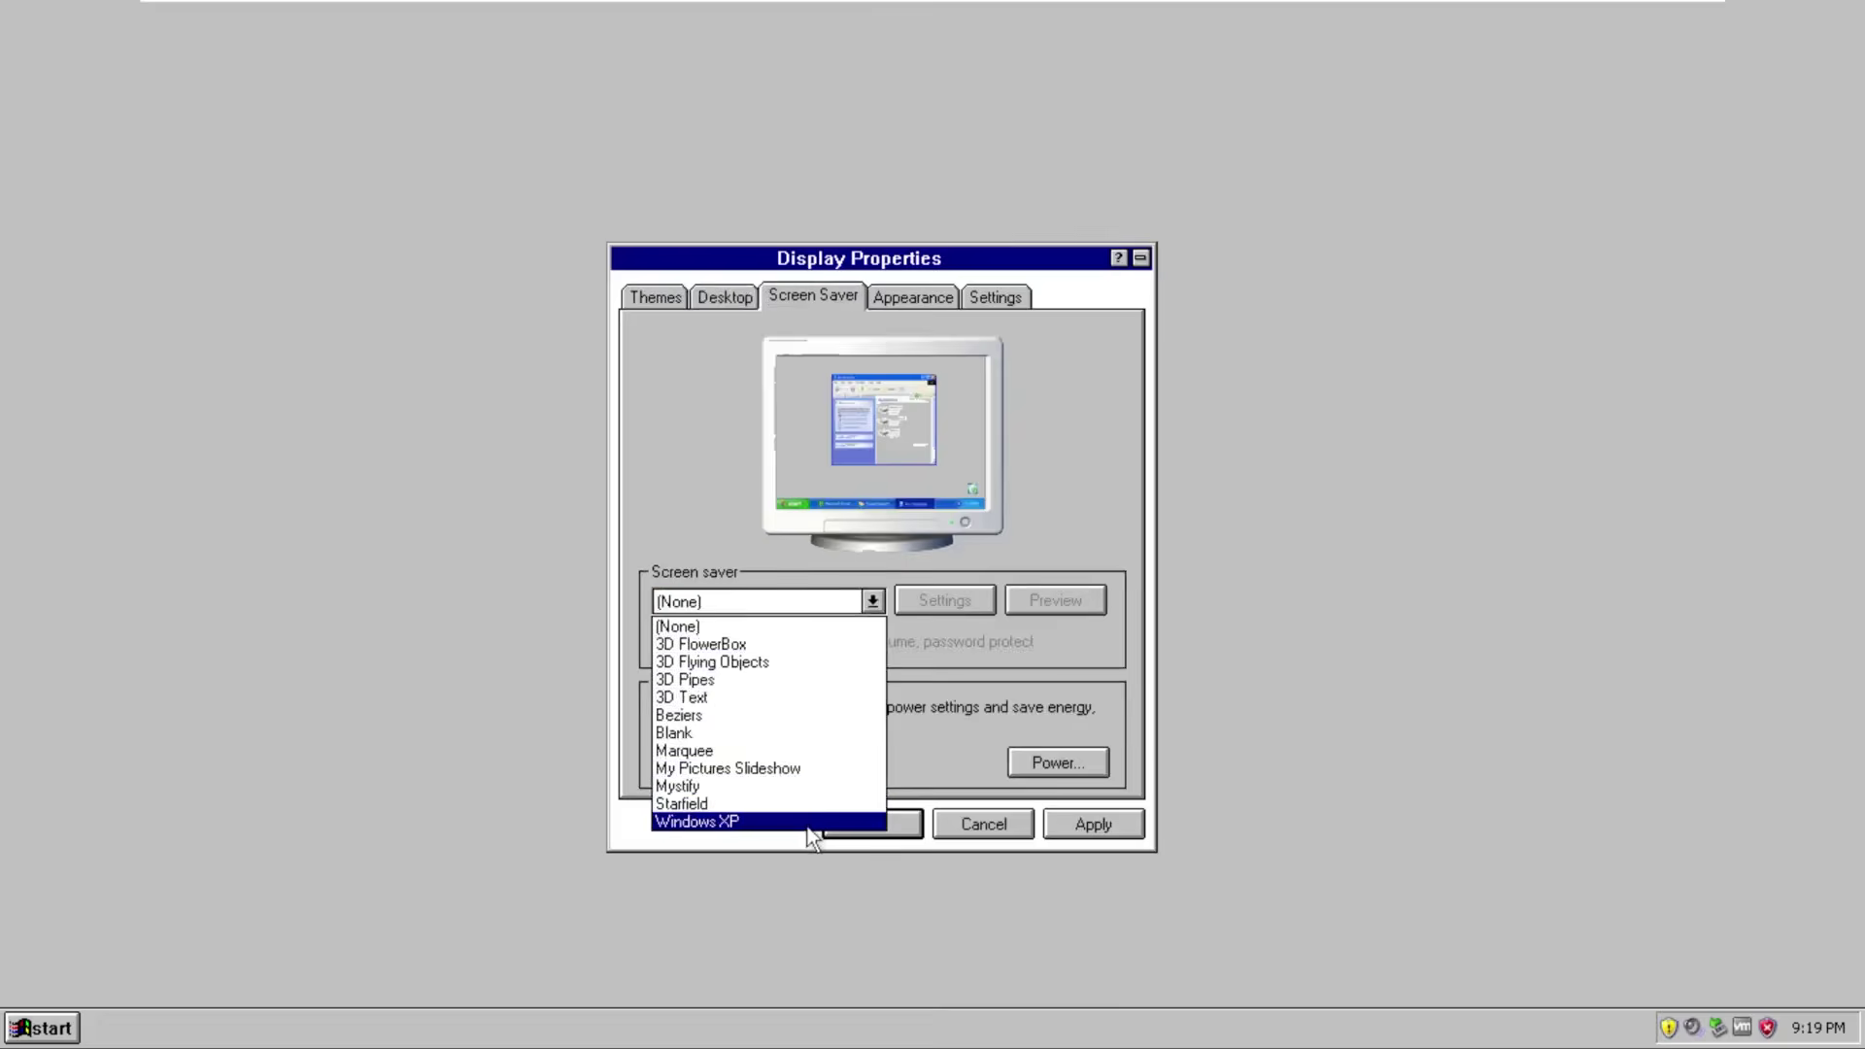
pyautogui.click(809, 825)
pyautogui.click(845, 602)
pyautogui.click(782, 680)
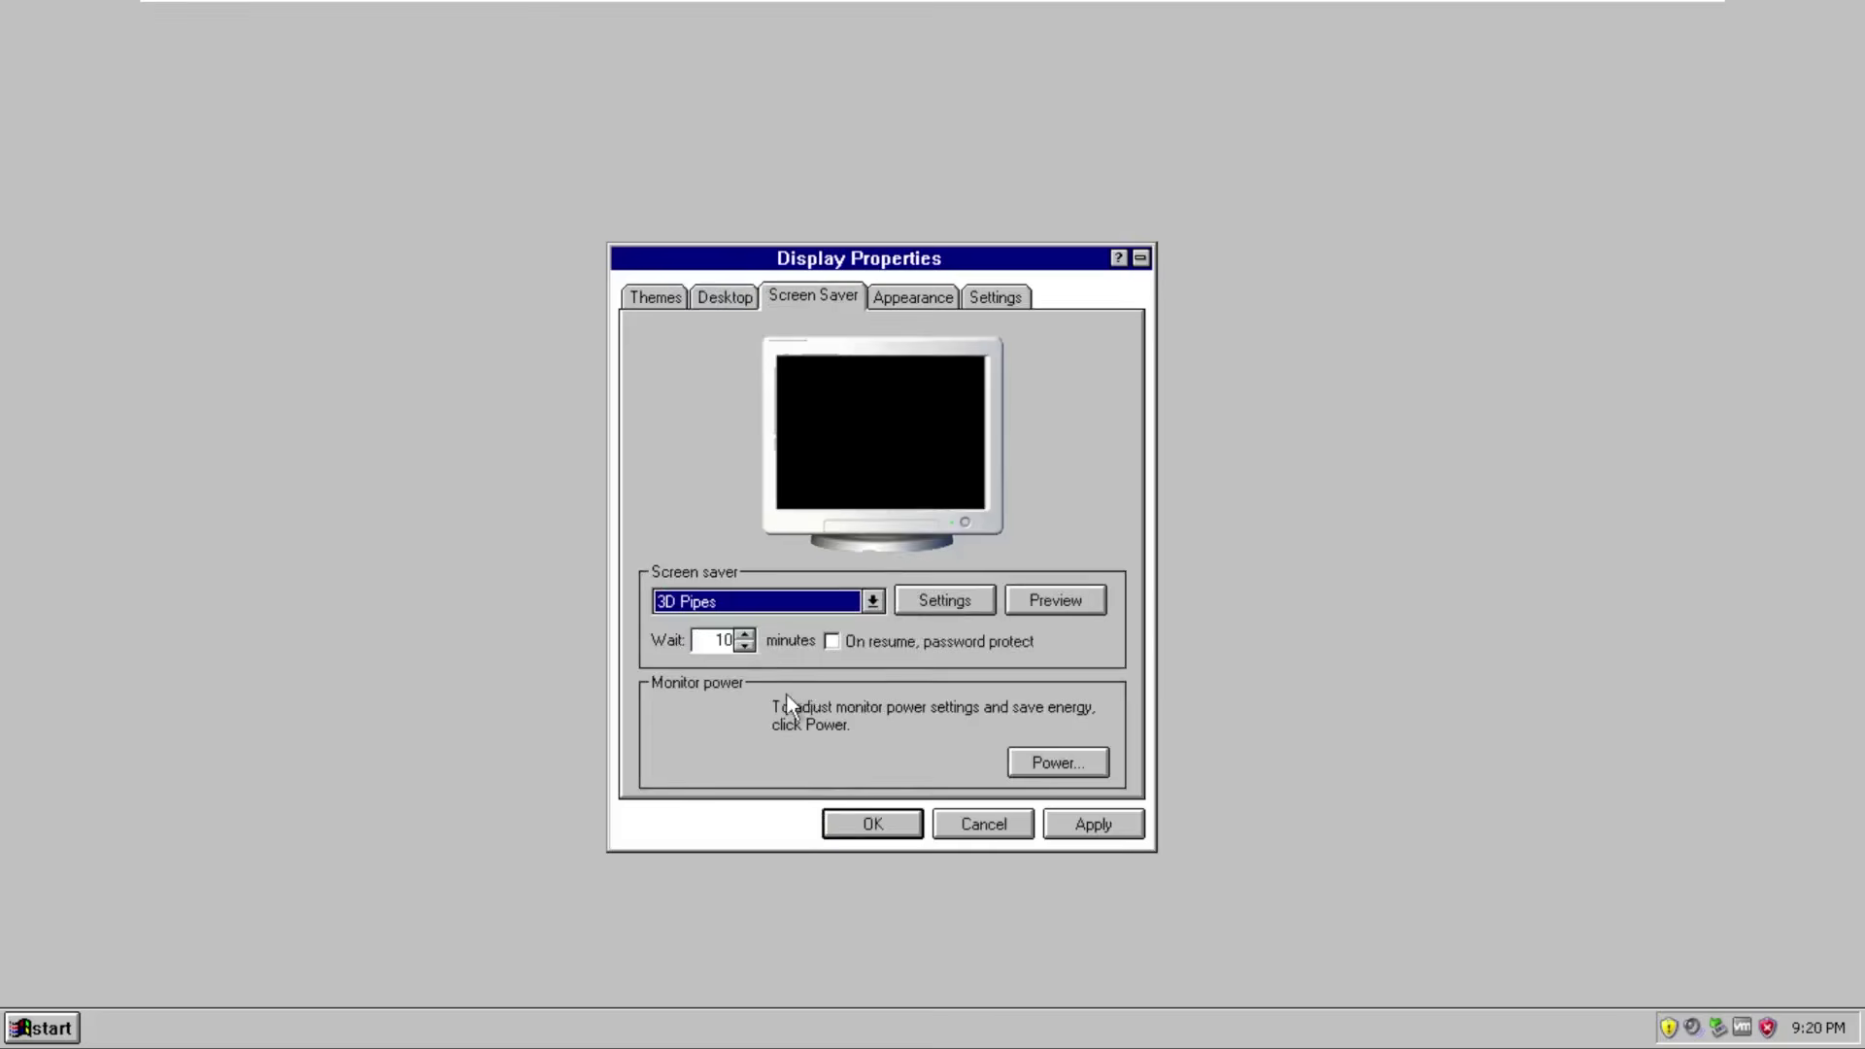
pyautogui.click(799, 610)
pyautogui.click(790, 771)
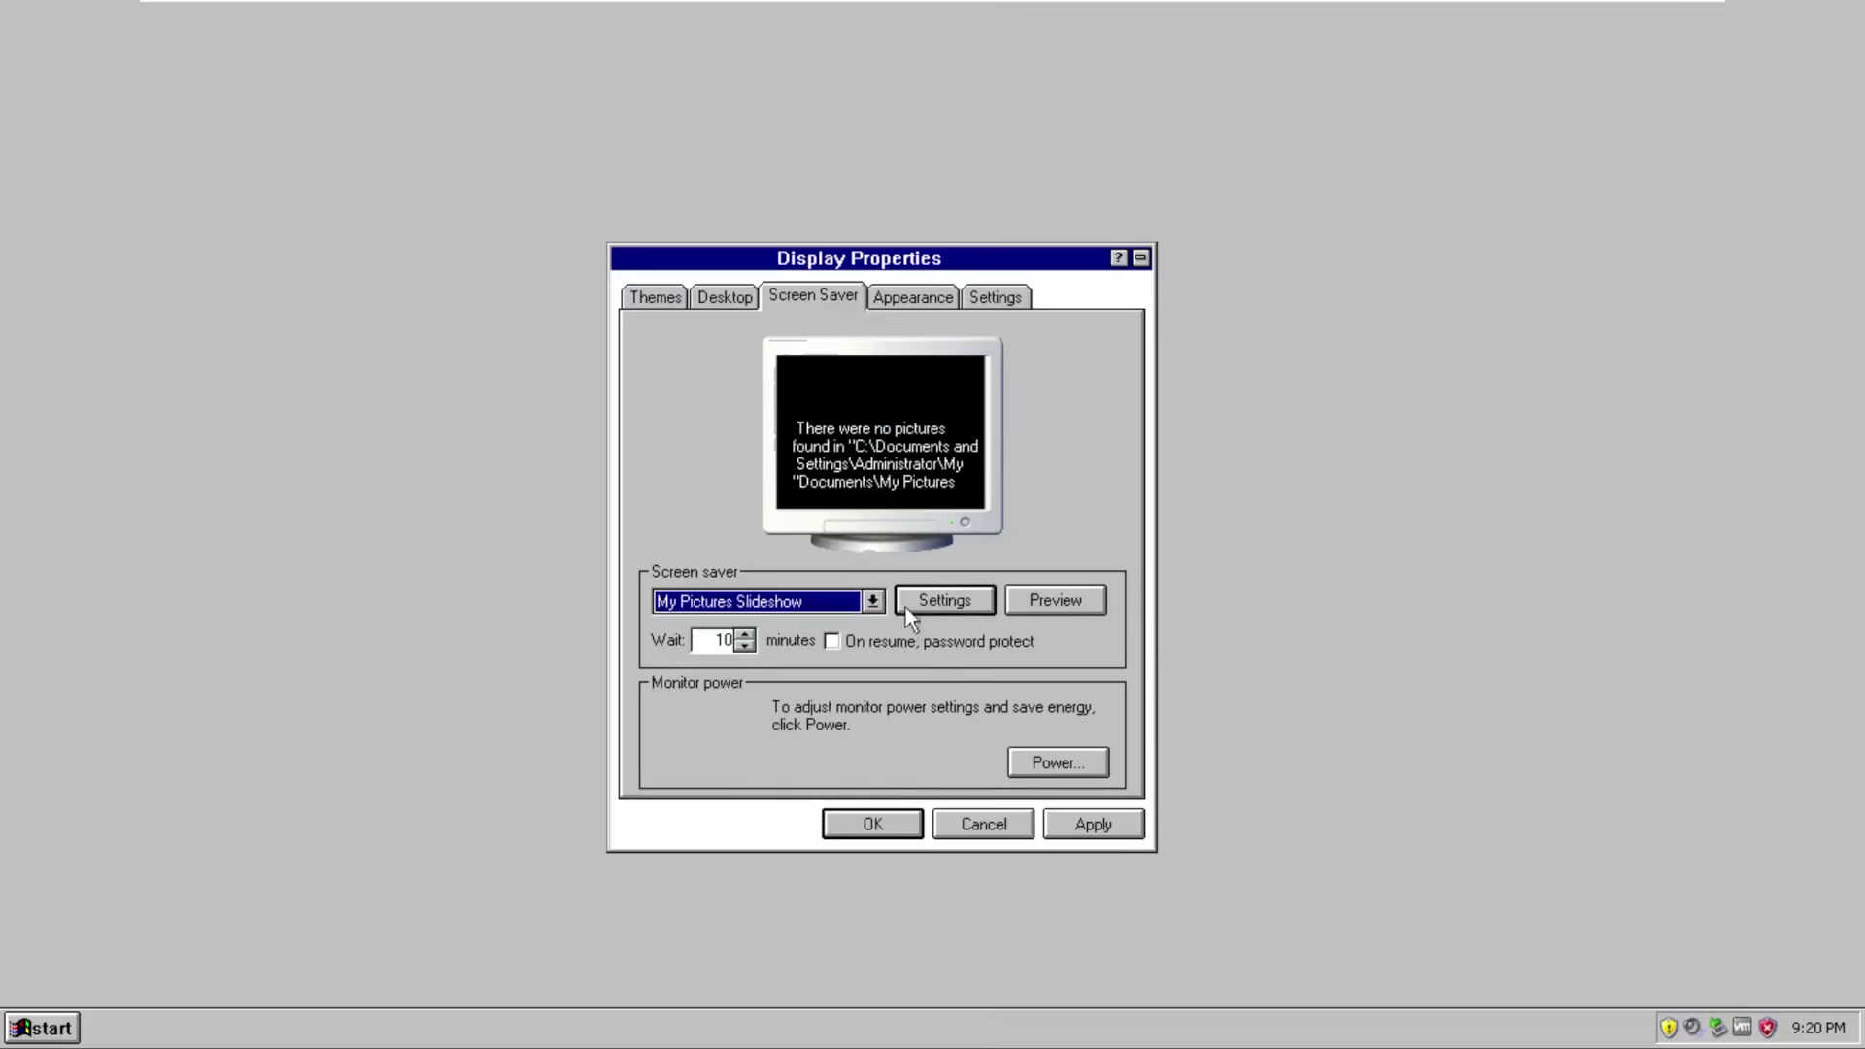
pyautogui.click(855, 610)
pyautogui.click(802, 751)
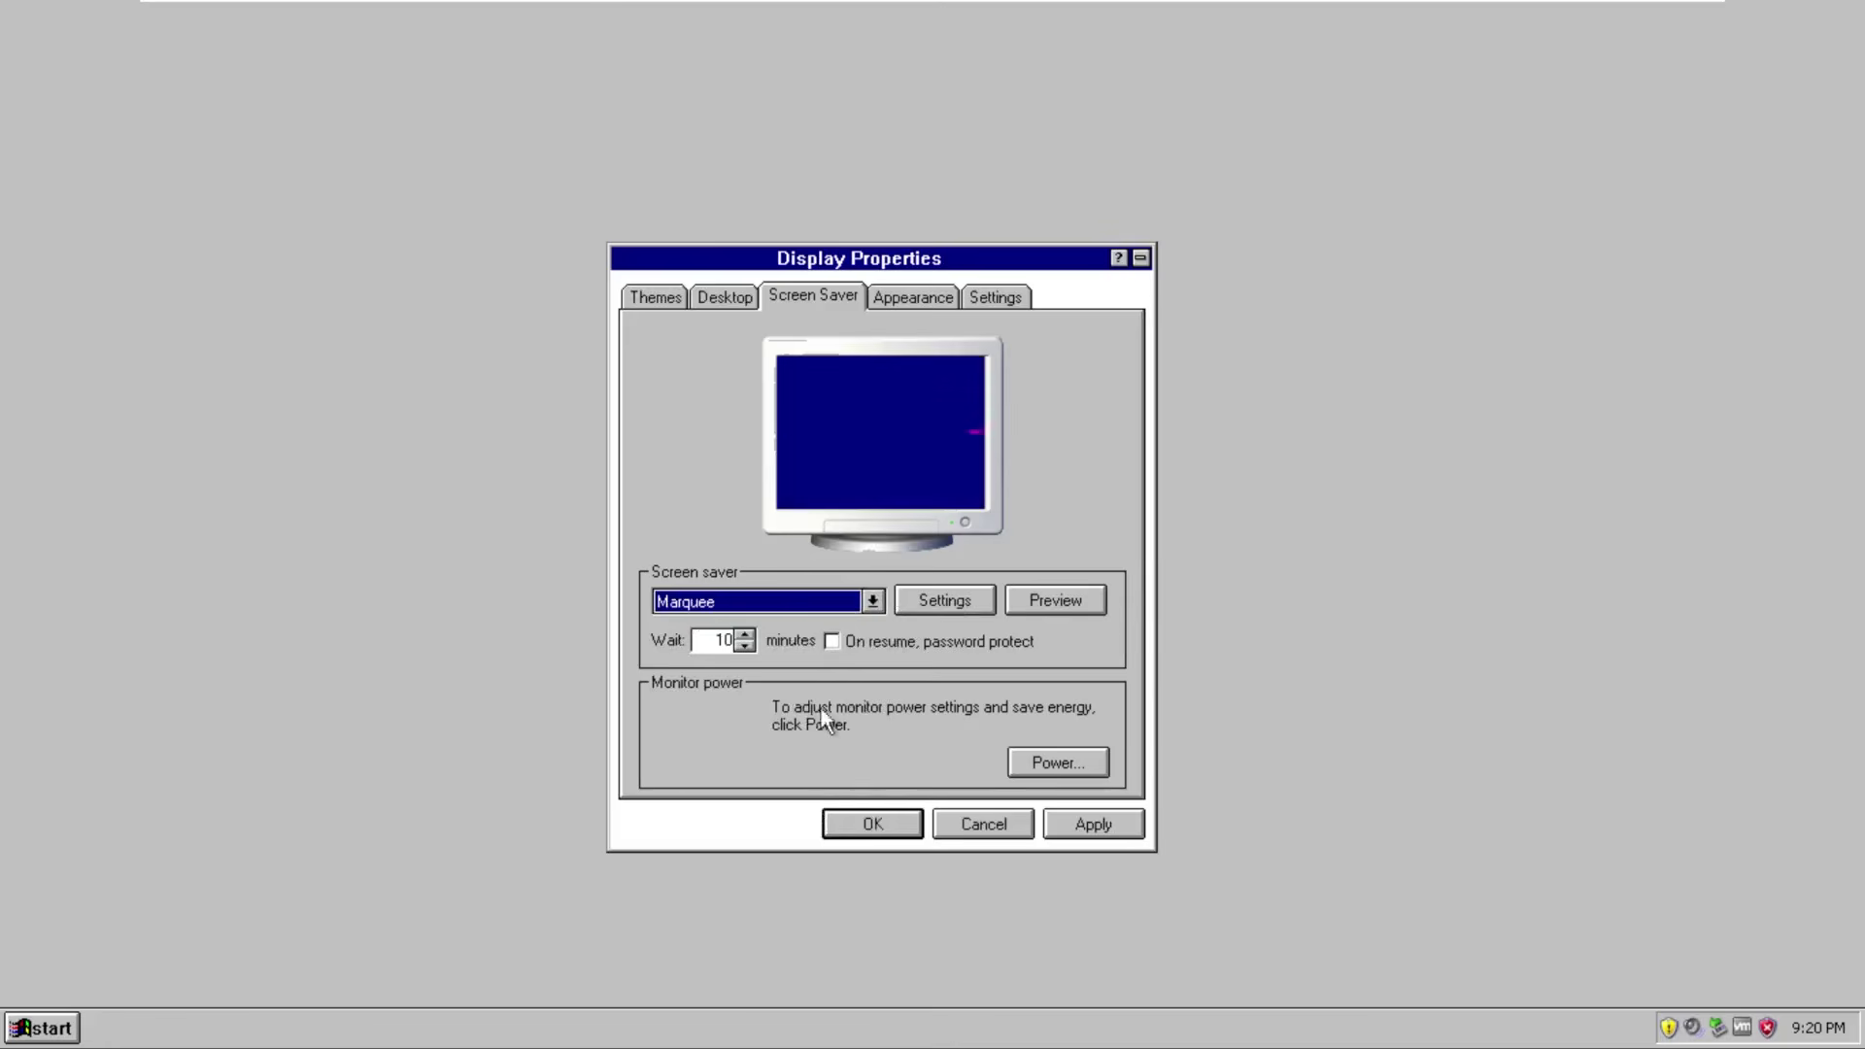
pyautogui.click(1055, 599)
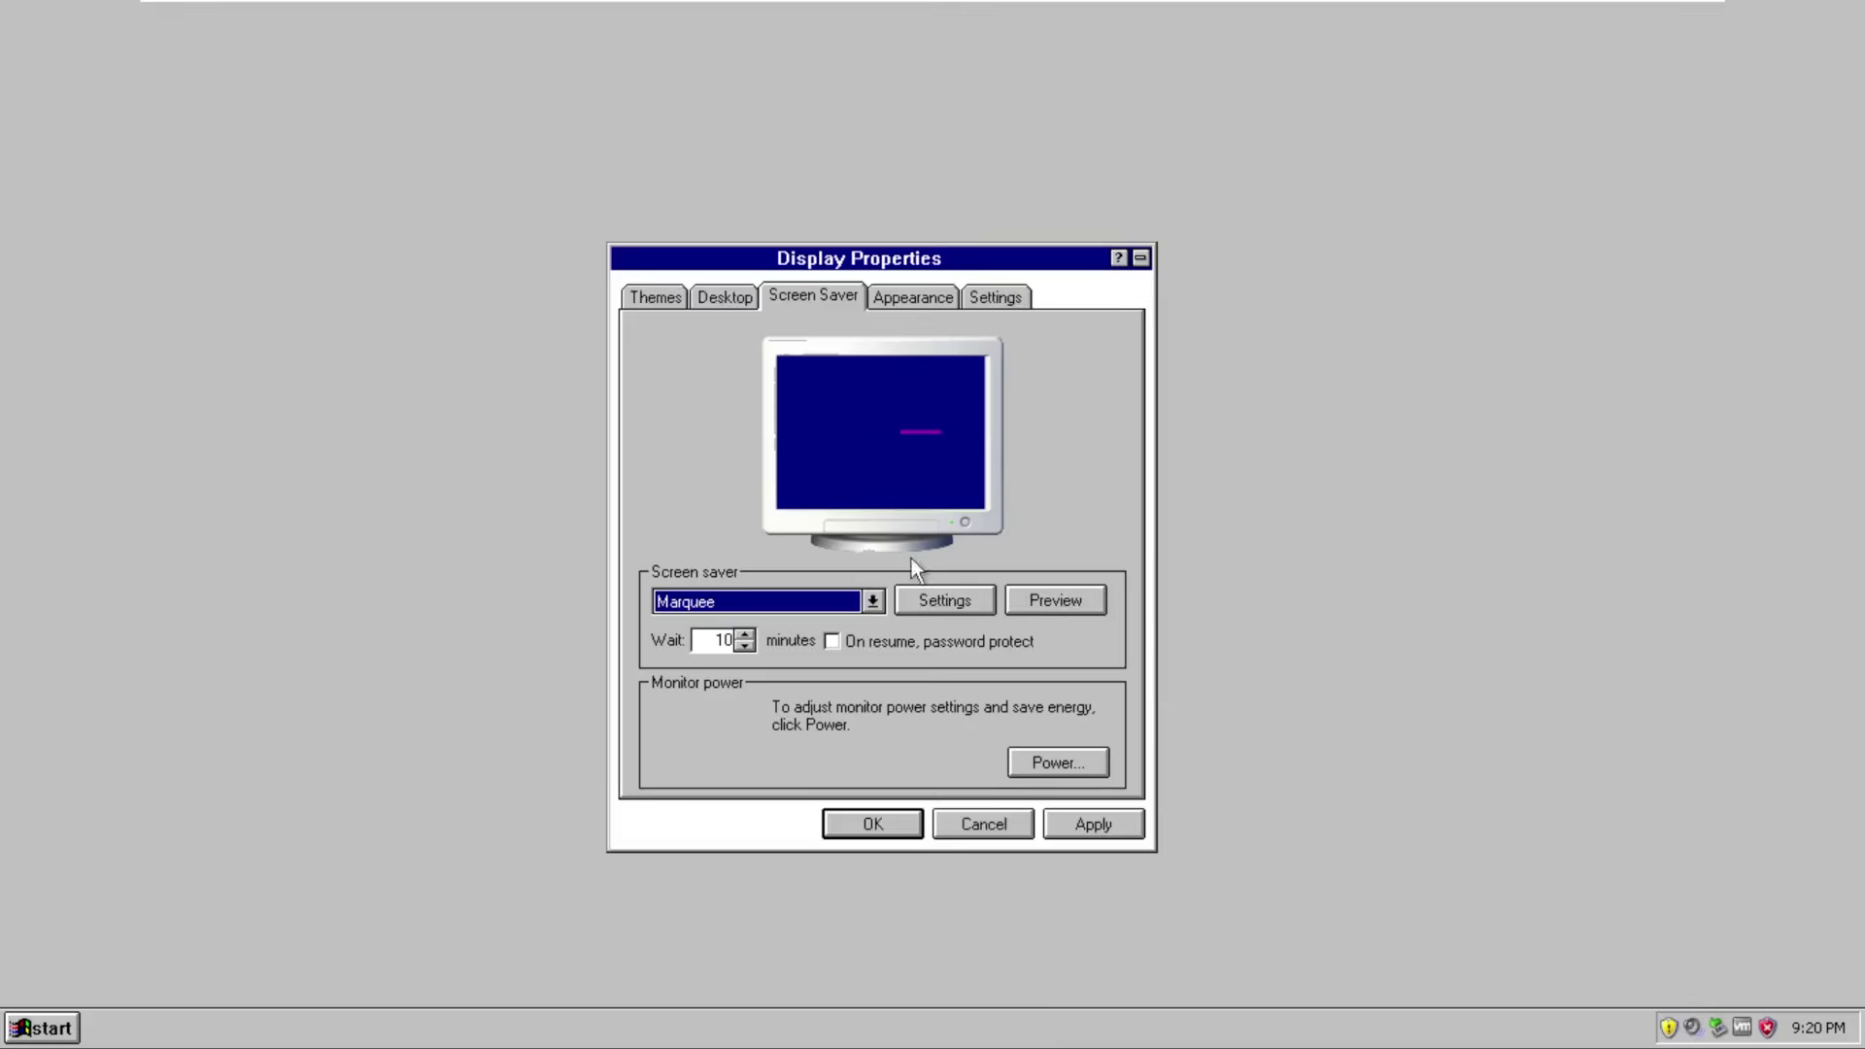
# View the display's Settings and Appearance pages, and close Display Properties without applying any changes
pyautogui.click(991, 296)
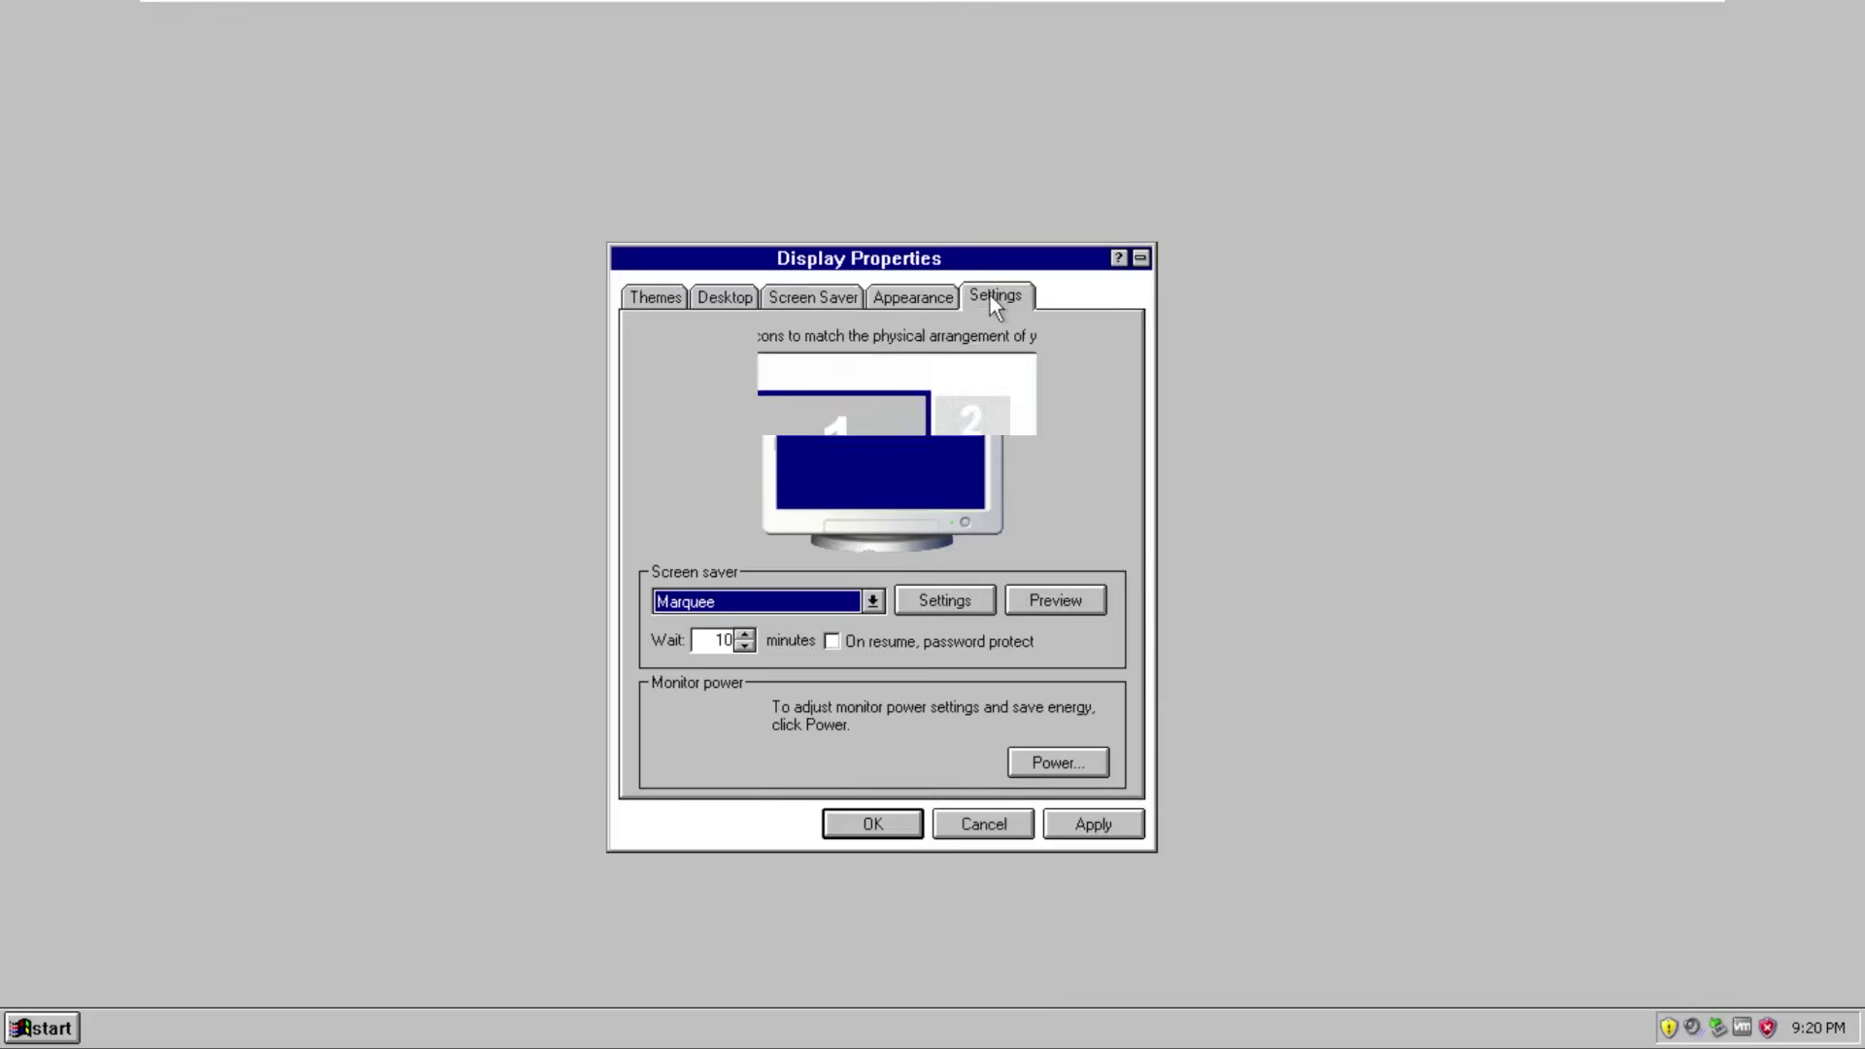
pyautogui.click(935, 304)
pyautogui.click(1140, 257)
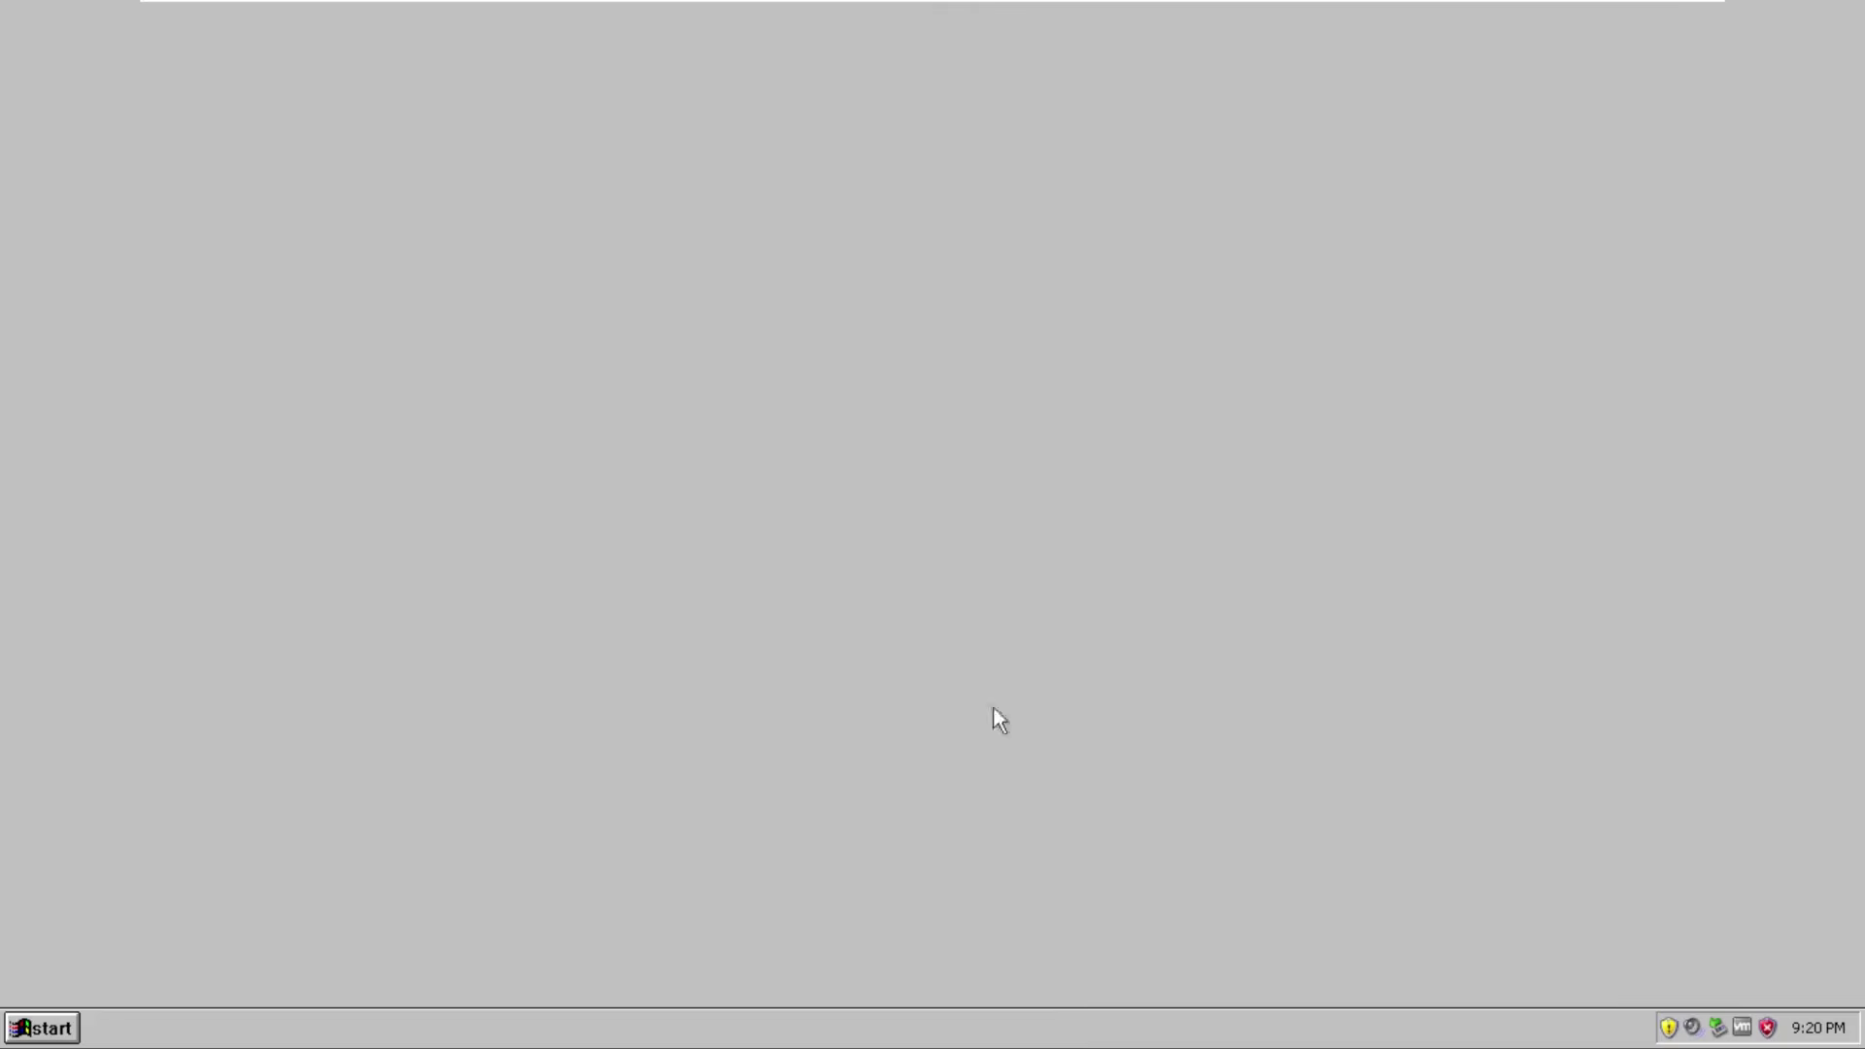
pyautogui.rightClick(948, 834)
pyautogui.click(887, 848)
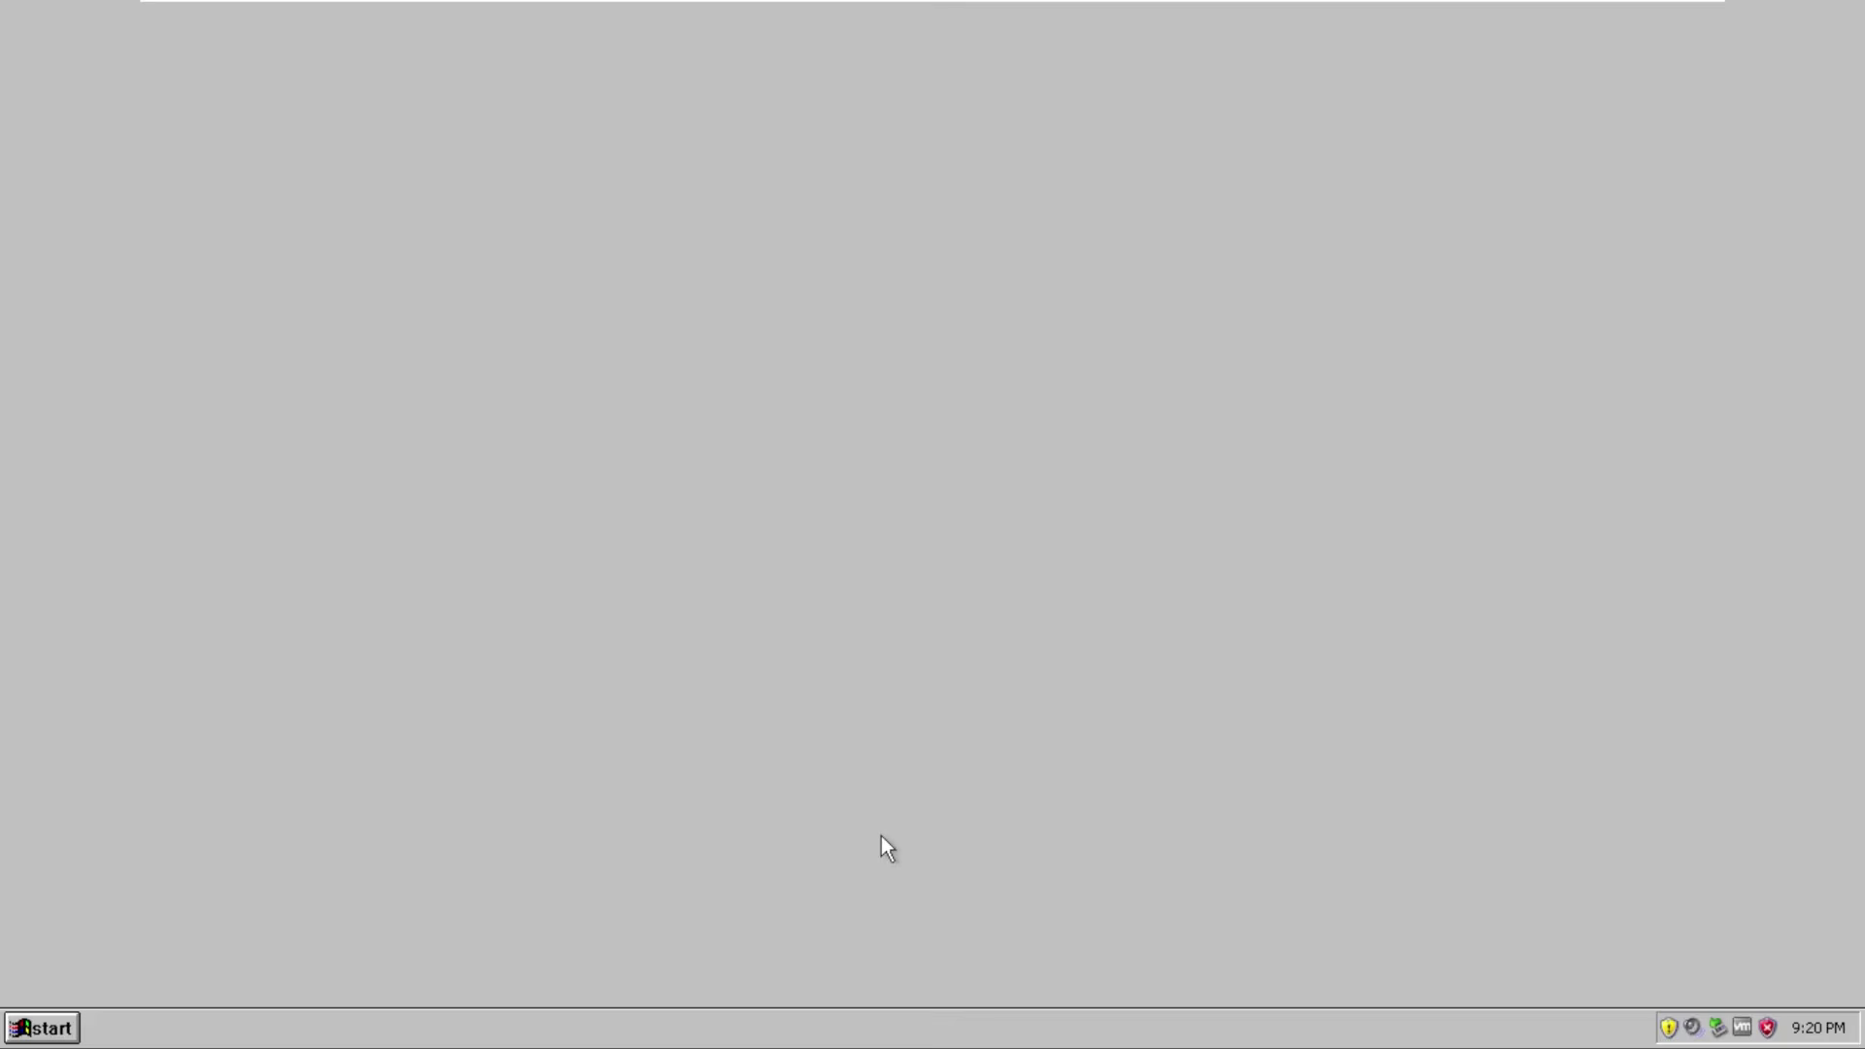